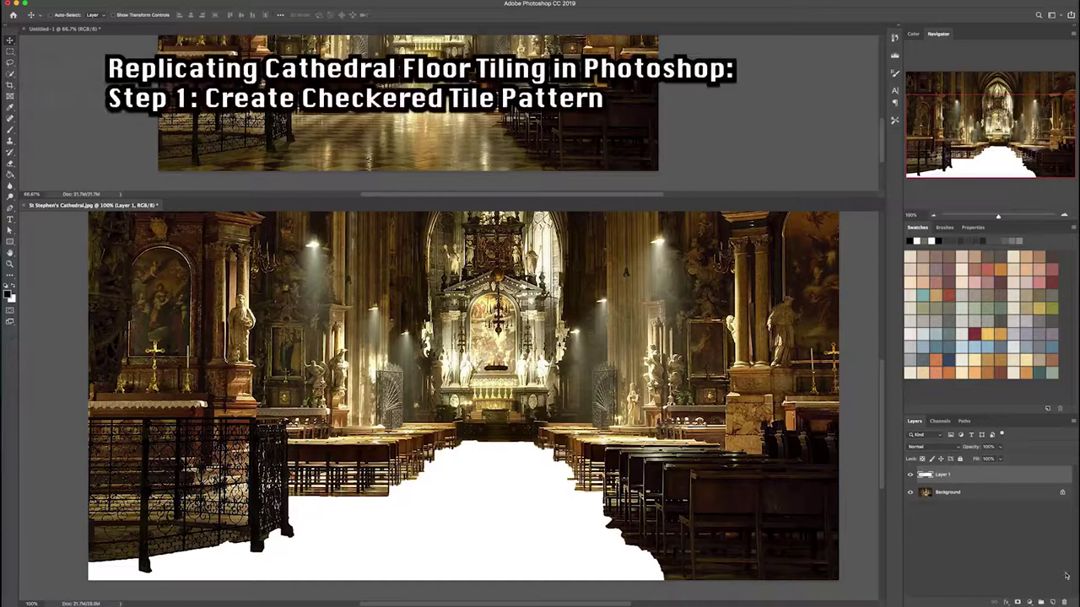
- On a new layer, fill a centred marquee square with black, deselect, and duplicate the layer
click(1053, 603)
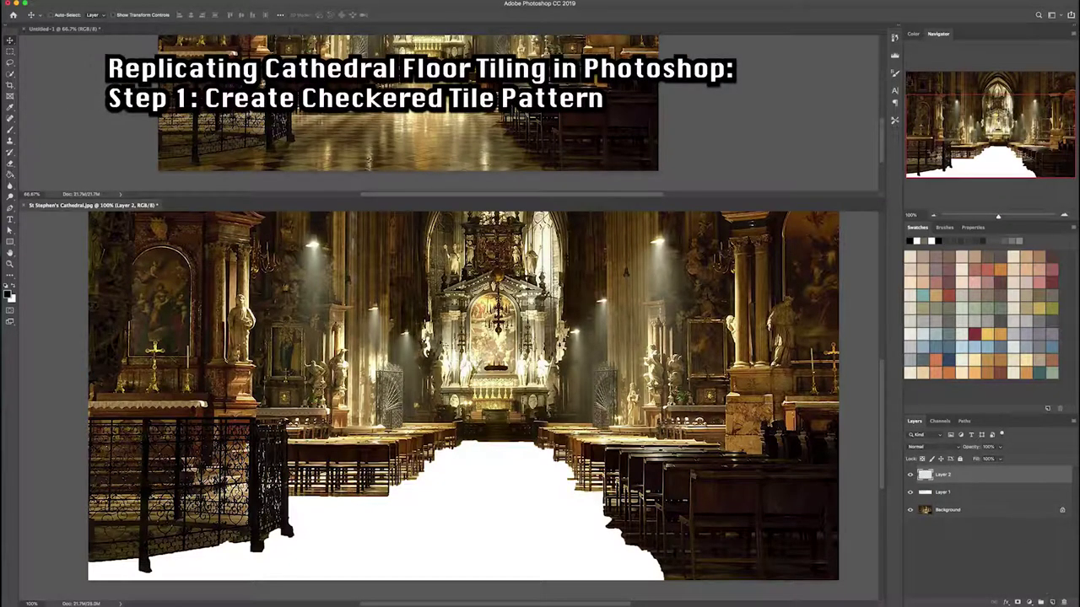
key(m)
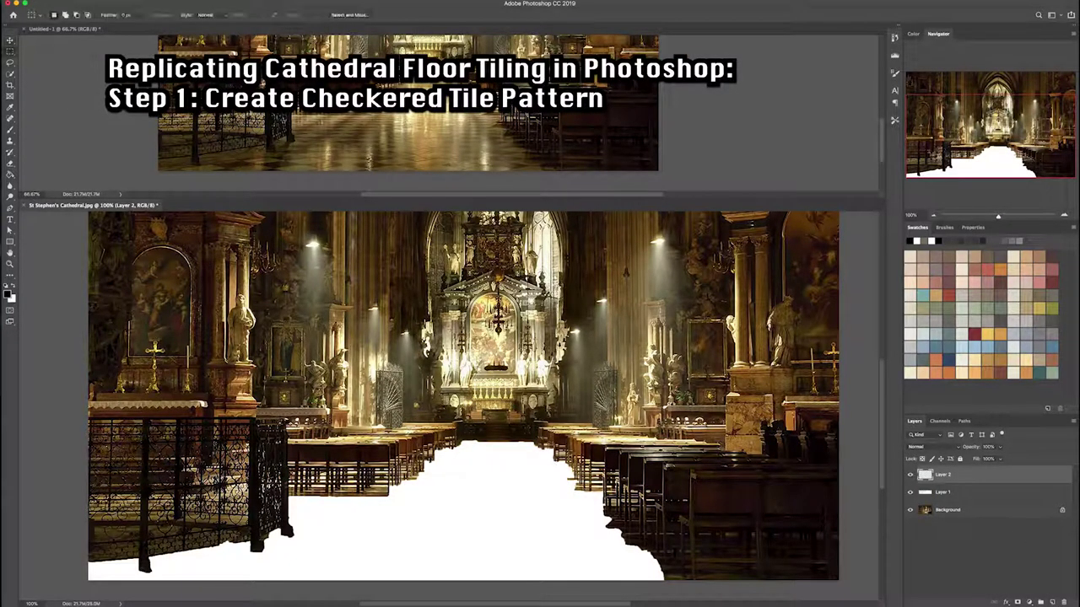
drag(320, 270, 575, 523)
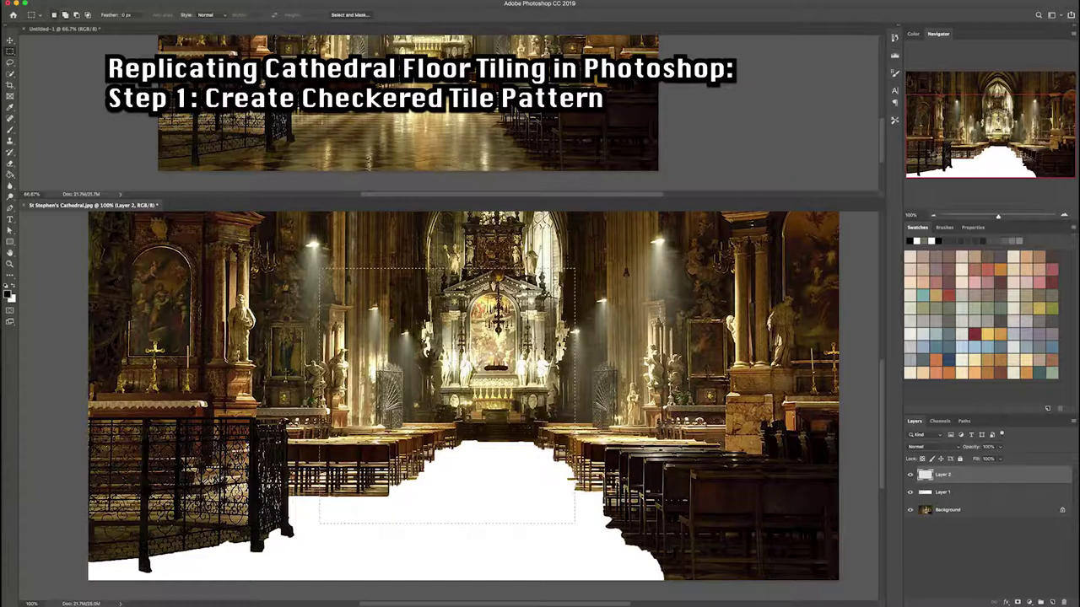
key(shift+BackSpace)
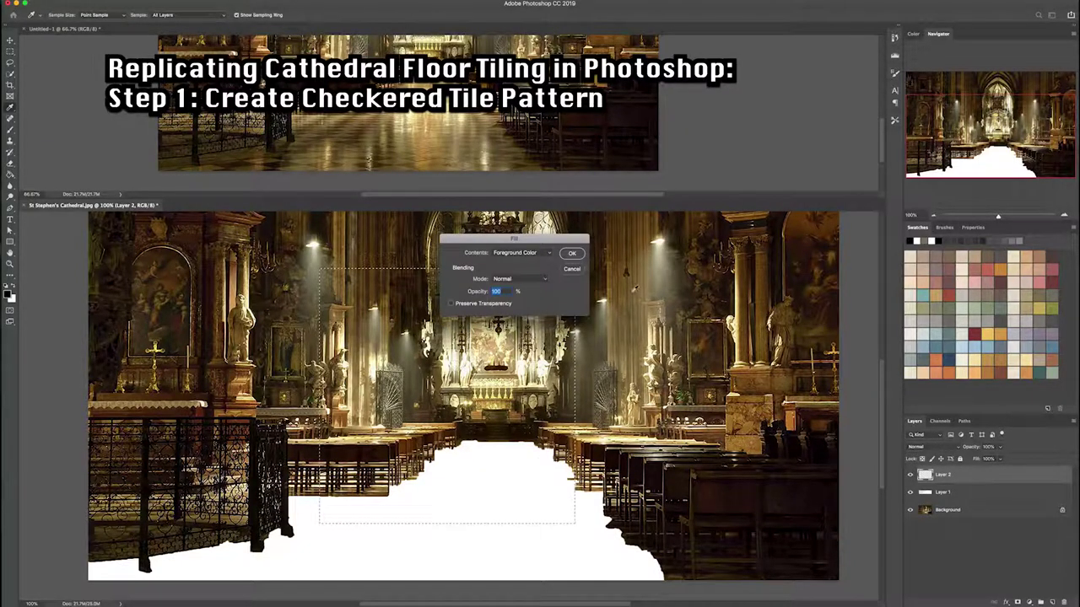
key(Return)
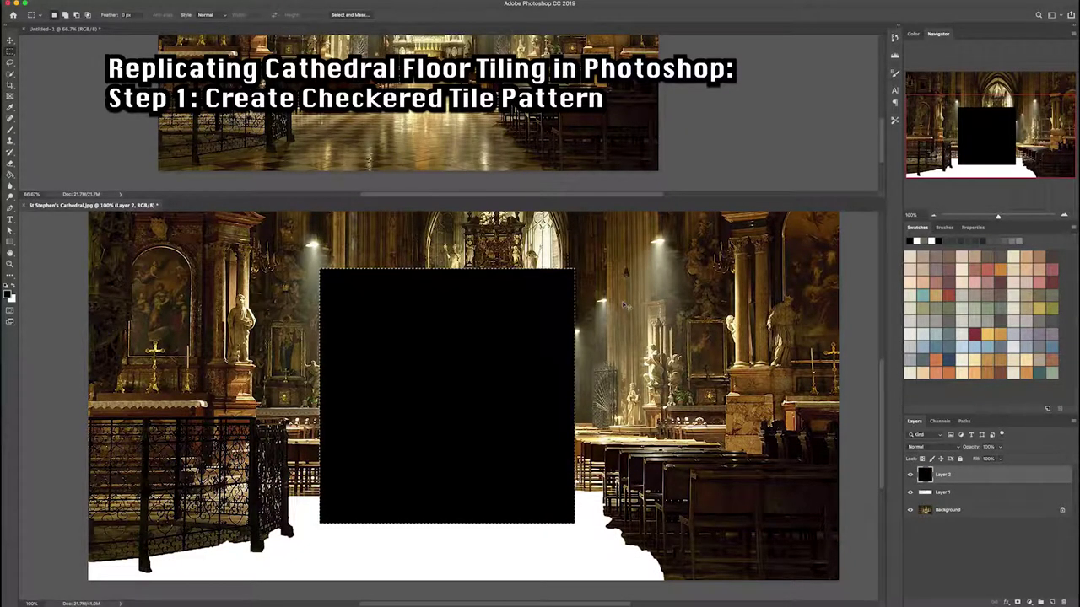
key(ctrl+d)
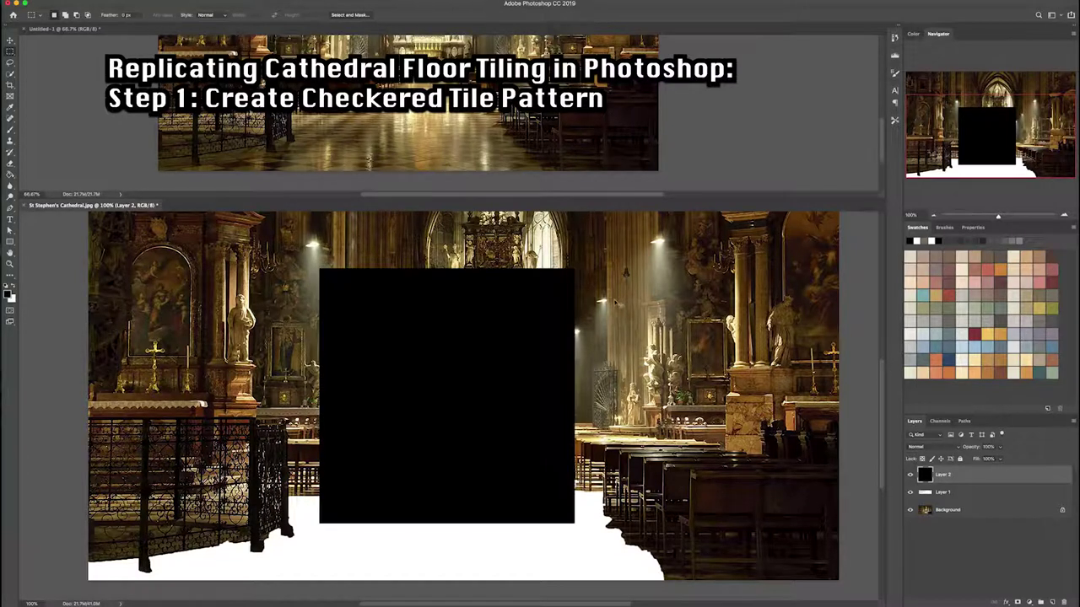
key(ctrl+j)
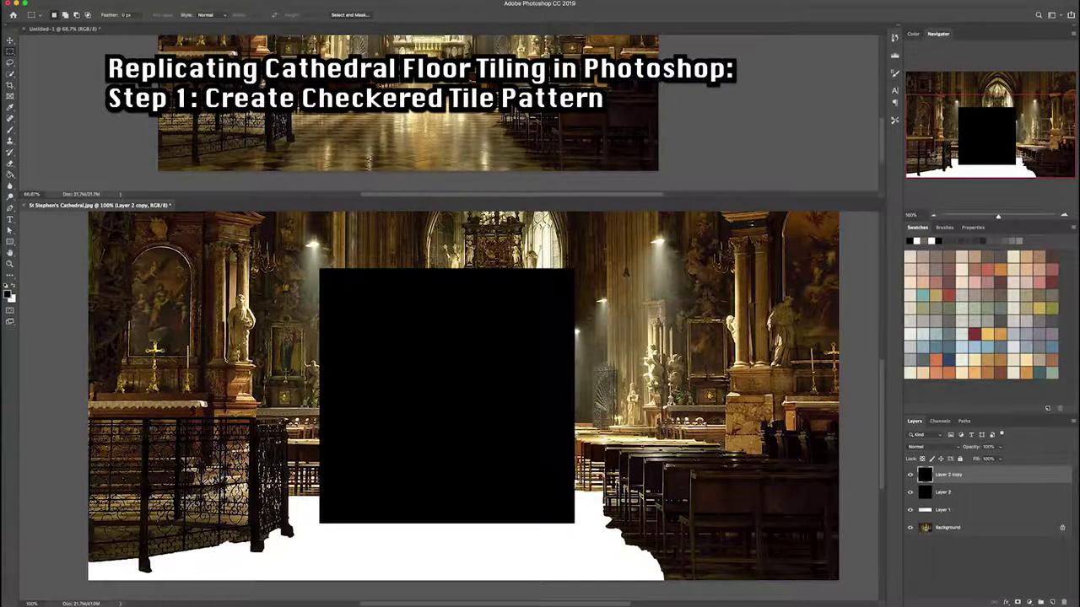
- Shrink the copied square to 10% and turn it white with Lightness +100
key(ctrl+t)
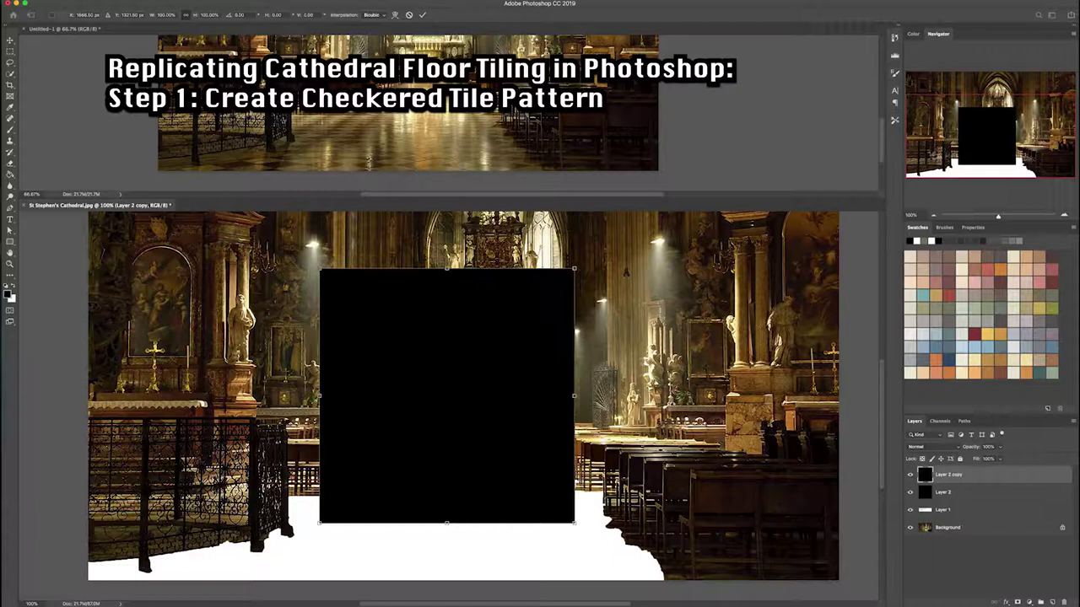
text(10)
key(Return)
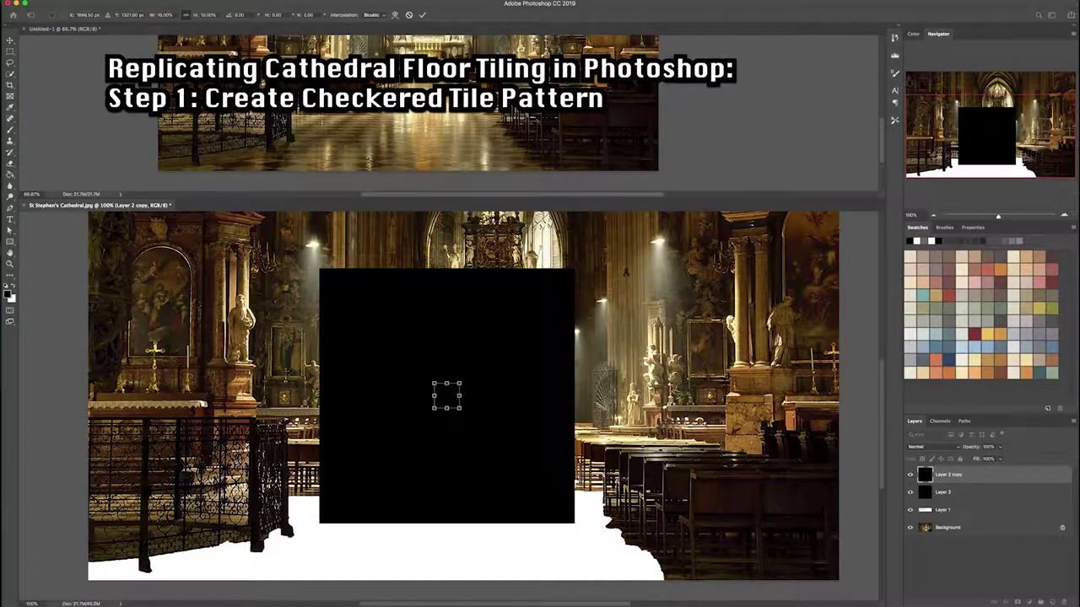
key(Return)
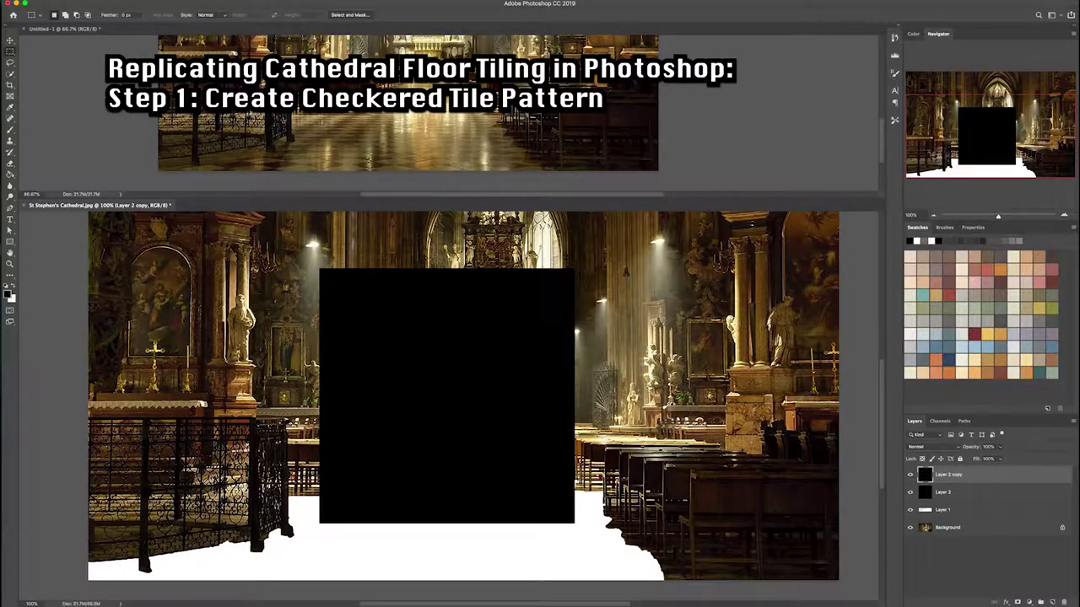
key(ctrl+u)
drag(960, 440, 1003, 440)
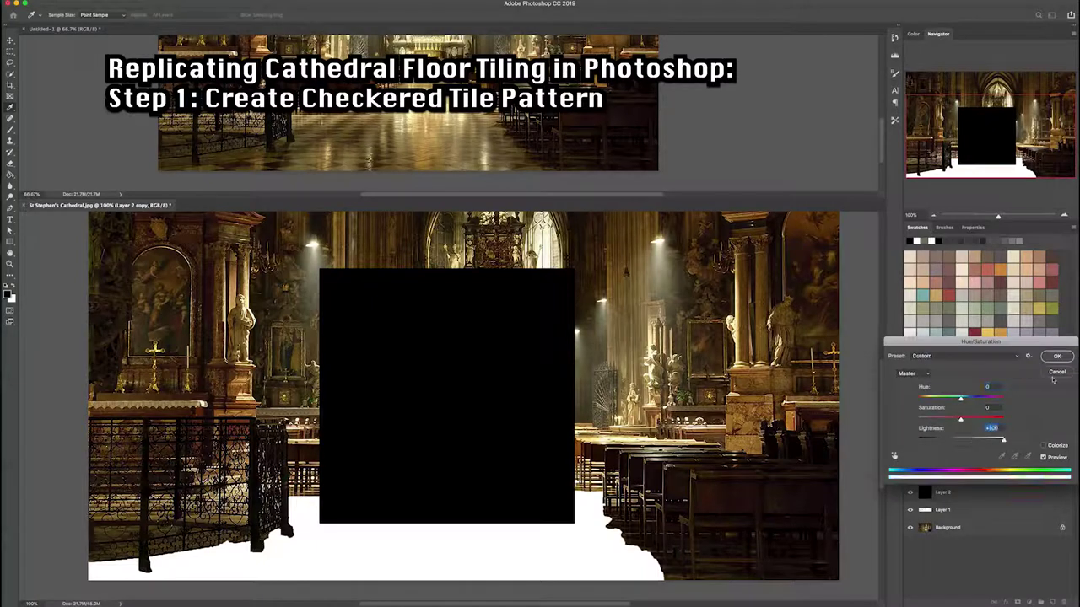
click(1055, 356)
- Rotate the white square 45° into a diamond and move it to the black square's top-left corner
key(ctrl+t)
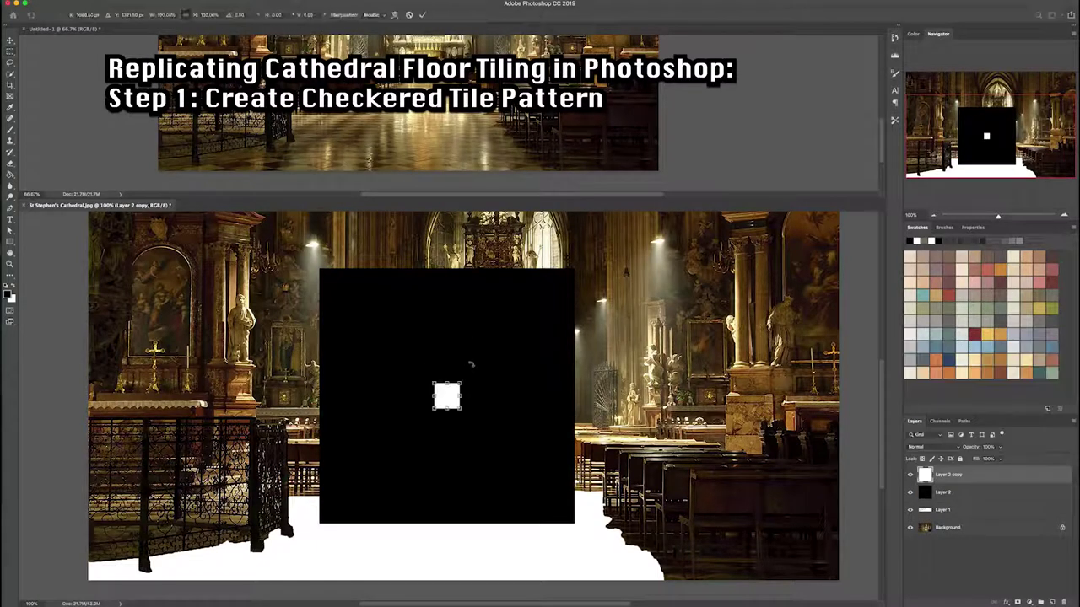
drag(470, 362, 435, 348)
key(Return)
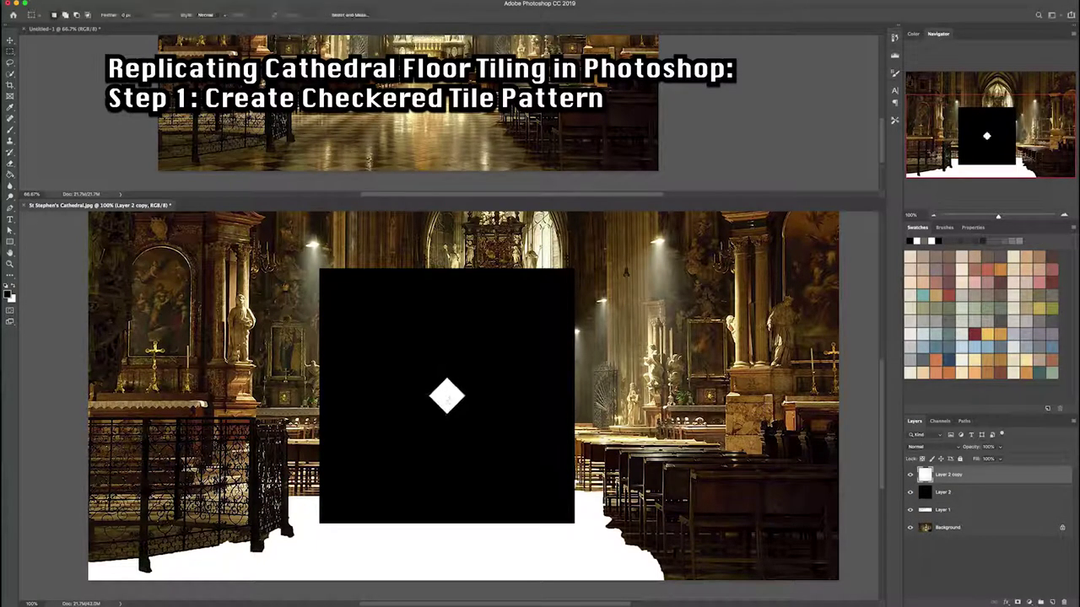
mouse_move(447, 403)
mouse_down()
mouse_move(337, 285)
mouse_move(337, 322)
mouse_up()
- Adjust Snap To settings, Alt-drag diamond copies downward, and merge them into one layer
click(228, 1)
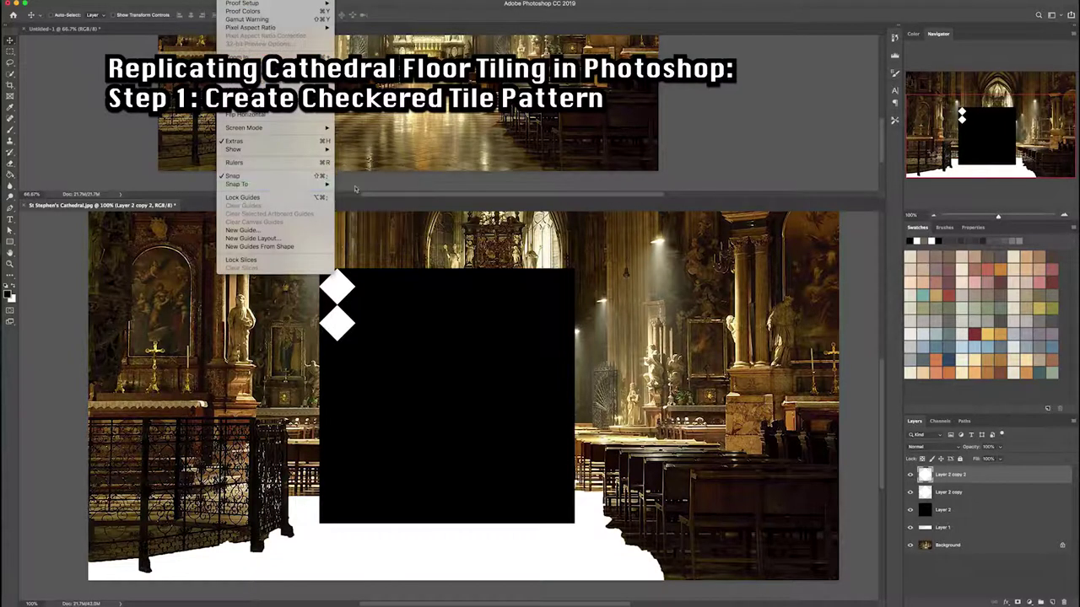
mouse_move(237, 184)
click(341, 327)
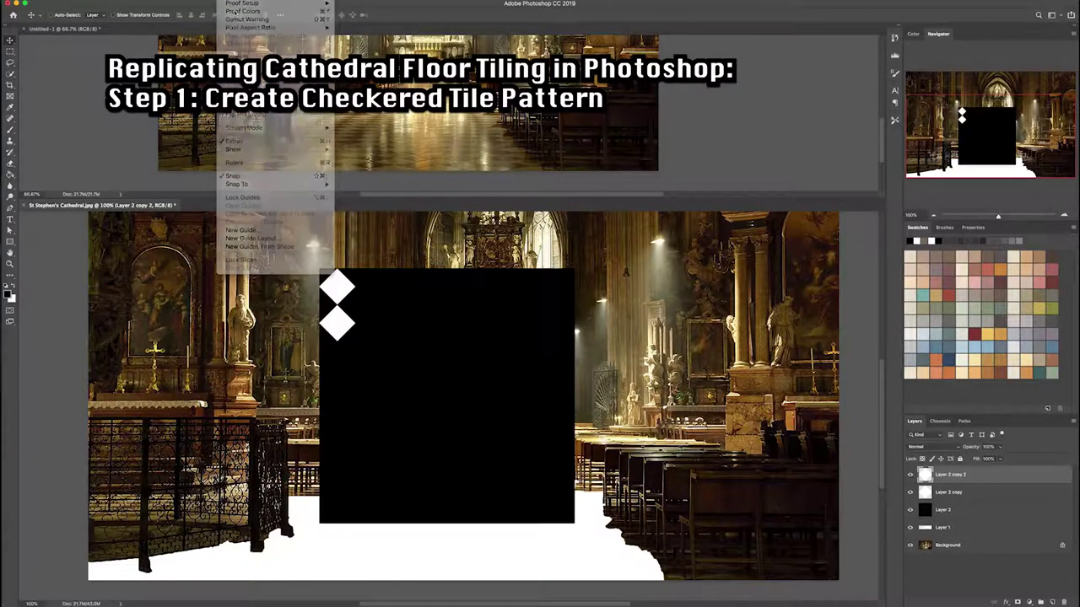
mouse_move(336, 334)
mouse_down()
mouse_move(340, 411)
mouse_move(339, 402)
mouse_up()
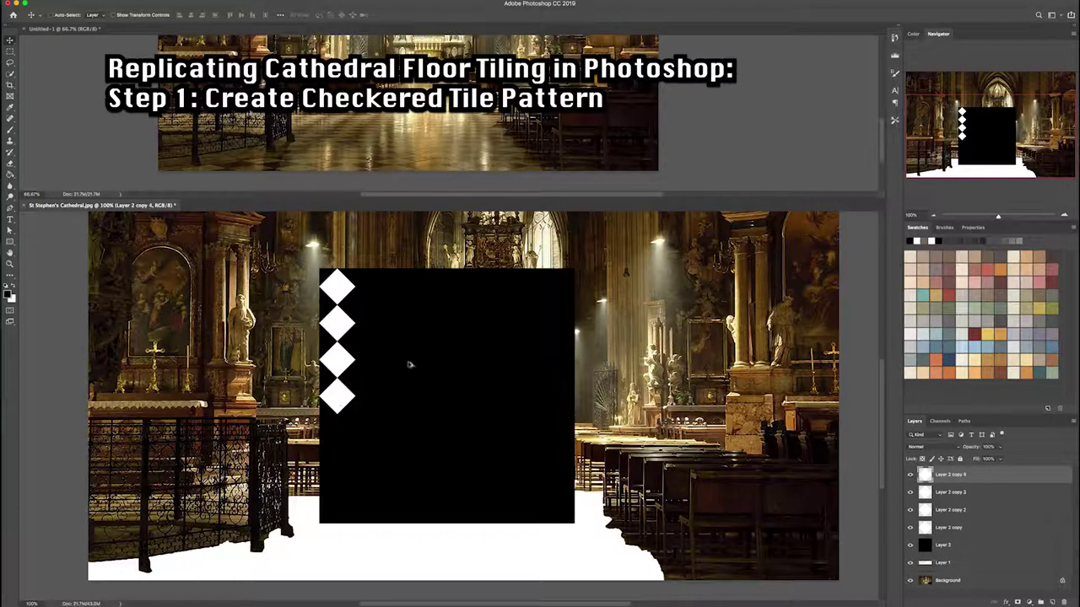
click(956, 495)
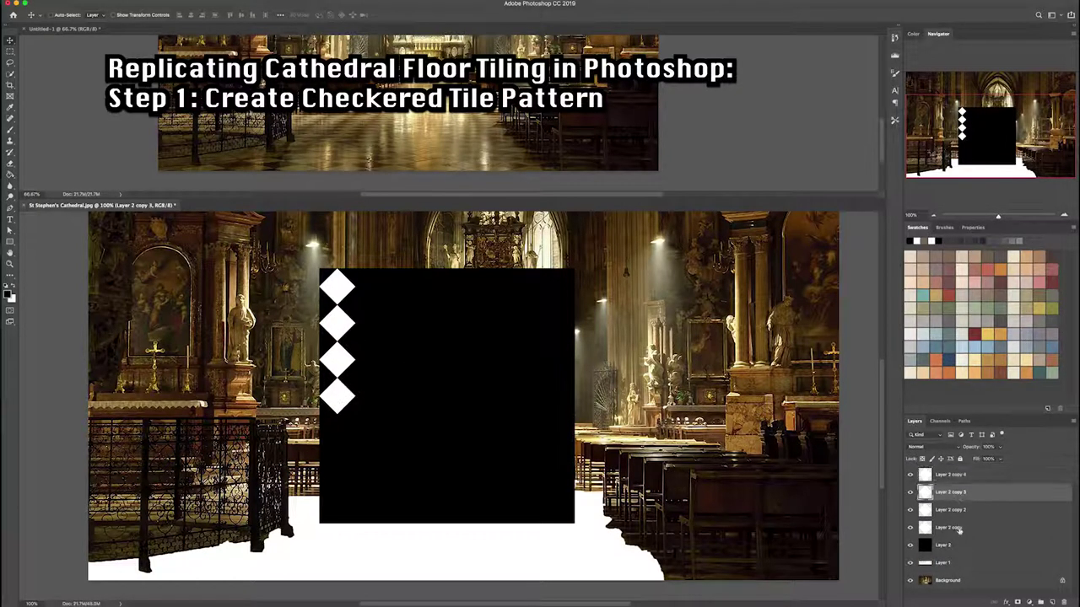
shift+click(960, 528)
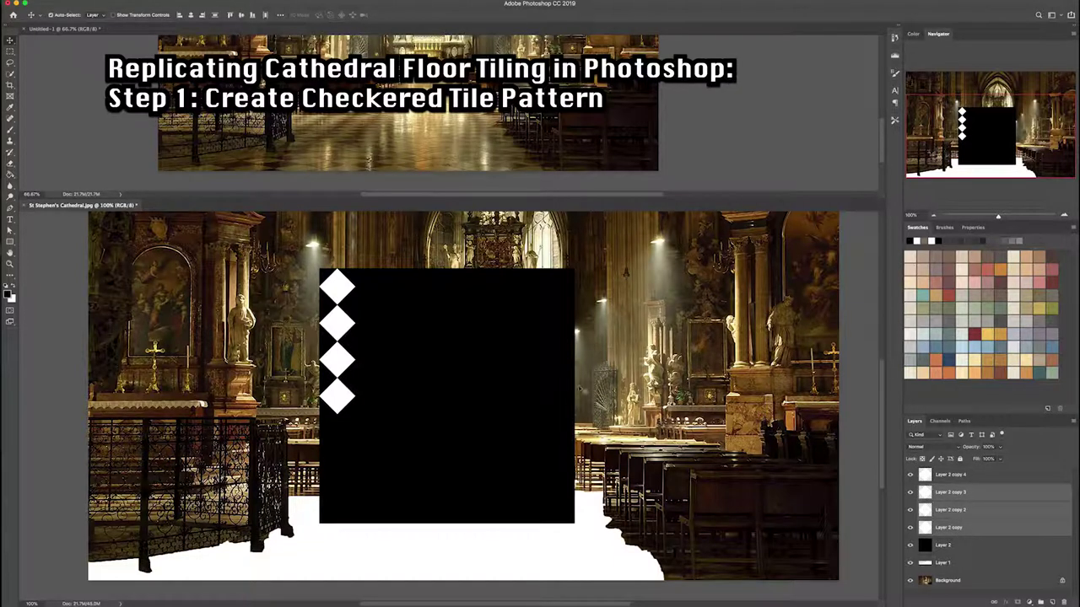
key(ctrl+e)
- Copy the diamond column further down and merge it into a single seven-diamond column
drag(334, 363, 340, 506)
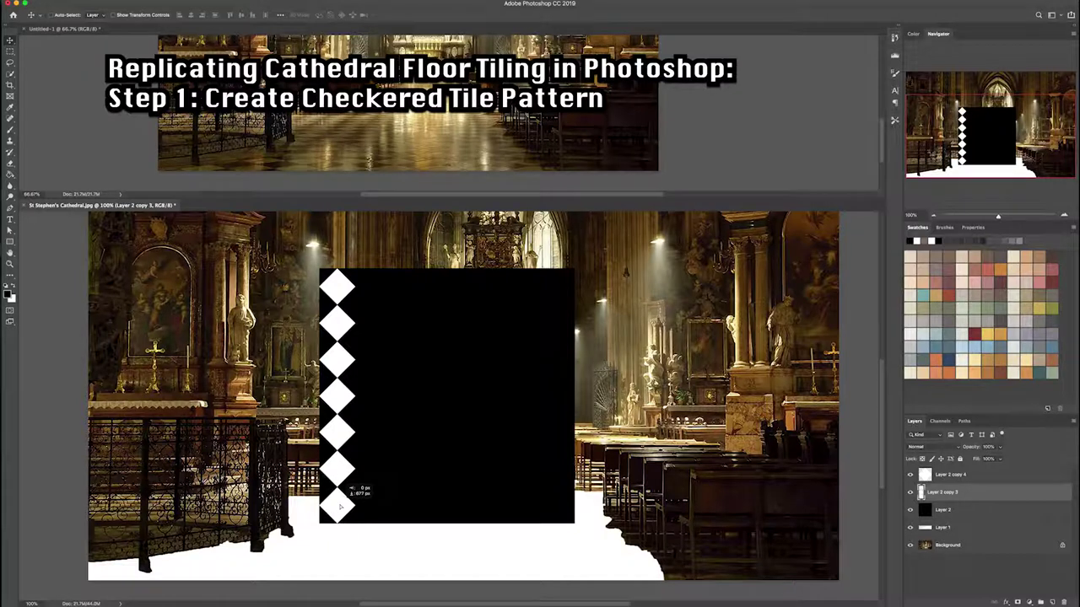
drag(341, 506, 341, 507)
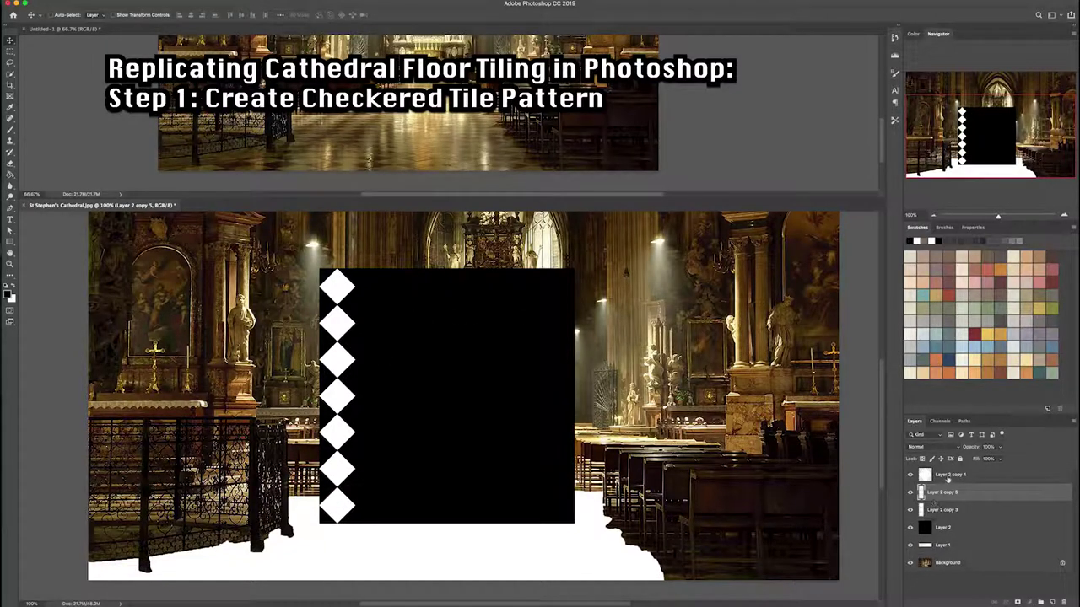
shift+click(947, 479)
key(ctrl+e)
- Try an offset zig-zag copy of the diamond column, undo it, and check the alignment
mouse_move(338, 371)
mouse_down()
mouse_move(434, 349)
mouse_move(380, 363)
mouse_move(424, 345)
mouse_move(424, 362)
mouse_move(456, 354)
mouse_up()
key(ctrl+alt+z)
key(ctrl+alt+z)
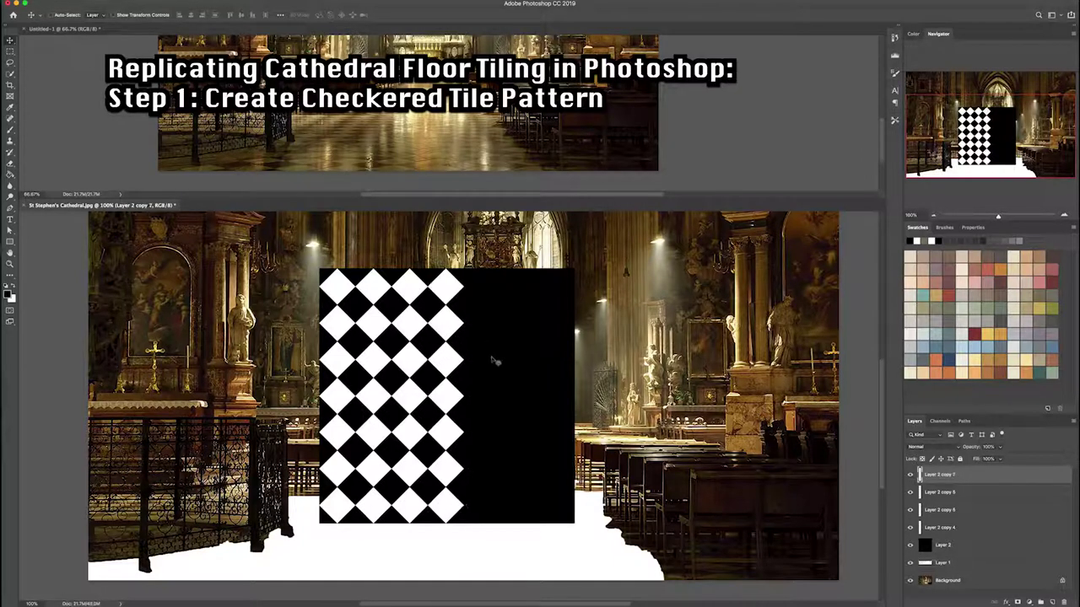
key(ctrl+plus)
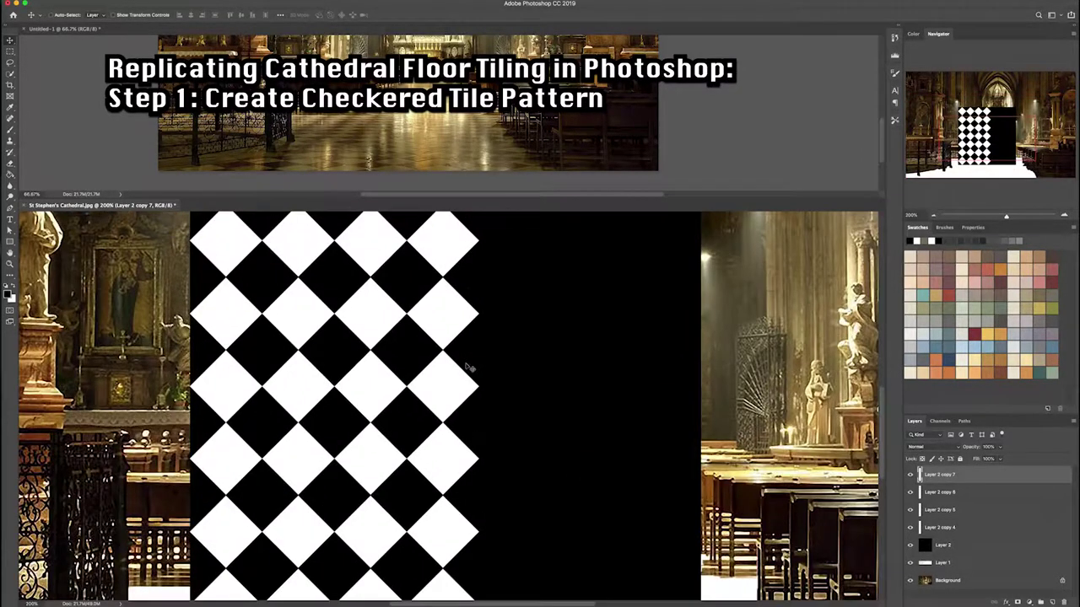
key(ctrl+minus)
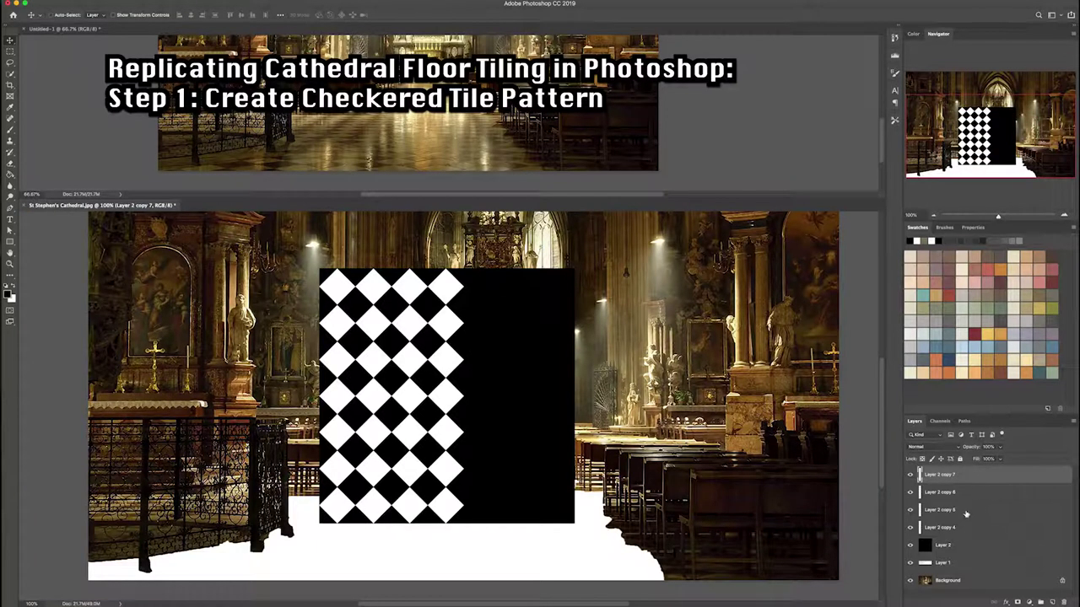
- Alt-drag the selected diamond columns rightward to checker the rest of the black square
shift+click(967, 515)
drag(379, 369, 498, 360)
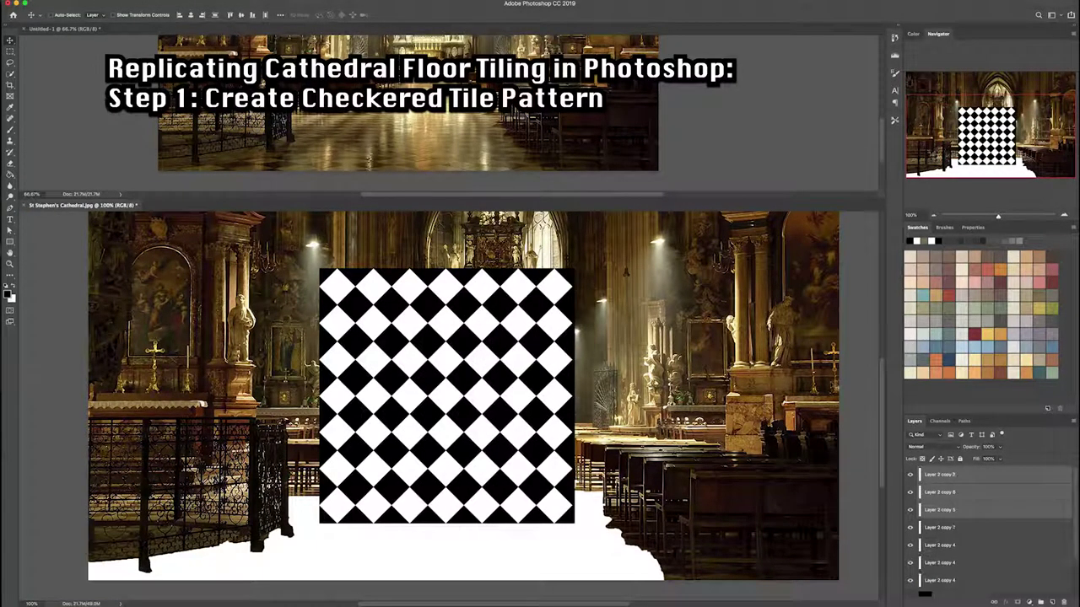
key(ctrl+plus)
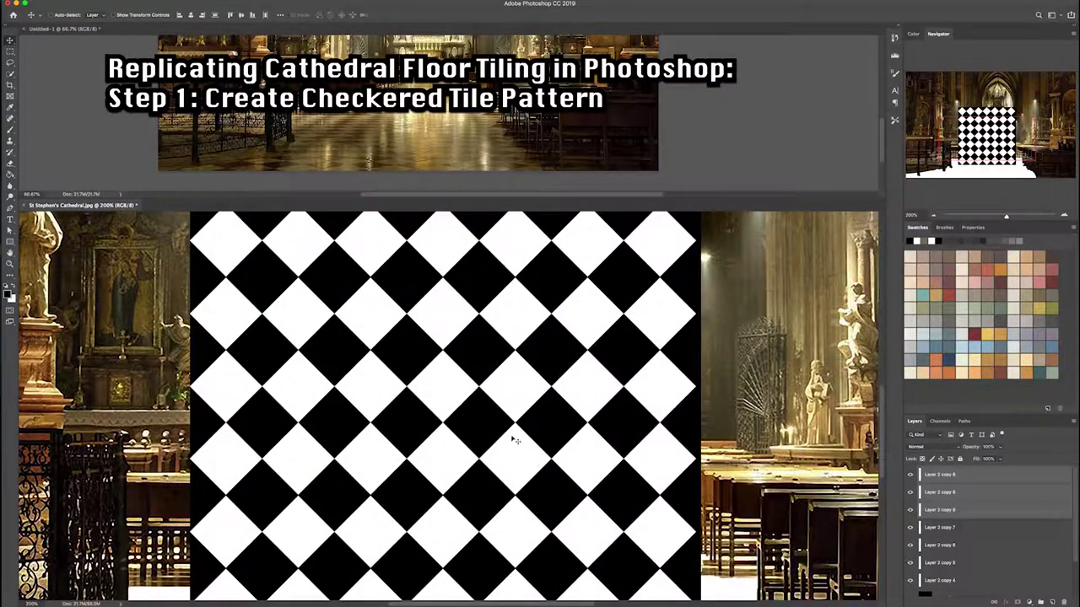
- Zoom in on the checker pattern and trial a transform on Layer 2 copy 4 without changes
scroll(519, 466, down, 2)
scroll(506, 379, down, 3)
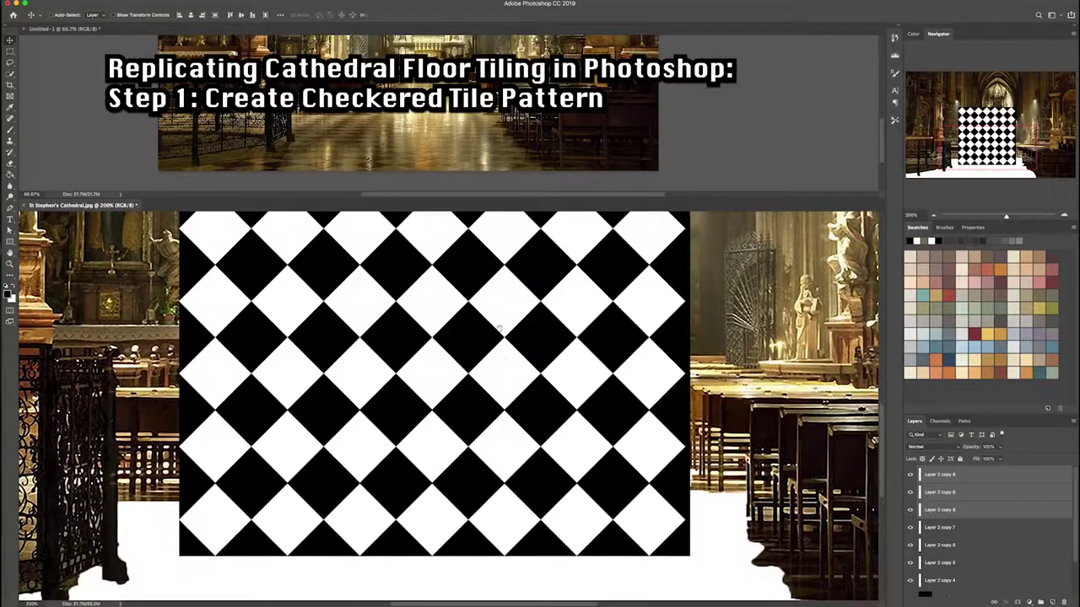
key(ctrl+minus)
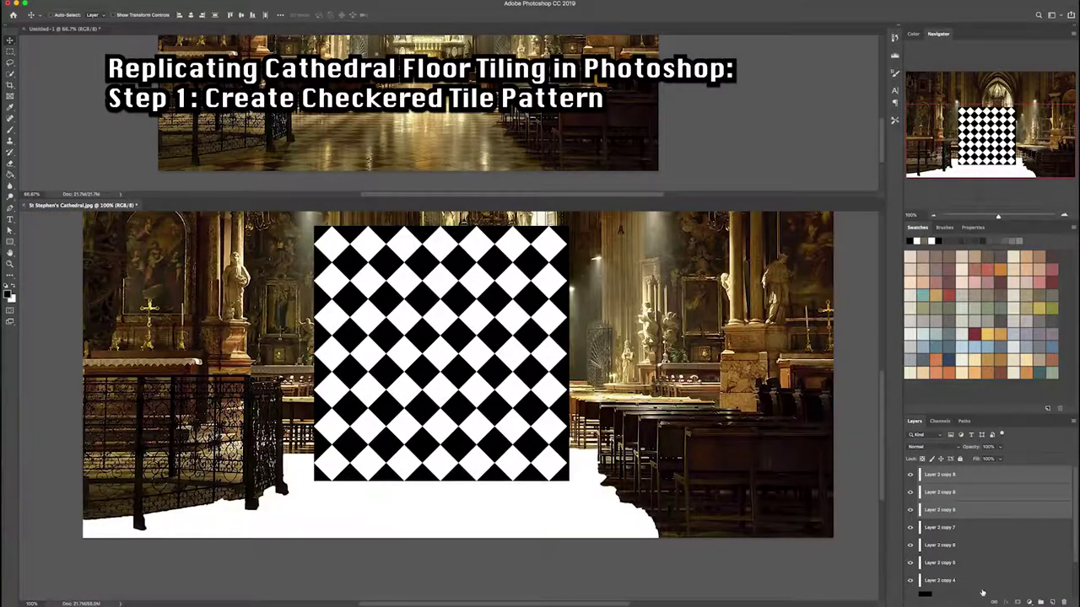
click(982, 590)
key(ctrl+plus)
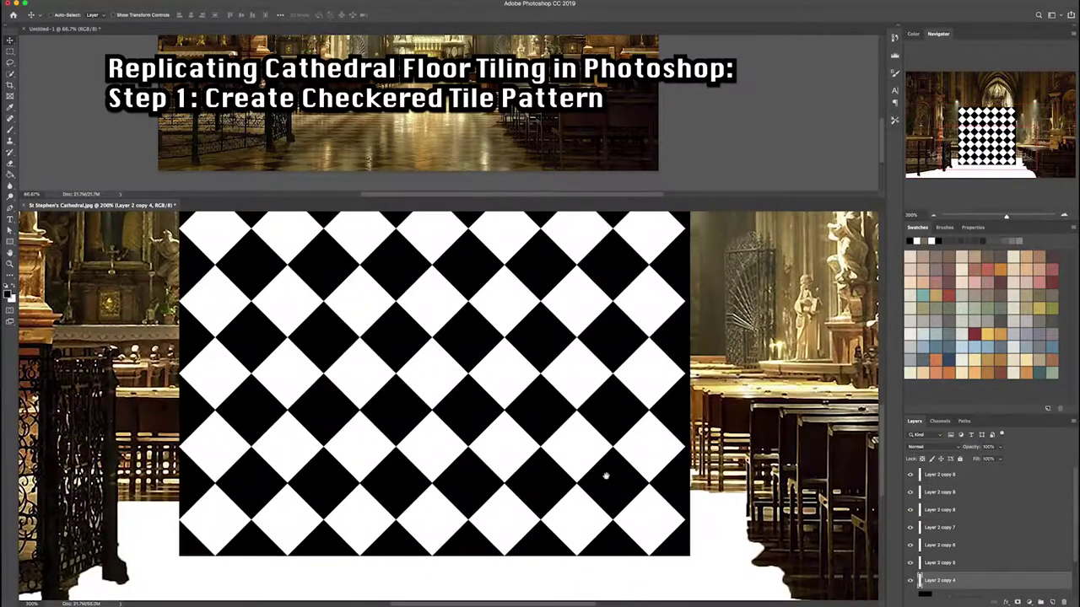
key(ctrl+plus)
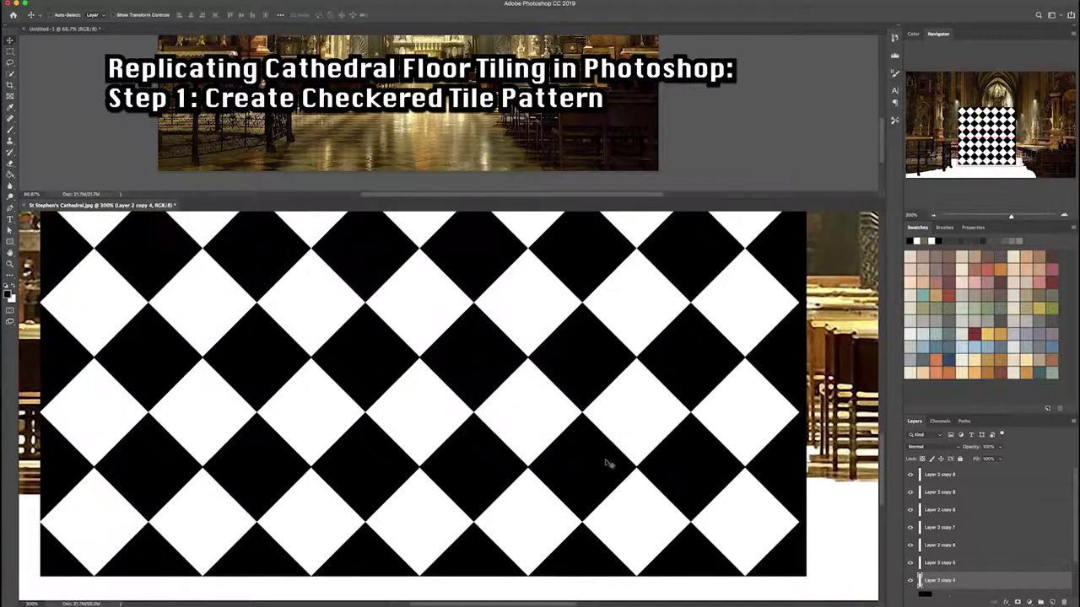
key(ctrl+t)
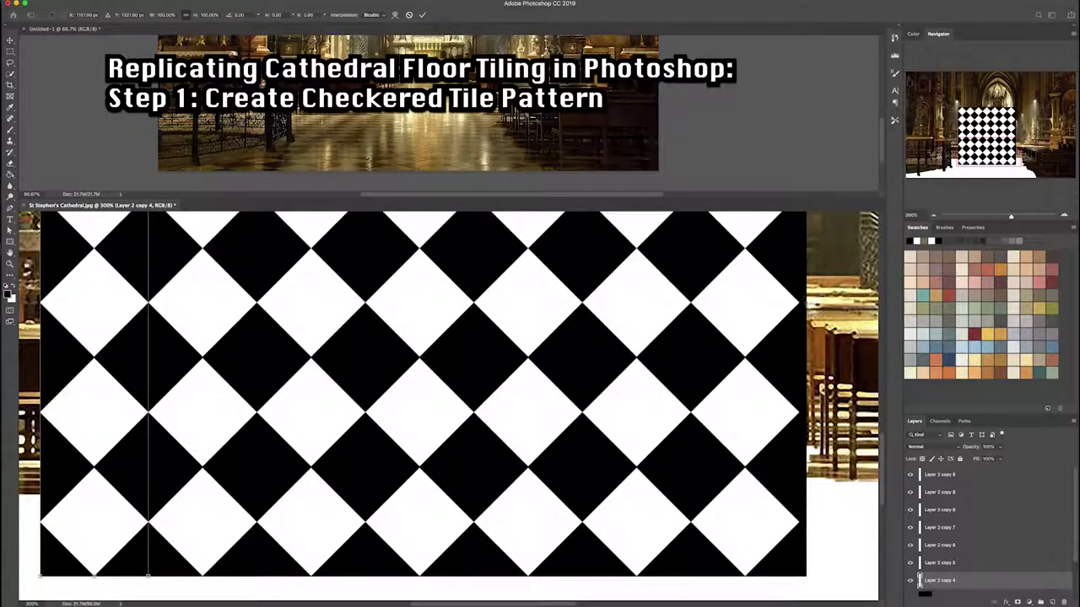
key(Return)
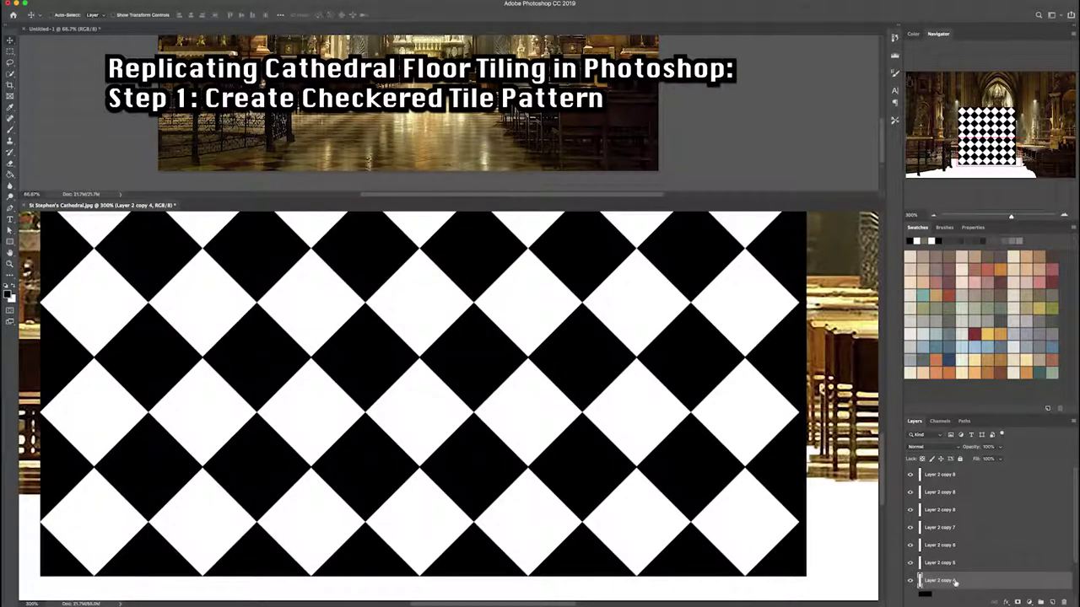
- Narrow Layer 2 to 99.07% width, zoom out, and load the checker block's selection
click(948, 595)
key(ctrl+t)
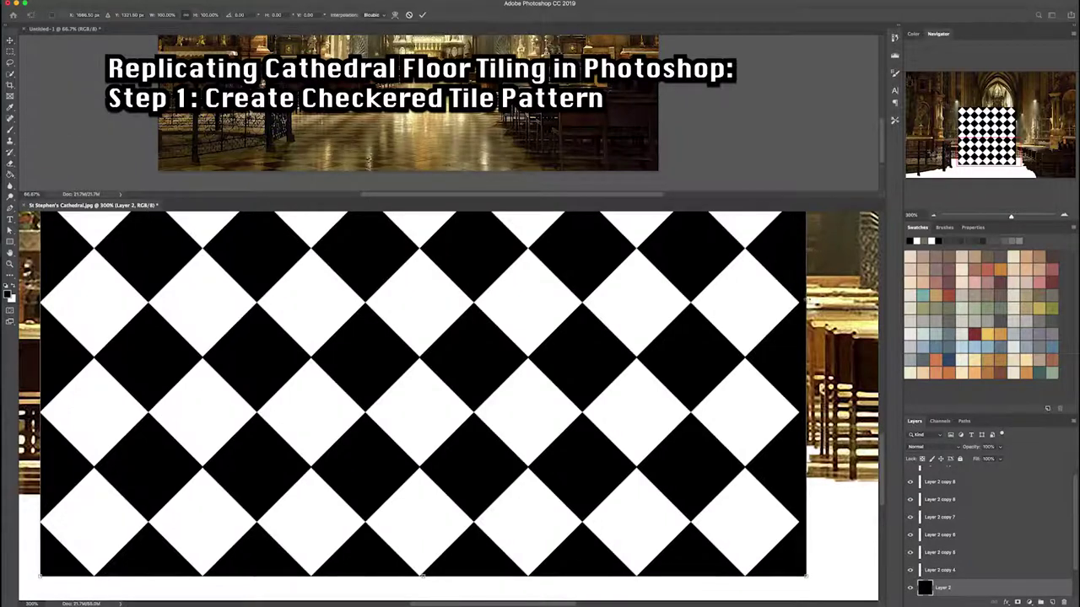
drag(805, 299, 799, 297)
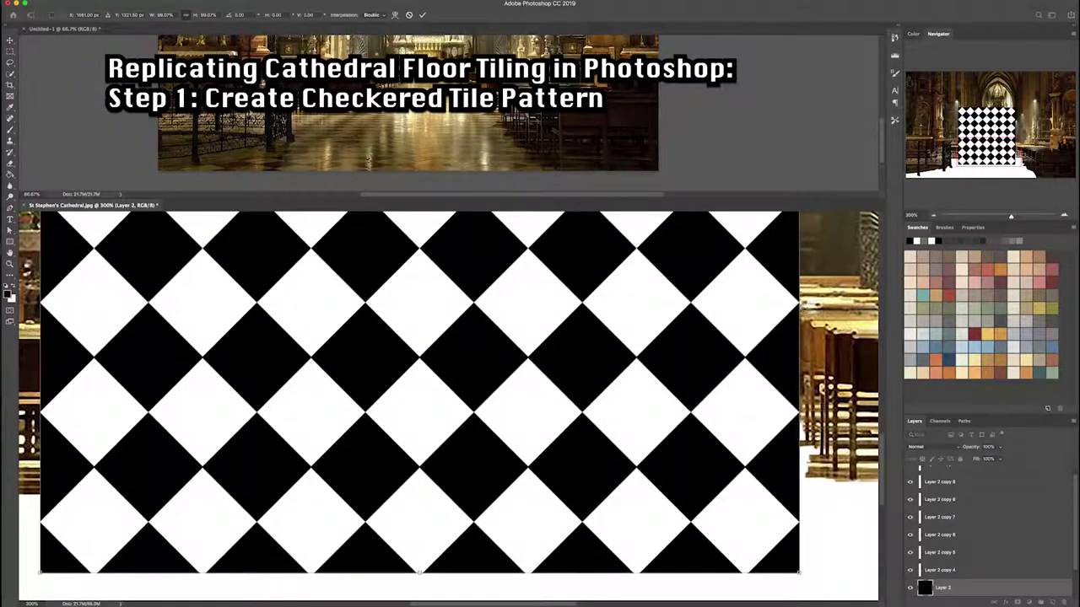
key(ctrl+z)
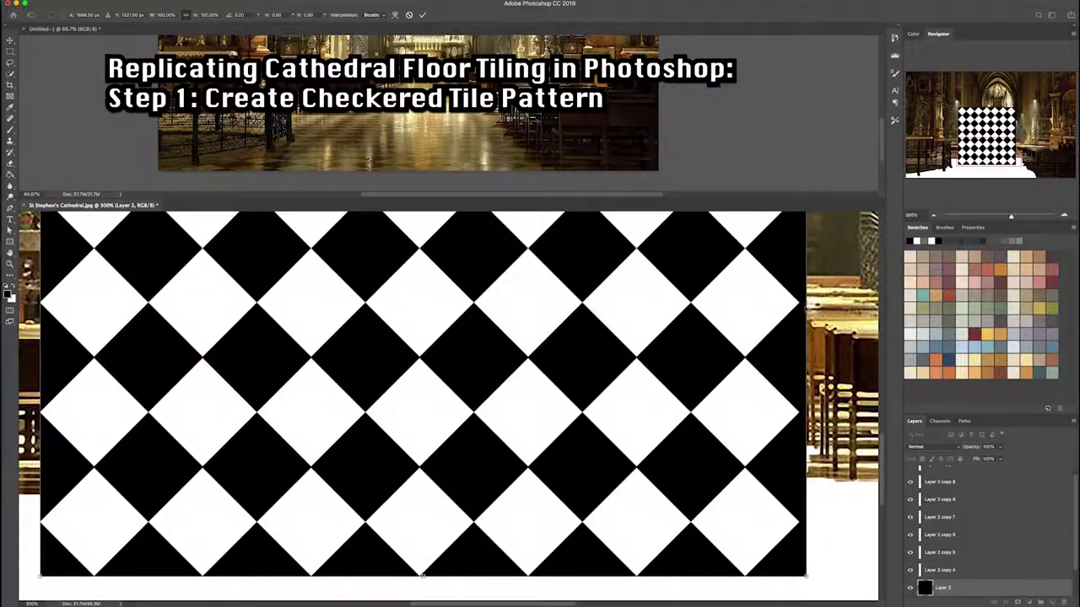
drag(807, 300, 800, 294)
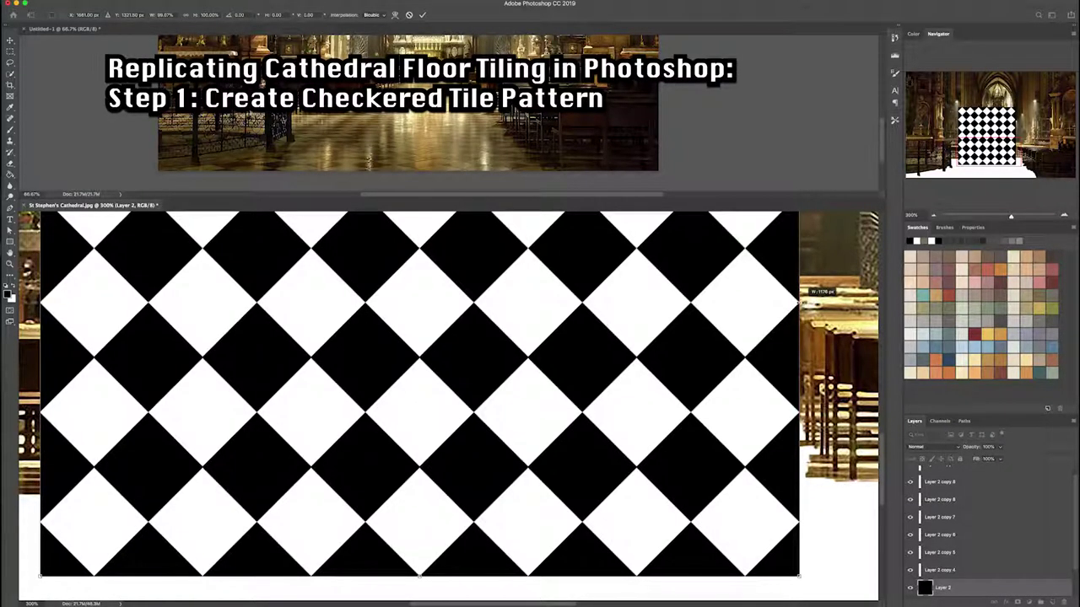
key(Return)
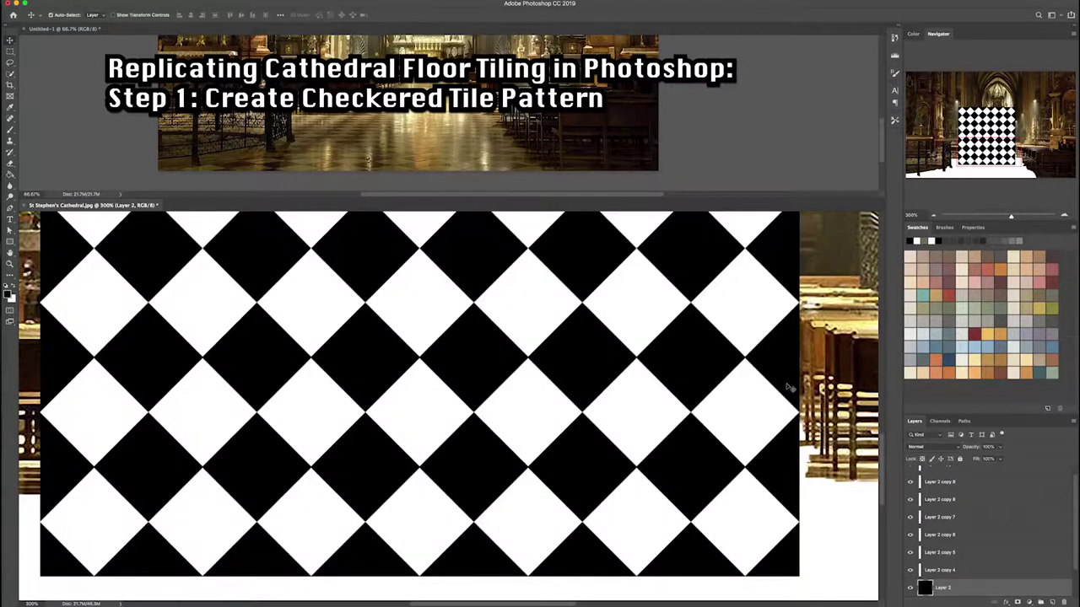
key(ctrl+minus)
key(ctrl+minus)
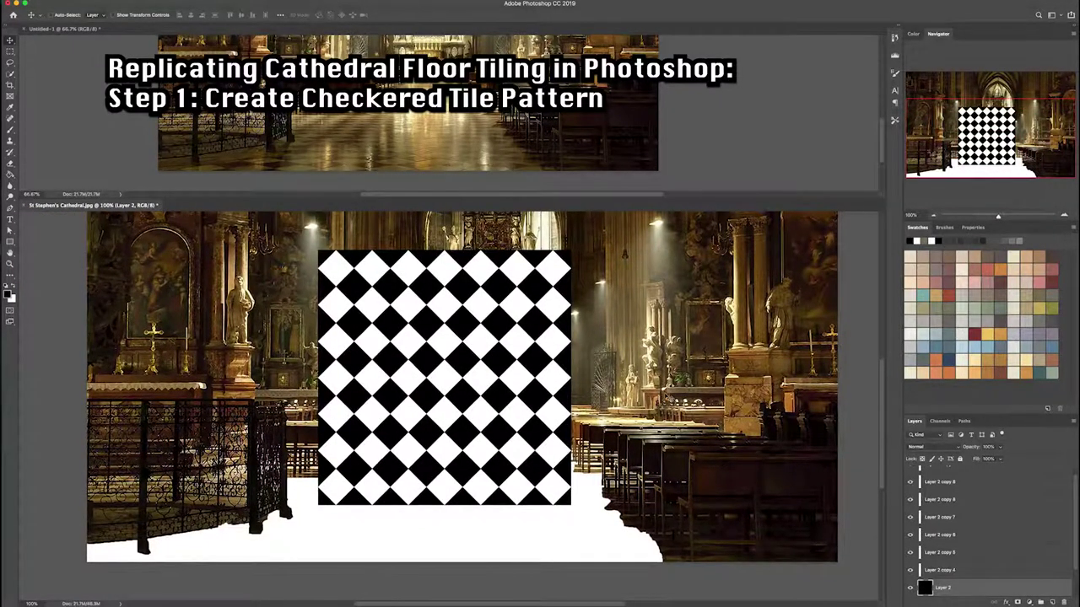
ctrl+click(926, 589)
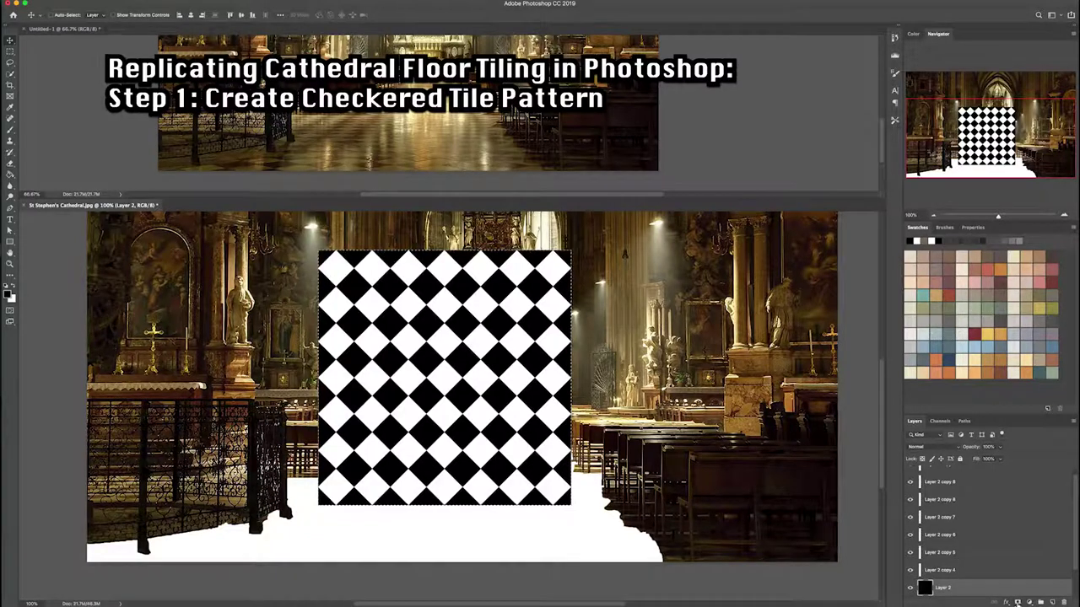
click(85, 1)
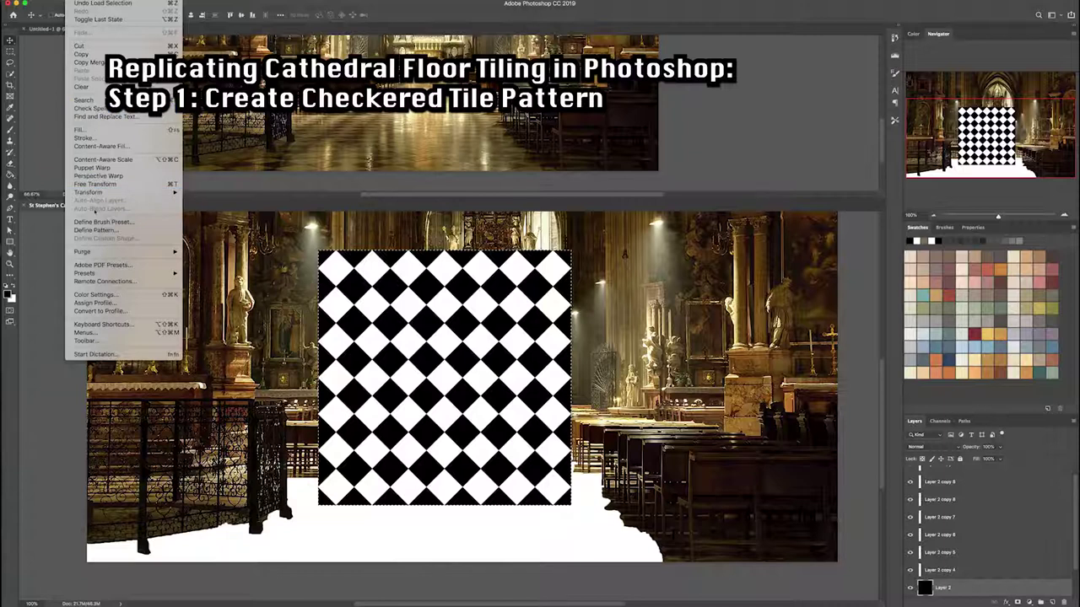
- Define the selected checker block as a pattern named 'Cheq'
click(113, 230)
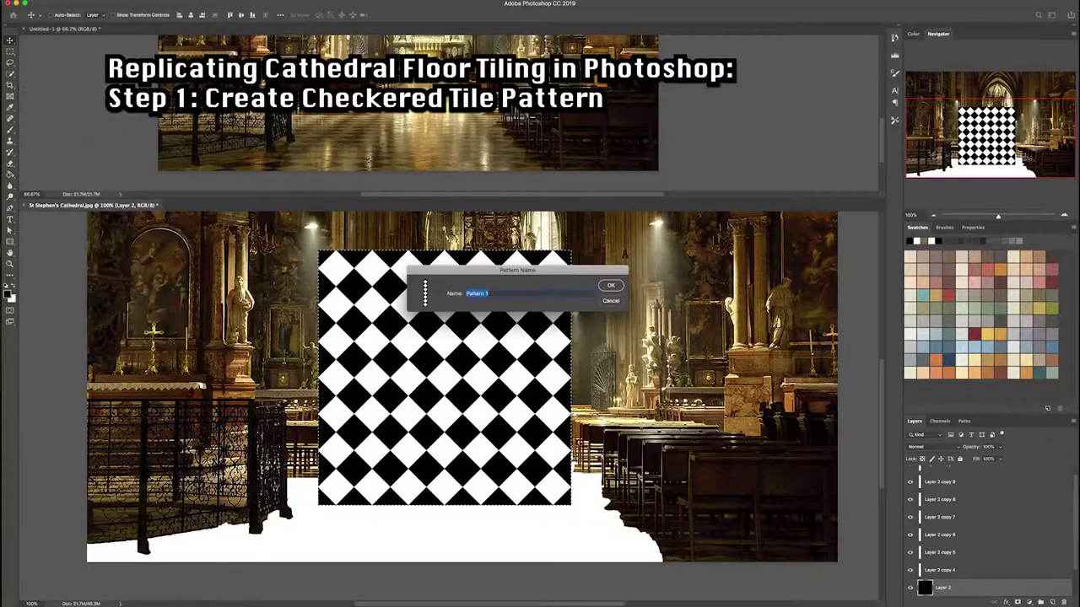
text(Ch)
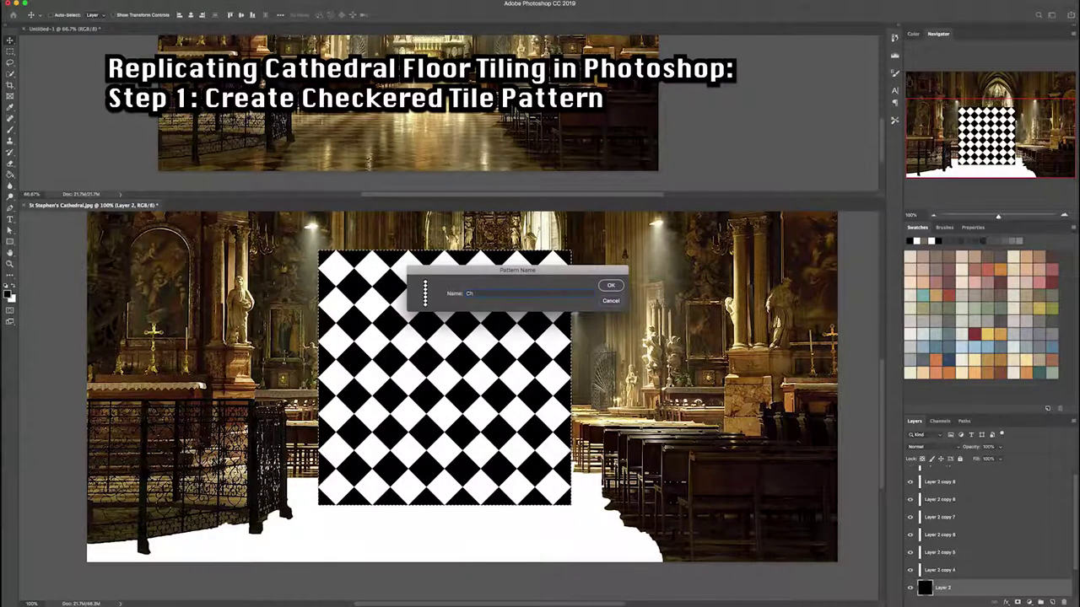
text(equer)
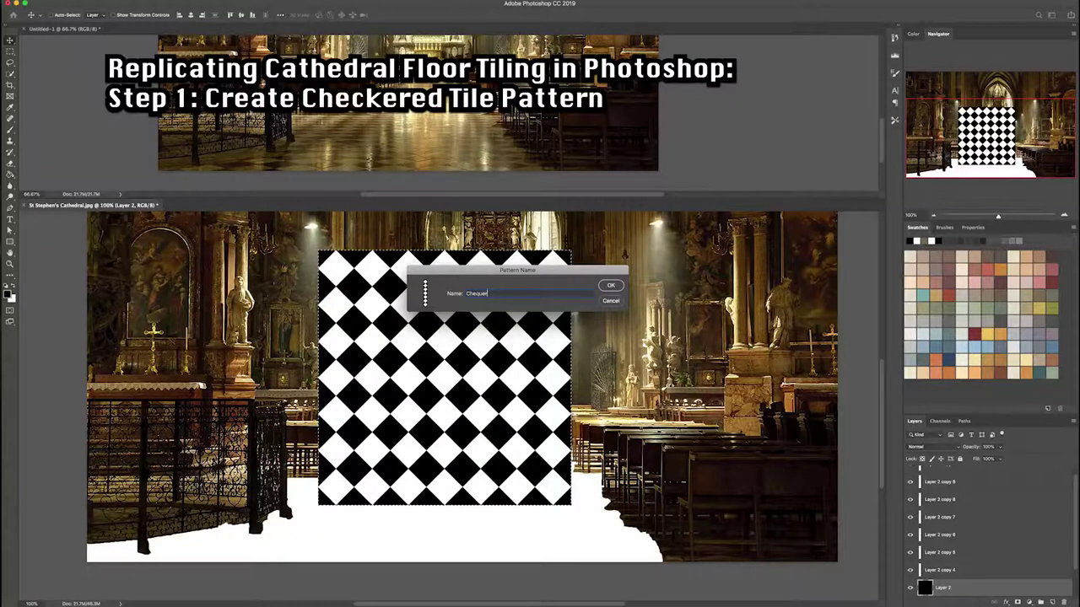
key(Return)
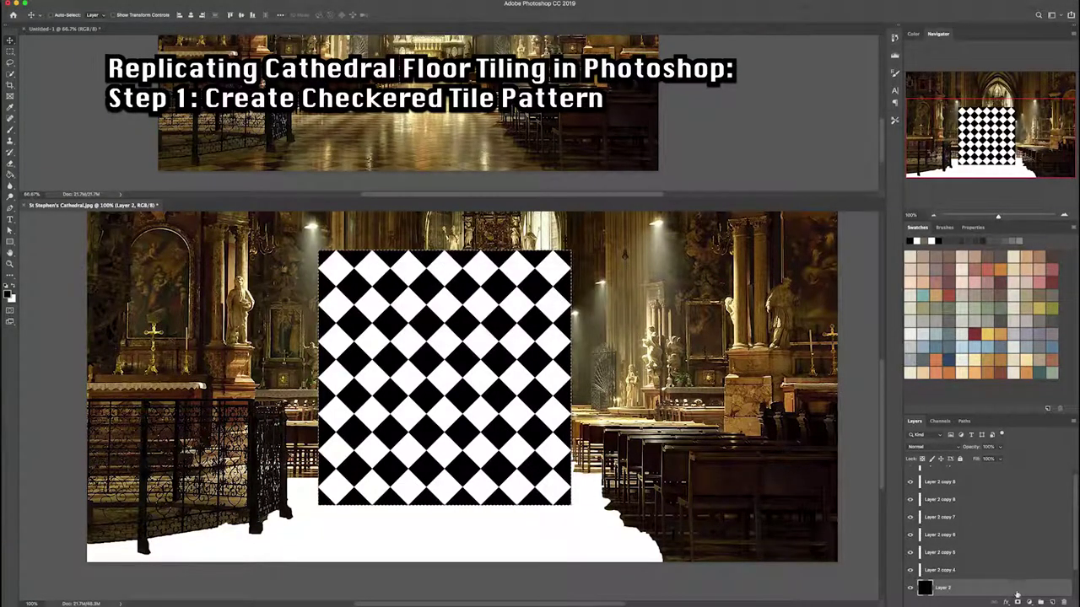
- Toggle the checker copies' visibility and merge the whole stack into Layer 2 copy 8
drag(910, 571, 919, 465)
click(1017, 602)
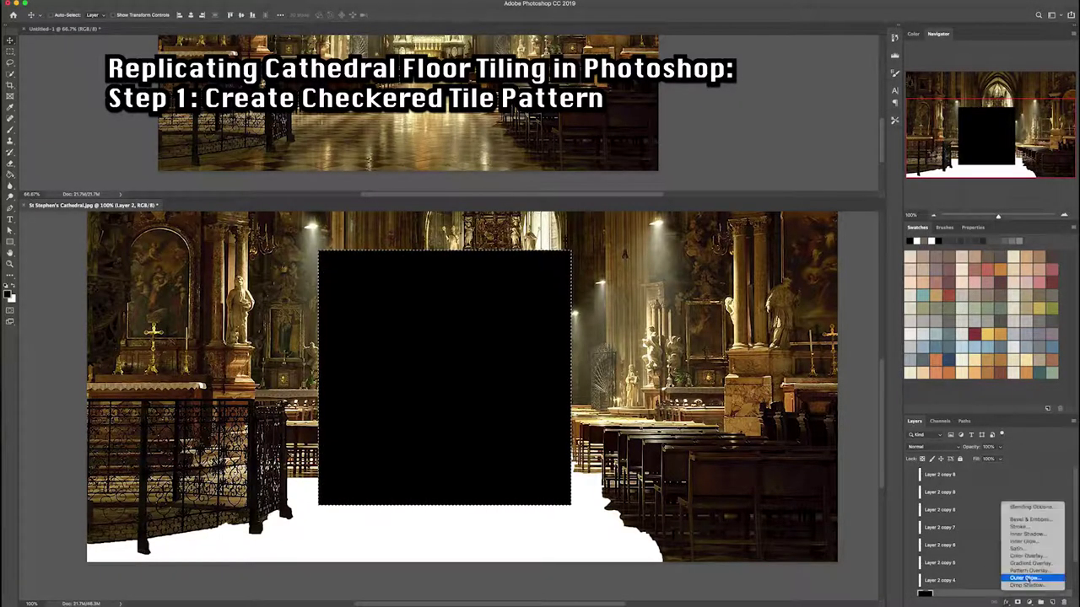
key(Escape)
scroll(999, 479, down, 1)
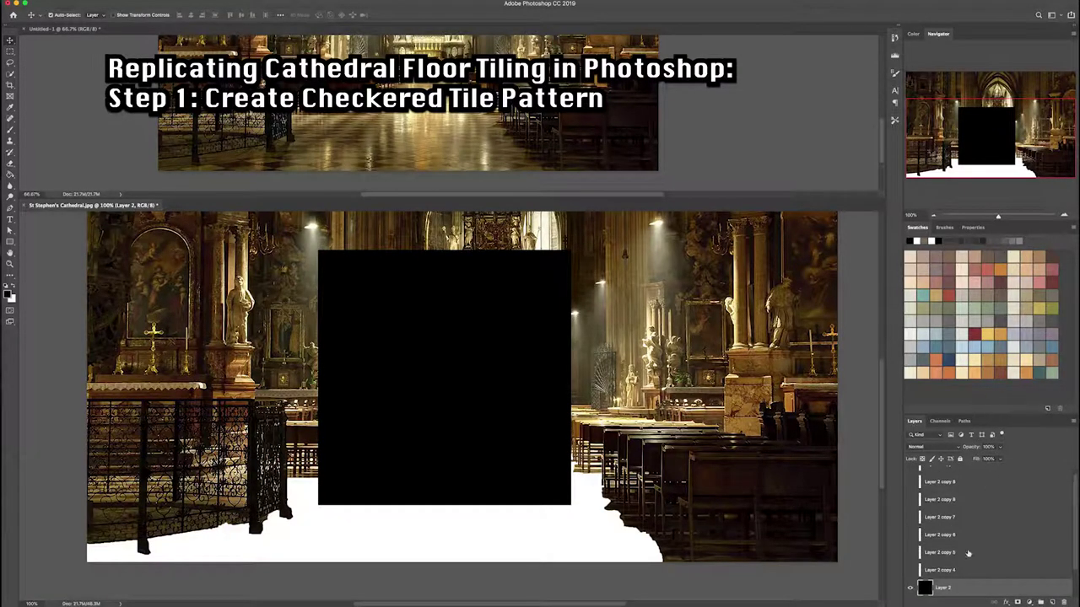
click(914, 467)
shift+click(951, 478)
key(ctrl+e)
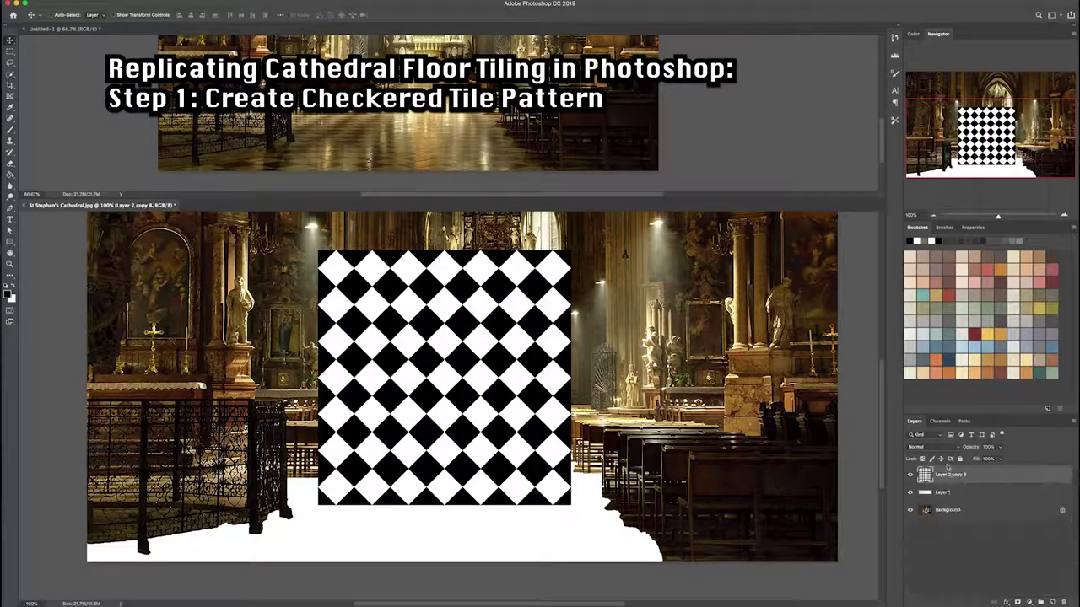
- Load the merged checker's selection, define it as a pattern, and hide the layer
ctrl+click(926, 477)
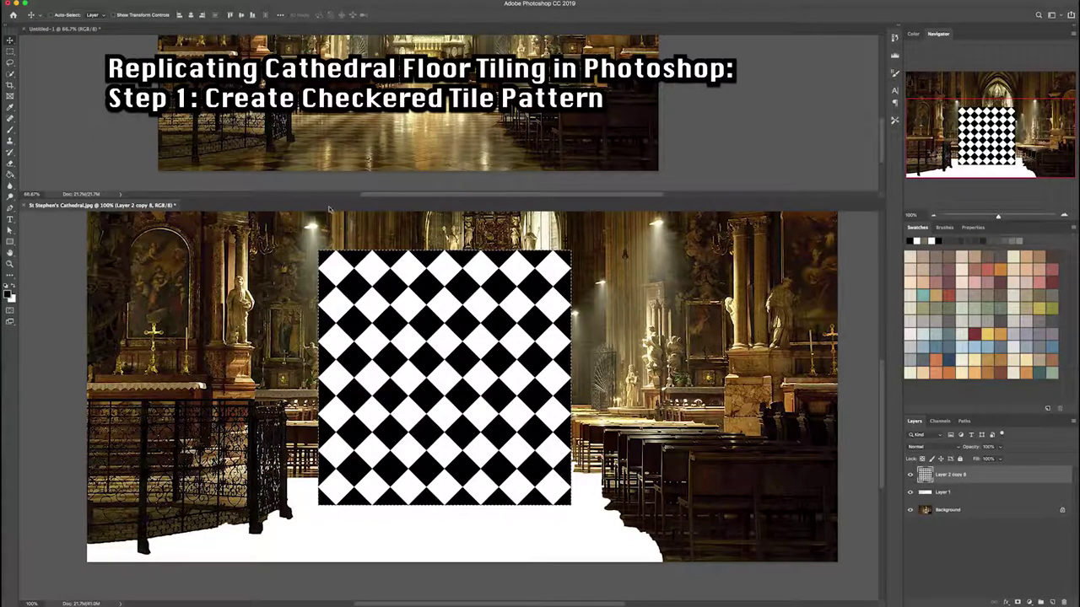
click(80, 3)
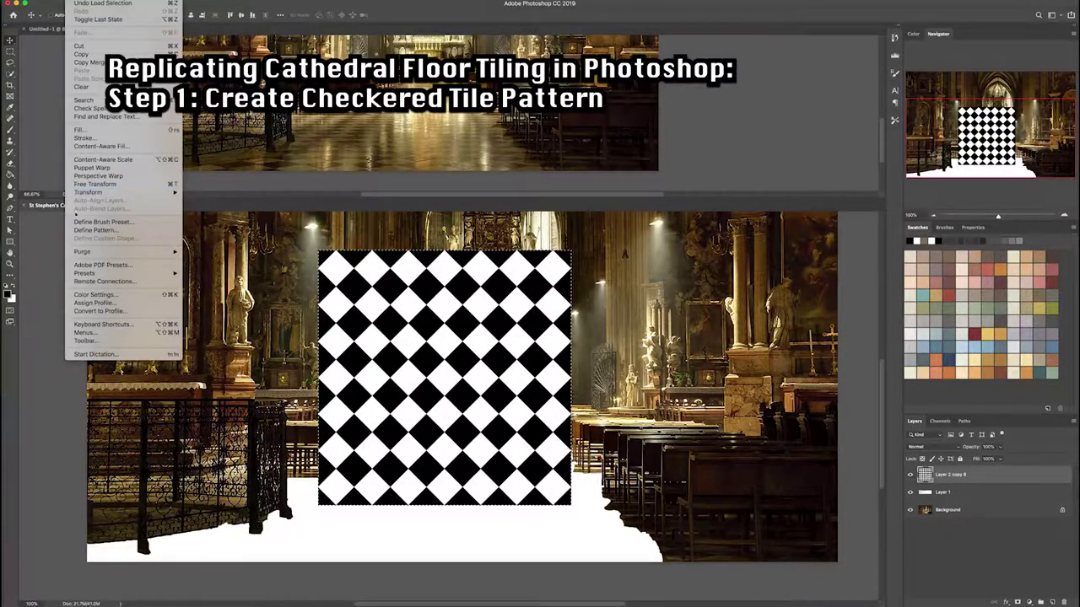
click(84, 231)
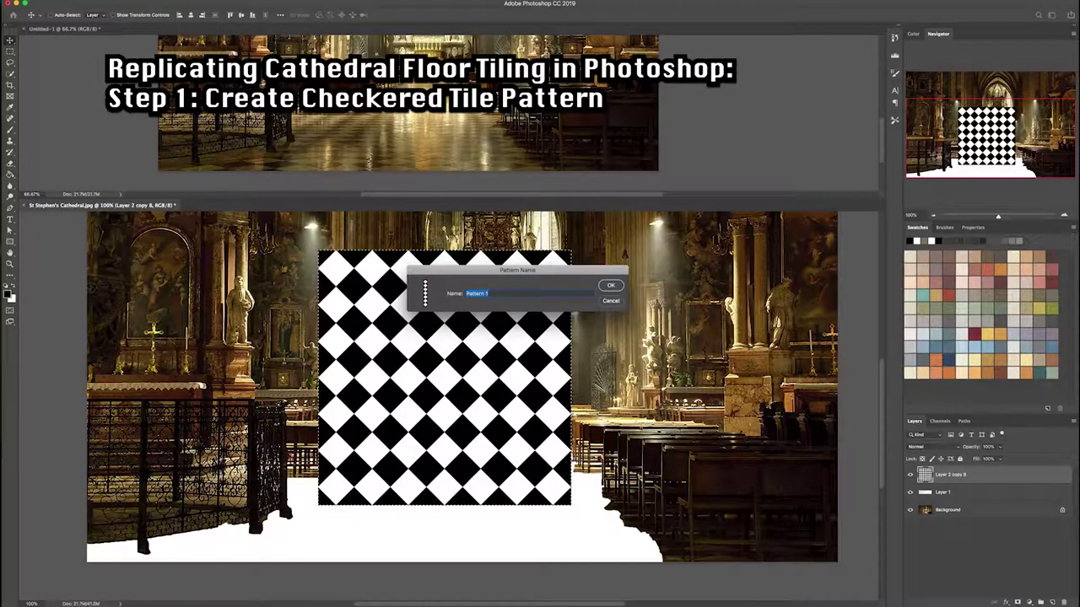
click(611, 285)
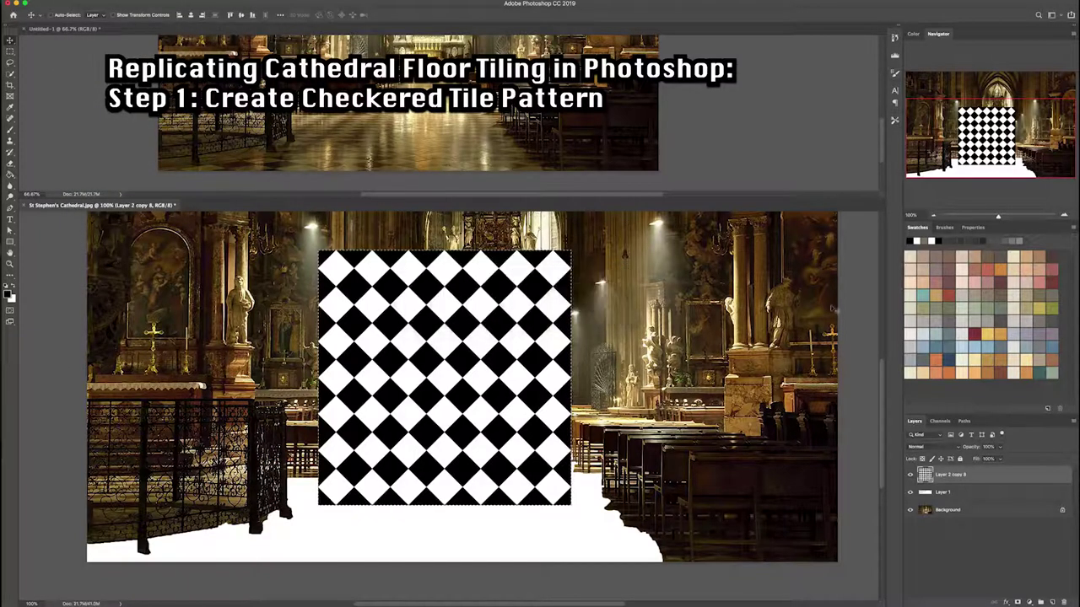
click(911, 475)
- Preview a checker Pattern Overlay on Layer 1's white floor, then cancel it
click(940, 493)
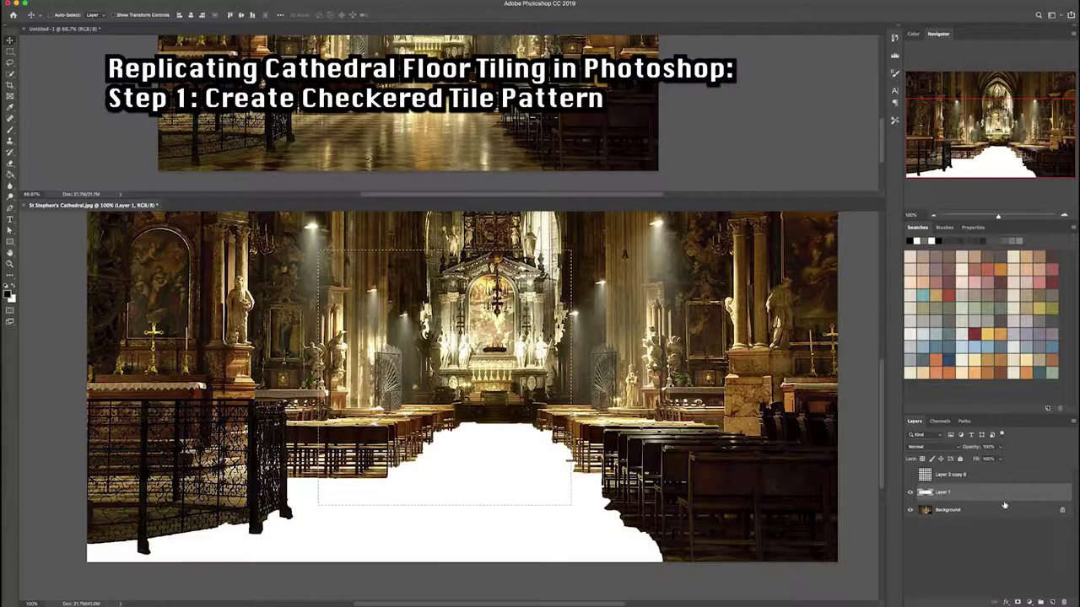
key(ctrl+d)
click(1006, 602)
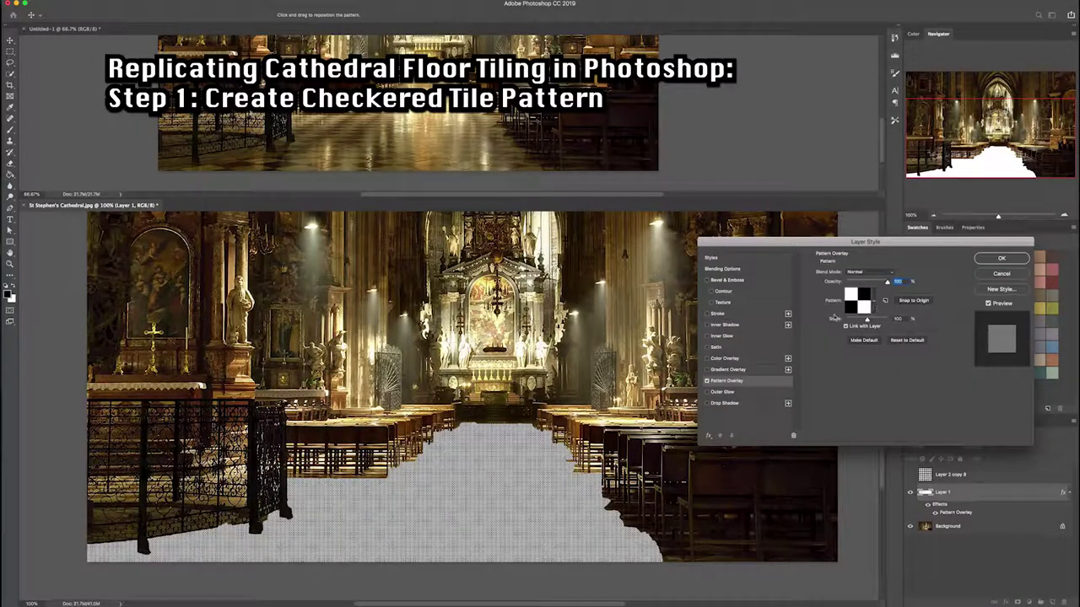
click(874, 305)
scroll(895, 341, down, 2)
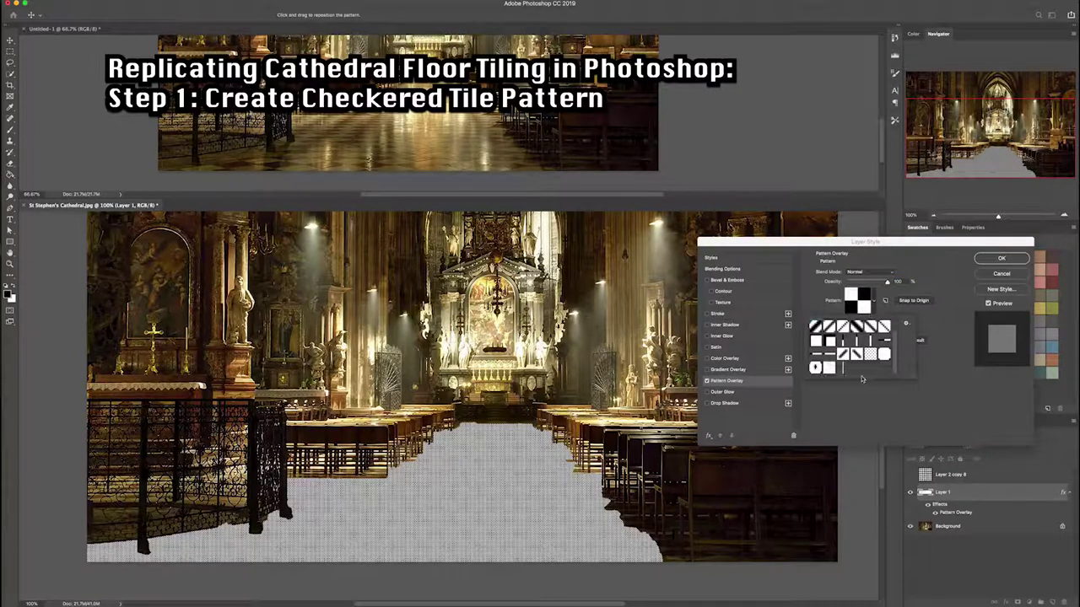
click(842, 369)
click(932, 365)
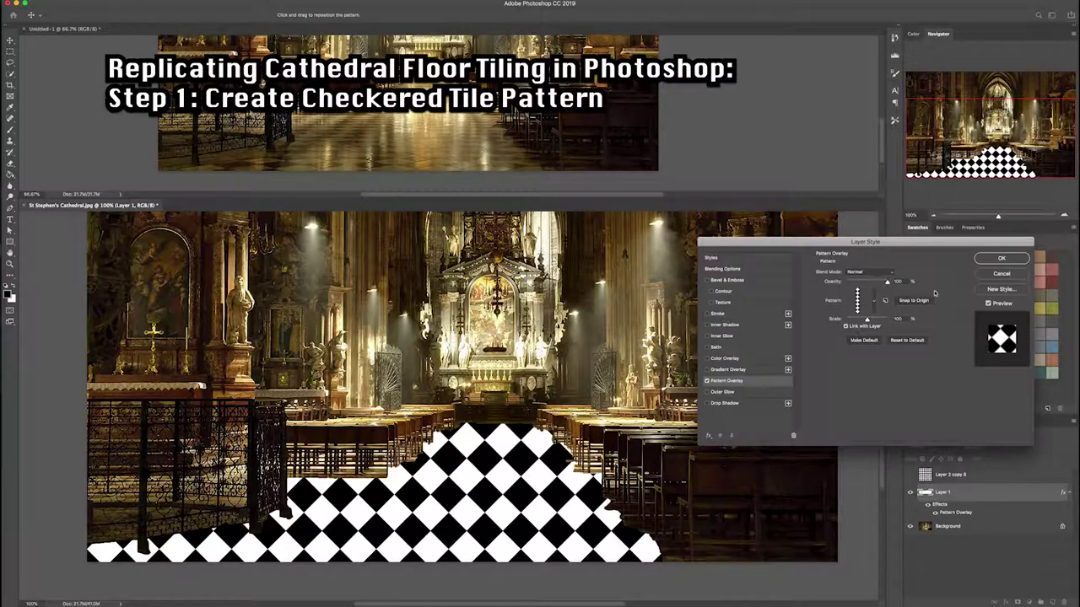
click(983, 275)
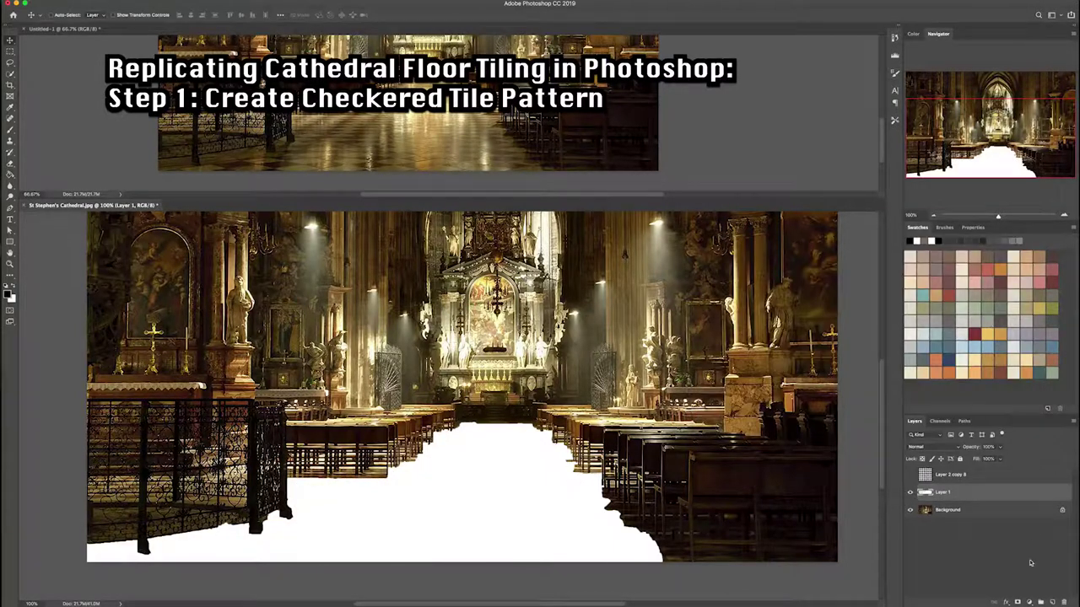
- Make Layer 2 copy 8 the active layer while keeping it hidden
click(910, 475)
click(946, 474)
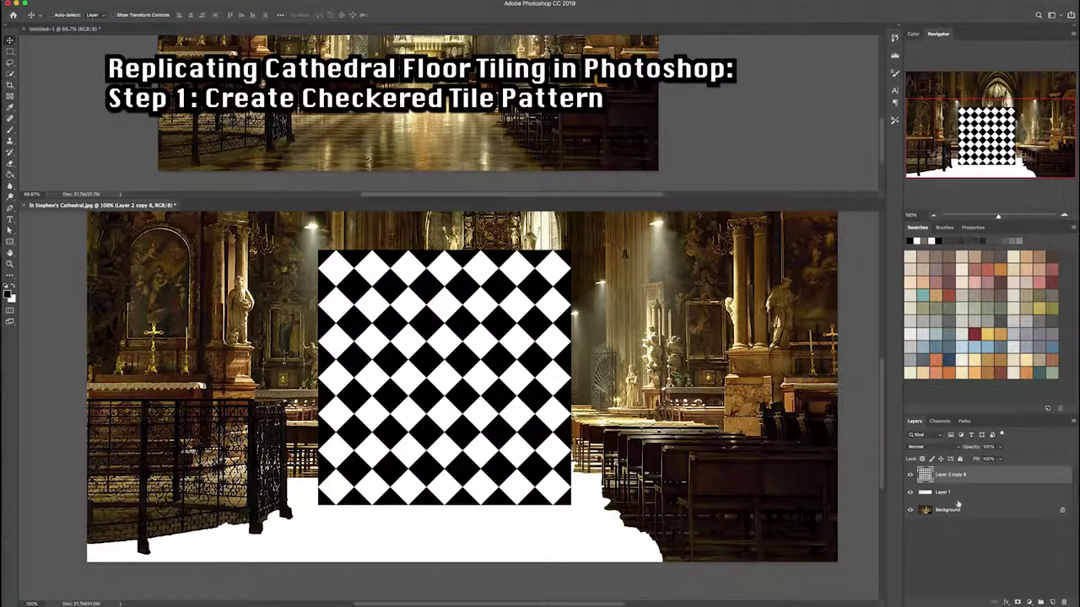
click(910, 475)
- Add a new Layer 2 on top and fill the entire canvas with black foreground colour
click(1052, 602)
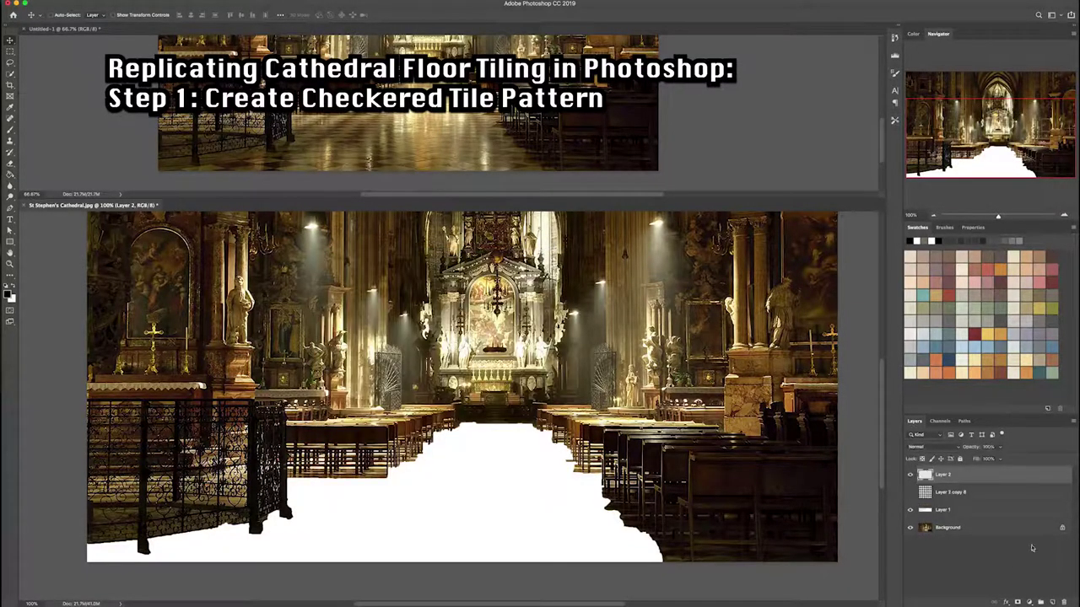
key(m)
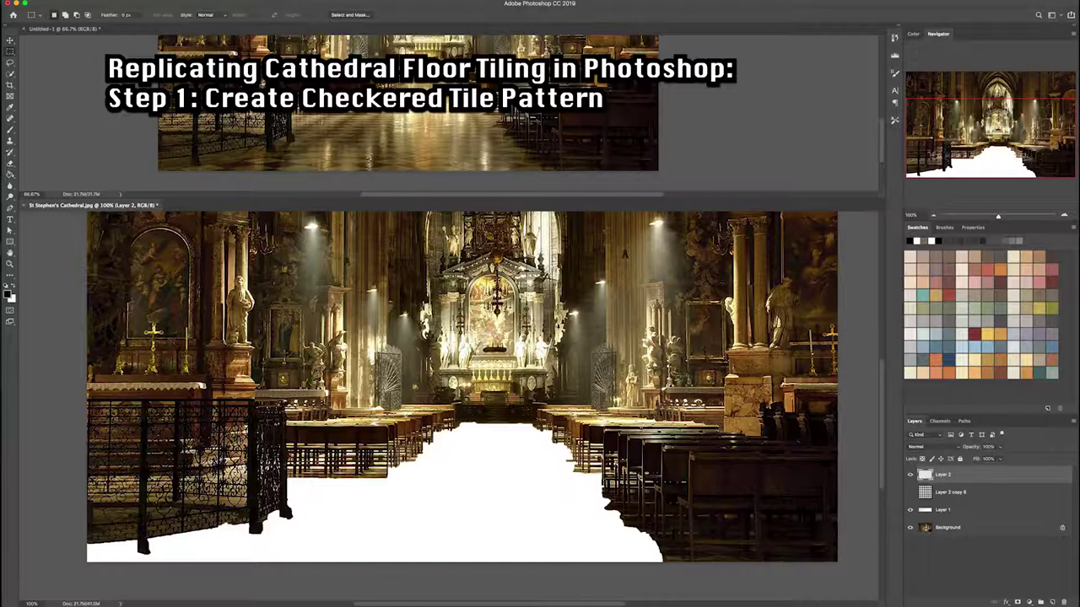
key(ctrl+a)
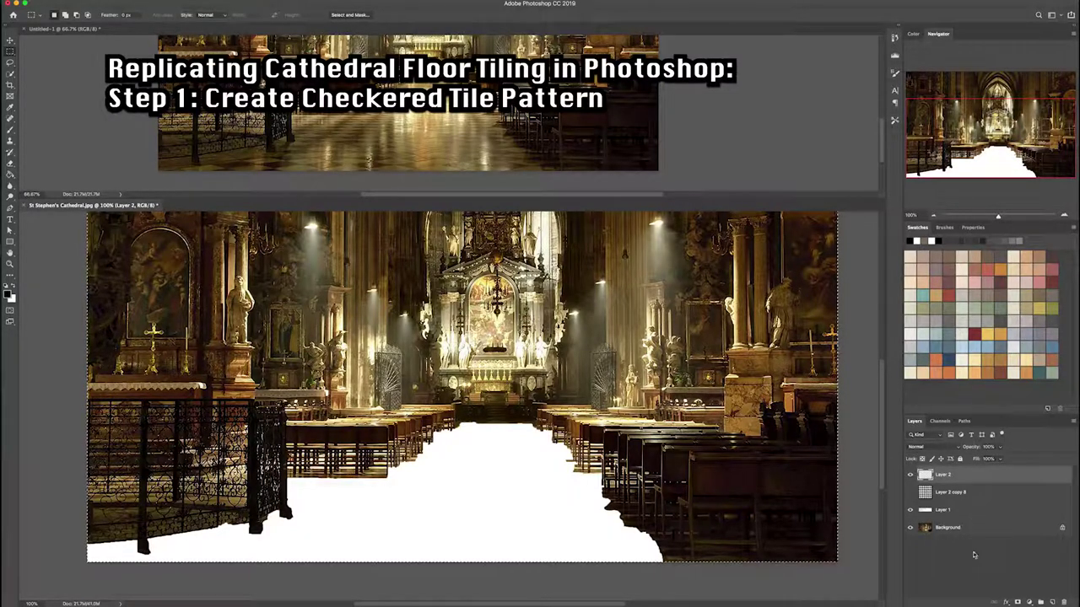
key(shift+BackSpace)
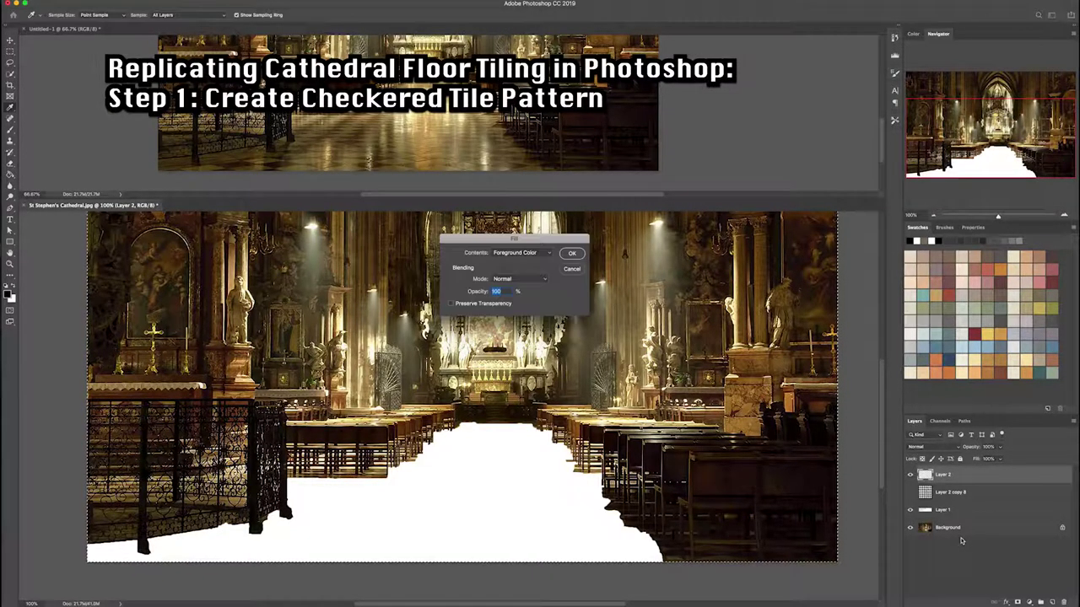
key(Return)
key(ctrl+minus)
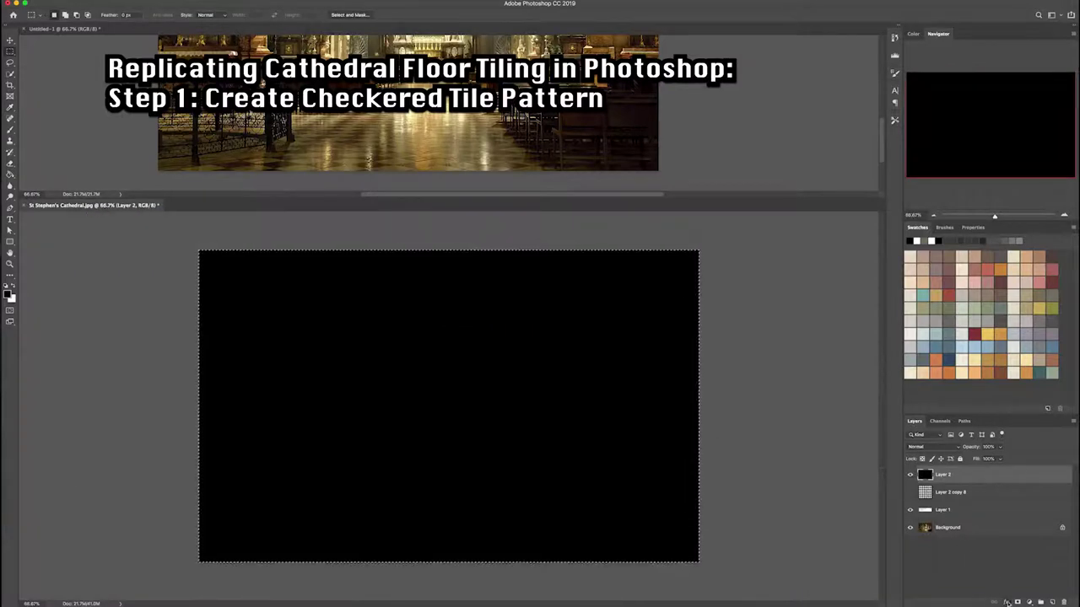
- Give Layer 2 a Pattern Overlay of the diamond checkerboard pattern at a reduced scale
click(1017, 602)
click(1028, 570)
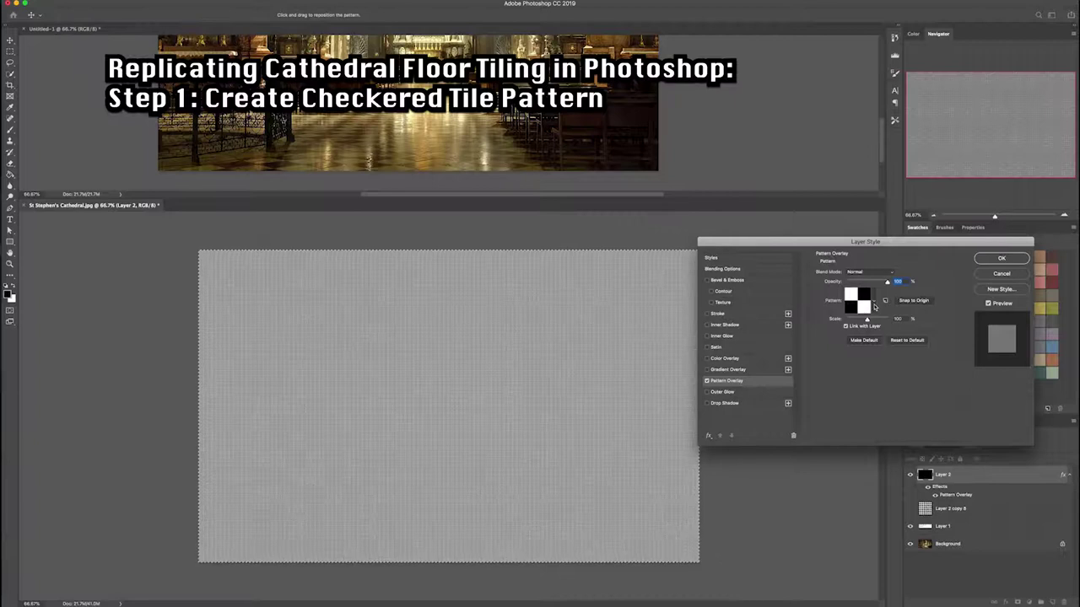
click(873, 304)
click(869, 358)
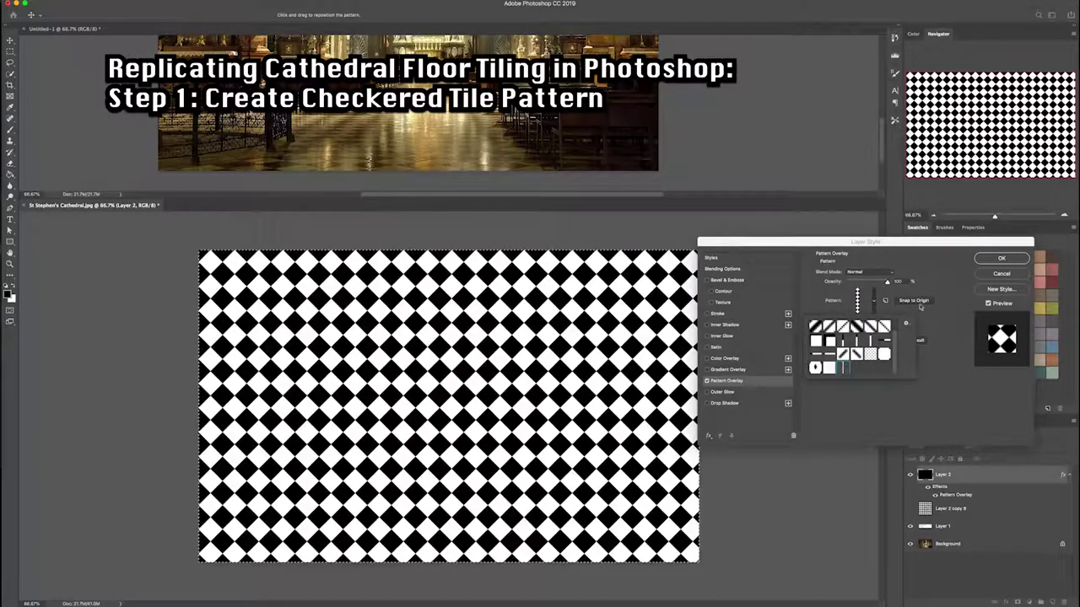
key(Return)
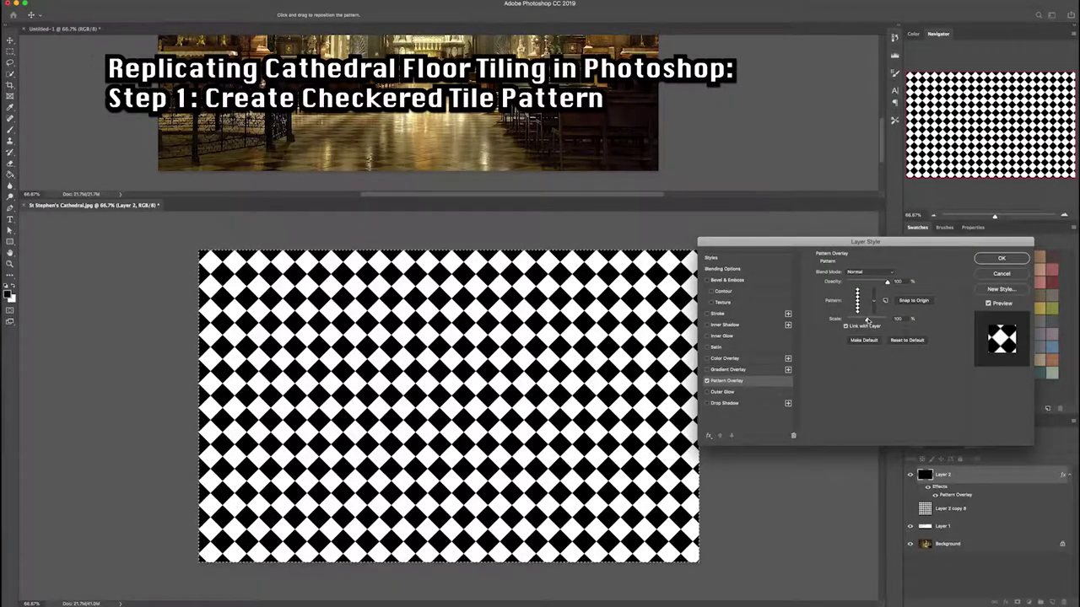
drag(867, 320, 862, 314)
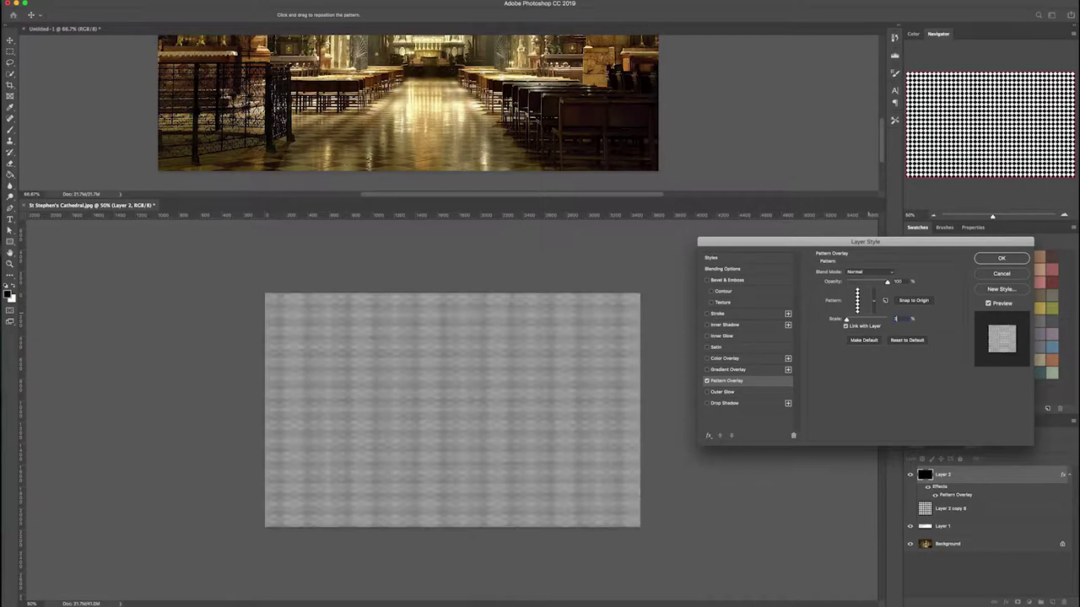
text(30)
key(Return)
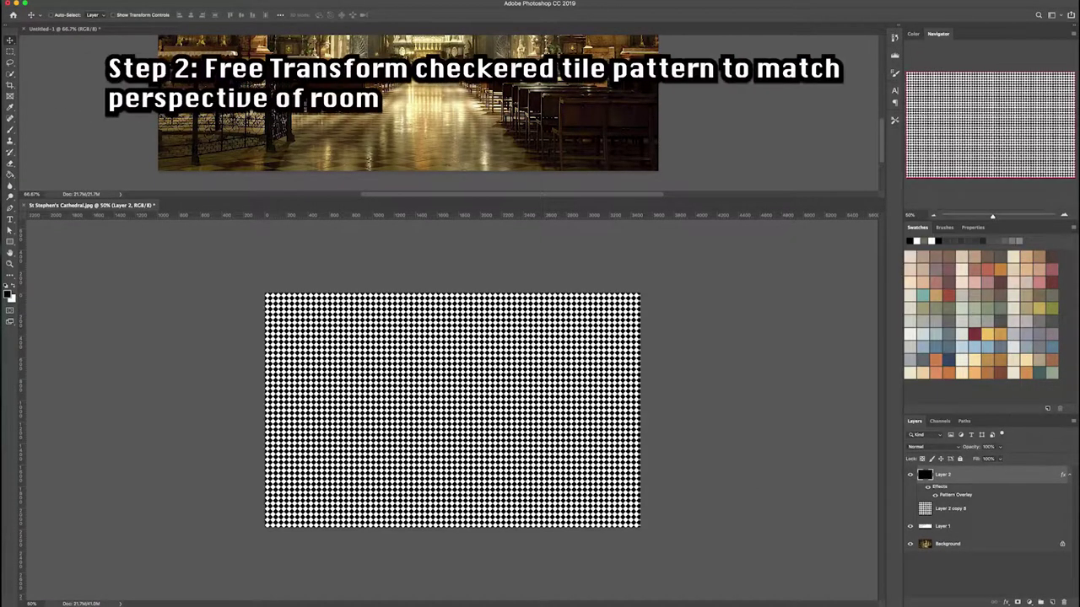
- Duplicate the checkerboard, rasterize the copy's layer style, and clip it above Layer 1's floor
key(ctrl+j)
right_click(948, 474)
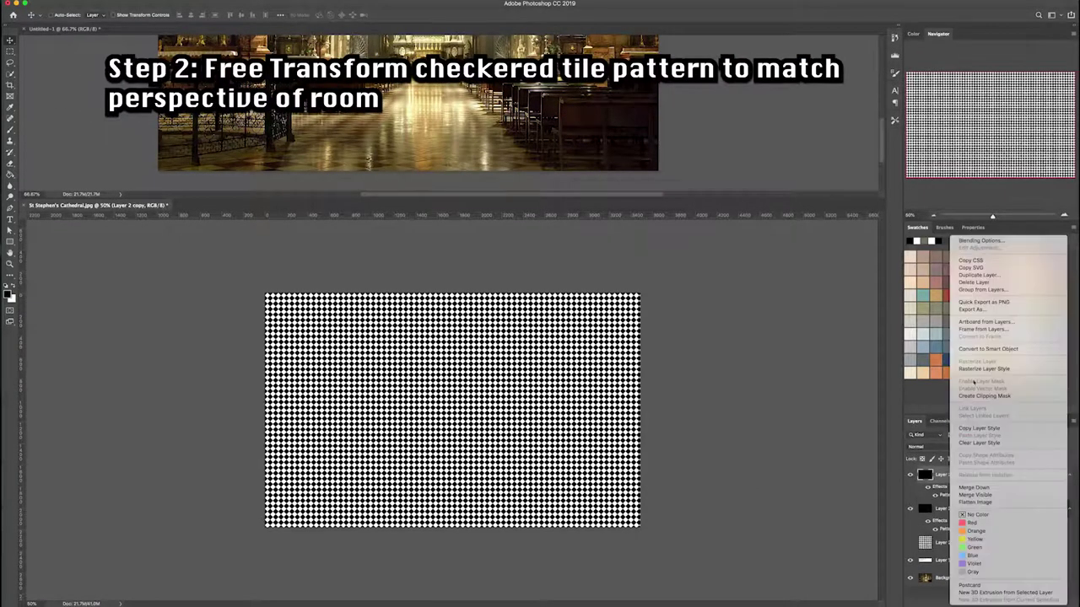
click(983, 369)
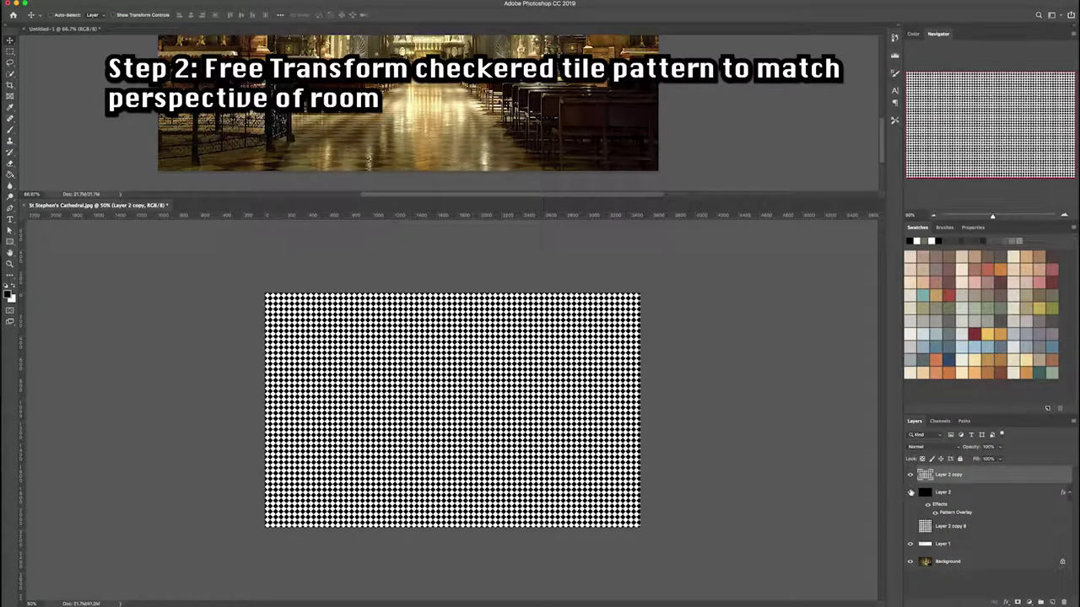
drag(957, 476, 958, 535)
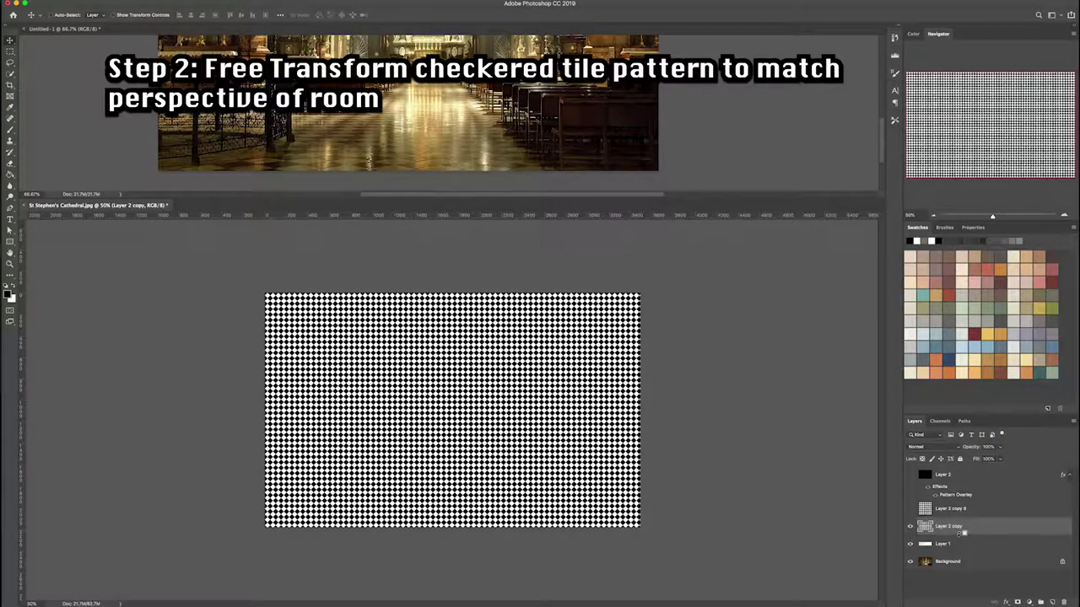
alt+click(958, 535)
key(ctrl+t)
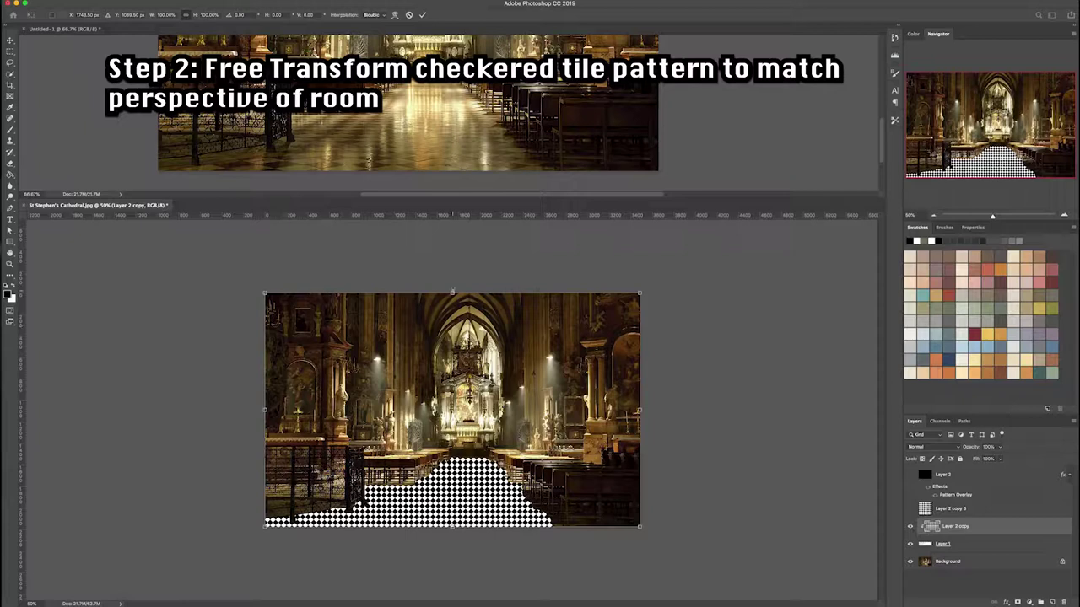
- Squash the clipped checkerboard to a third of its height and skew it into perspective toward the altar
mouse_move(452, 292)
mouse_down()
mouse_move(456, 456)
mouse_move(468, 454)
mouse_up()
key(Return)
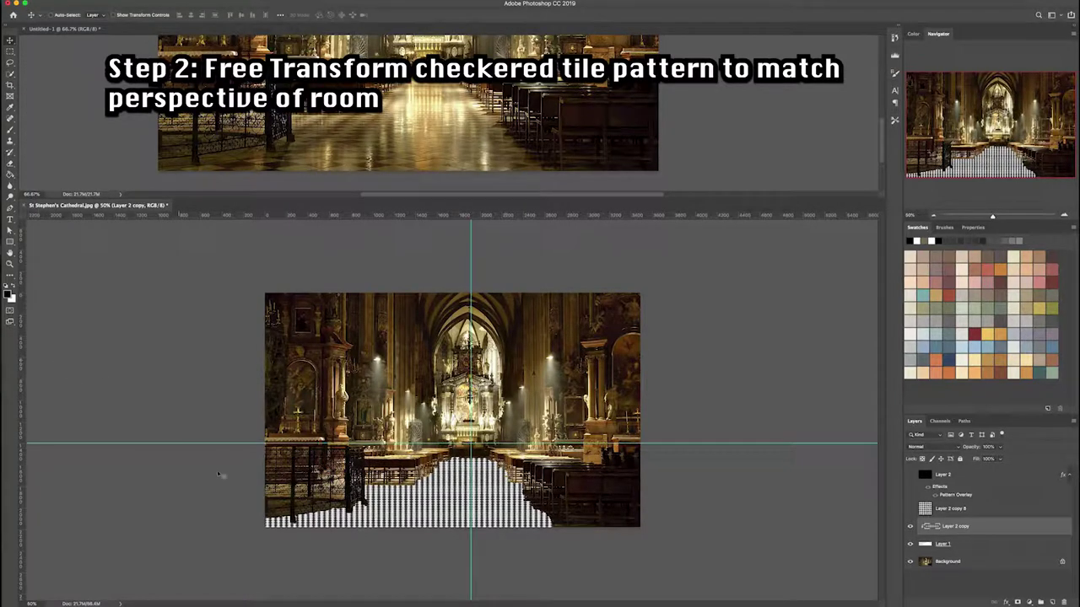
key(ctrl+t)
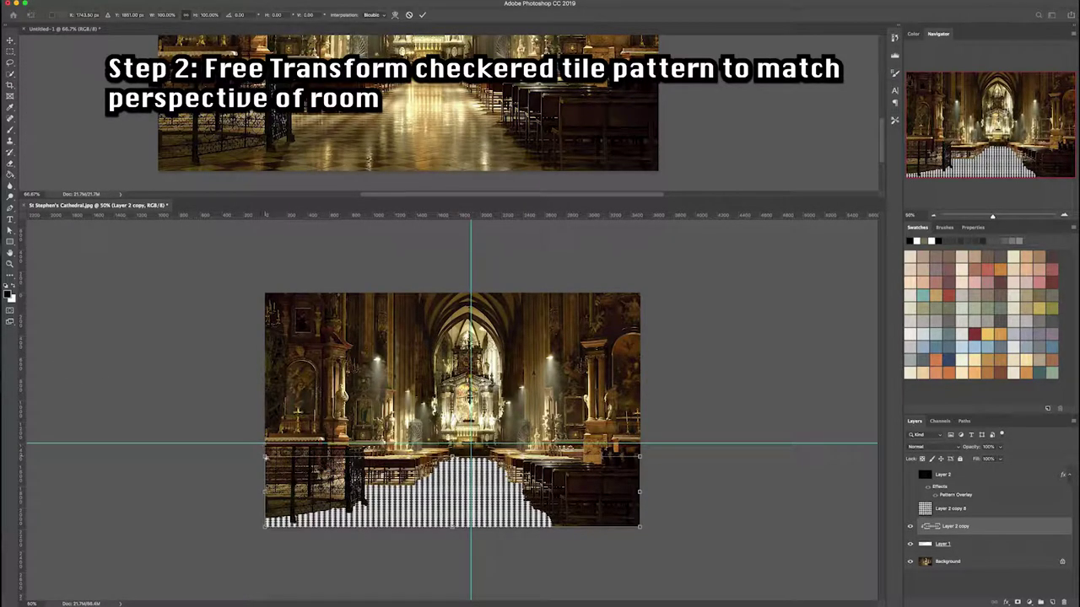
drag(456, 447, 460, 446)
drag(631, 456, 487, 460)
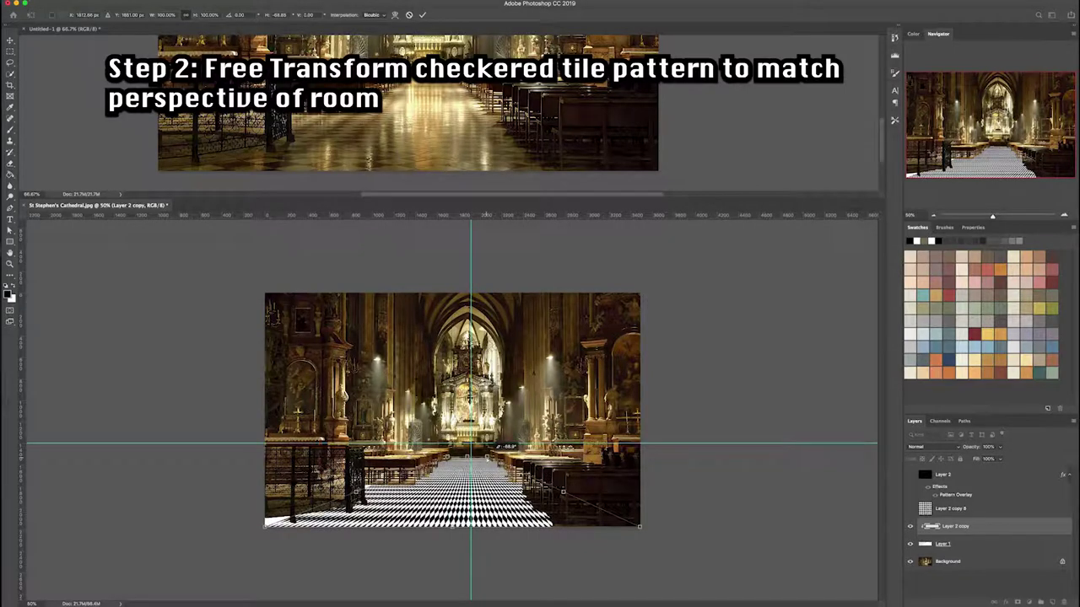
drag(499, 449, 467, 454)
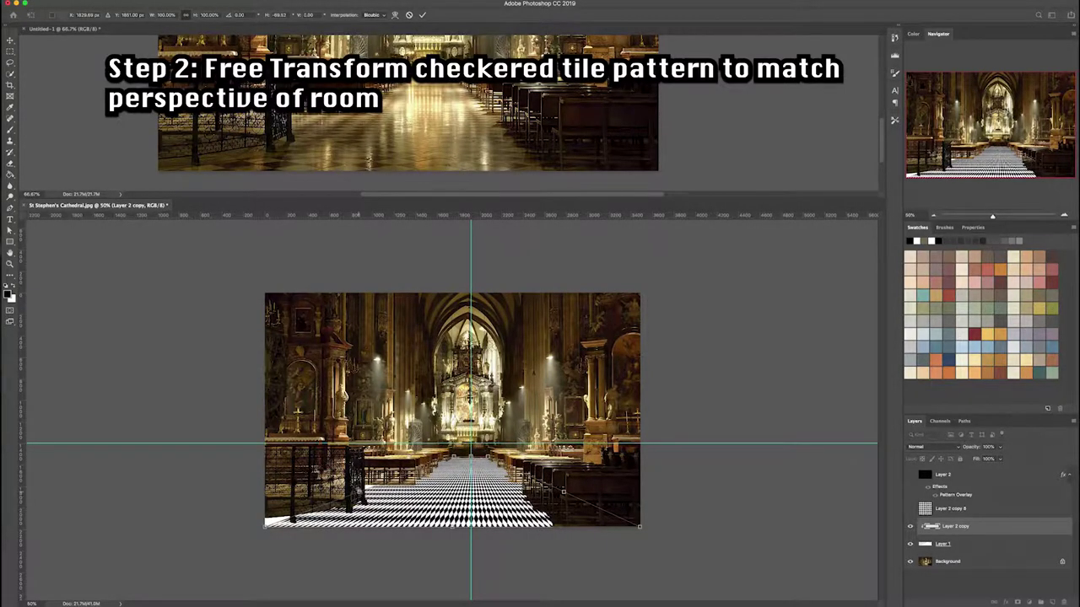
- Stretch the perspective floor much wider, commit the transform, and hide the guides
mouse_move(358, 490)
mouse_down()
mouse_move(51, 466)
mouse_move(72, 469)
mouse_up()
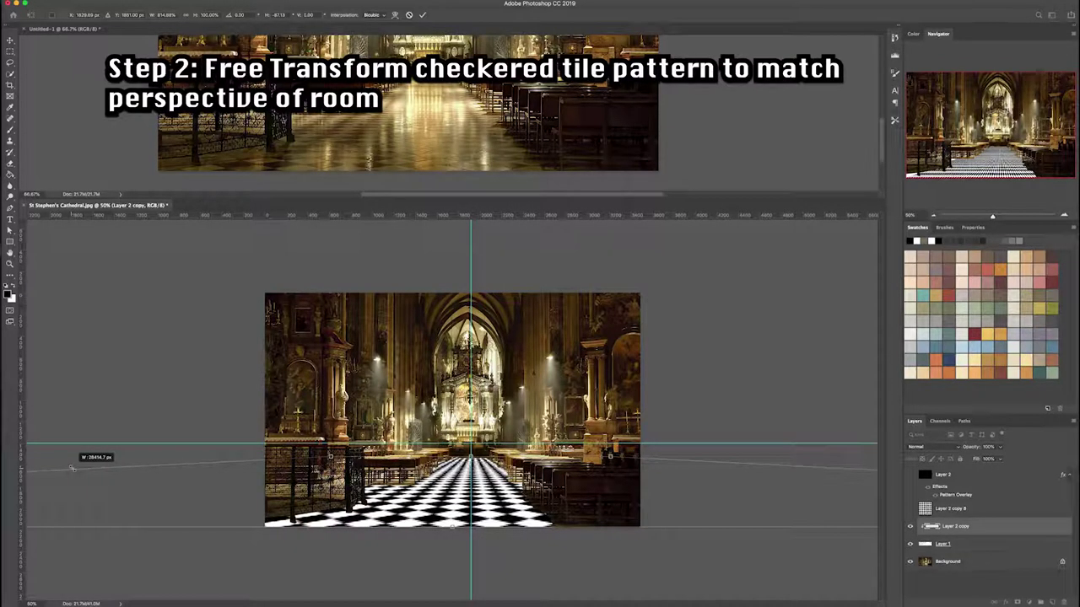
drag(72, 468, 81, 477)
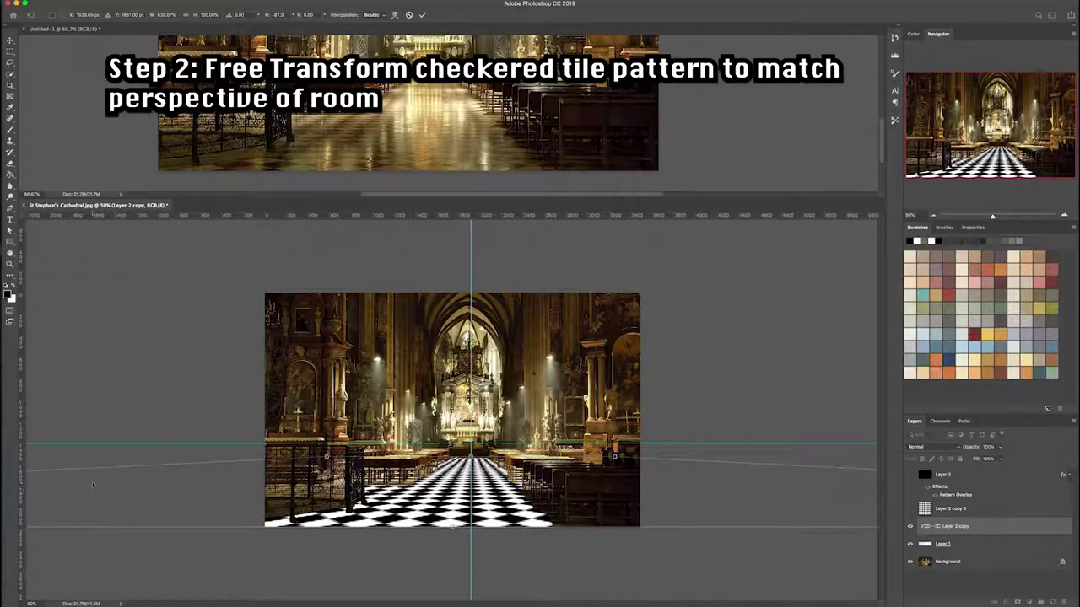
key(Return)
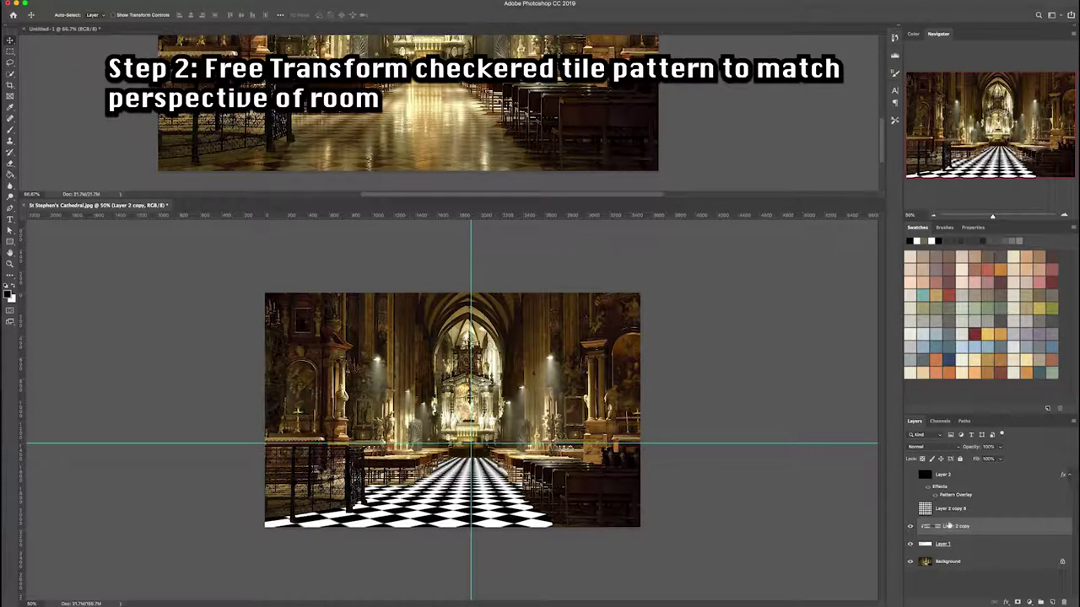
key(ctrl+semicolon)
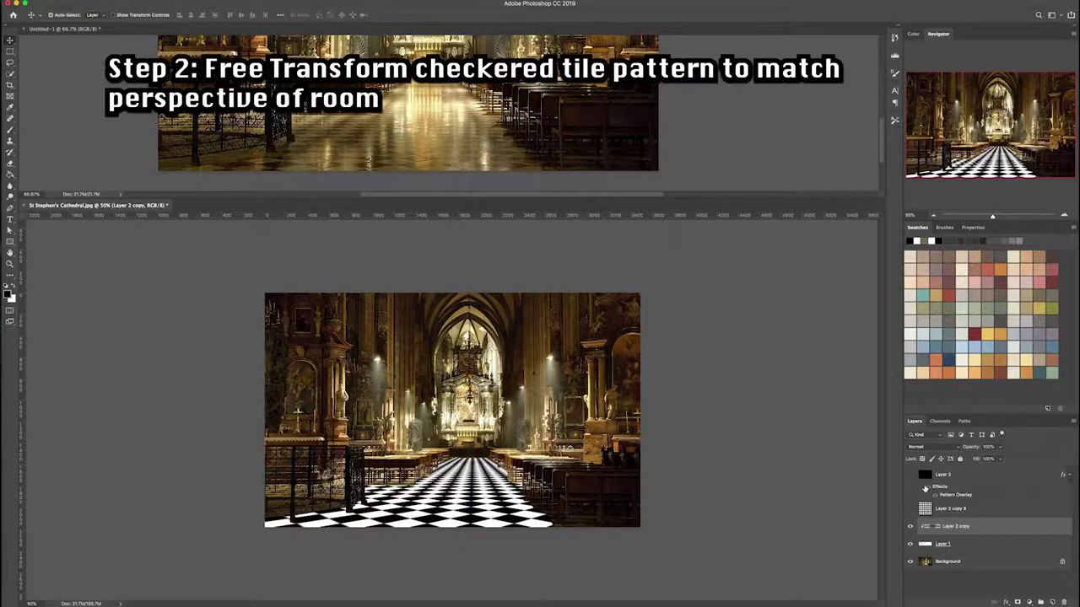
- Select the white checker floor tiles using Magic Wand and Color Range
key(ctrl+plus)
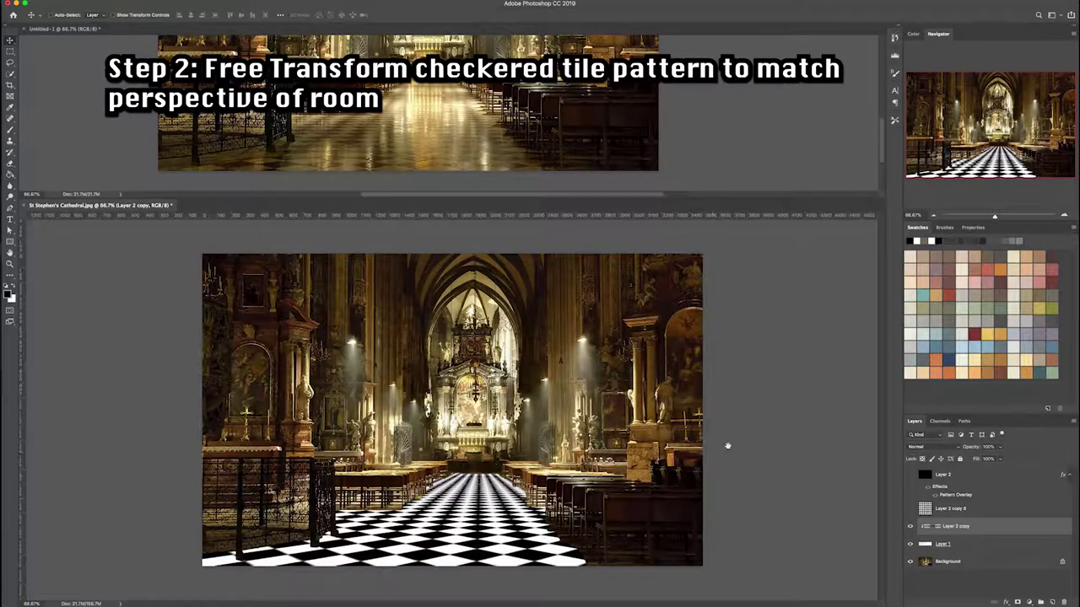
key(w)
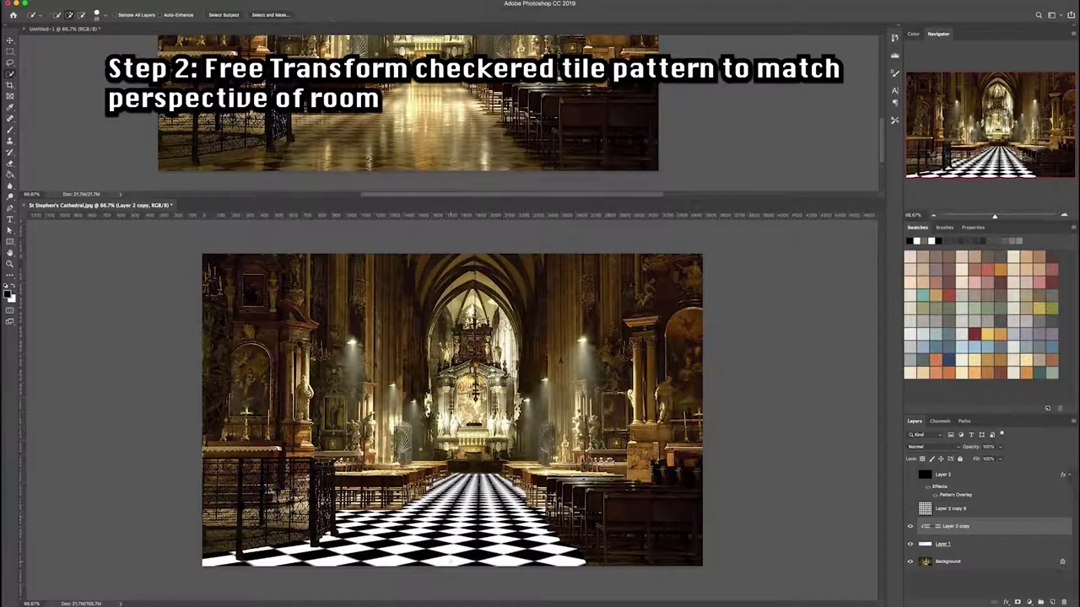
key(shift+w)
click(453, 563)
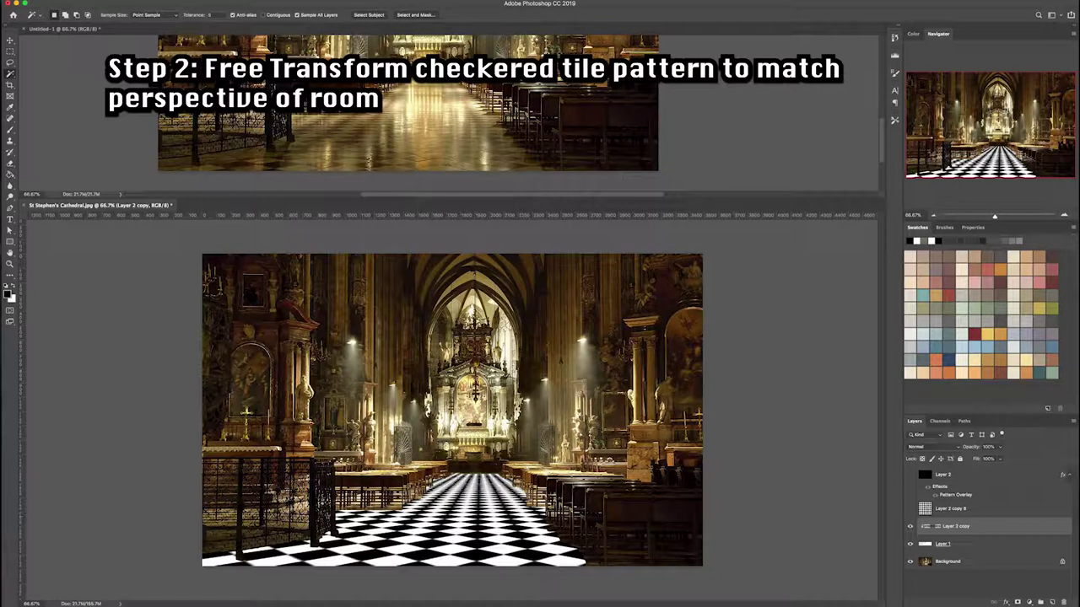
click(173, 4)
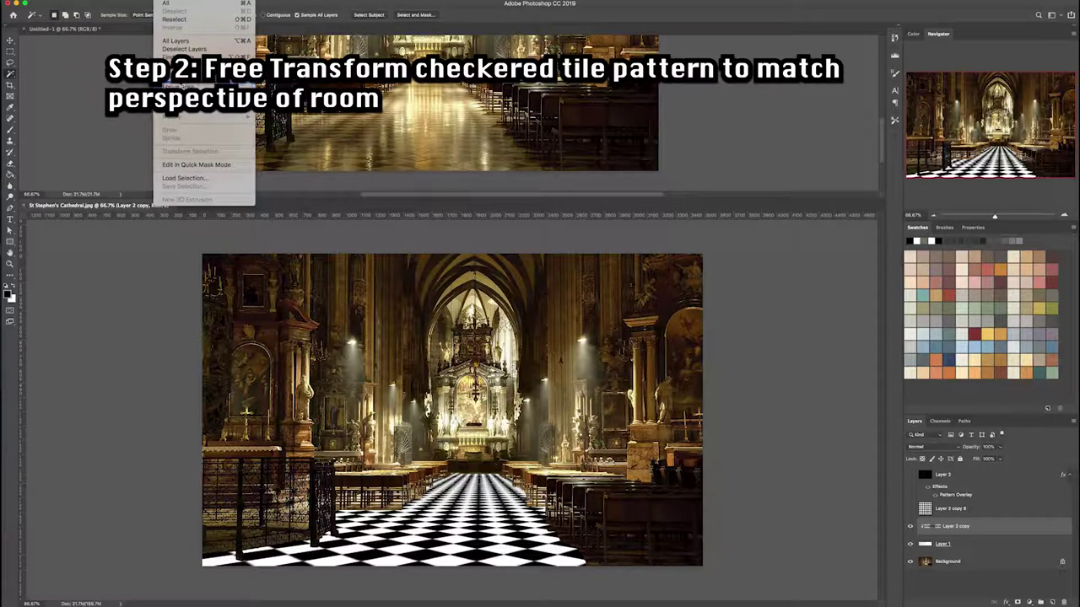
click(177, 86)
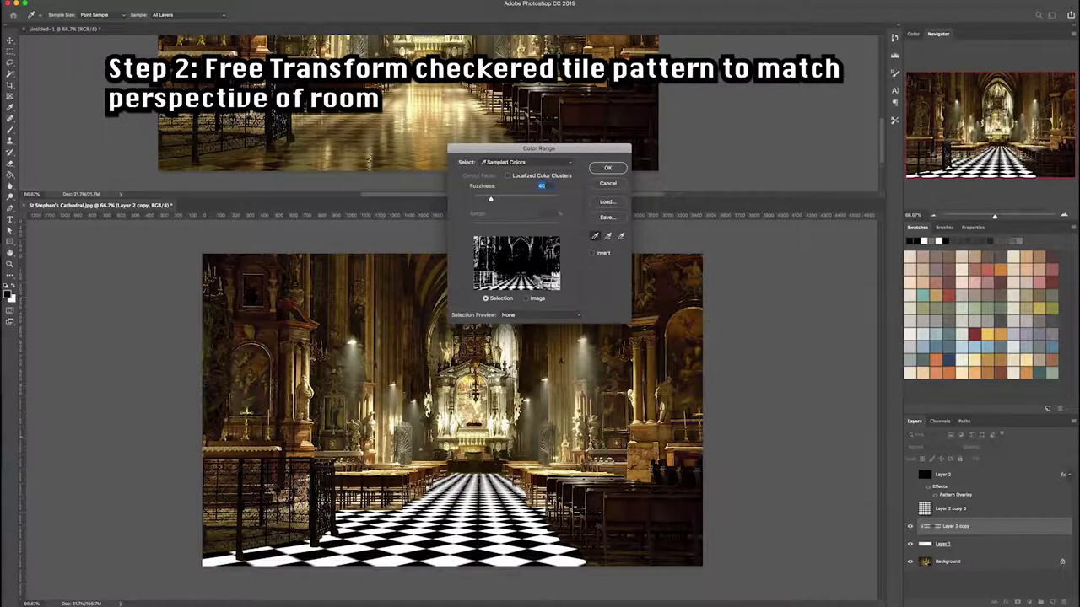
click(607, 183)
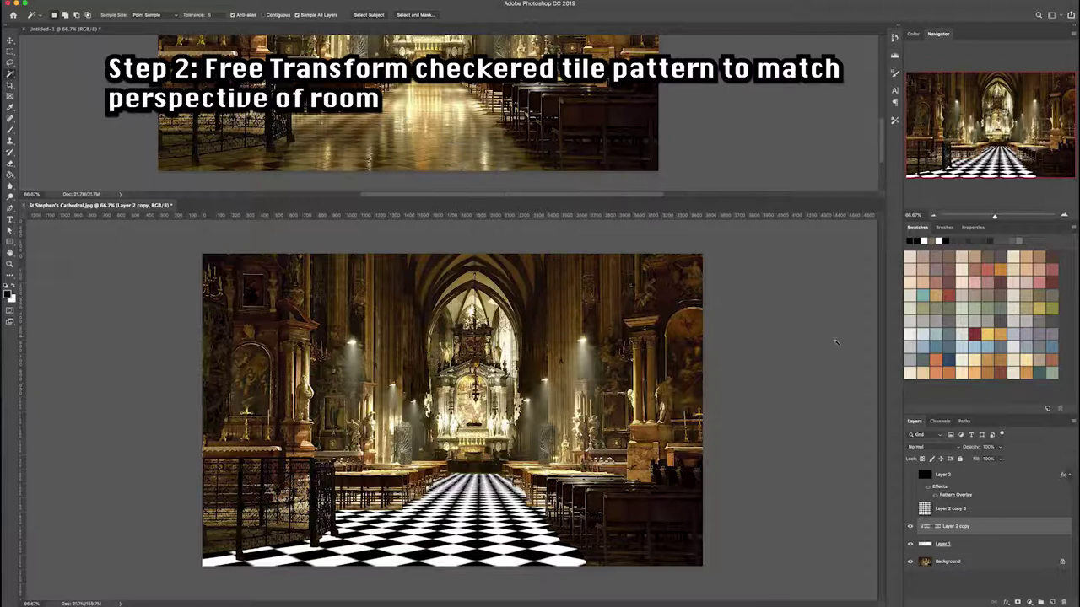
- Apply Levels to the tiles with the white input level at 128
key(ctrl+l)
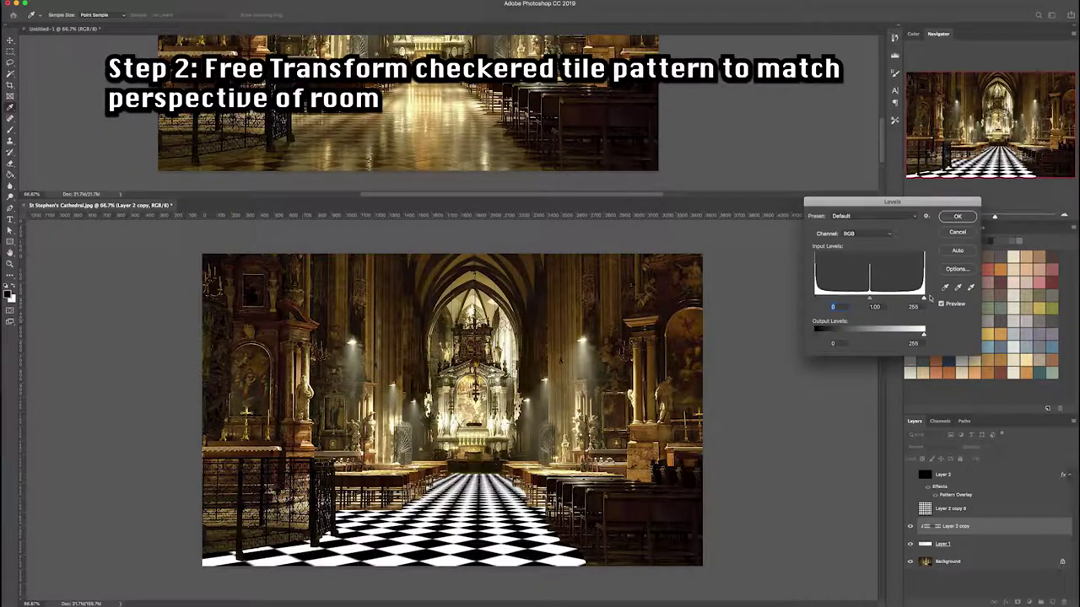
drag(924, 299, 868, 299)
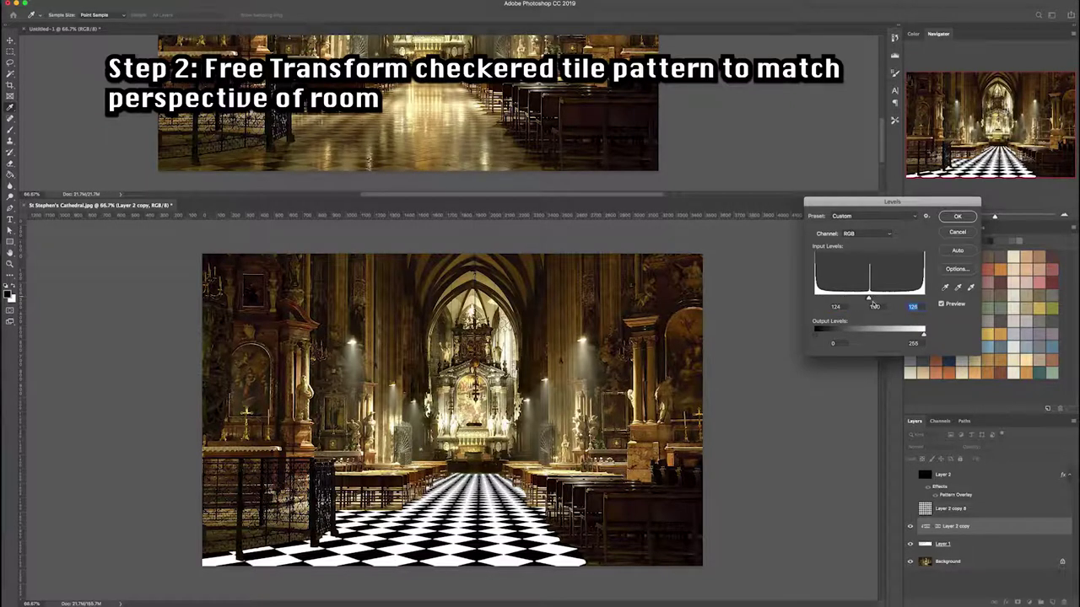
click(958, 216)
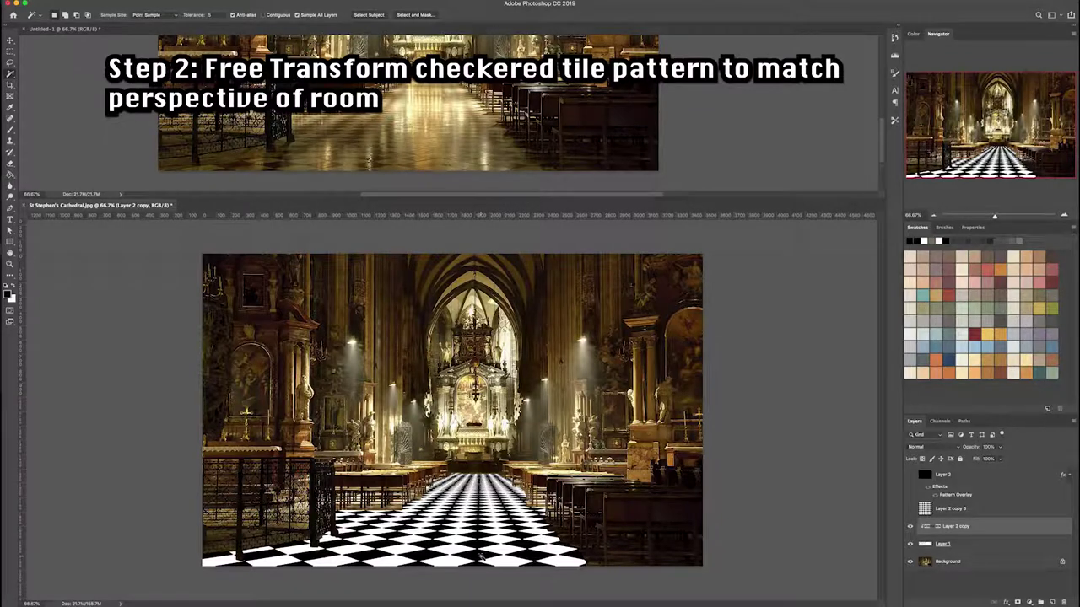
- Create Layer 3 from the floor tiles, toggling the Background and Layer 2 copy to compare
click(909, 562)
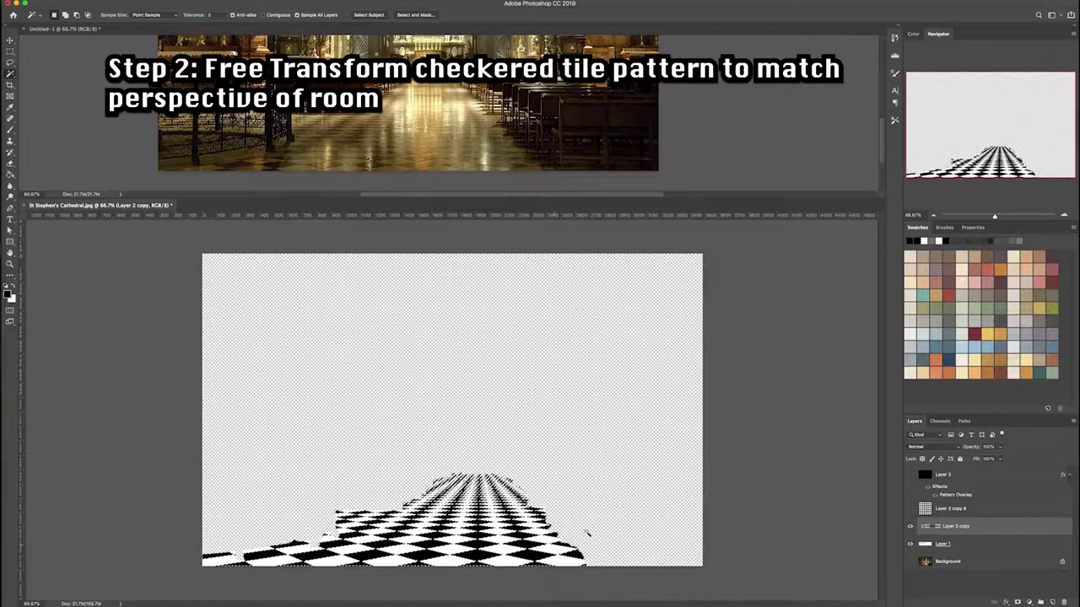
click(909, 562)
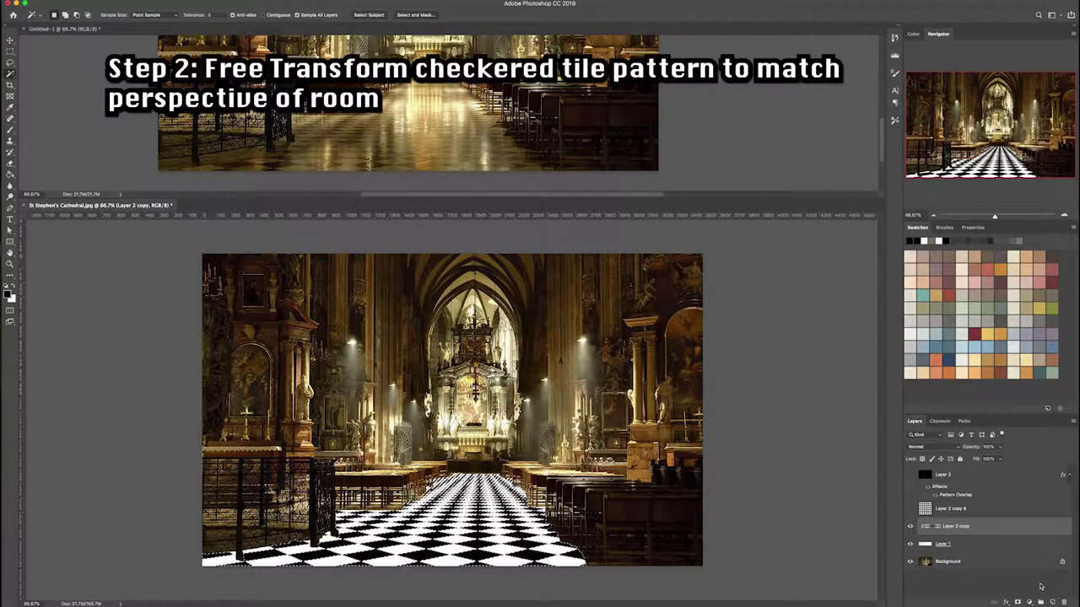
key(ctrl+v)
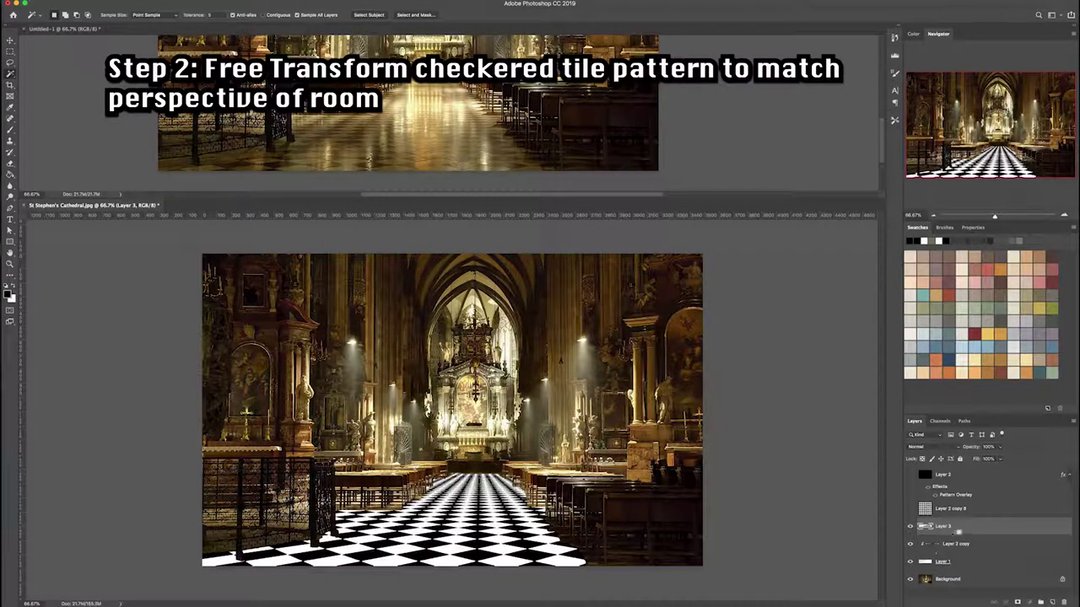
click(909, 544)
click(909, 545)
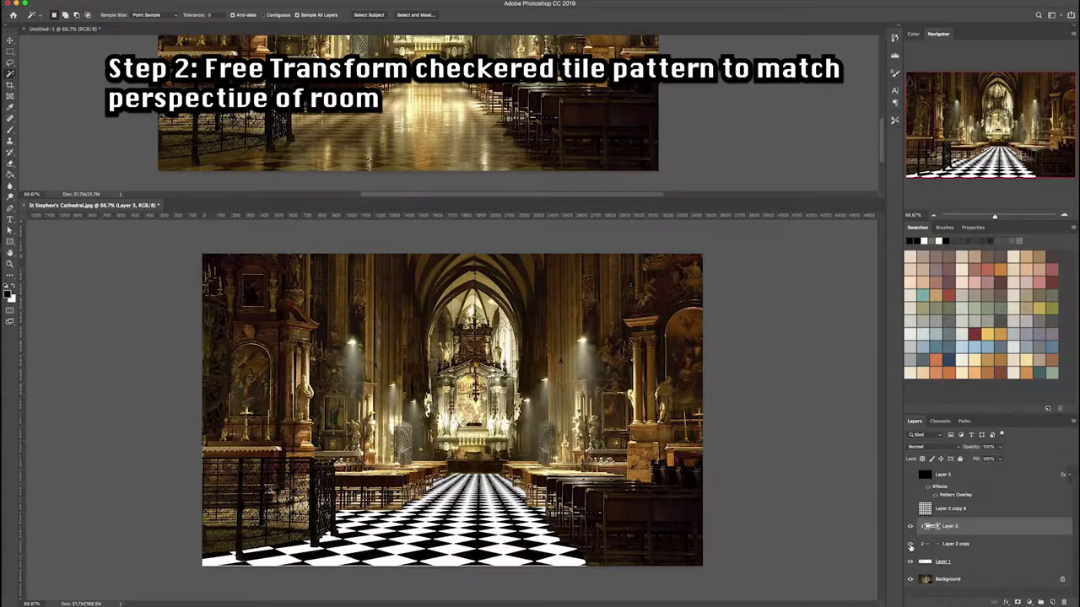
click(909, 544)
key(super+plus)
key(super+plus)
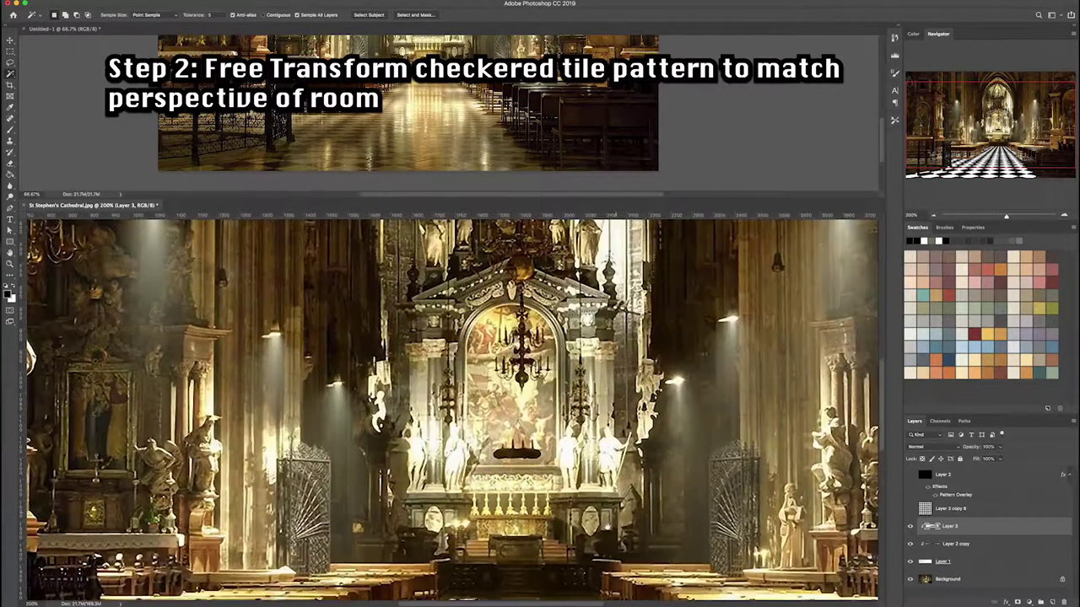
- Show rulers, compare Layer 2 copy on and off, then undo Layer 3 and deselect
scroll(590, 458, down, 10)
scroll(590, 458, down, 2)
key(super+r)
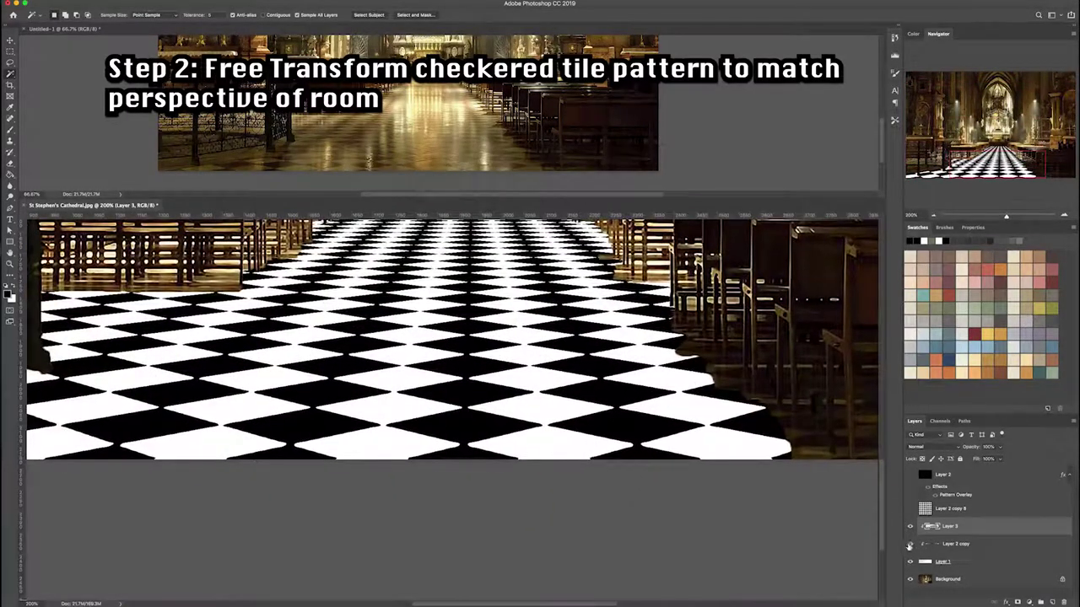
click(909, 545)
click(911, 545)
key(super+e)
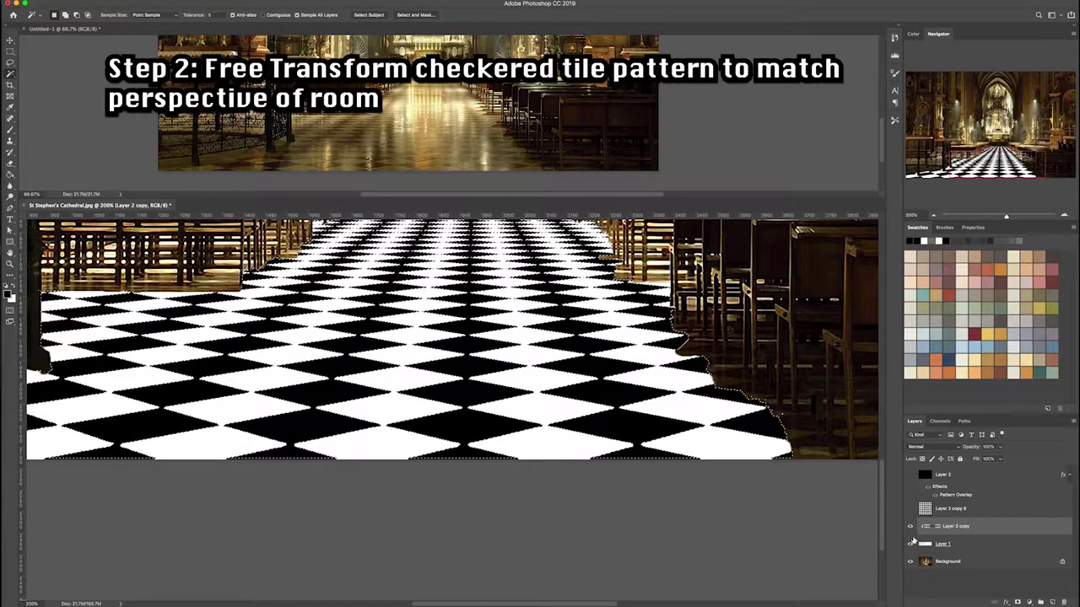
key(ctrl+d)
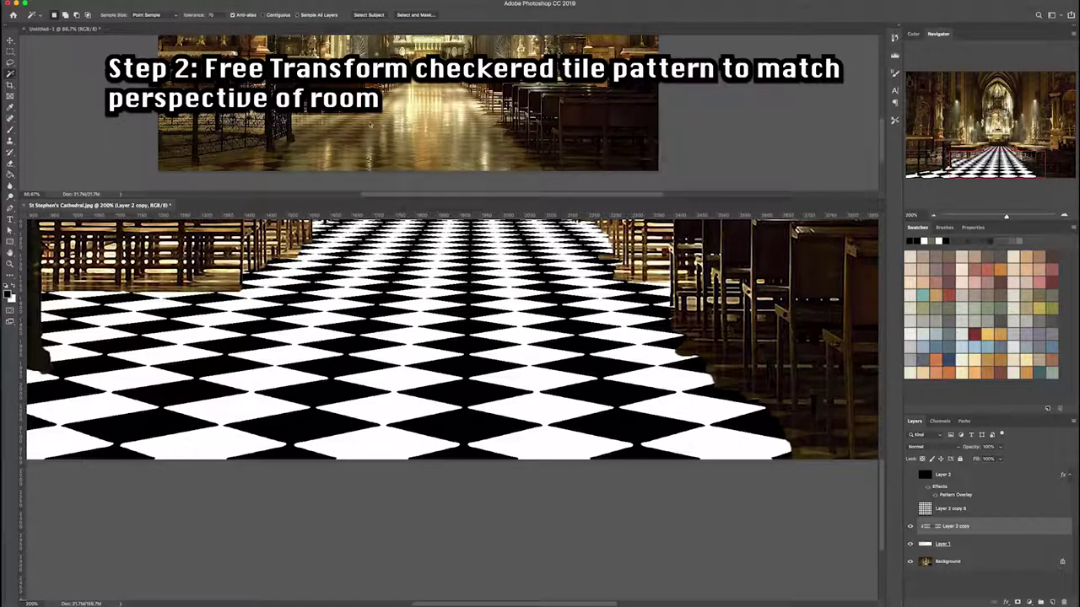
- Copy the Magic Wand-selected checker tiles to a new Layer 3 and add a layer mask
click(464, 428)
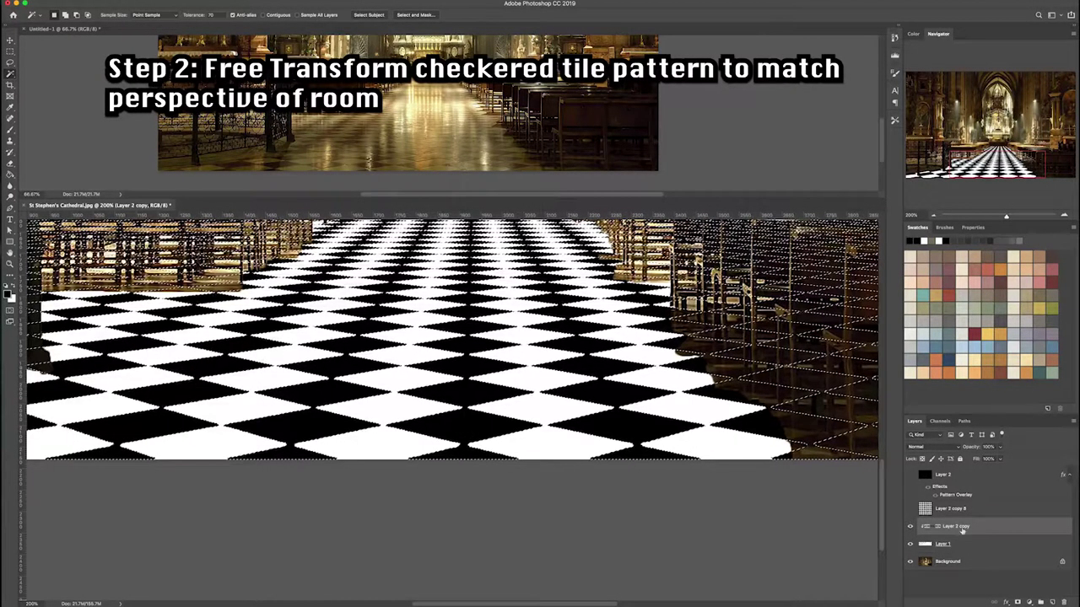
key(ctrl+j)
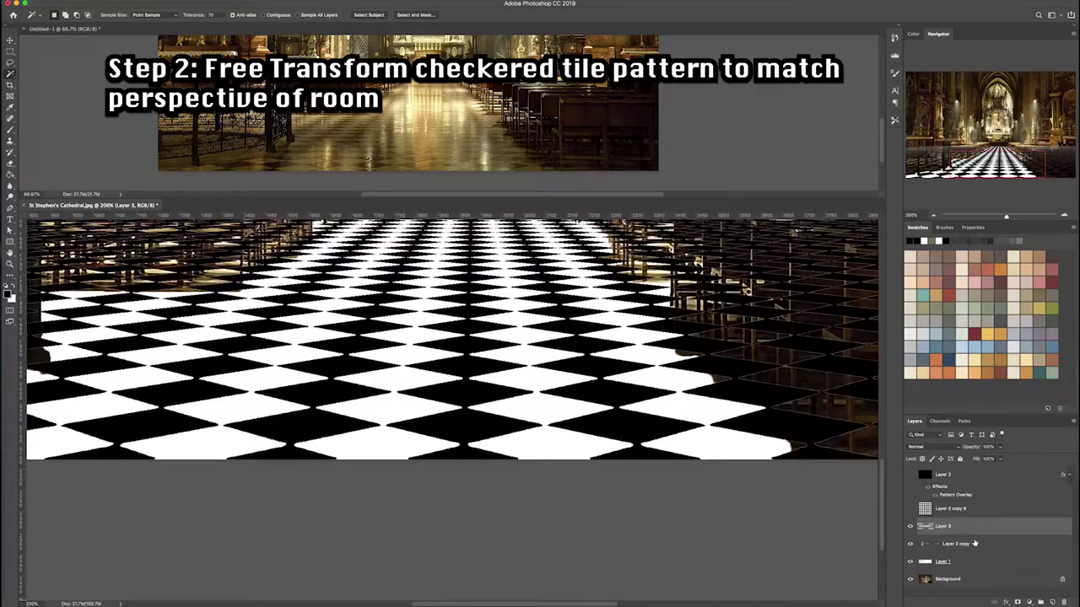
click(1018, 602)
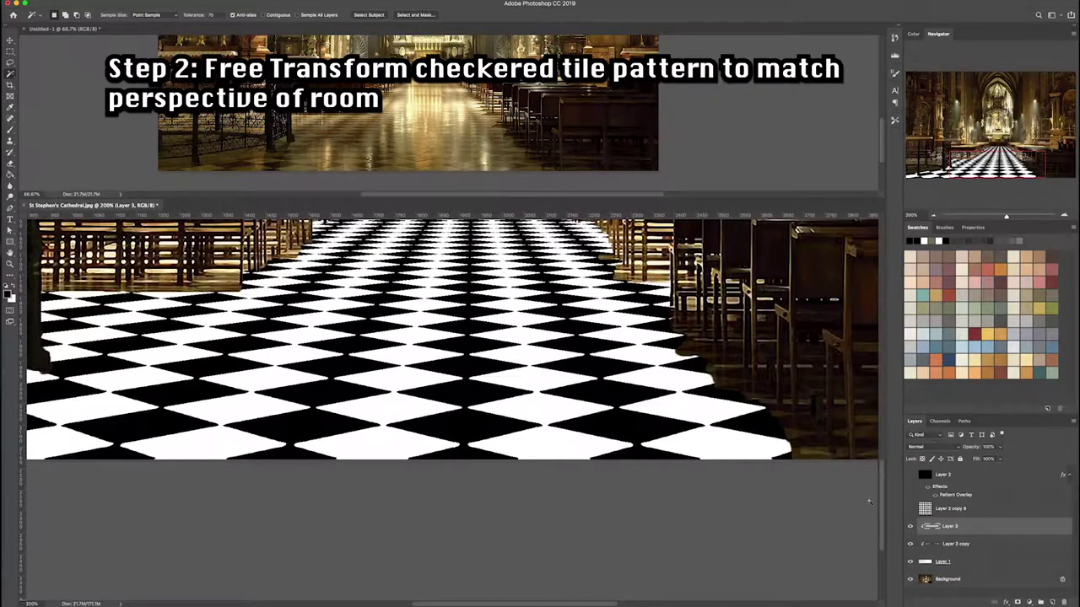
scroll(729, 395, down, 5)
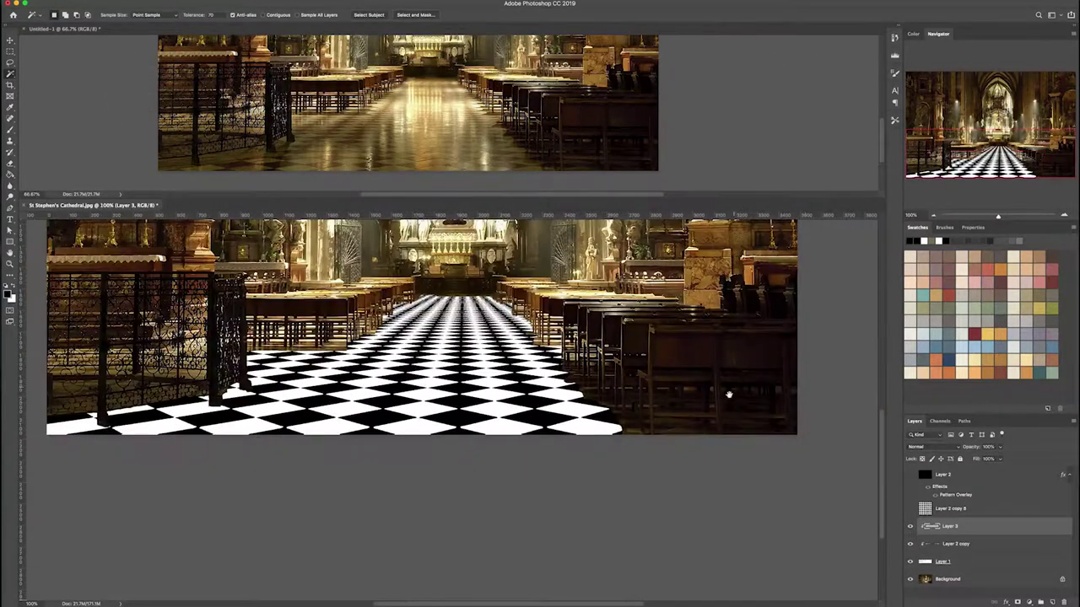
scroll(729, 395, up, 3)
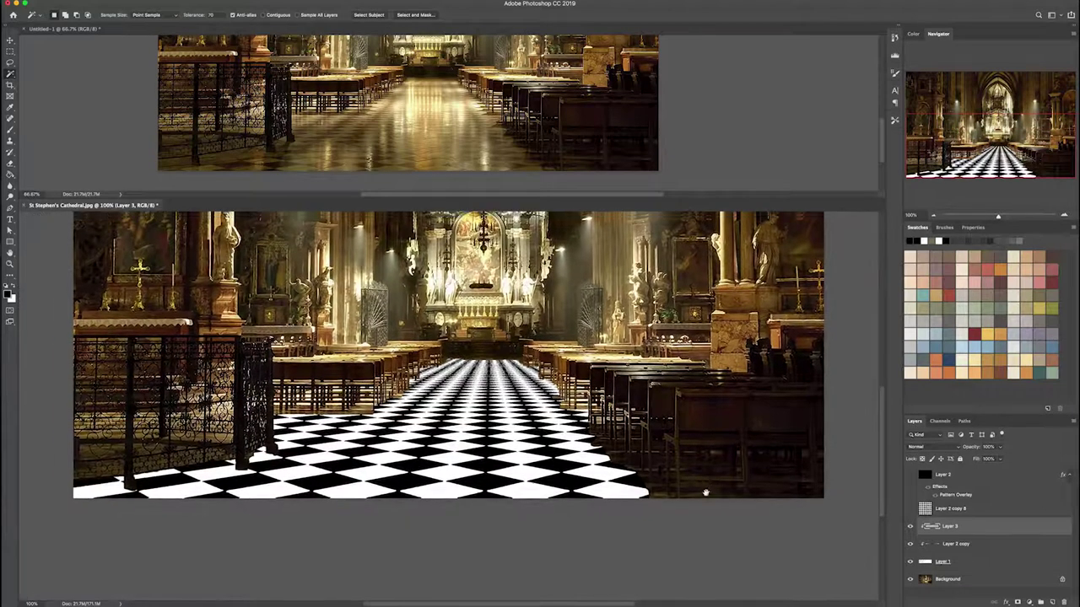
scroll(705, 493, up, 2)
- Set Layer 2 copy's blend mode to Soft Light
click(998, 563)
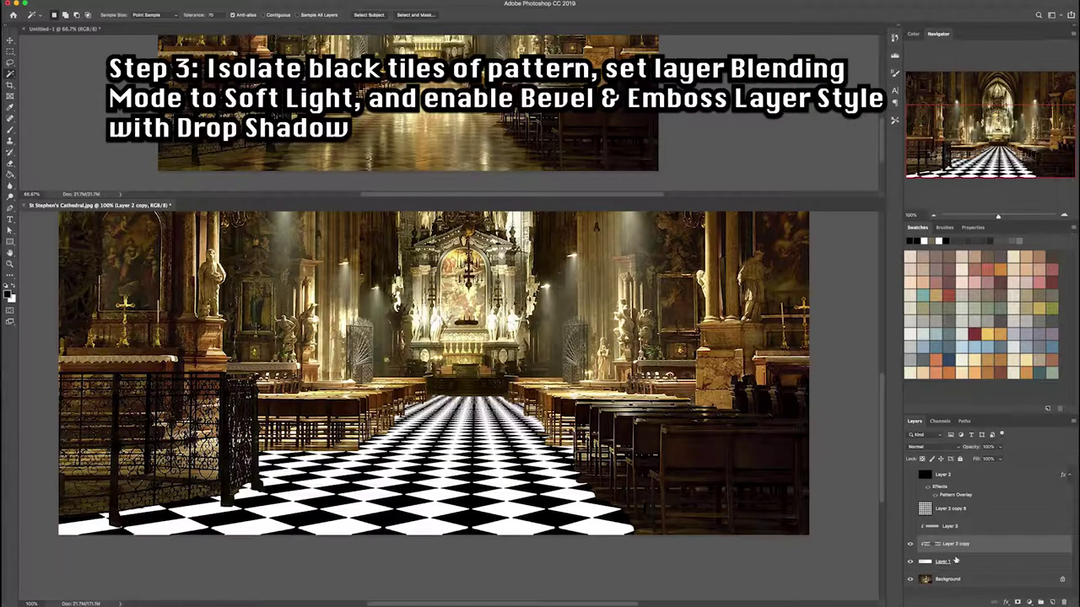
click(957, 545)
click(921, 446)
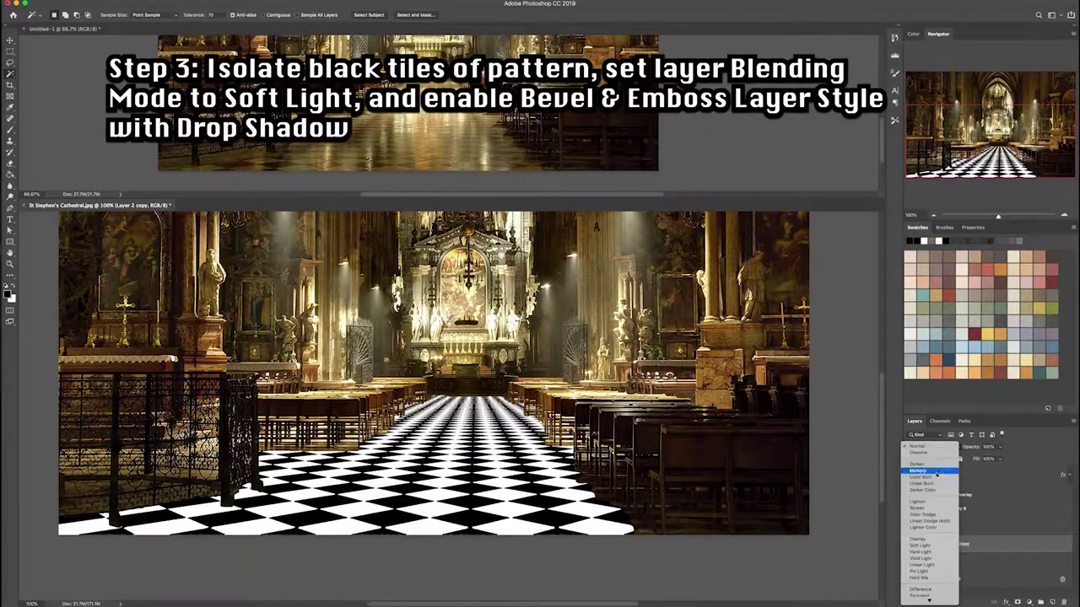
click(921, 546)
- Fill Layer 1 with a warm yellow foreground colour
click(953, 563)
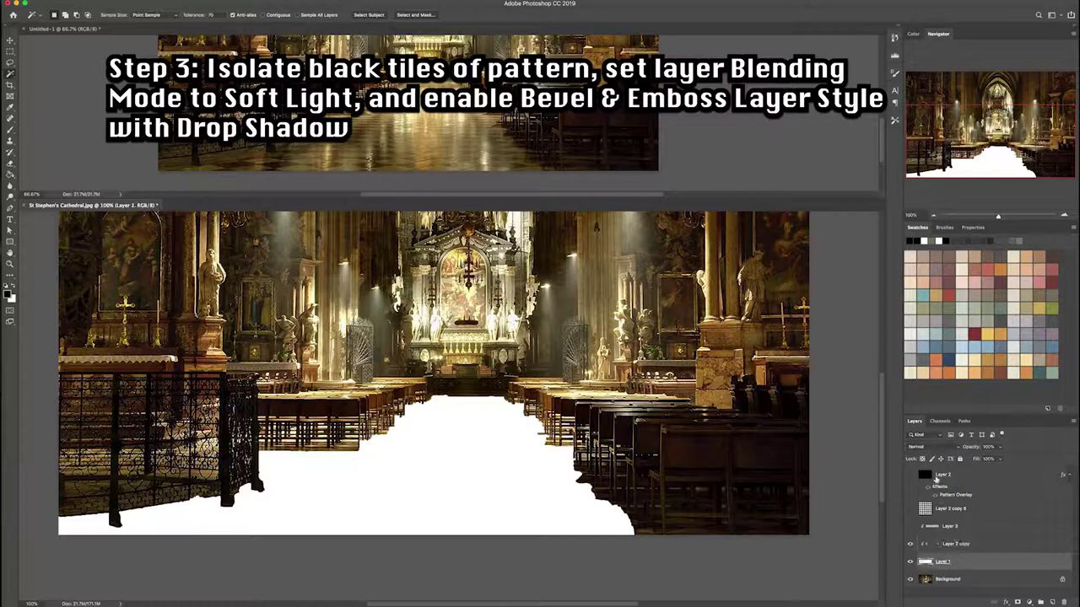
click(1036, 310)
key(shift+BackSpace)
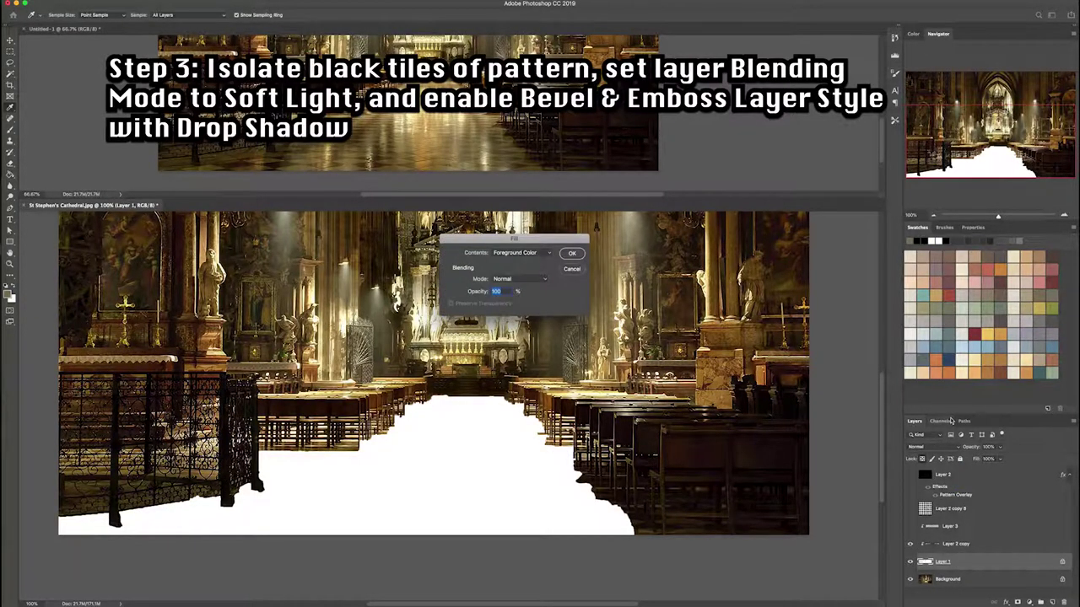
key(Return)
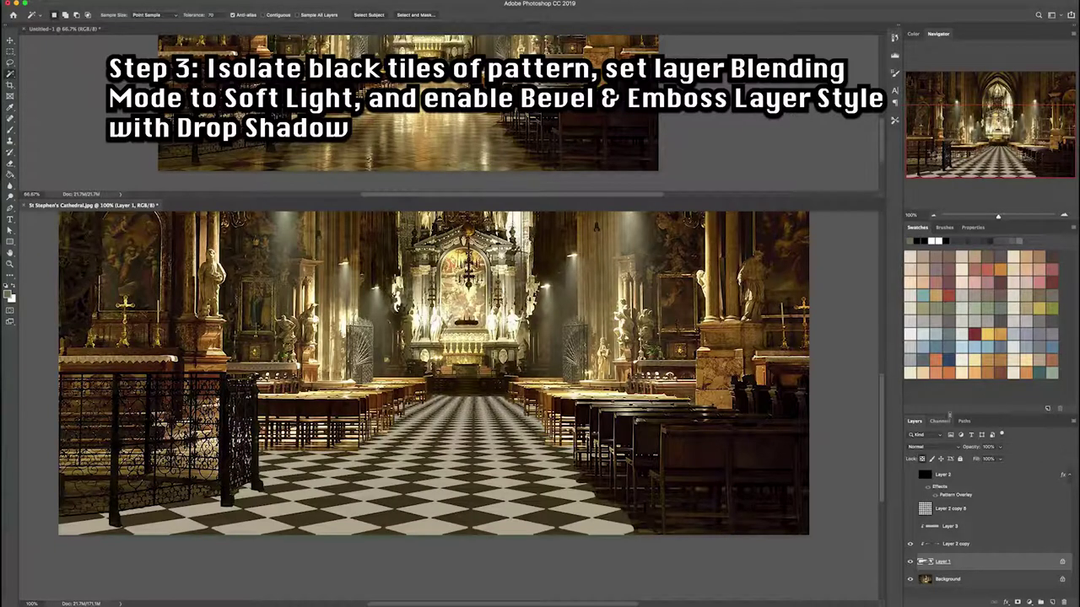
click(970, 544)
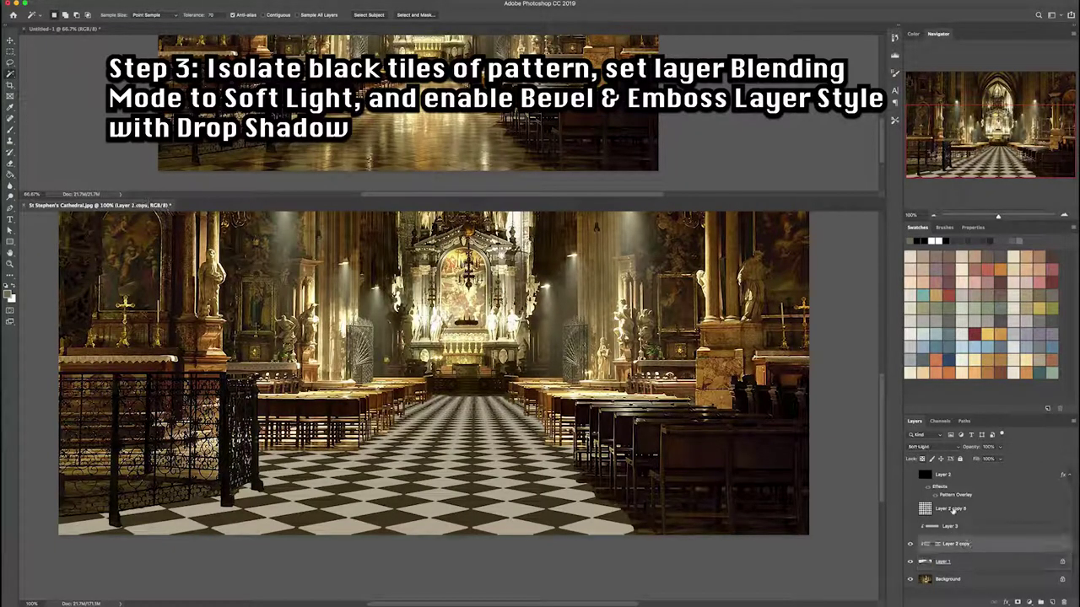
- Keep Layer 2 copy on Soft Light at about 42% opacity, then show and select Layer 3
click(910, 544)
click(911, 544)
click(940, 448)
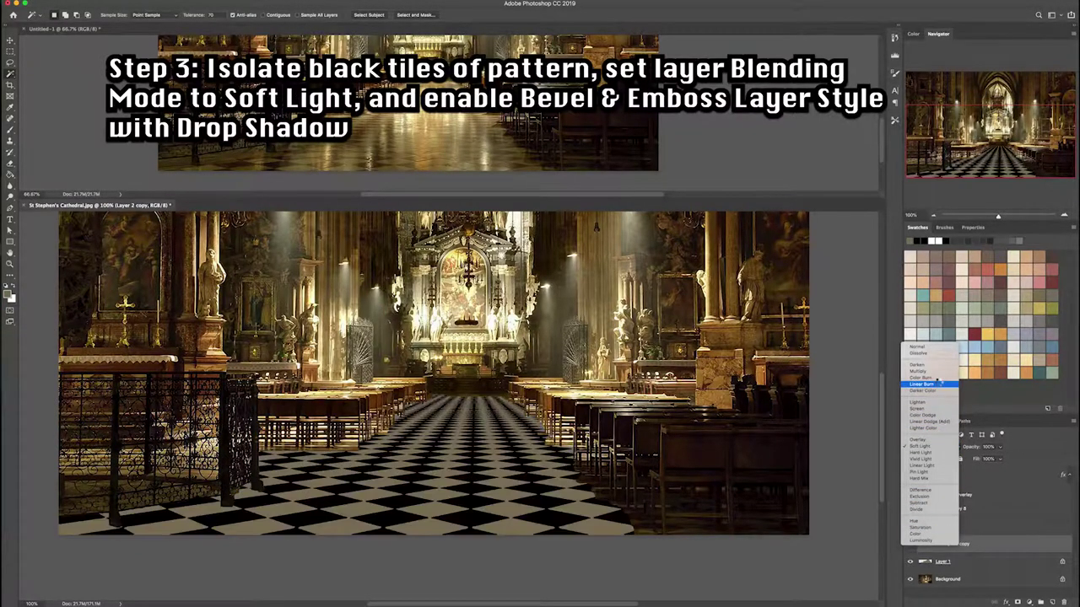
click(974, 517)
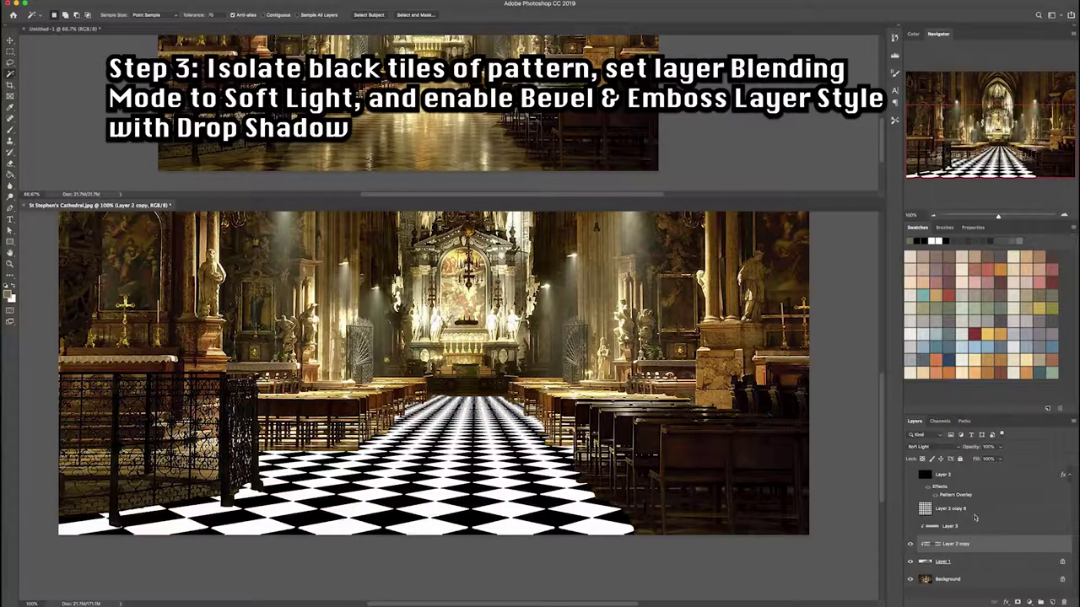
drag(974, 451, 964, 450)
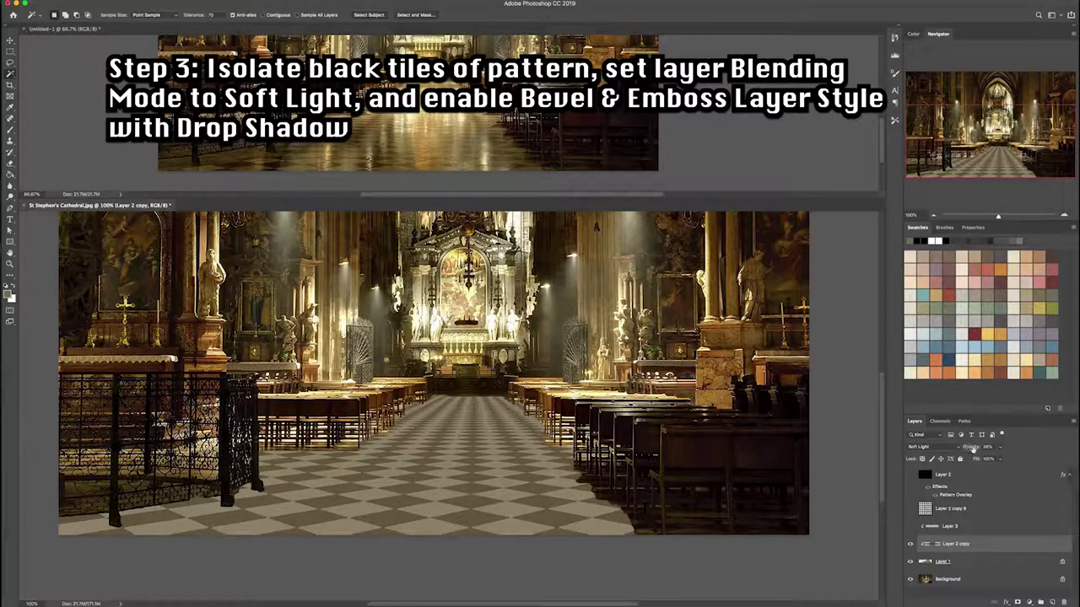
drag(967, 448, 971, 449)
scroll(835, 486, up, 2)
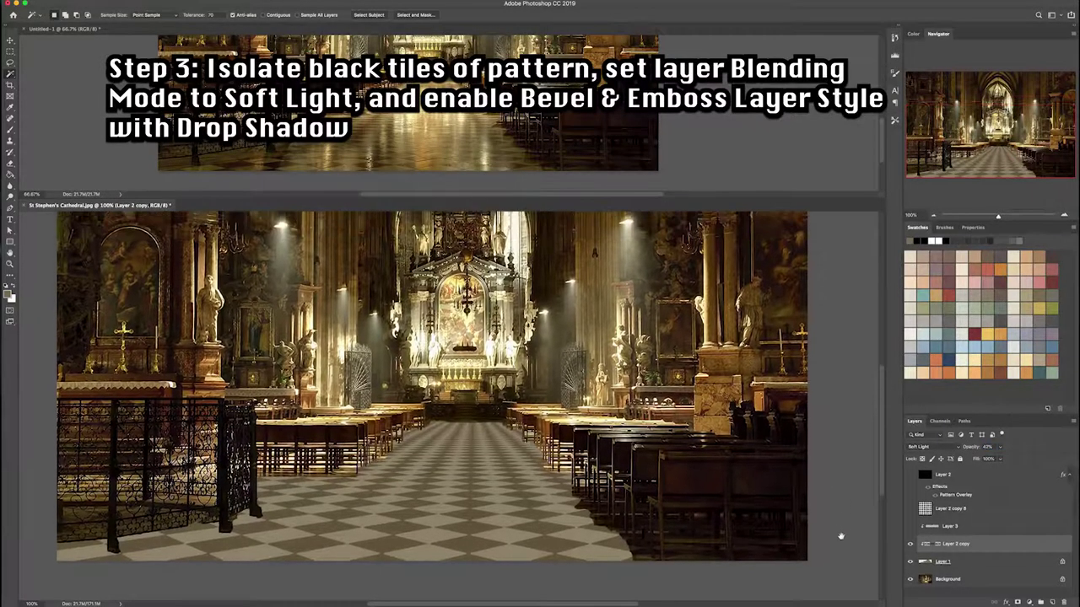
click(960, 528)
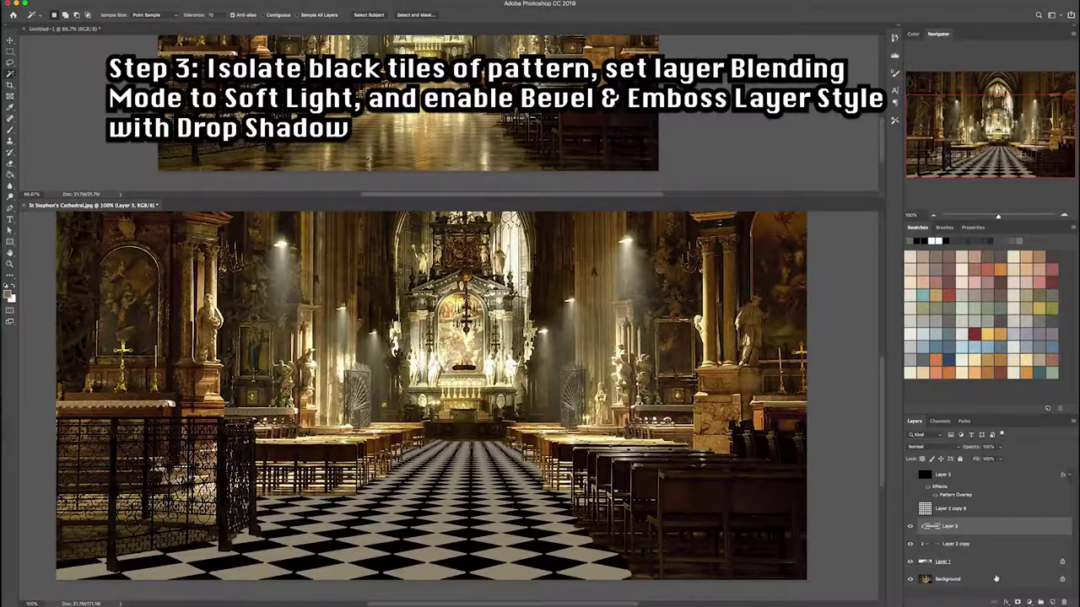
click(1007, 602)
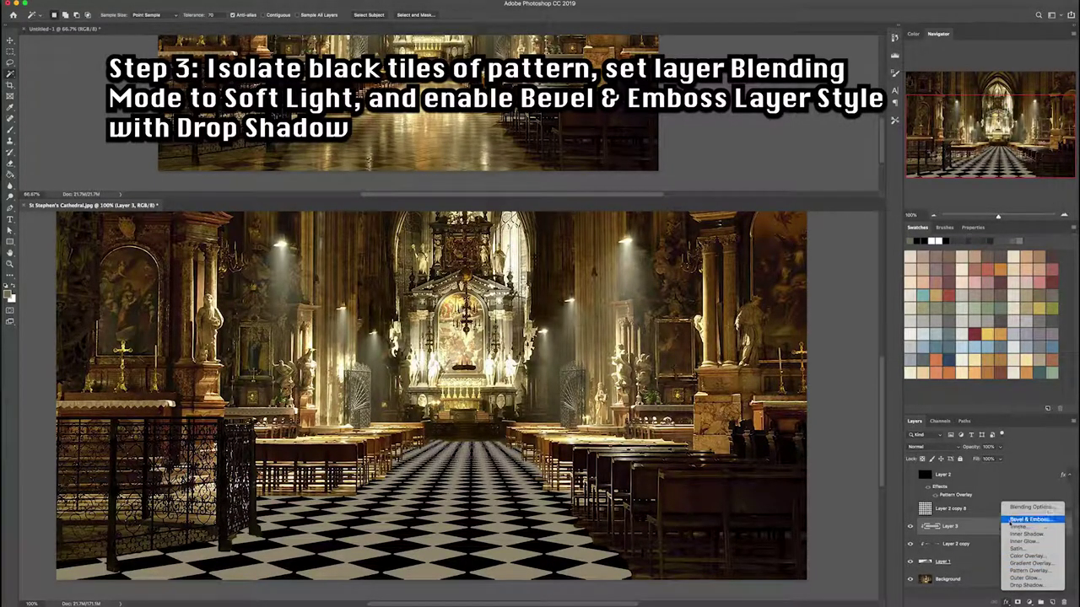
click(1024, 519)
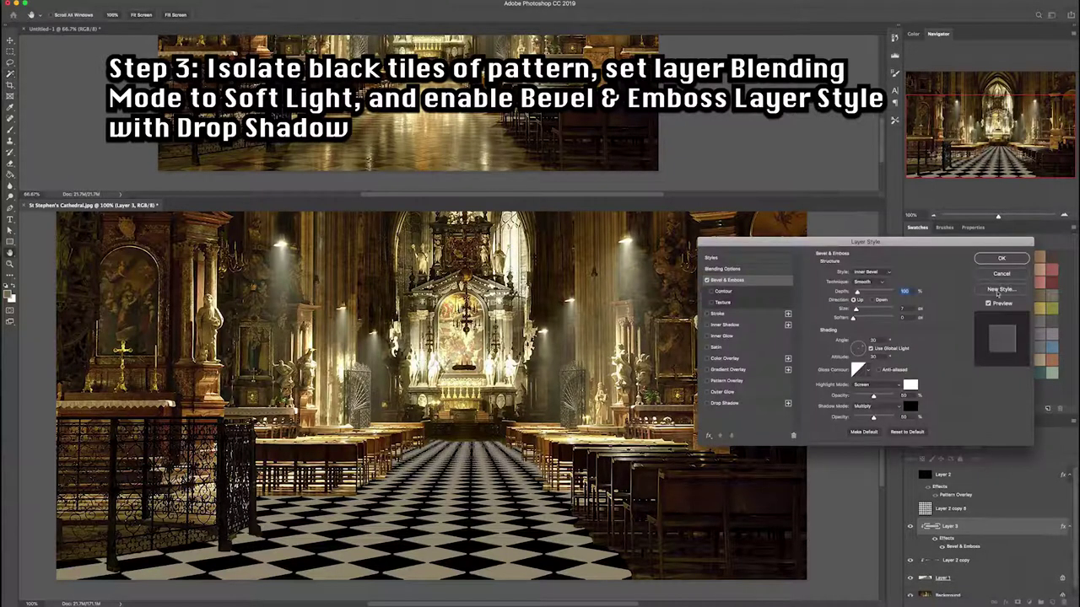
click(1004, 275)
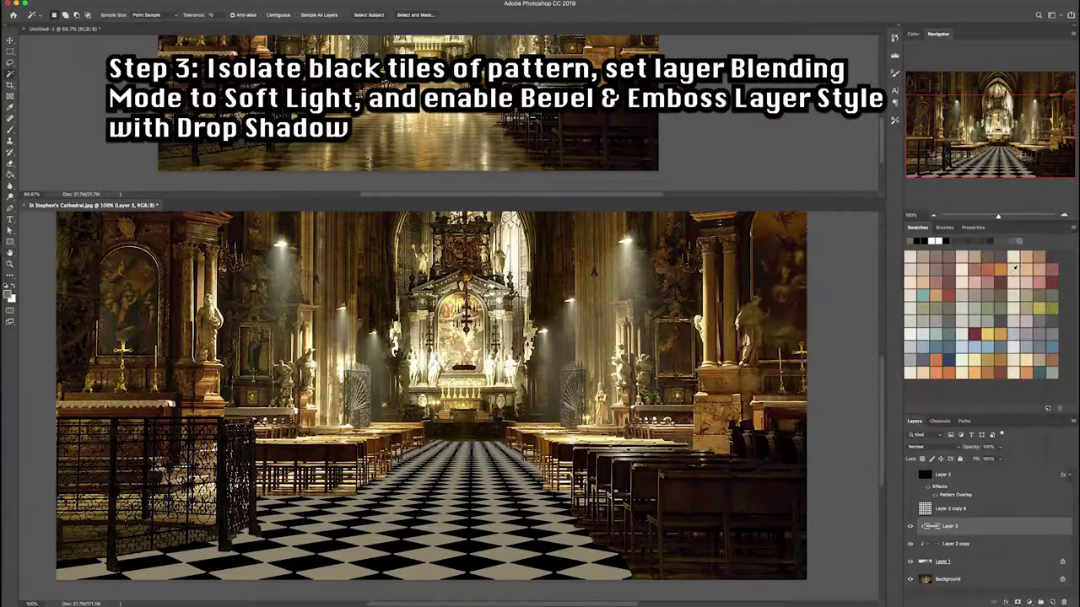
key(ctrl+u)
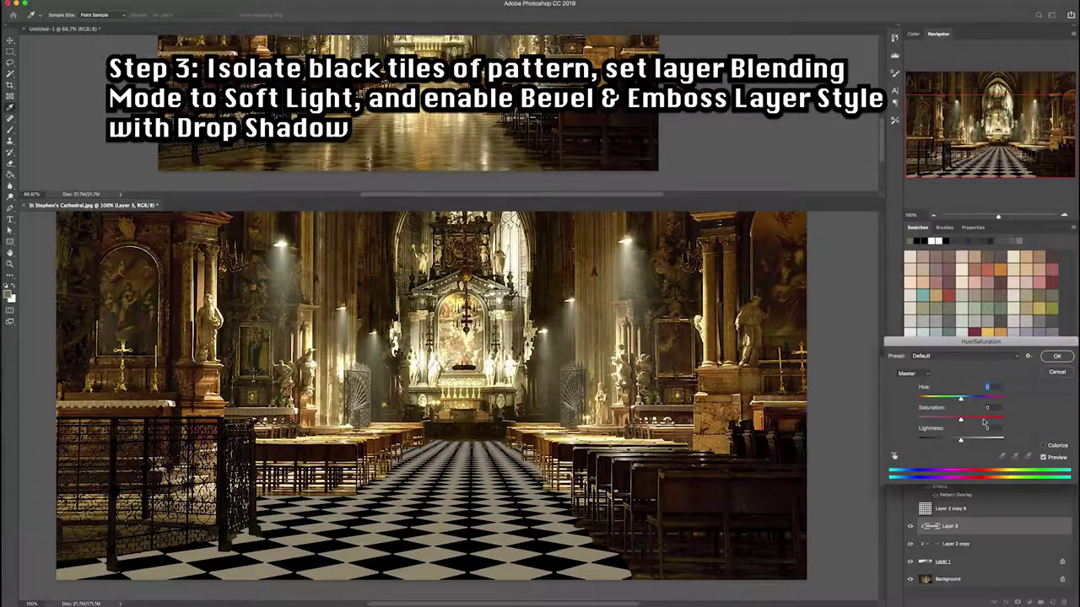
click(1051, 372)
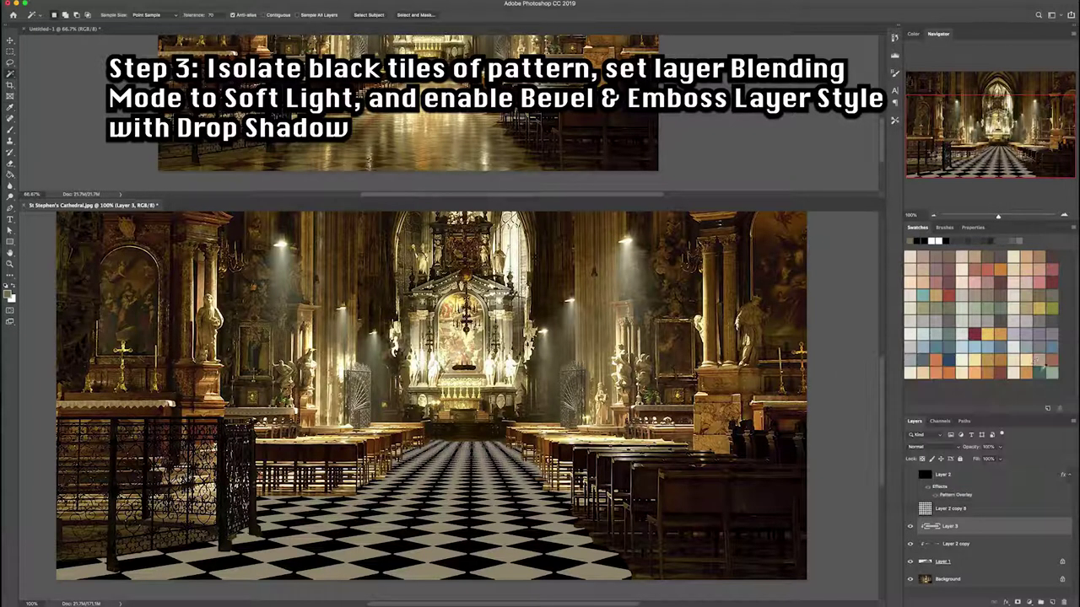
- Set Layer 3's black tiles to Soft Light so they blend into the floor
click(910, 526)
key(b)
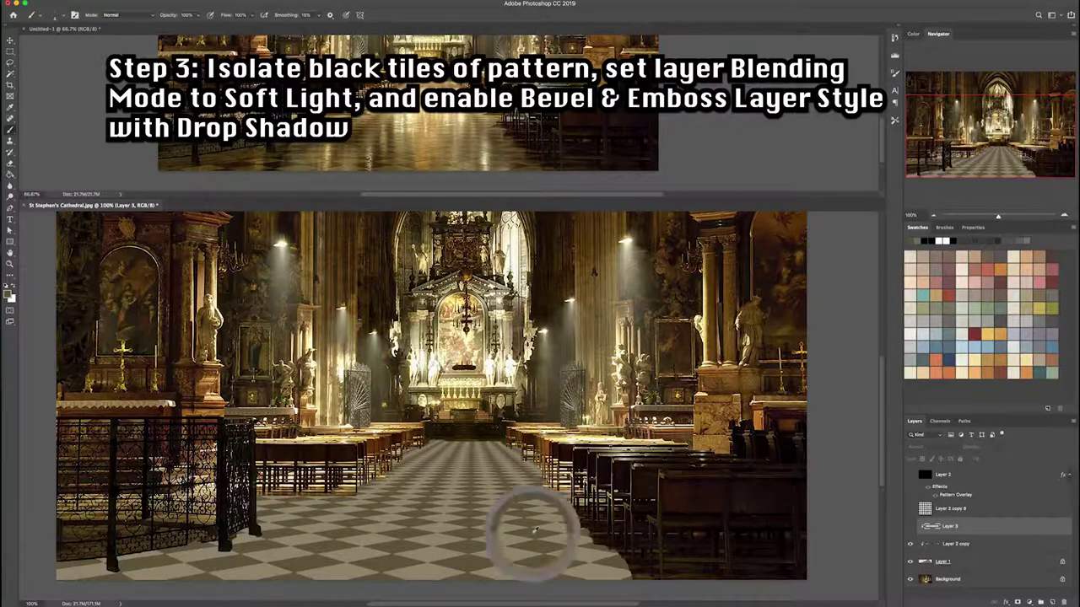
key(ctrl+comma)
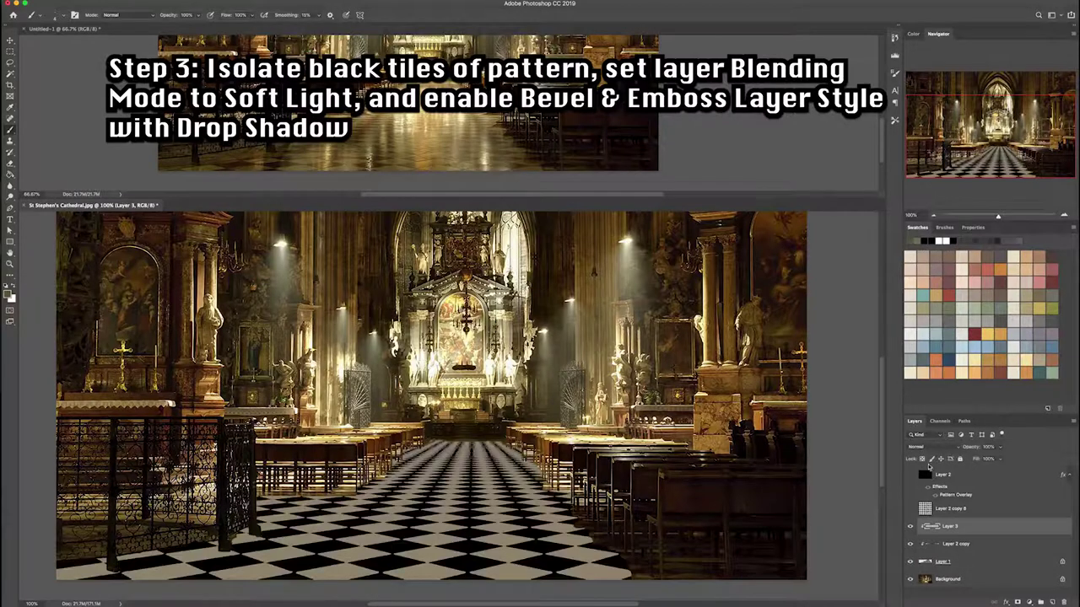
key(shift+BackSpace)
key(Return)
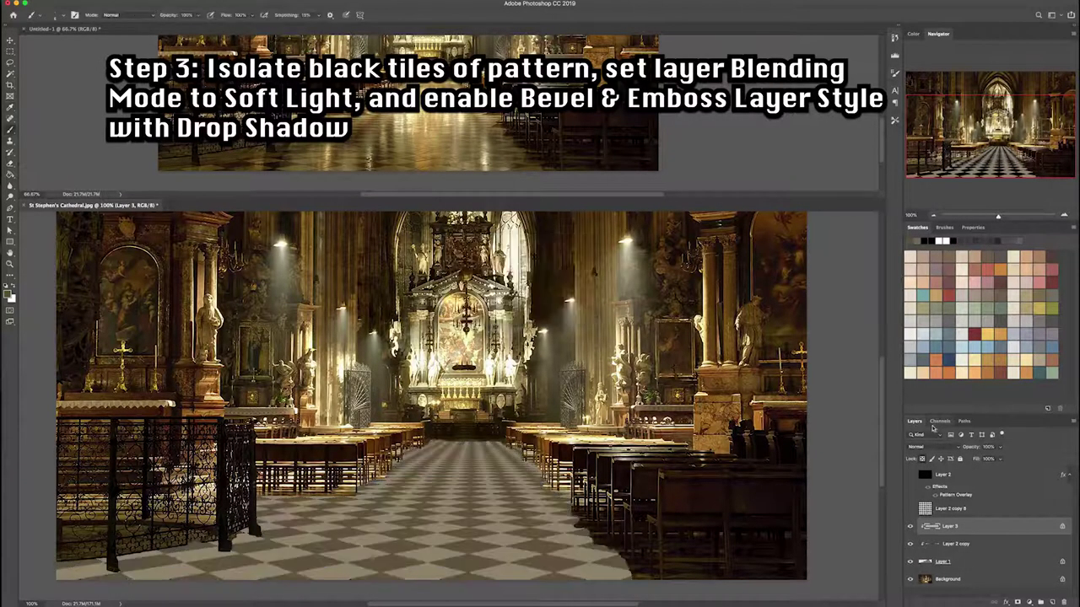
- Add Bevel & Emboss to Layer 3 with depth about 208%, adjusted size and light angle
click(1005, 602)
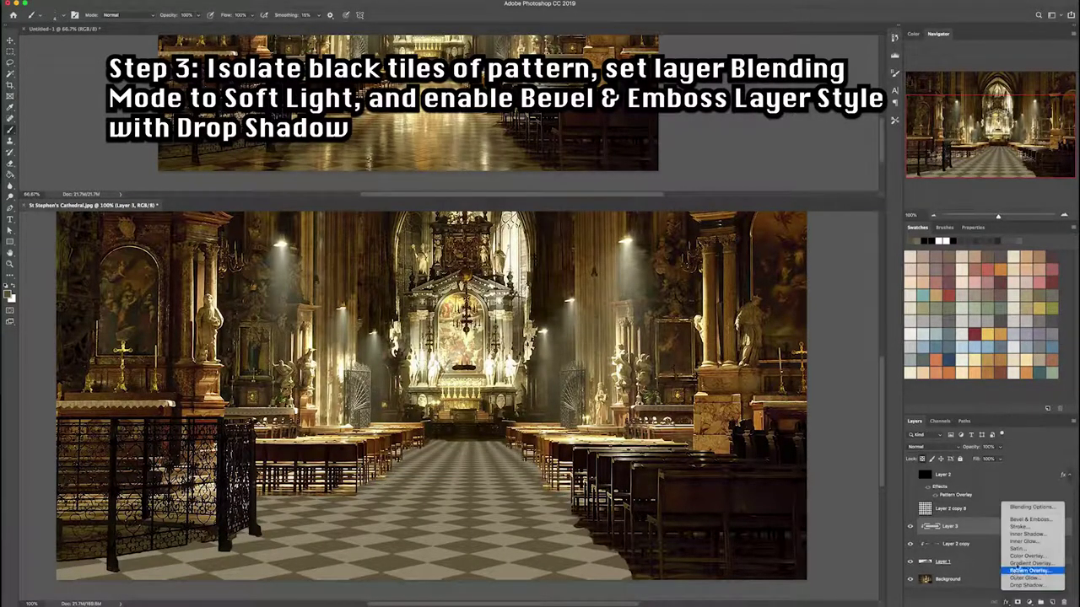
click(1028, 519)
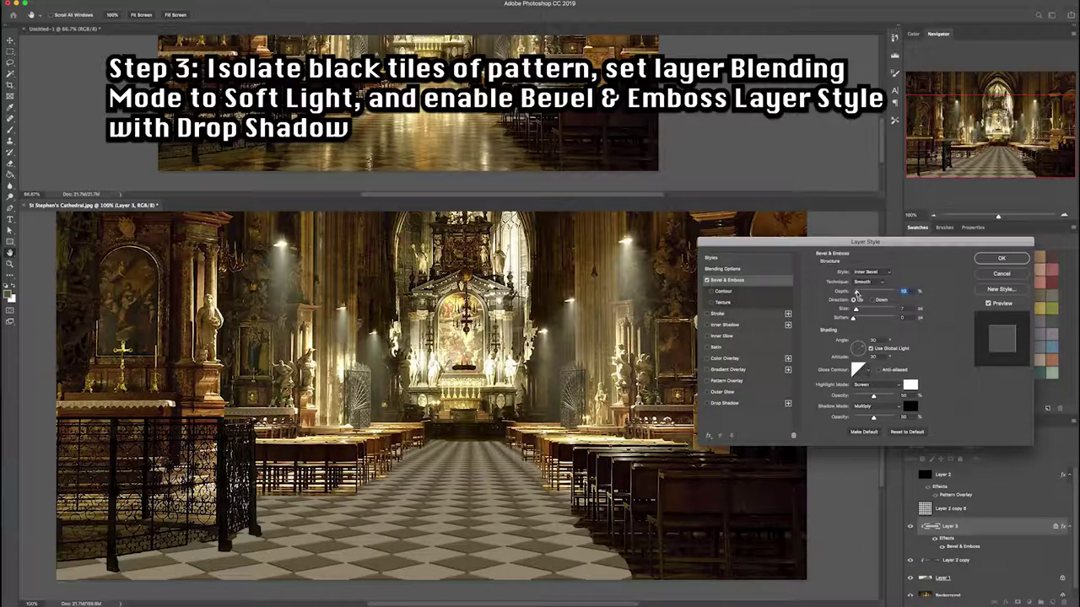
drag(856, 292, 863, 292)
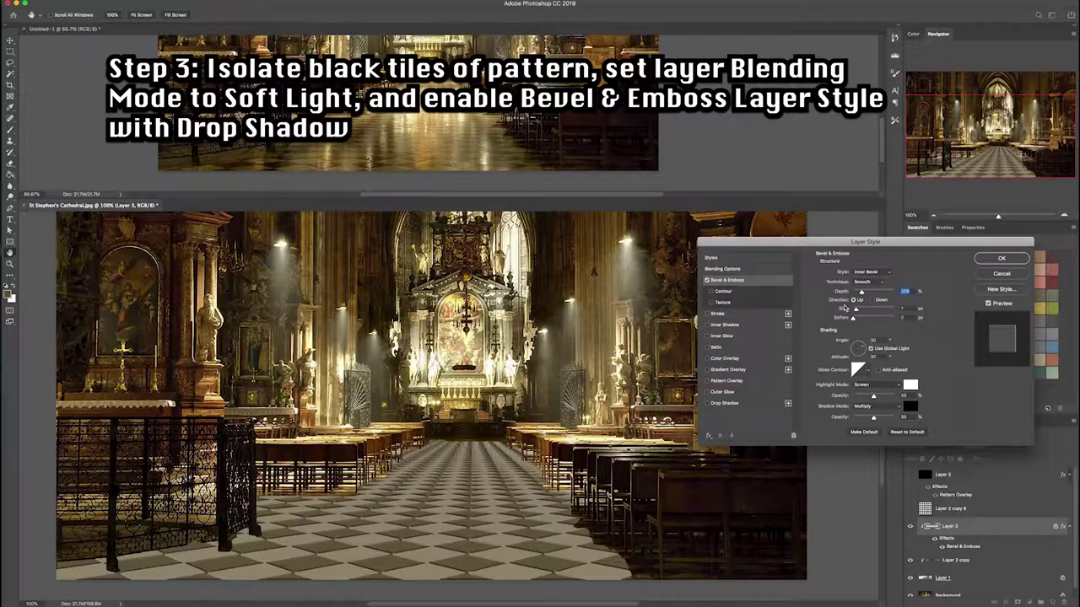
drag(854, 311, 856, 310)
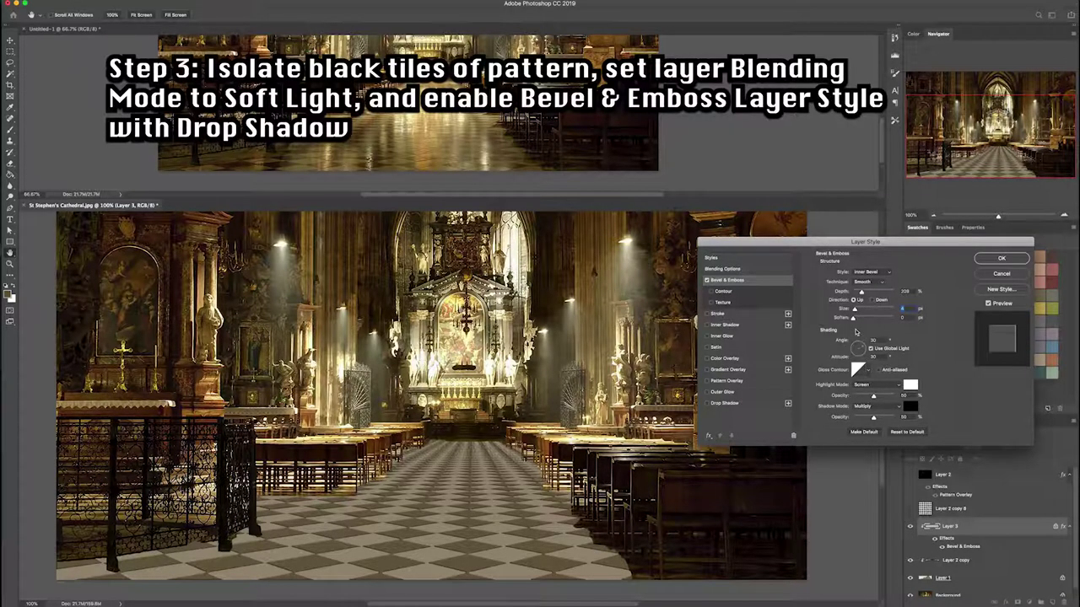
click(870, 349)
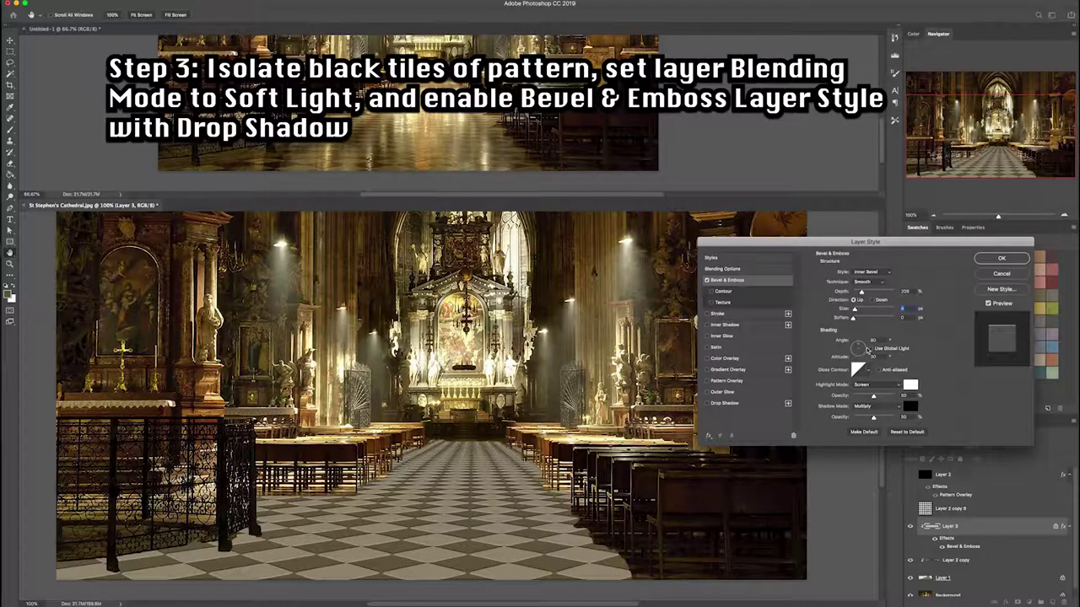
- Make the bevel highlight pale yellow (#fff79d) and lower its opacity to about 63%
click(910, 387)
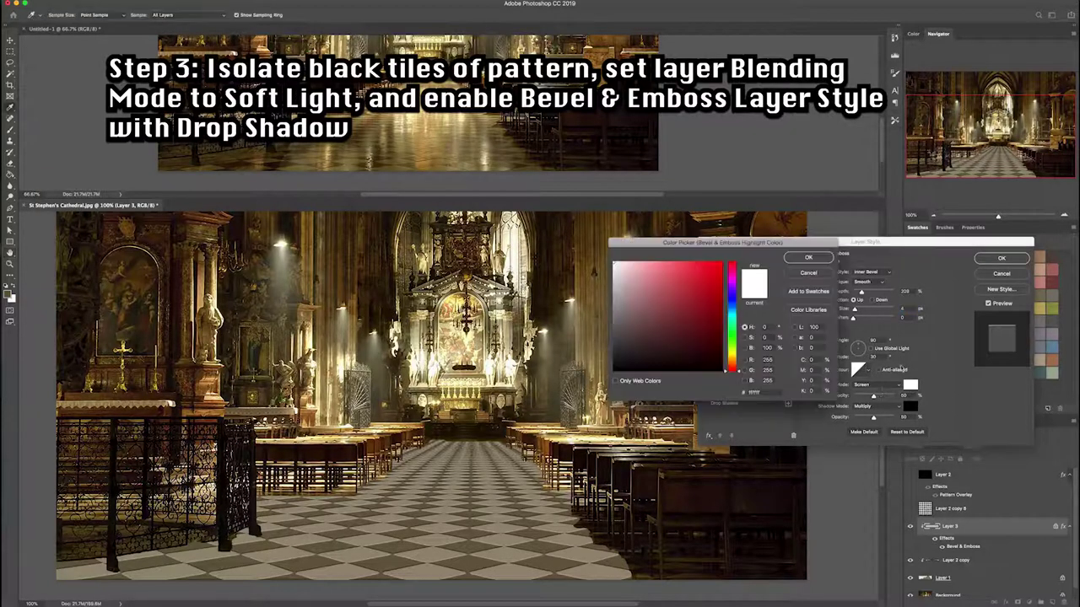
click(734, 354)
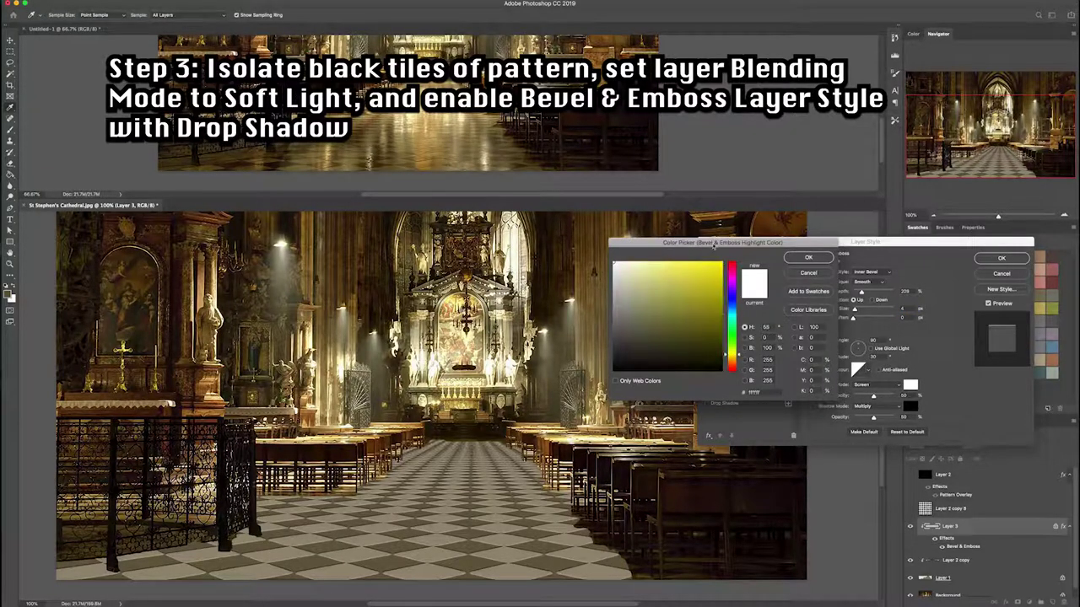
click(652, 263)
click(808, 258)
drag(872, 396, 886, 399)
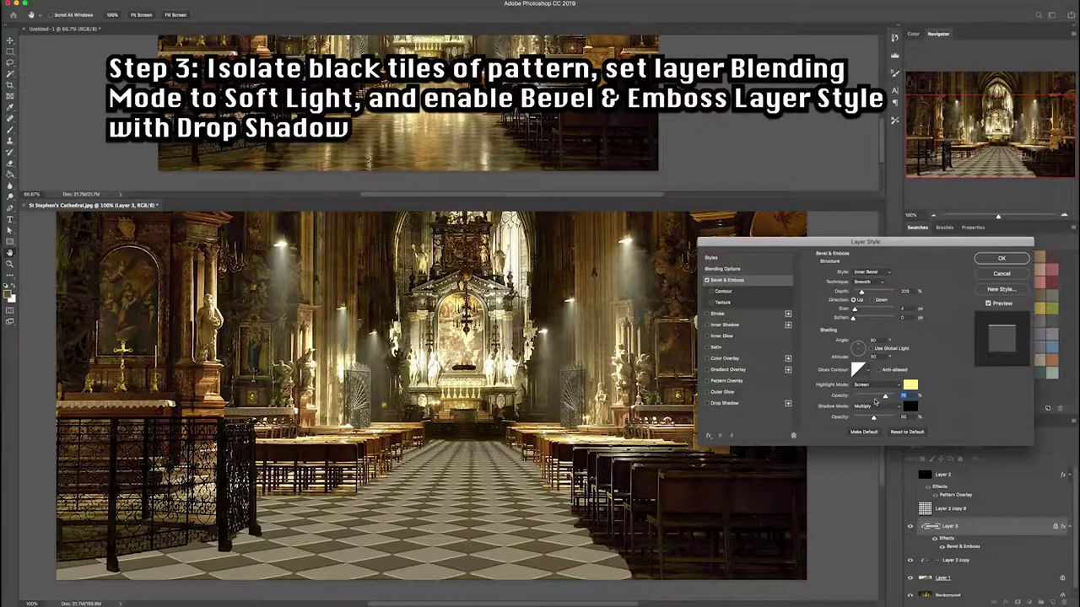
drag(884, 395, 873, 398)
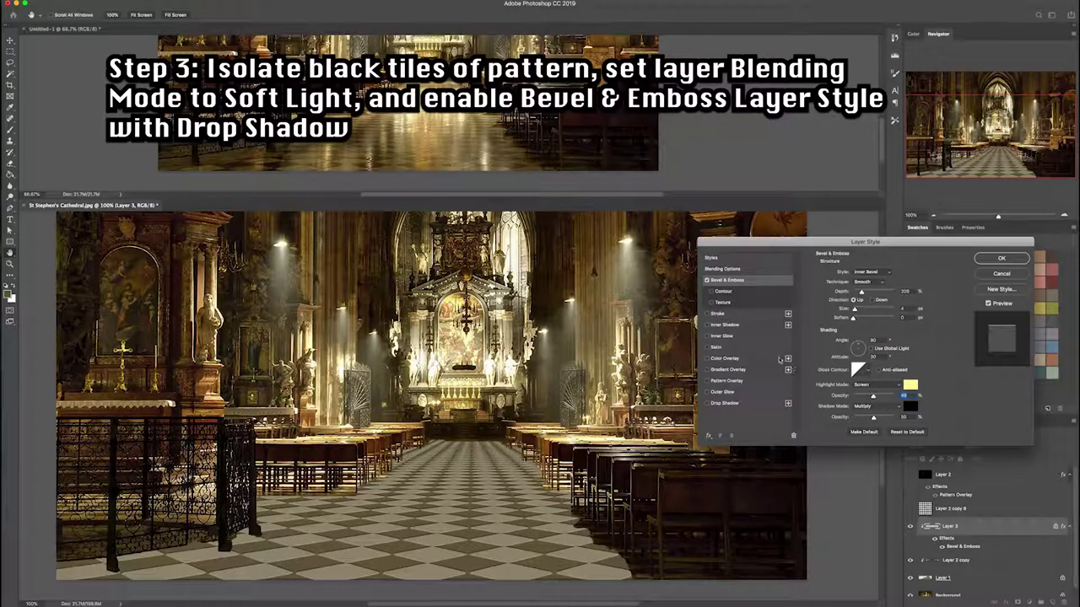
- Enable a larger Drop Shadow on Layer 3 and apply the layer style
click(707, 404)
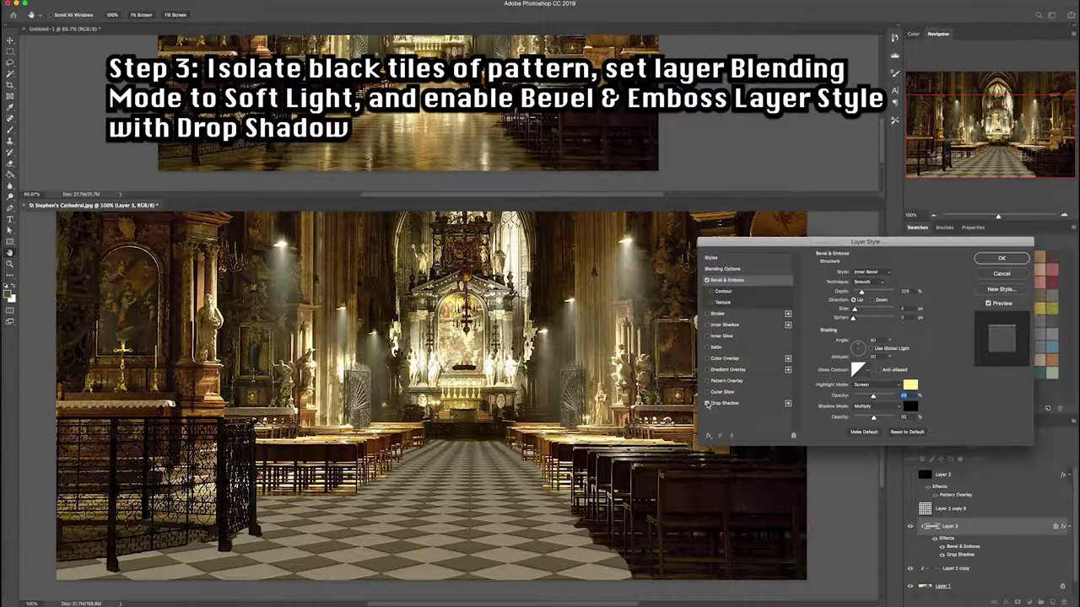
click(723, 403)
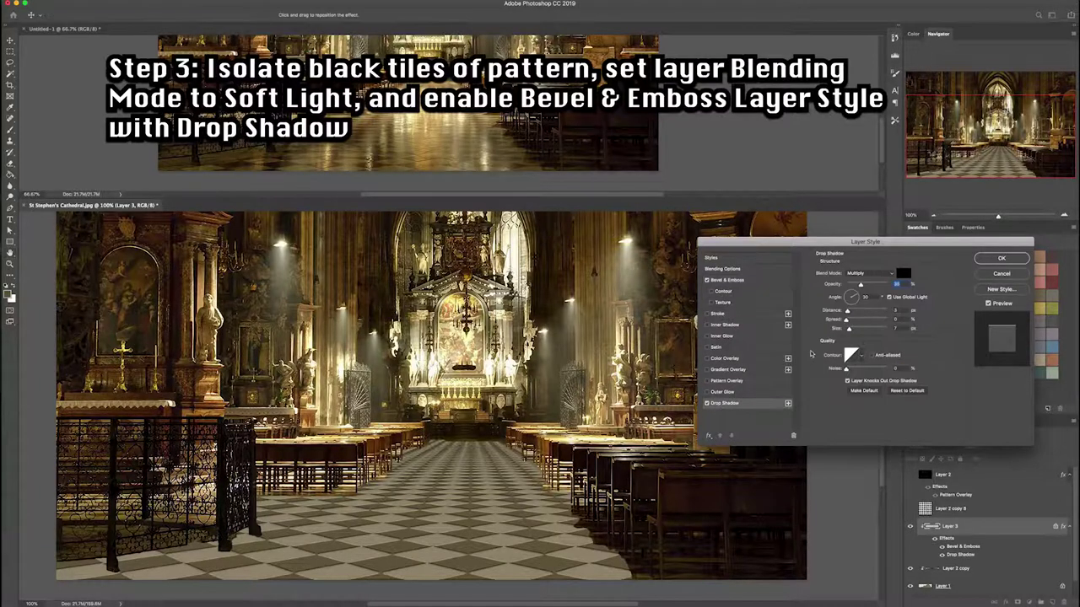
drag(849, 328, 860, 332)
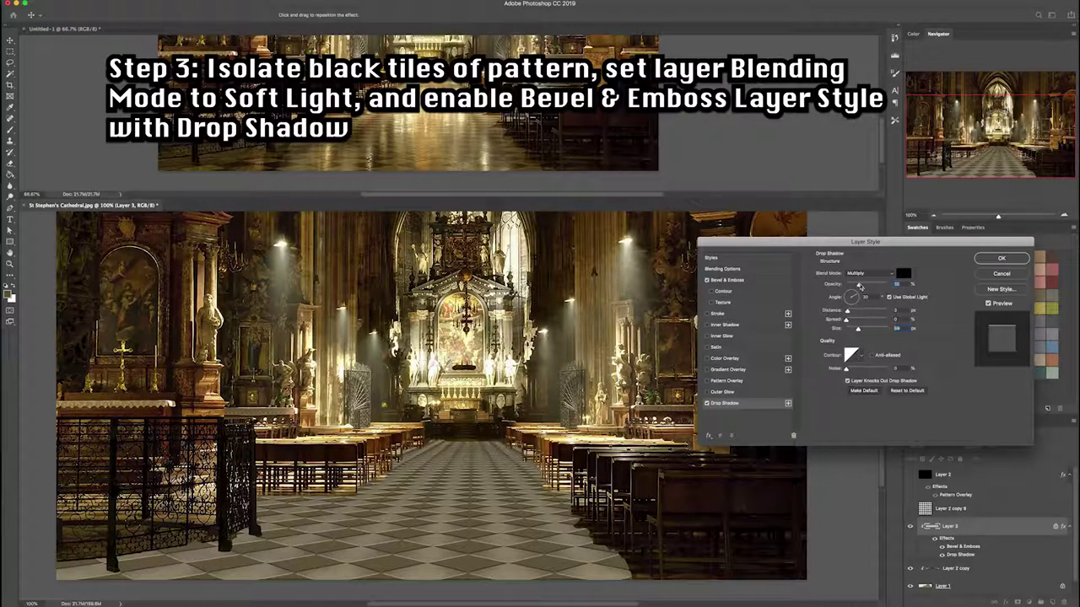
click(1001, 258)
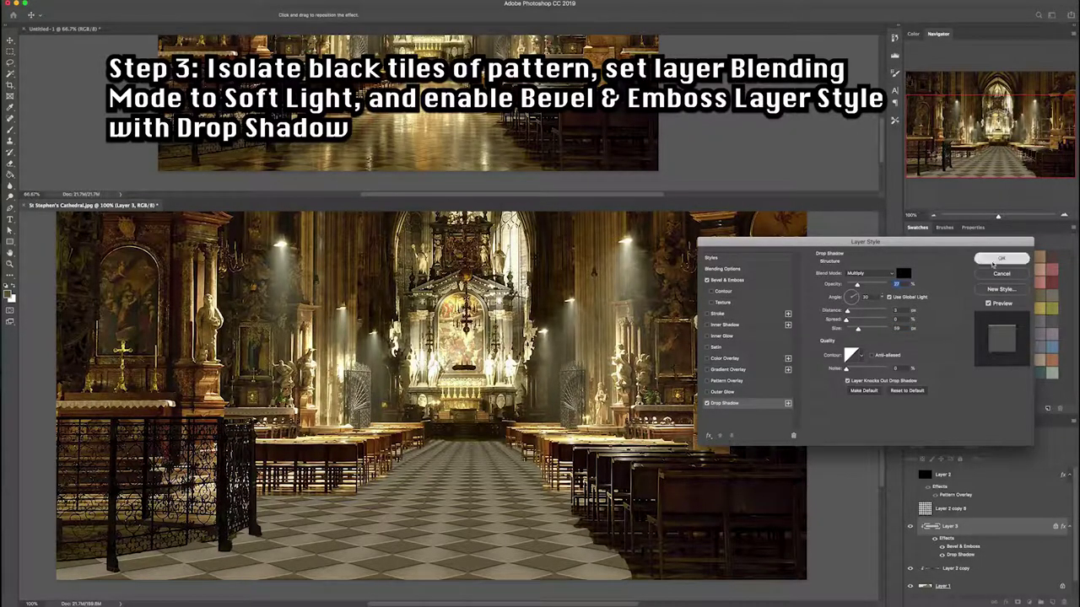
- Set Layer 3's bevel highlight to Overlay mode, about 67% opacity, in paler yellow #fffac7
double_click(960, 548)
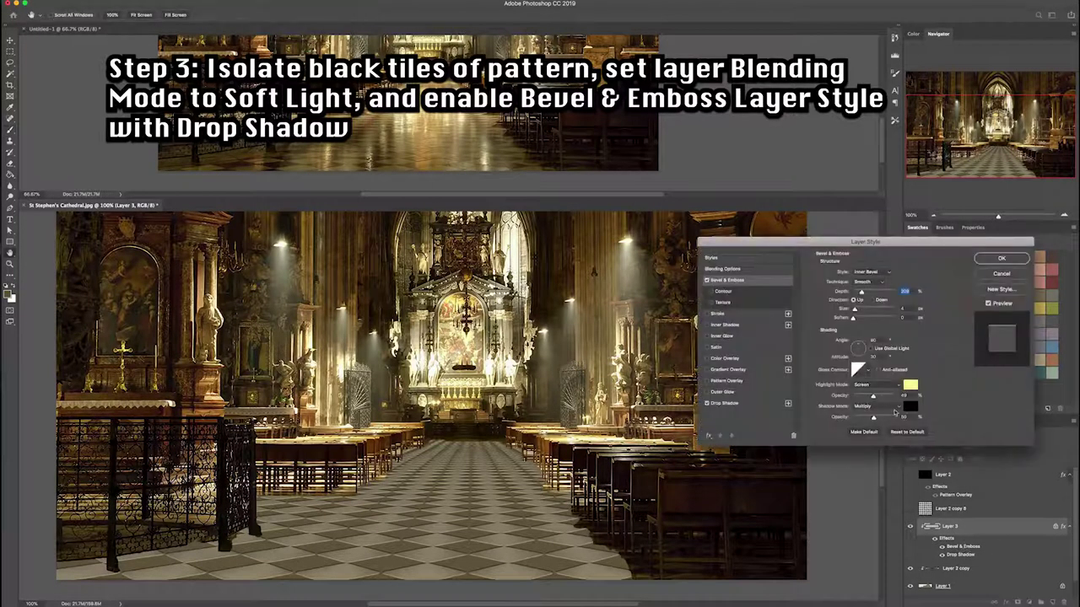
click(893, 386)
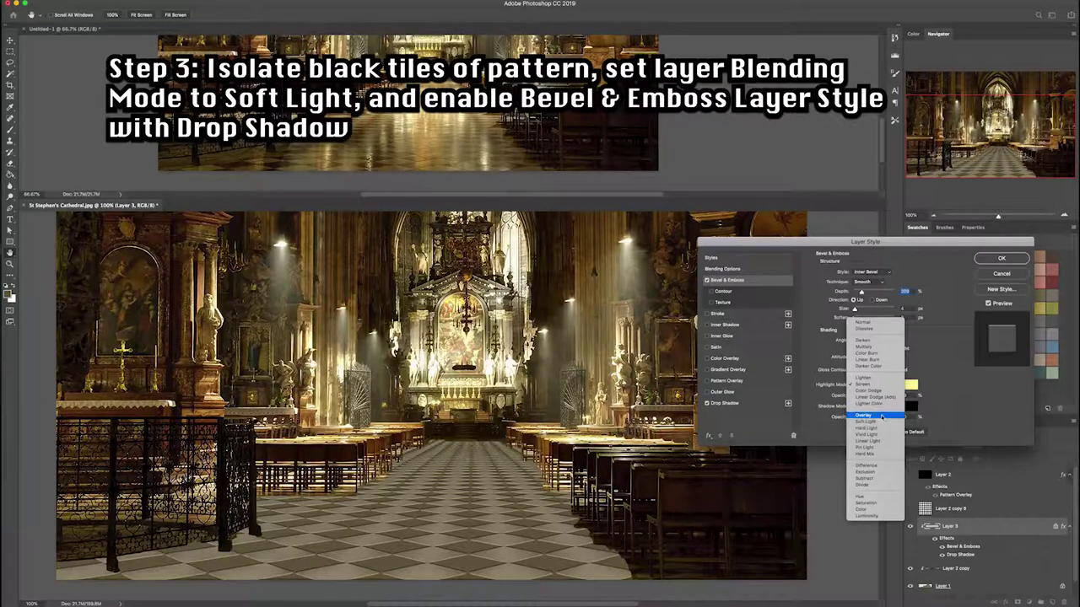
click(885, 416)
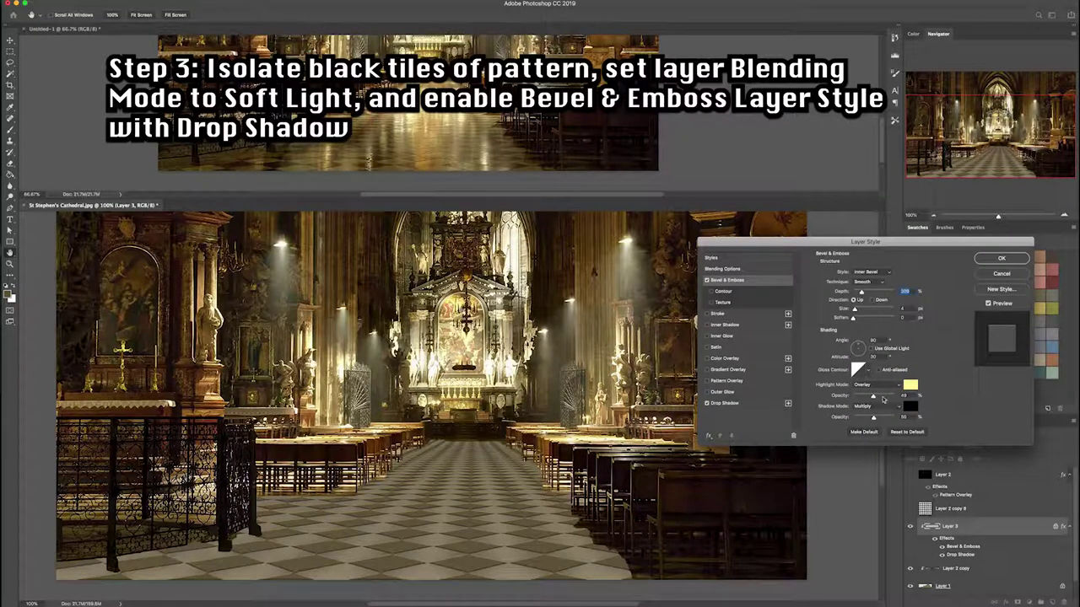
drag(872, 397, 884, 399)
click(909, 386)
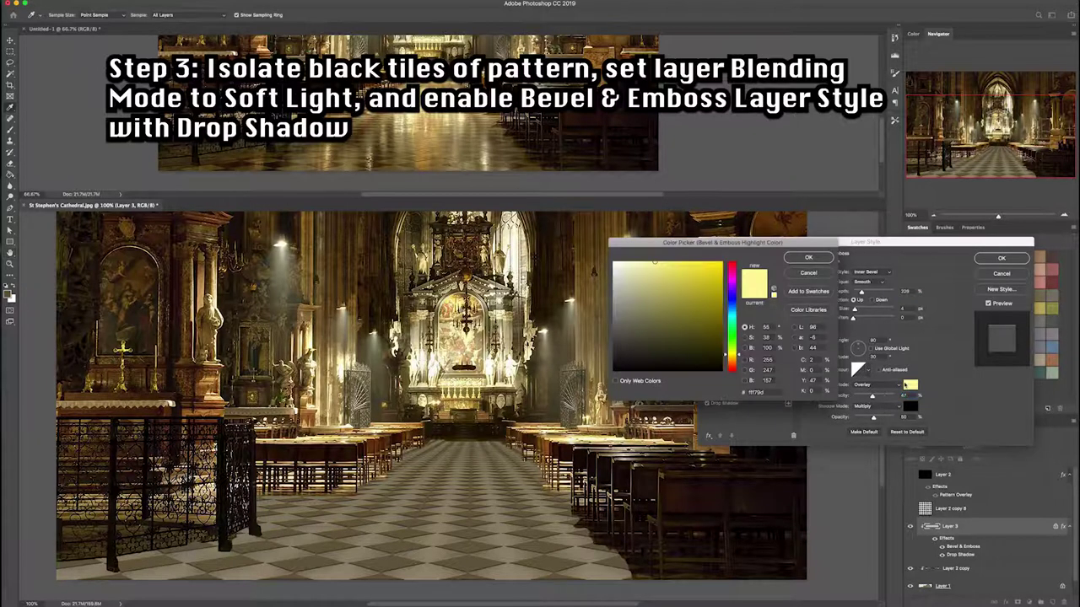
drag(655, 261, 636, 261)
click(810, 259)
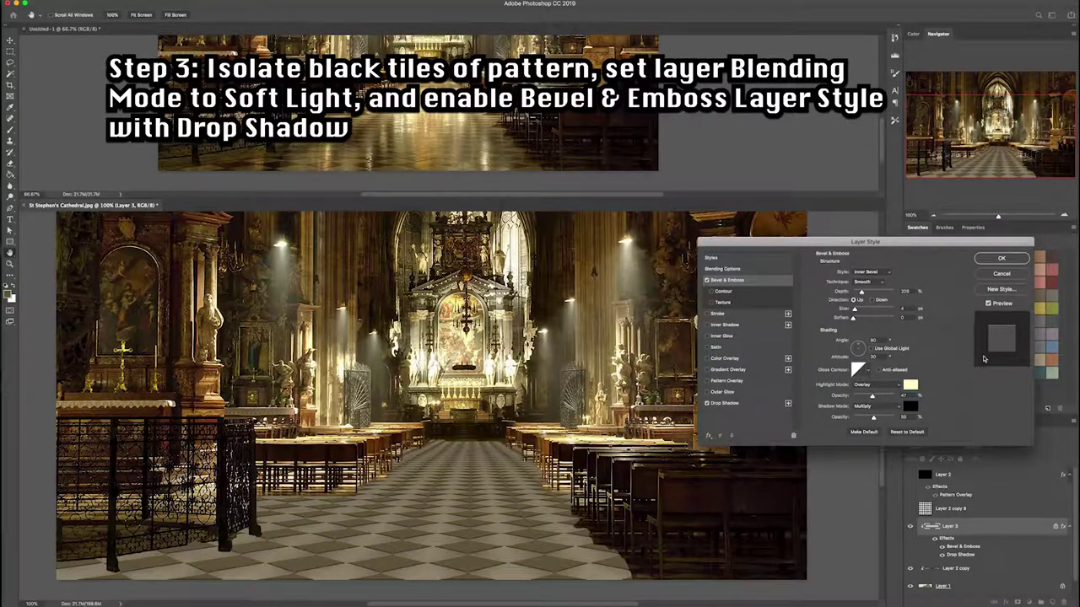
mouse_move(873, 395)
mouse_down()
mouse_move(888, 396)
mouse_move(879, 396)
mouse_up()
- Apply the bevel changes, add empty Layer 4, and choose the 300 px 'Soft round - basic' brush
click(995, 260)
click(1052, 603)
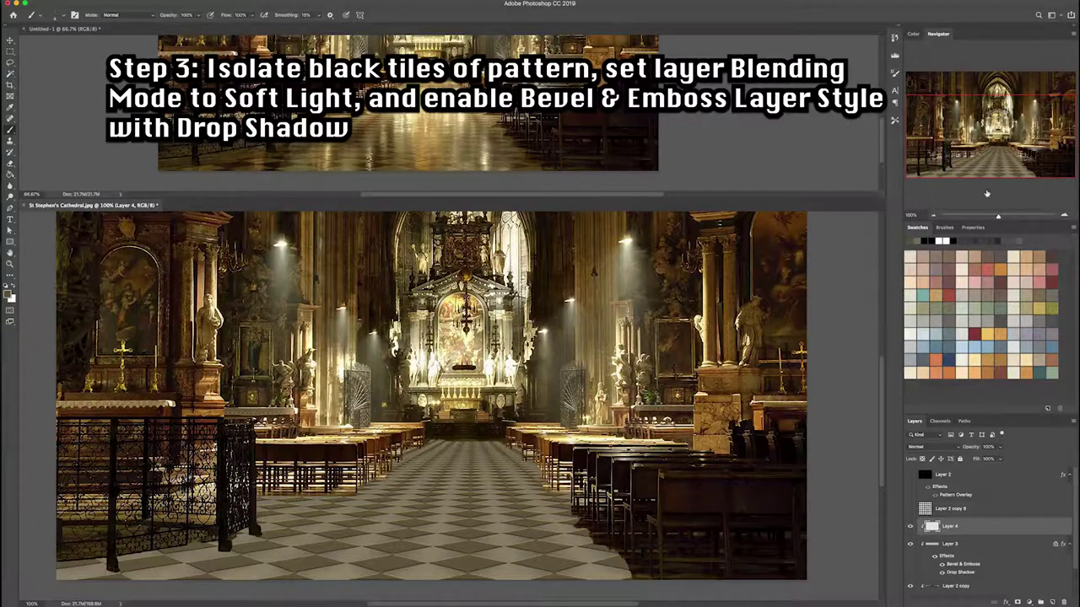
click(944, 228)
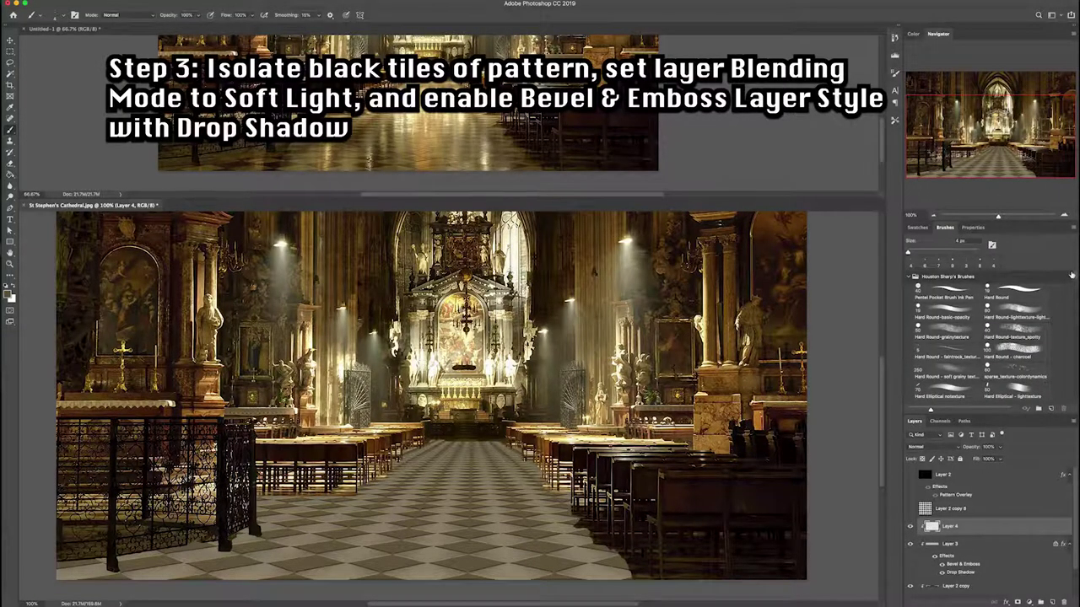
scroll(1075, 282, down, 2)
scroll(1075, 283, down, 2)
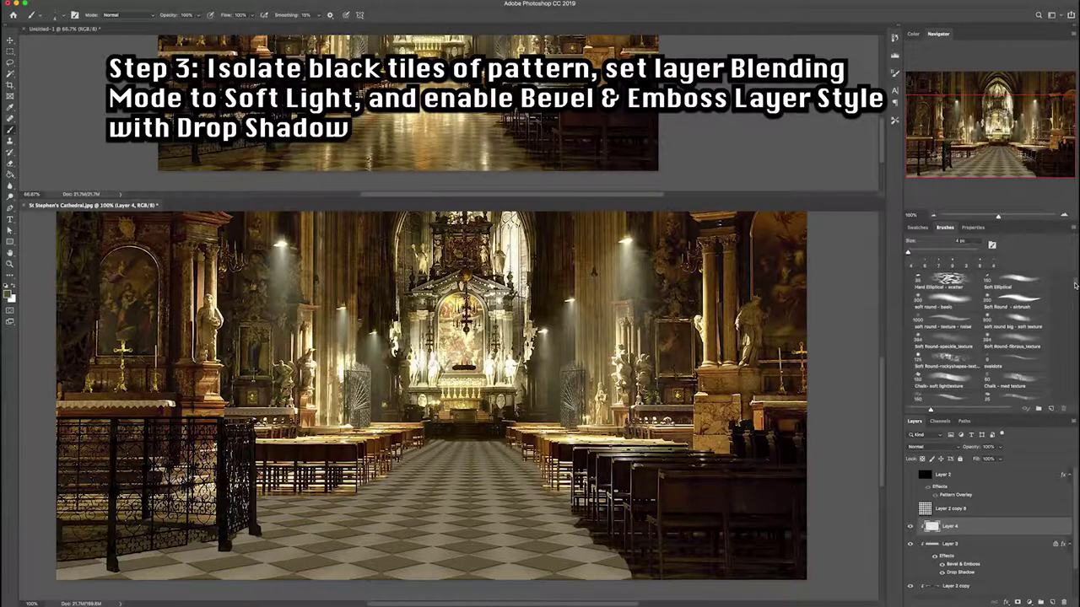
scroll(1075, 284, down, 2)
scroll(1074, 284, down, 2)
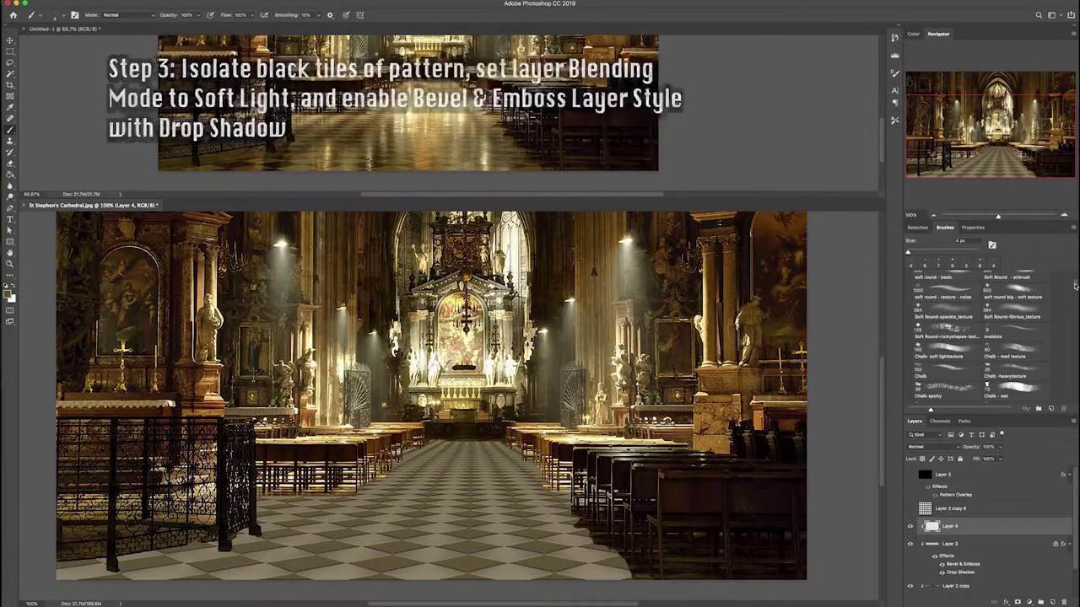
scroll(1074, 286, down, 2)
scroll(1074, 286, down, 2)
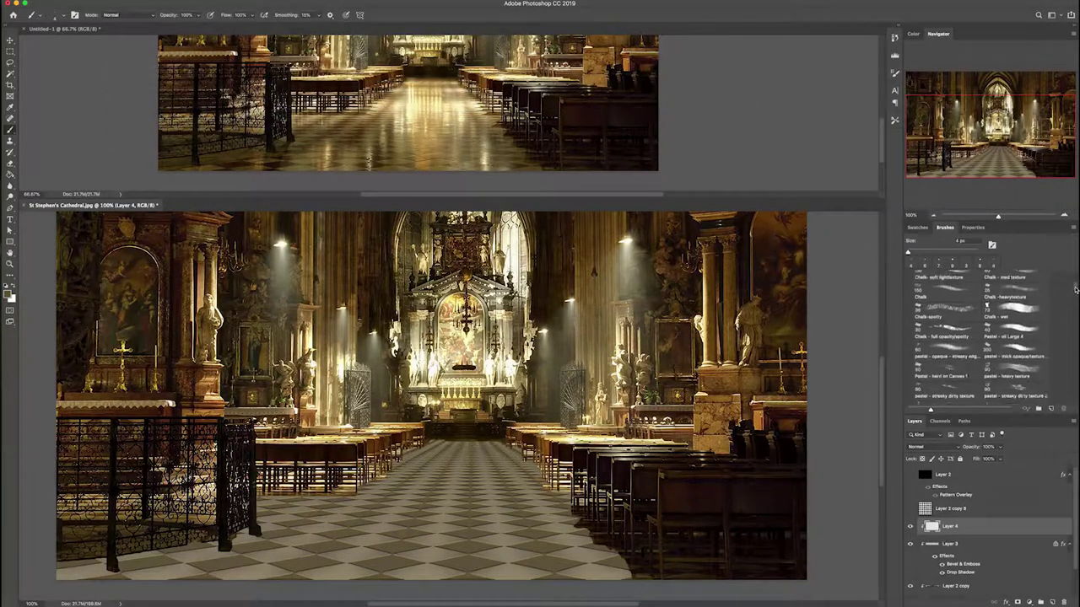
scroll(1074, 287, down, 2)
scroll(1075, 288, down, 2)
scroll(1074, 290, down, 2)
scroll(1074, 290, up, 2)
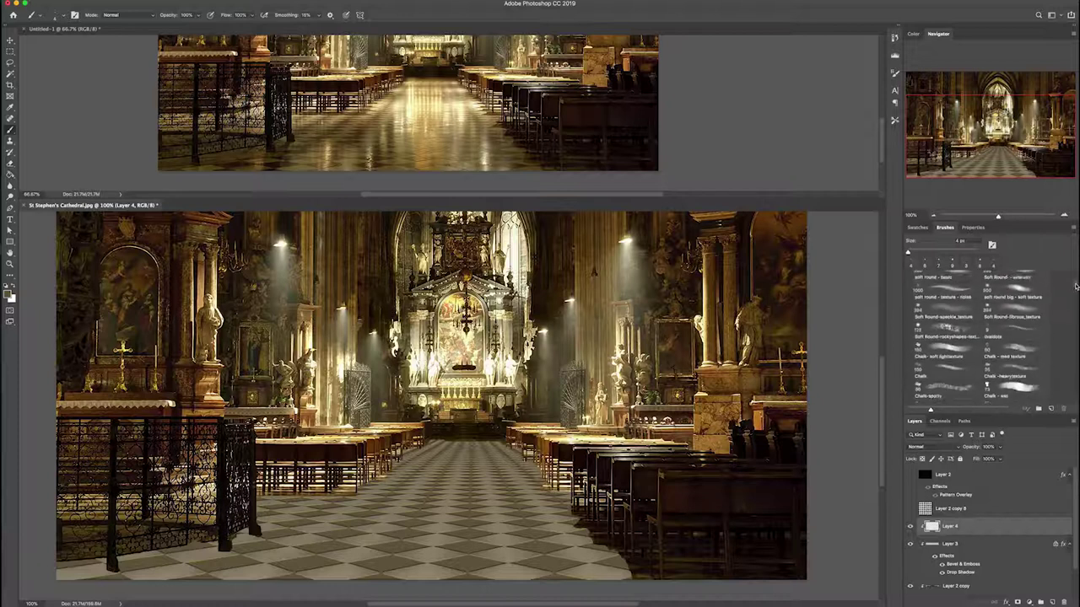
scroll(1075, 287, up, 2)
scroll(1074, 285, up, 2)
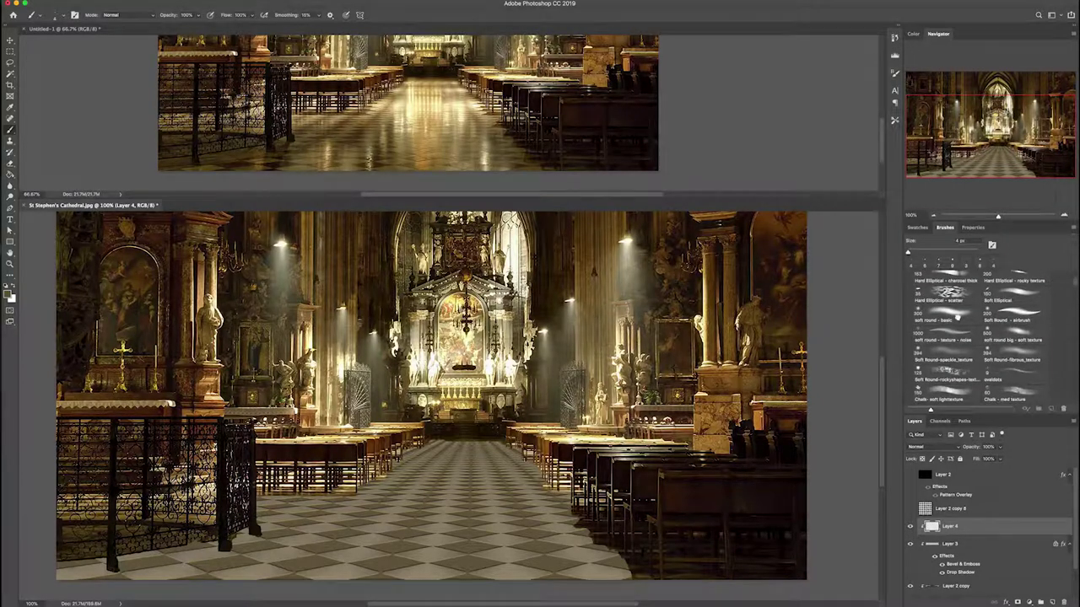
click(958, 319)
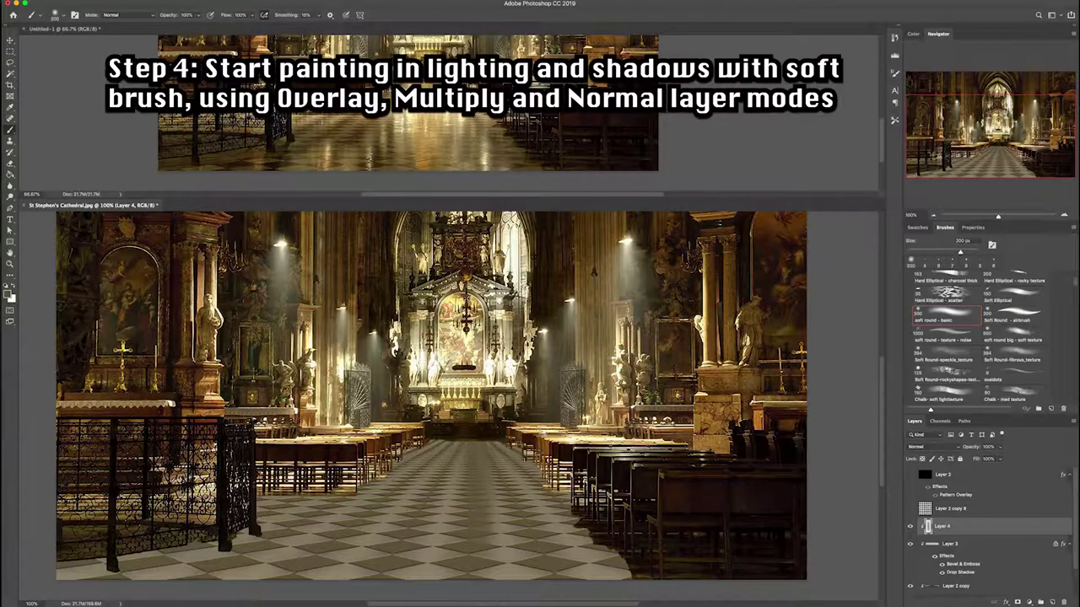
- Set Layer 4 to Overlay and brush soft strokes across the floor and under the left gate
click(925, 448)
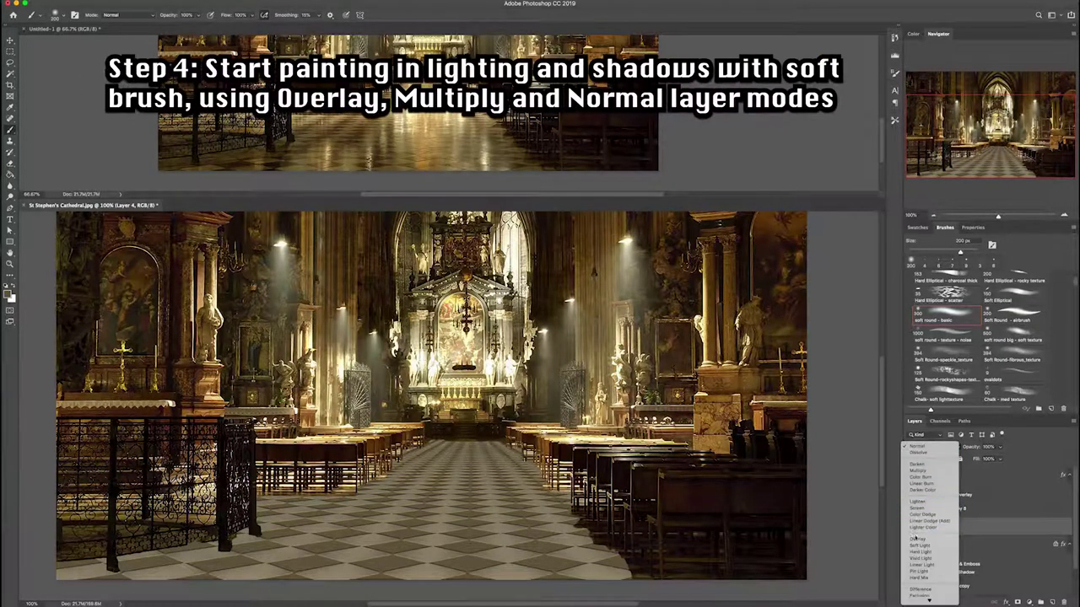
click(928, 591)
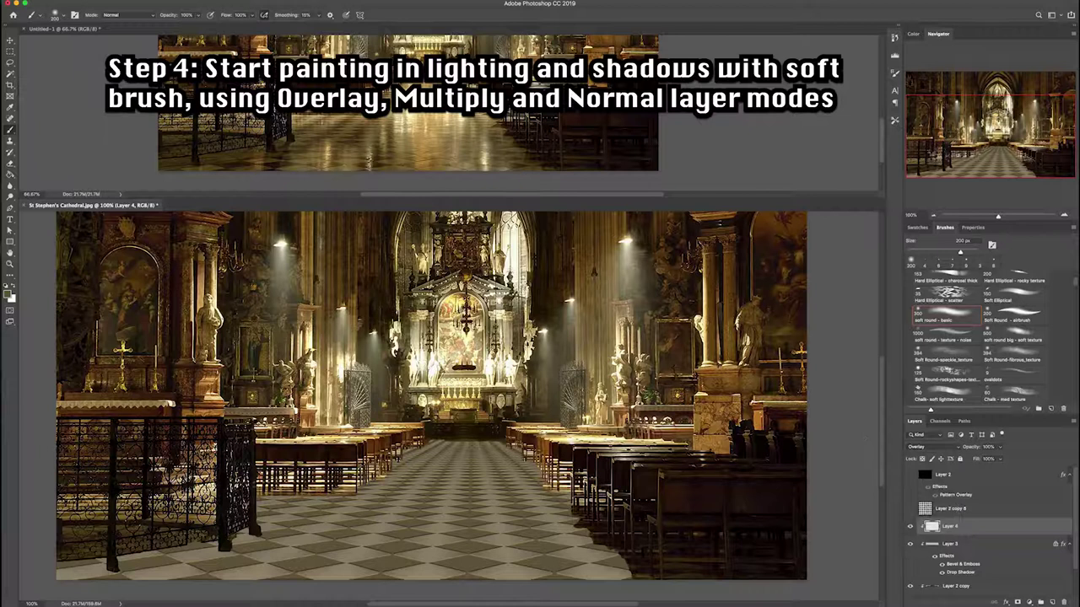
key(bracketright)
key(bracketright)
mouse_move(371, 502)
mouse_down()
mouse_move(591, 489)
mouse_move(557, 490)
mouse_up()
key(bracketright)
key(bracketright)
key(bracketright)
drag(126, 548, 262, 565)
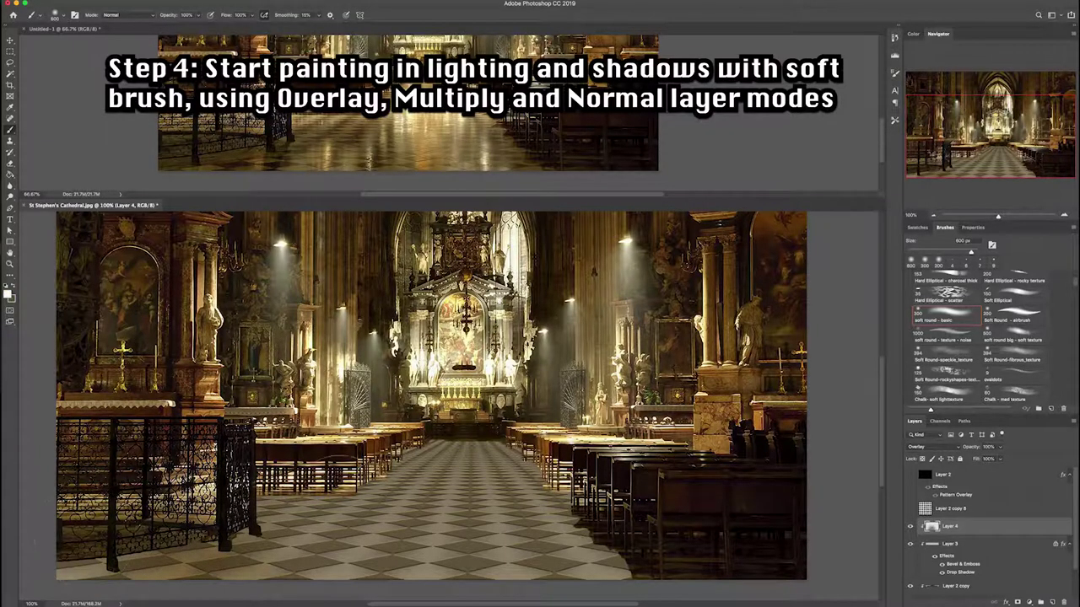
- Pick a swatch colour and darken the lower-middle floor and the area before the right pews
click(919, 228)
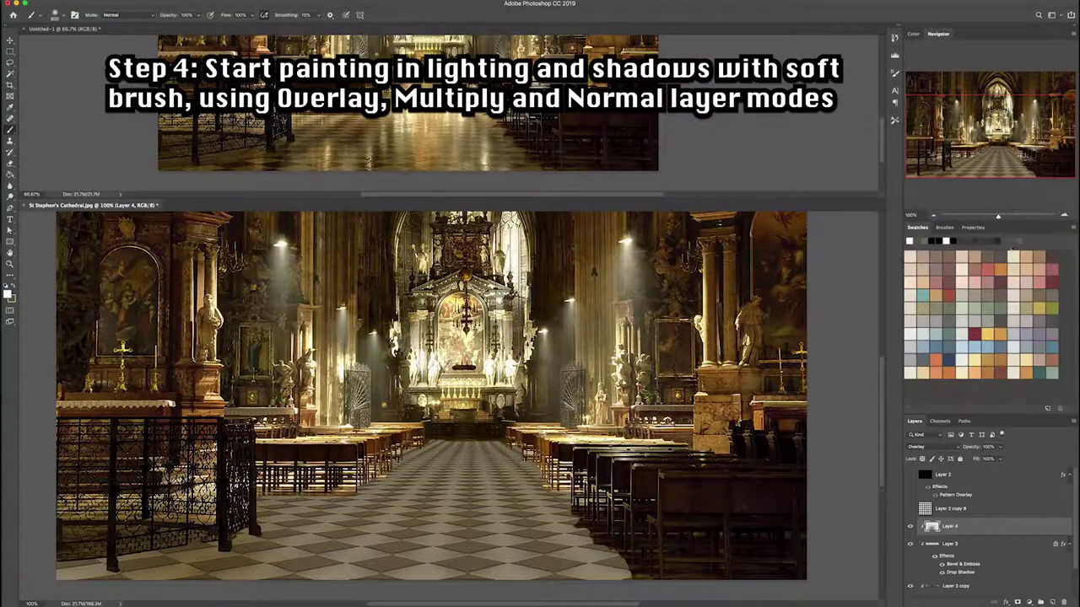
click(1004, 253)
drag(355, 540, 615, 539)
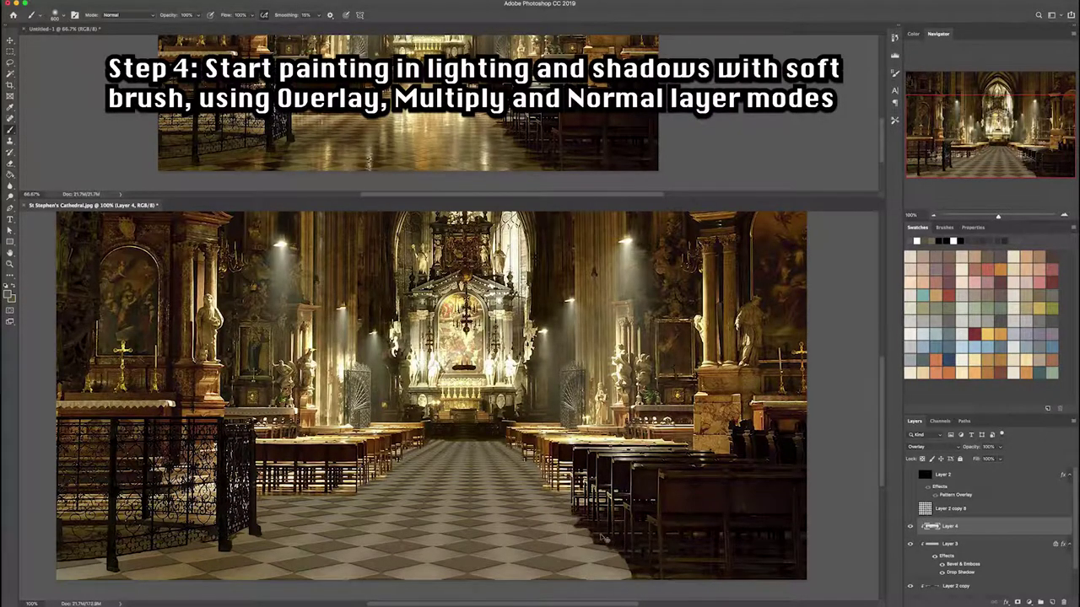
drag(675, 574, 696, 514)
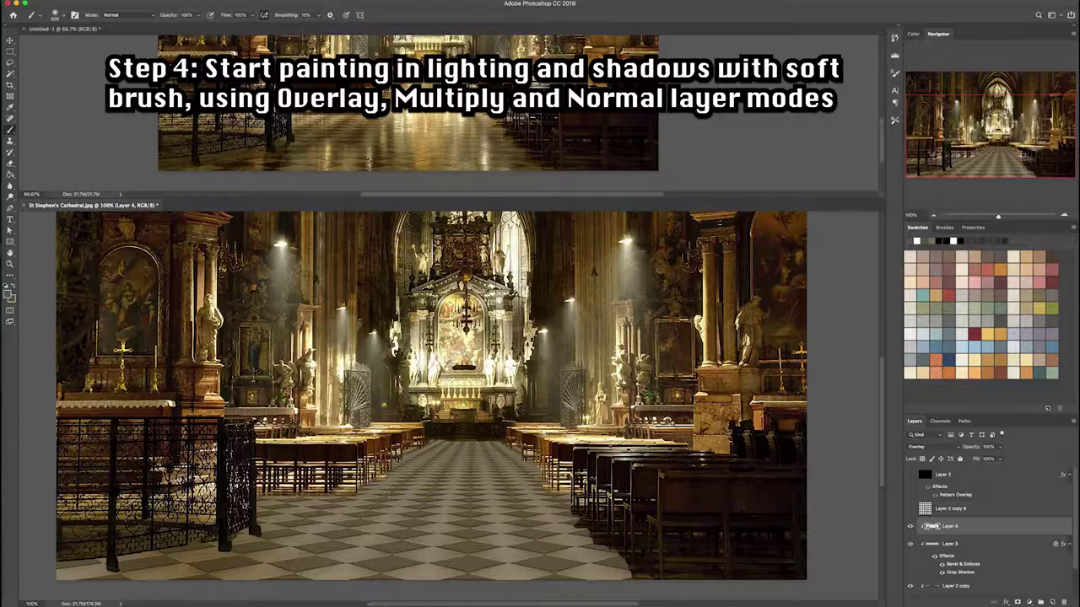
key(bracketleft)
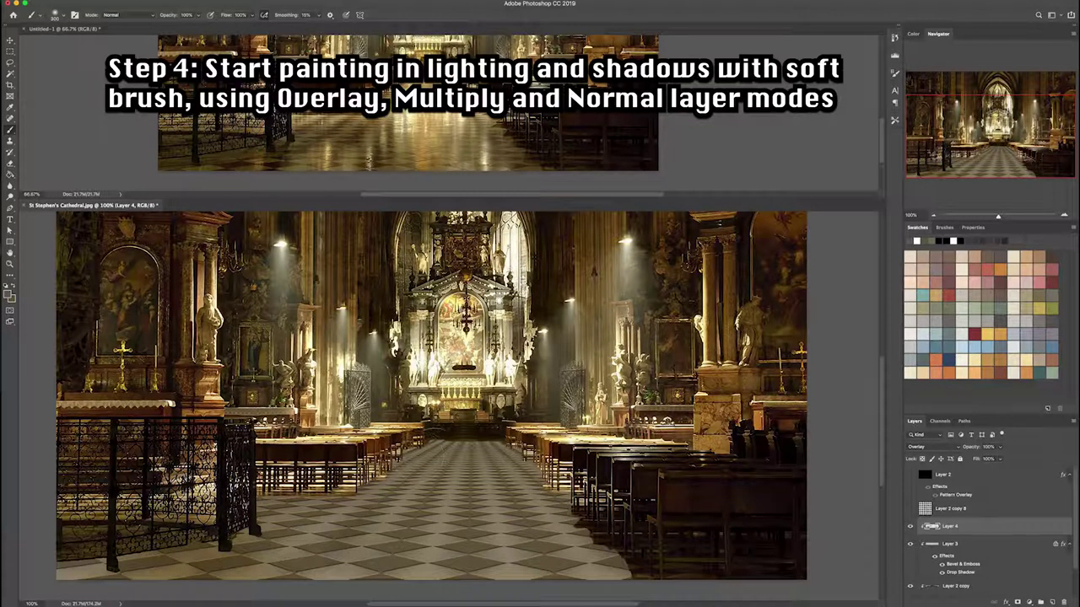
ctrl+click(936, 548)
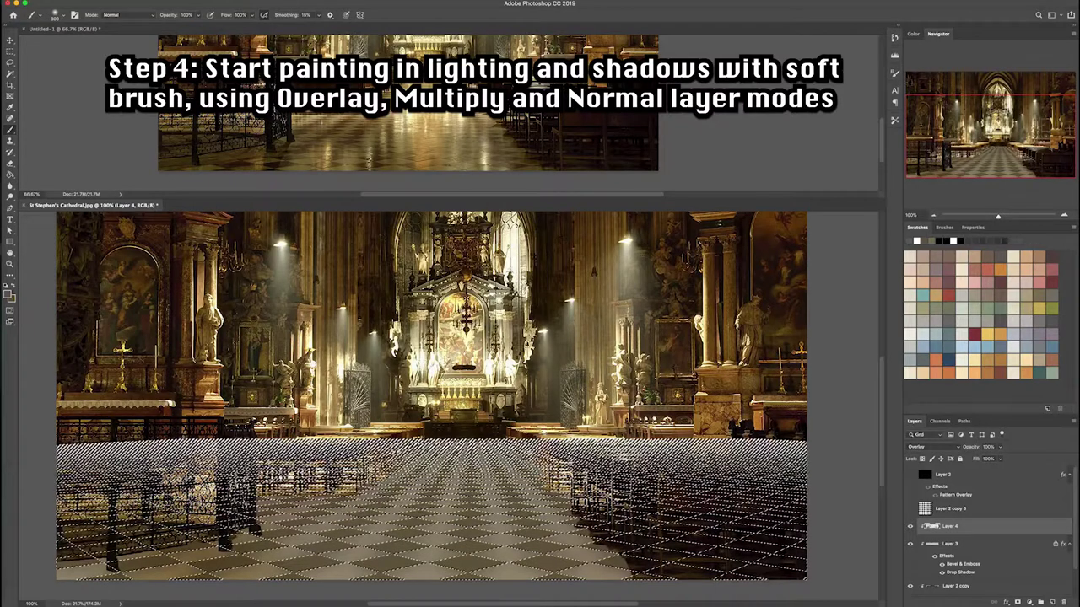
key(ctrl+d)
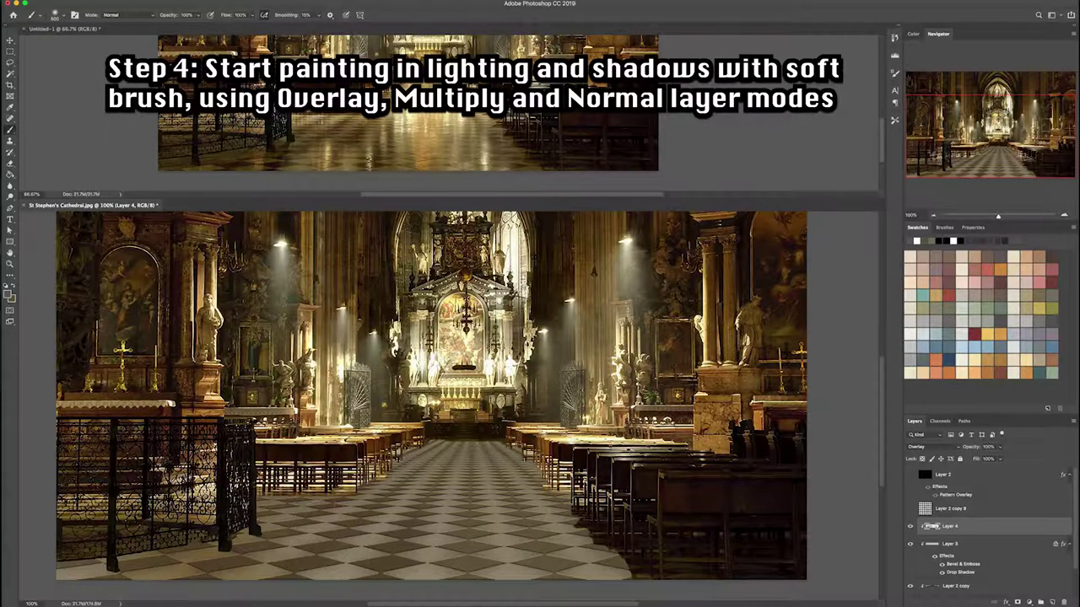
- Shade the floor around the left gate, toward the centre, and before the right pews
click(321, 453)
drag(194, 560, 333, 564)
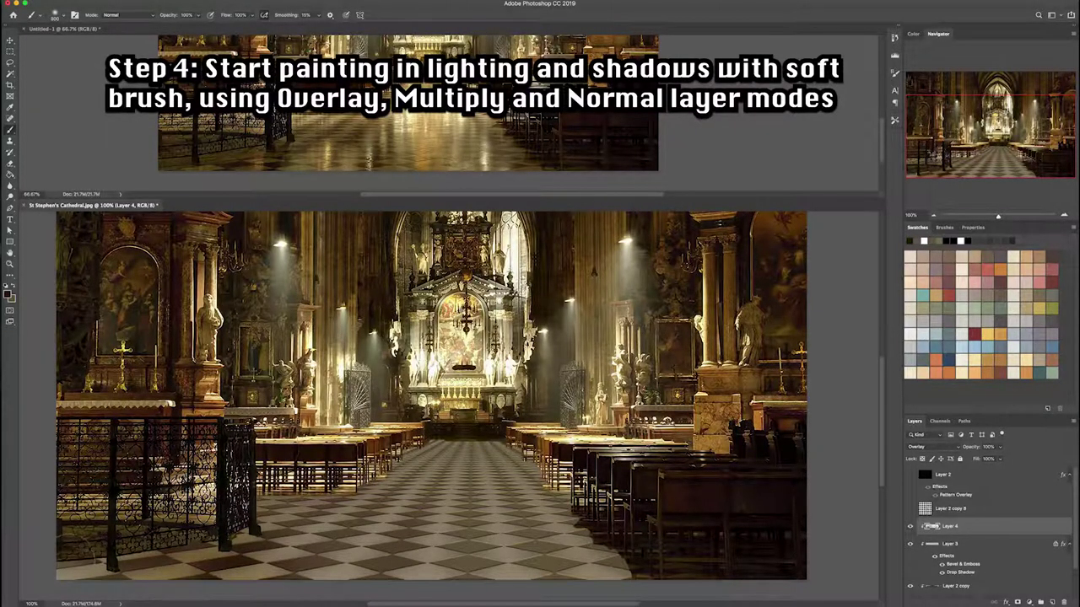
drag(59, 561, 156, 565)
drag(152, 519, 59, 573)
mouse_move(168, 523)
mouse_down()
mouse_move(113, 522)
mouse_move(126, 565)
mouse_up()
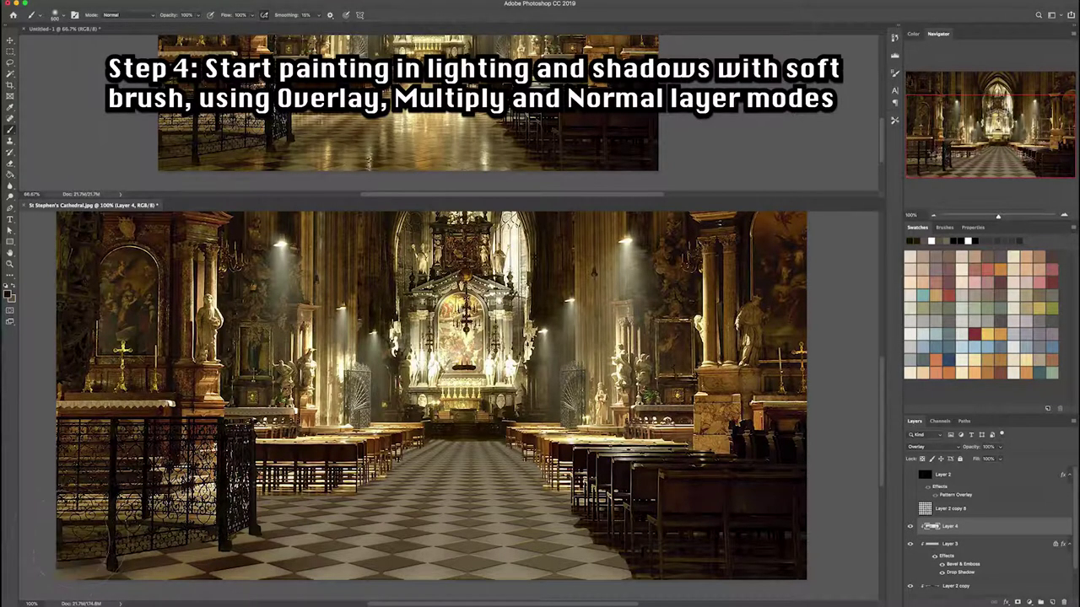
drag(59, 561, 287, 532)
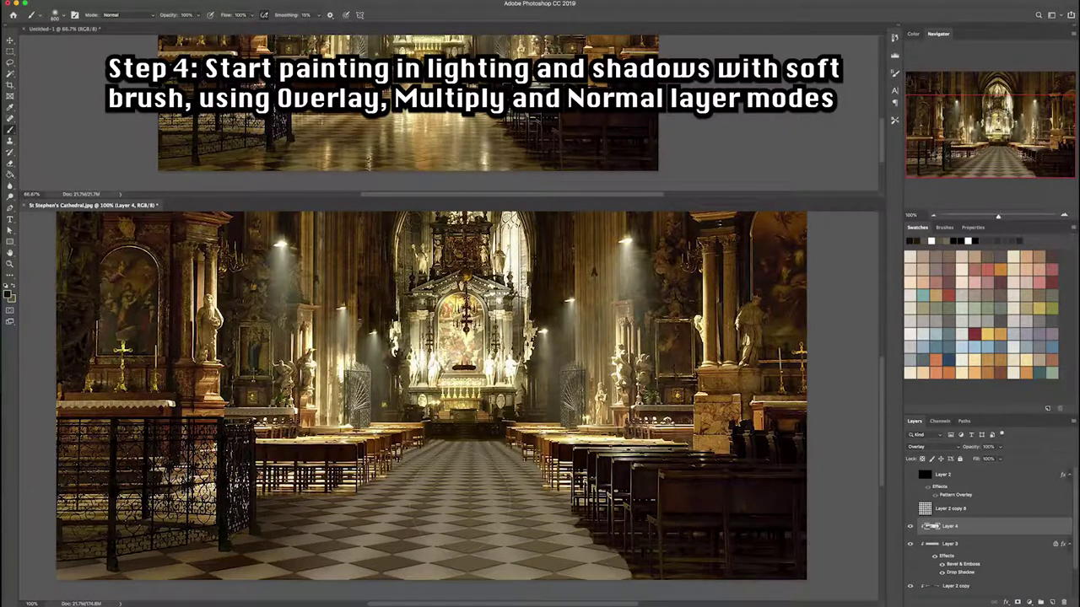
drag(582, 535, 698, 530)
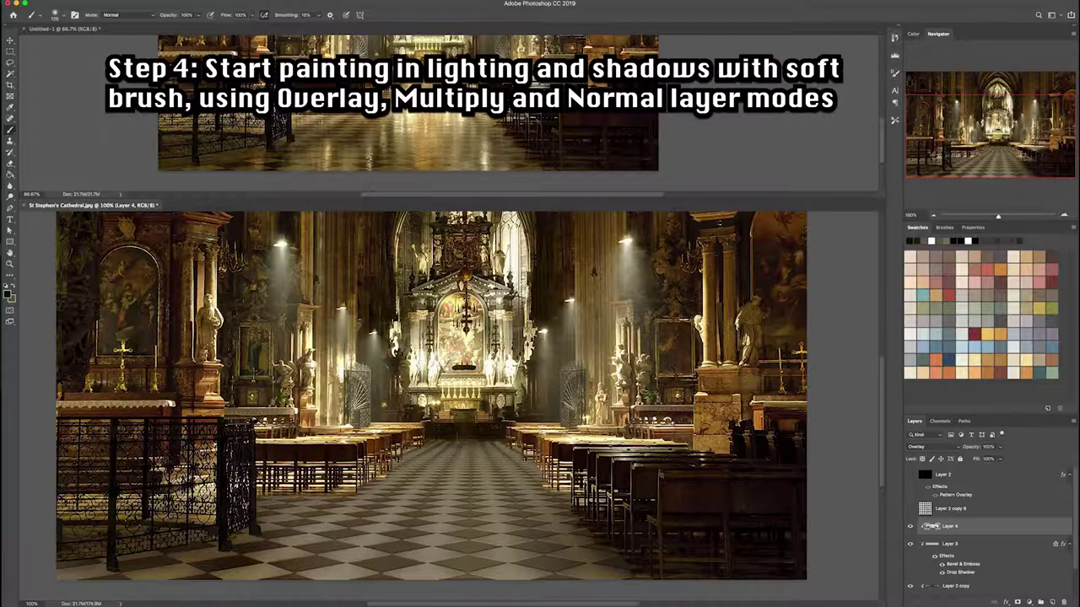
click(1035, 296)
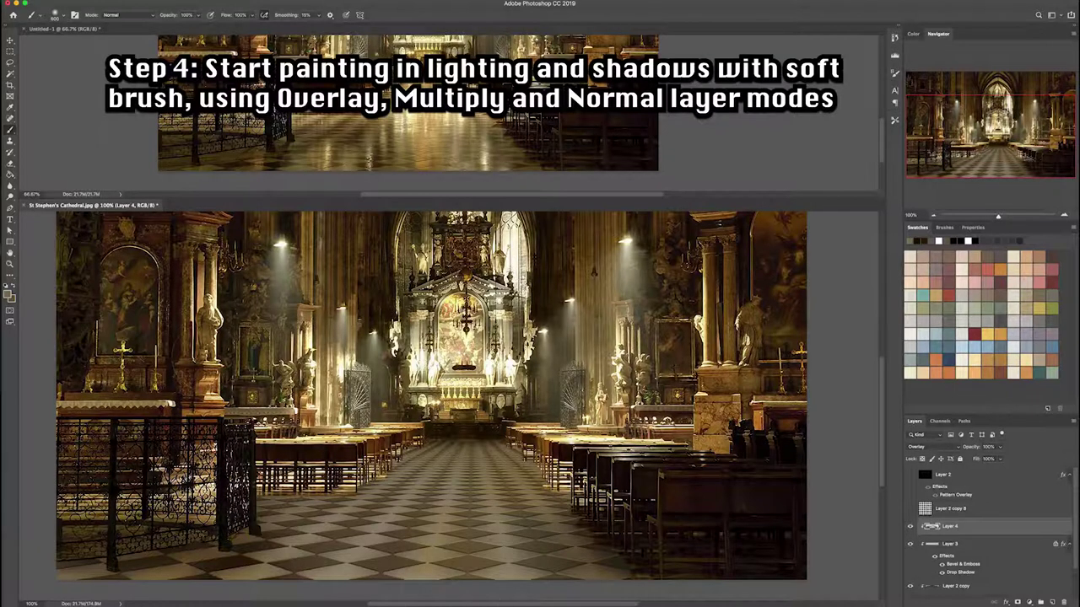
drag(435, 420, 407, 412)
- Sample colours from the image and dab faint dark shadows on the lower and middle floor
alt+click(619, 469)
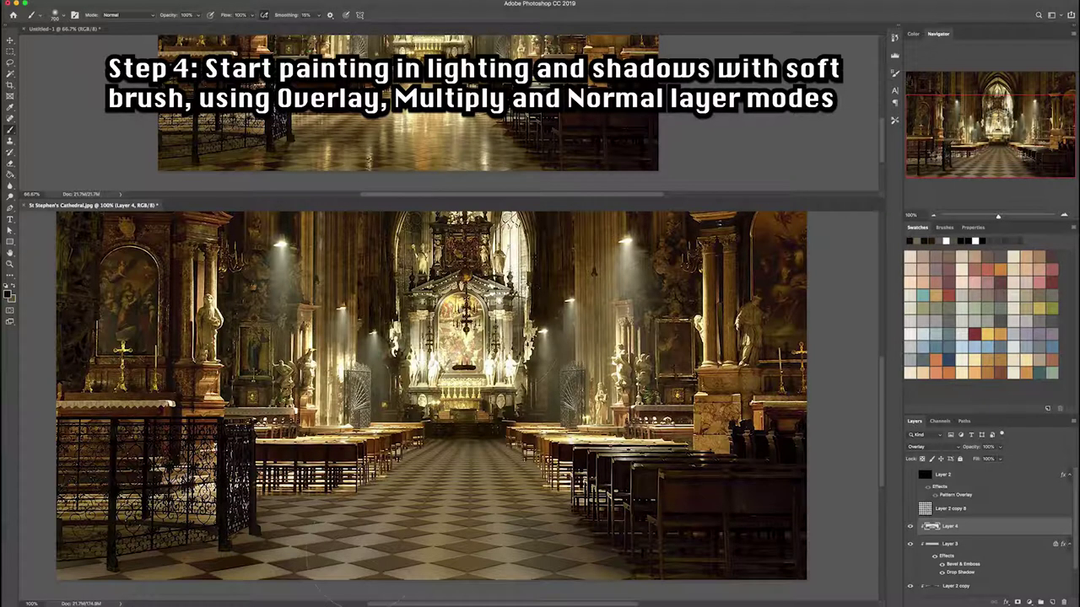
click(361, 528)
key(ctrl+z)
click(394, 560)
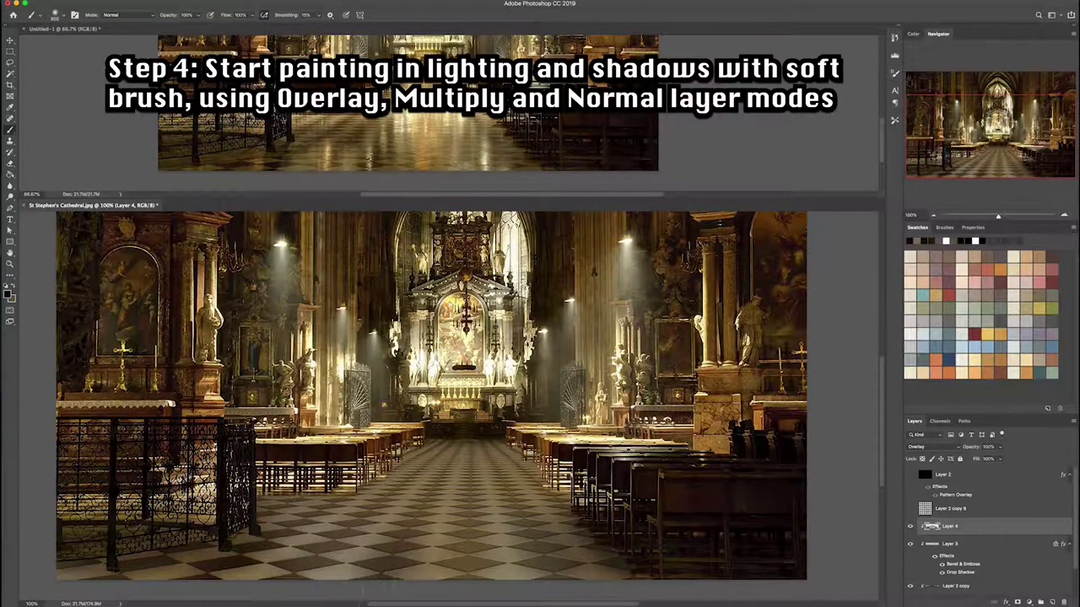
click(335, 571)
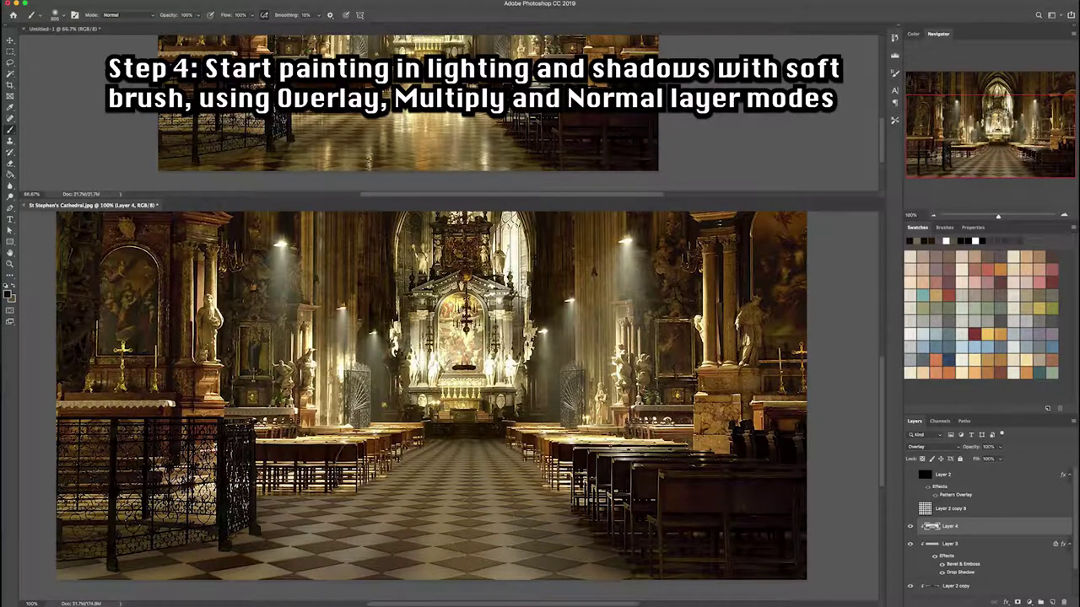
click(372, 488)
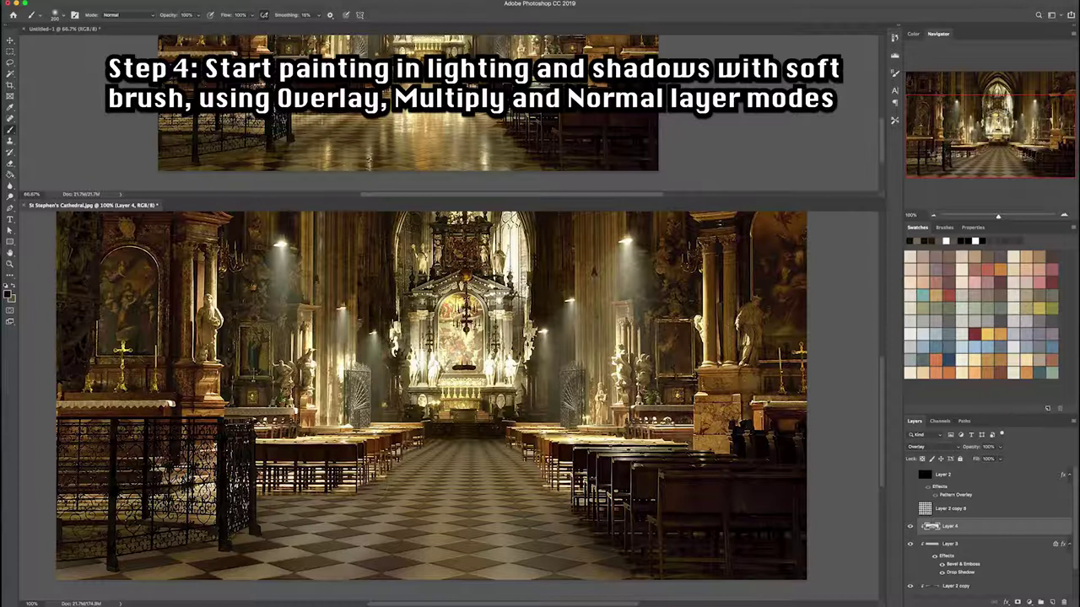
alt+click(759, 407)
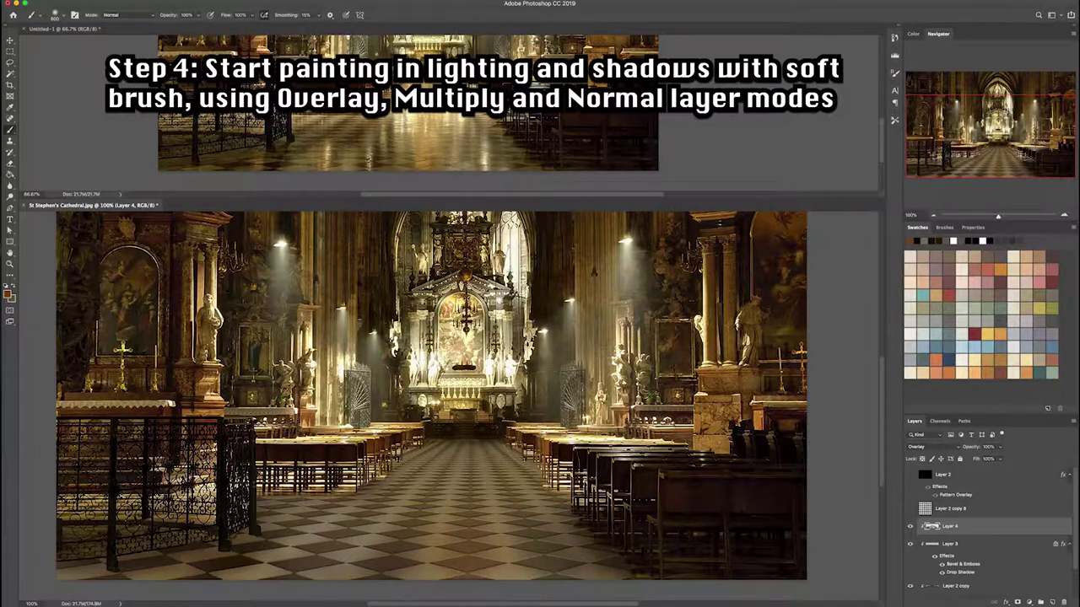
drag(461, 489, 428, 471)
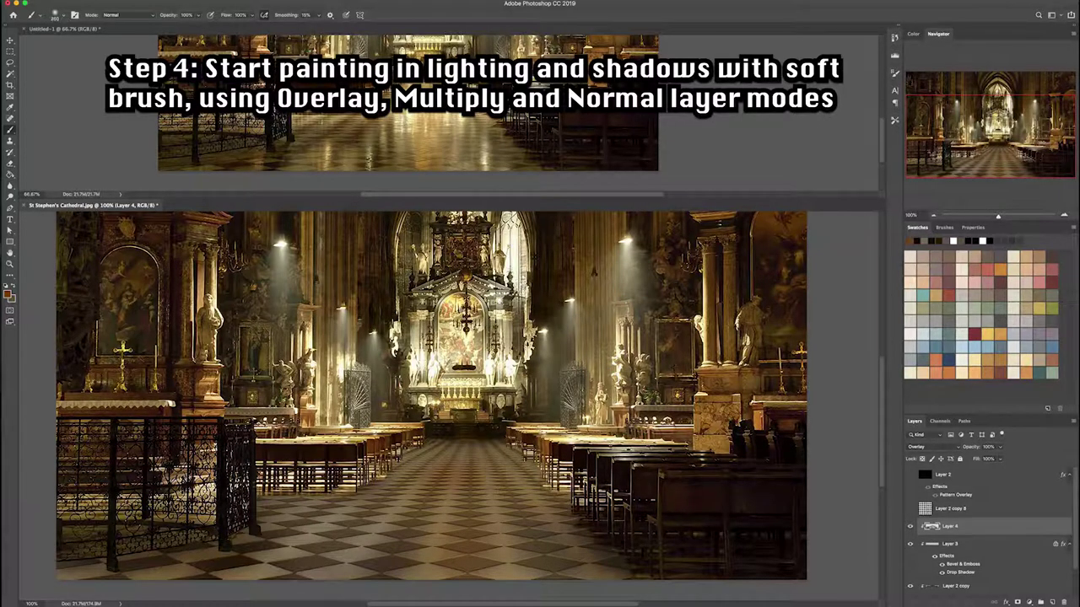
key(ctrl+z)
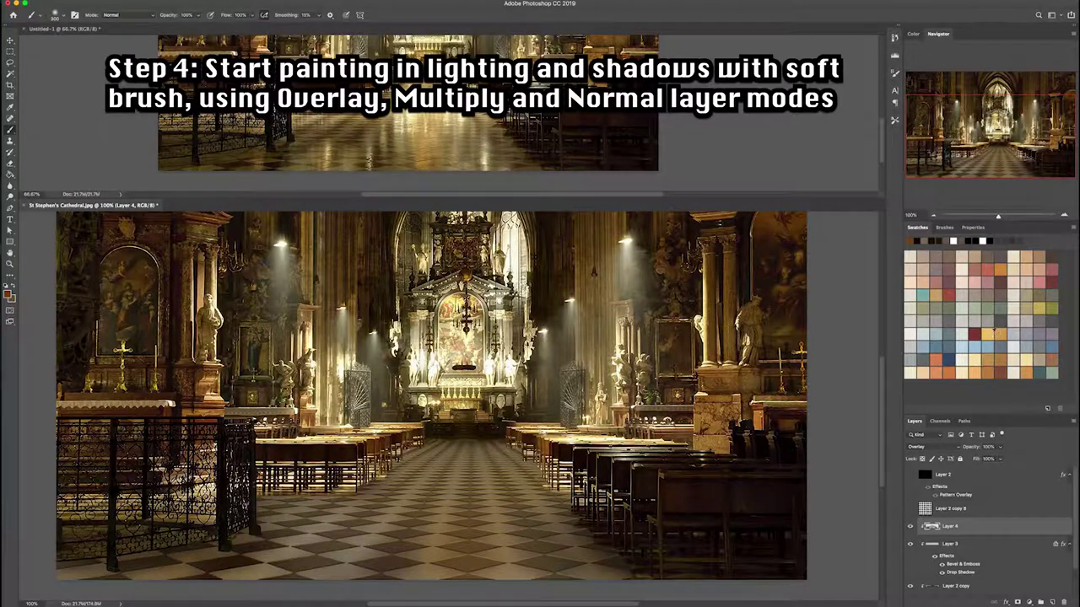
- Paint soft yellow light across the centre of the checkered floor
click(991, 335)
drag(346, 506, 539, 460)
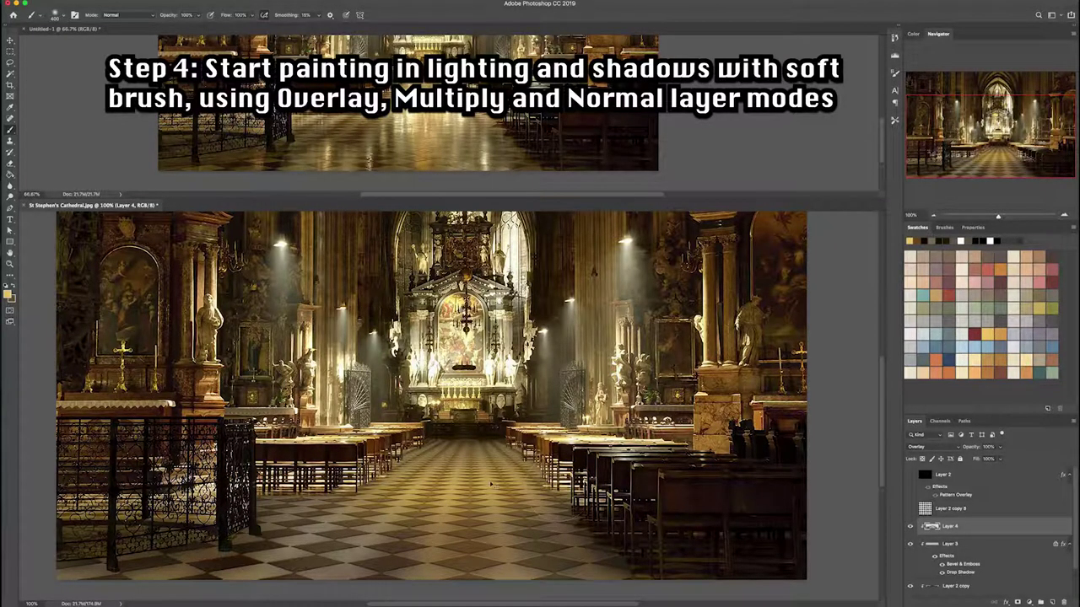
key(ctrl+z)
drag(380, 497, 548, 480)
key(ctrl+z)
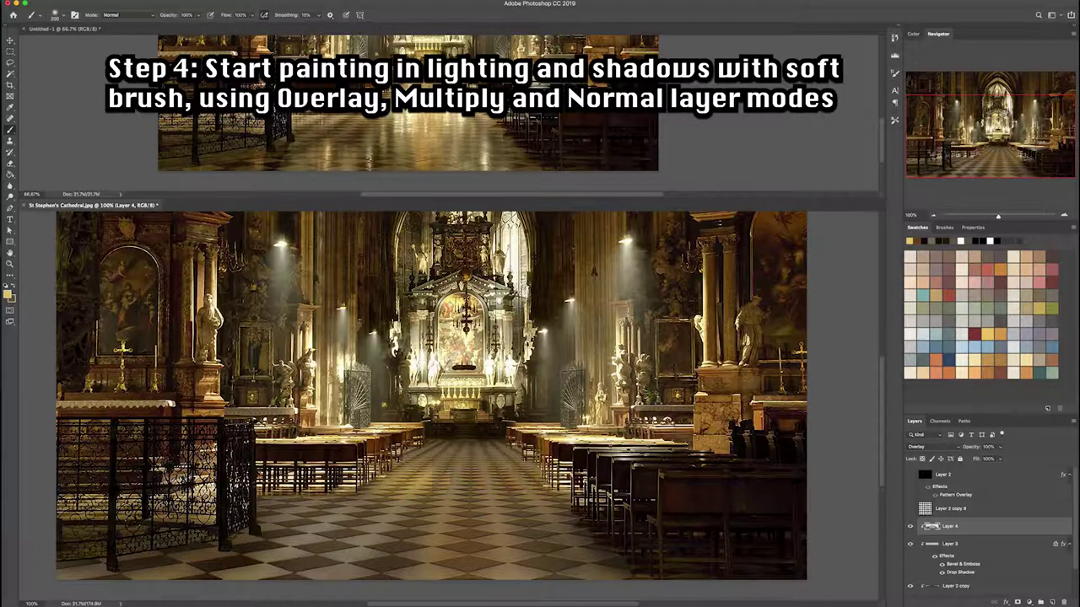
drag(372, 487, 540, 472)
drag(418, 485, 566, 490)
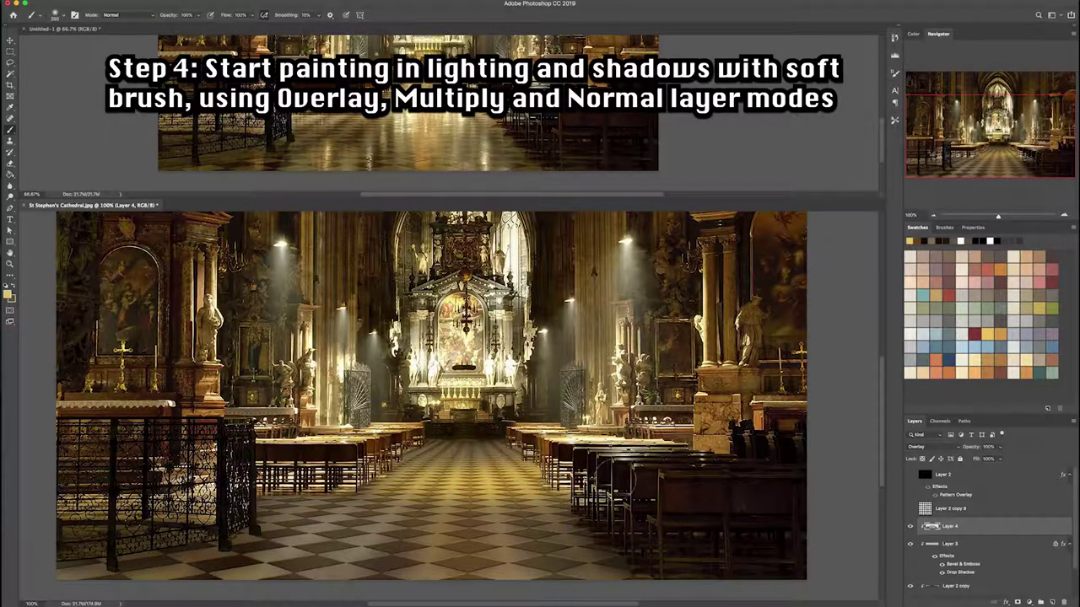
- Add a light band near the altar, then zoom out to view the whole cathedral
drag(415, 448, 518, 448)
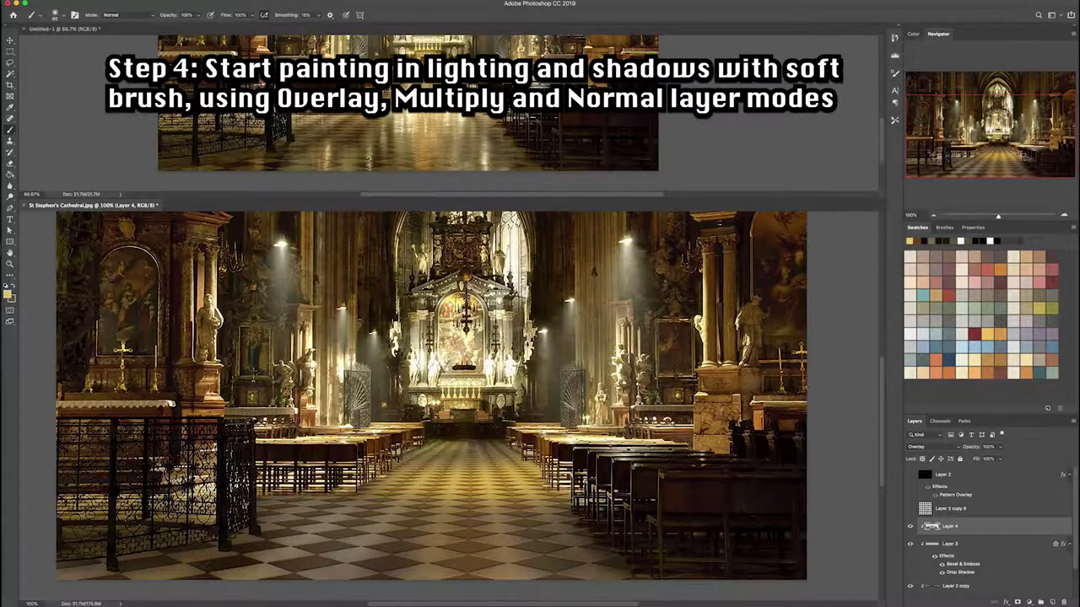
key(ctrl+z)
mouse_move(422, 450)
mouse_down()
mouse_move(518, 451)
mouse_move(505, 446)
mouse_up()
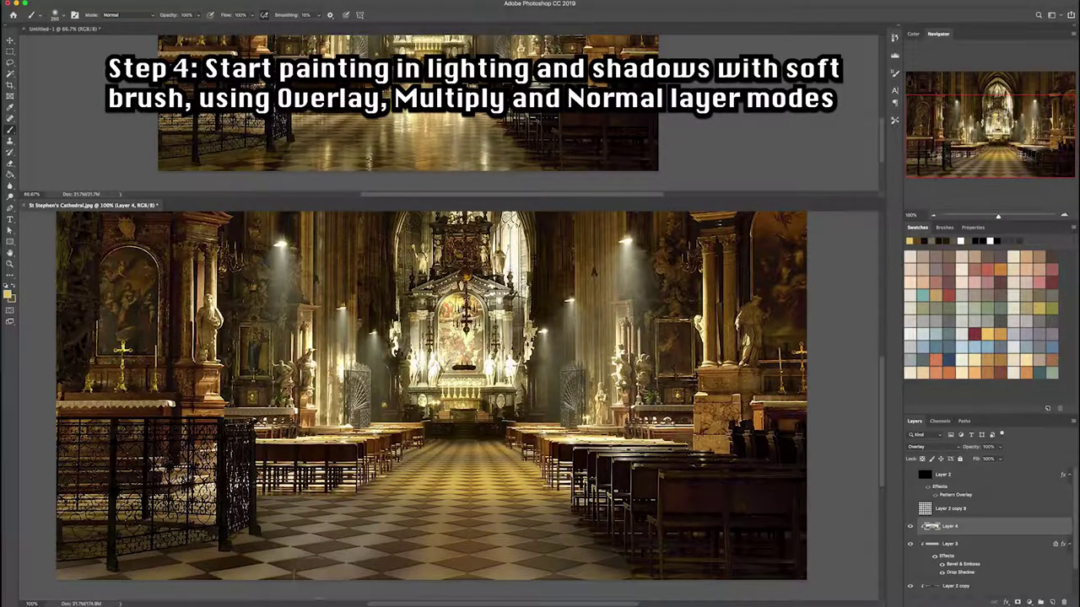
drag(312, 561, 342, 553)
key(ctrl+z)
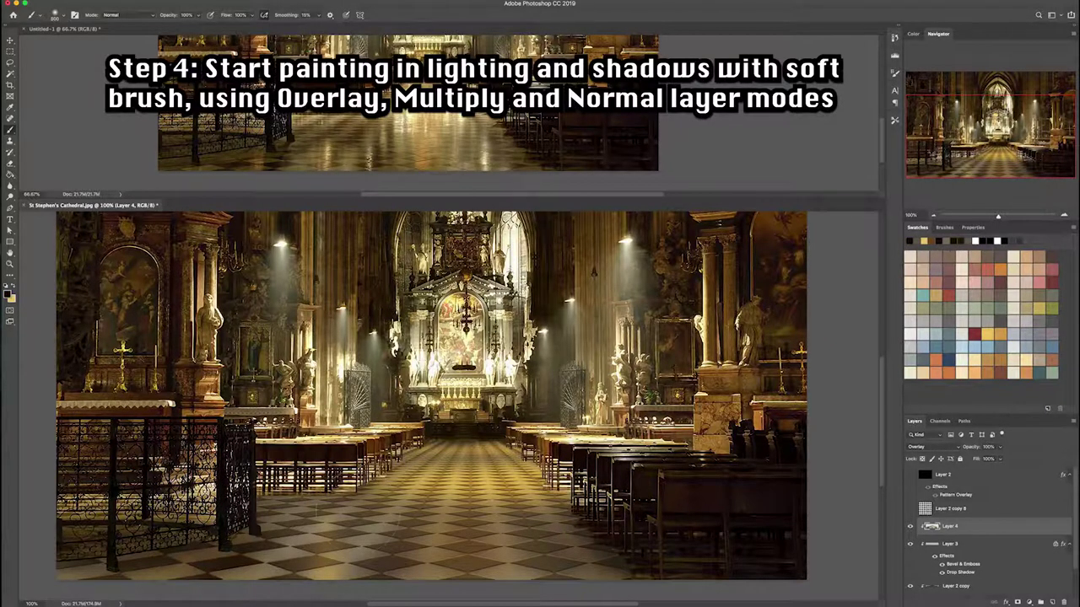
key(ctrl+minus)
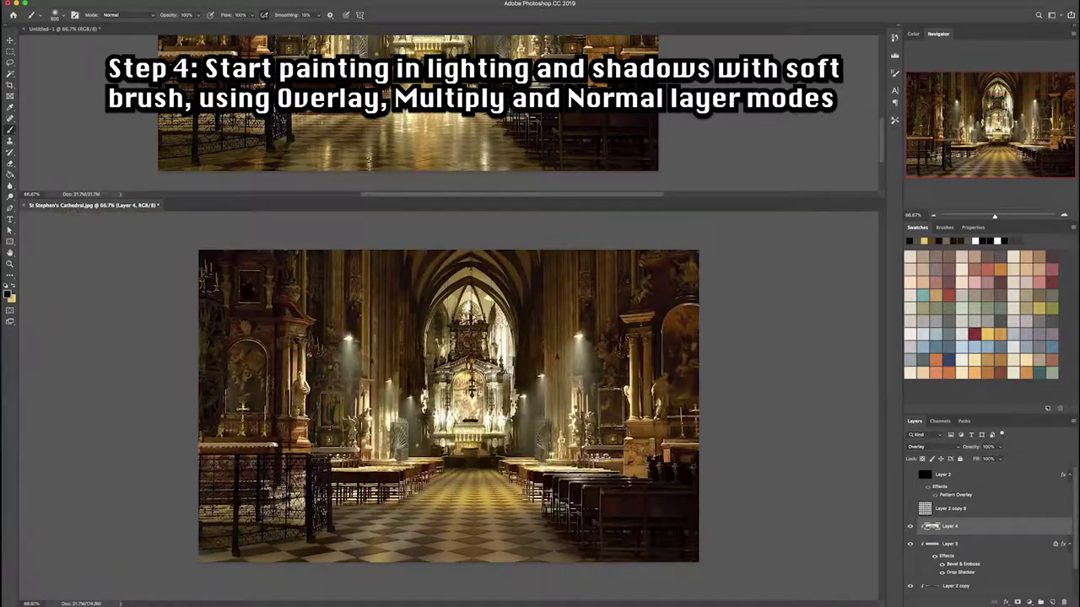
- Darken the lower-left floor and lighten the railing area with a new colour
drag(354, 531, 396, 533)
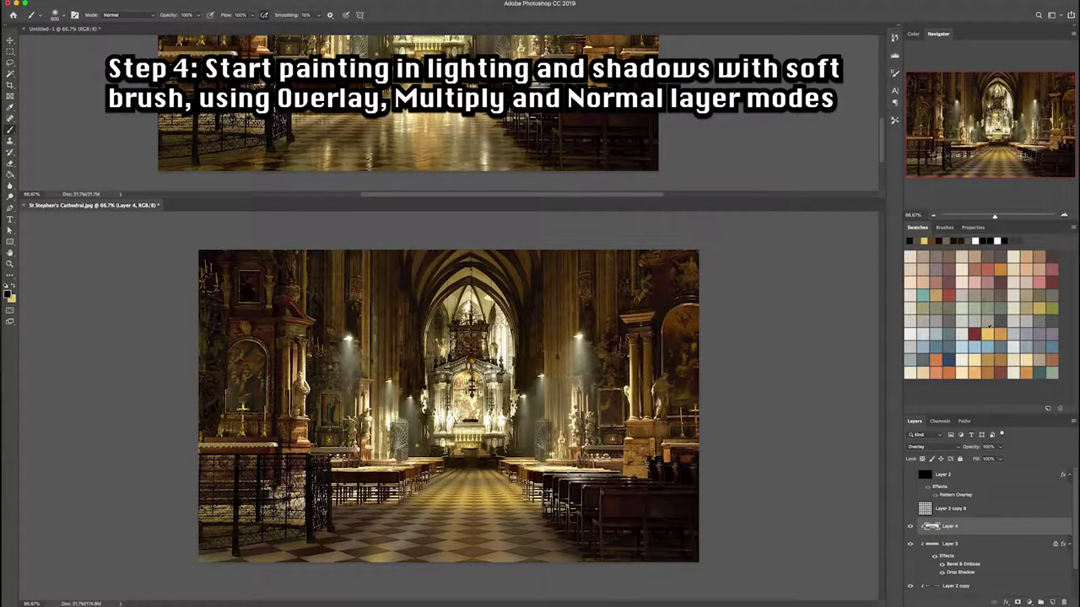
click(1005, 295)
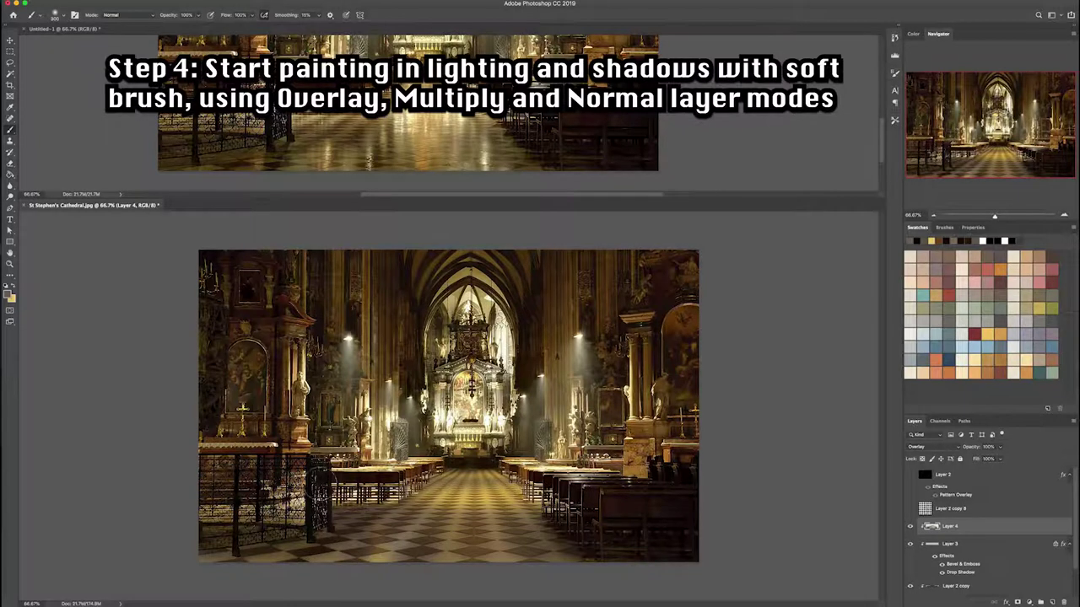
mouse_move(278, 540)
mouse_down()
mouse_move(331, 533)
mouse_move(331, 514)
mouse_move(391, 479)
mouse_up()
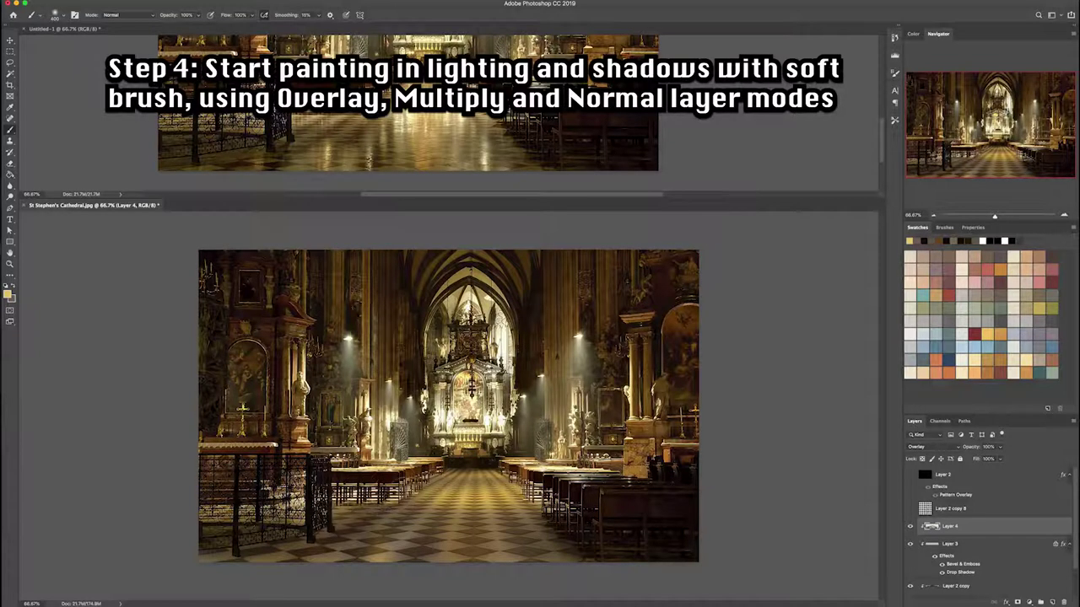
- Try light cream strokes in front of the altar, then darken the right pews
click(982, 358)
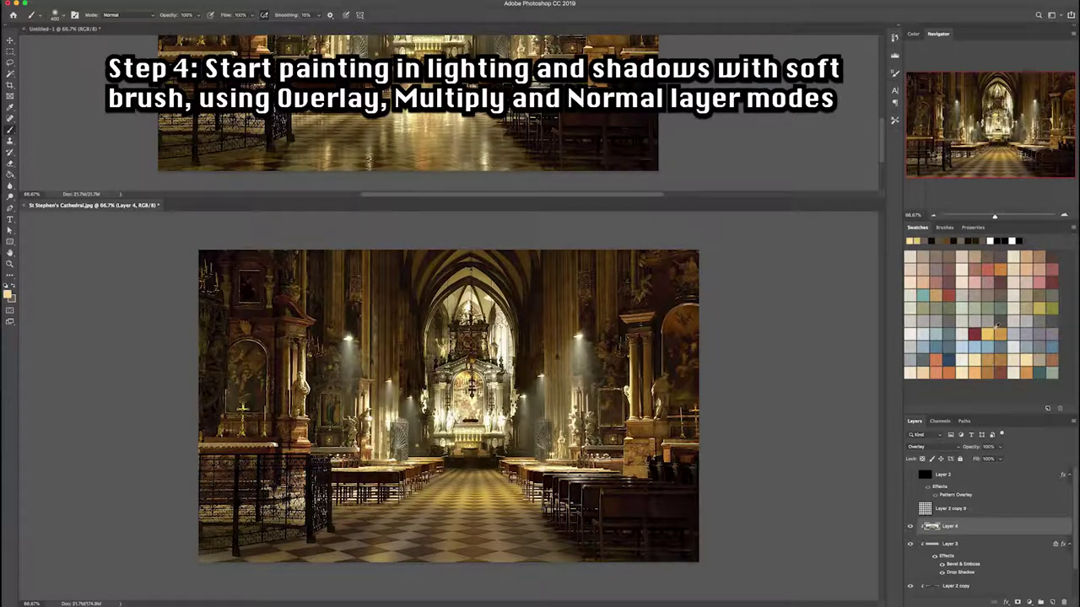
drag(398, 506, 481, 493)
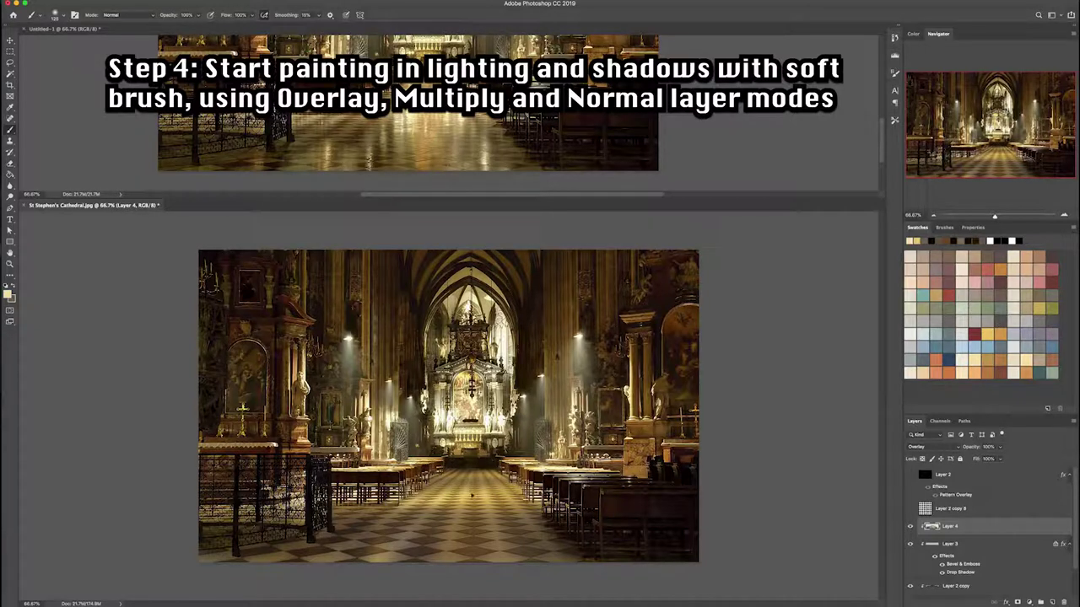
key(ctrl+z)
mouse_move(411, 504)
mouse_down()
mouse_move(531, 495)
mouse_move(519, 494)
mouse_up()
key(ctrl+z)
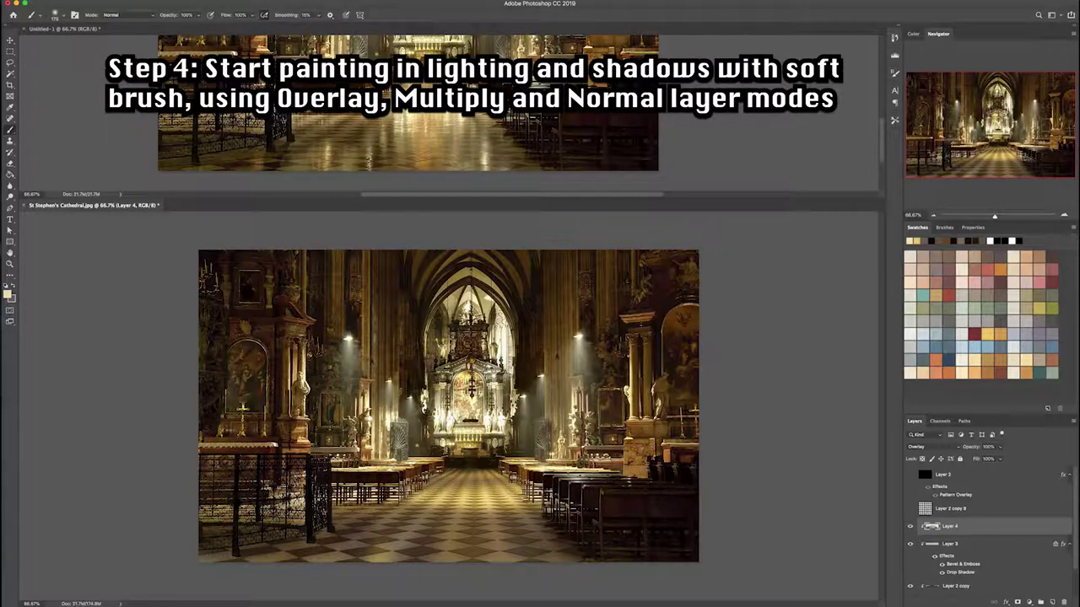
mouse_move(441, 475)
mouse_down()
mouse_move(502, 473)
mouse_move(476, 475)
mouse_up()
key(ctrl+z)
key(ctrl+z)
drag(582, 486, 600, 503)
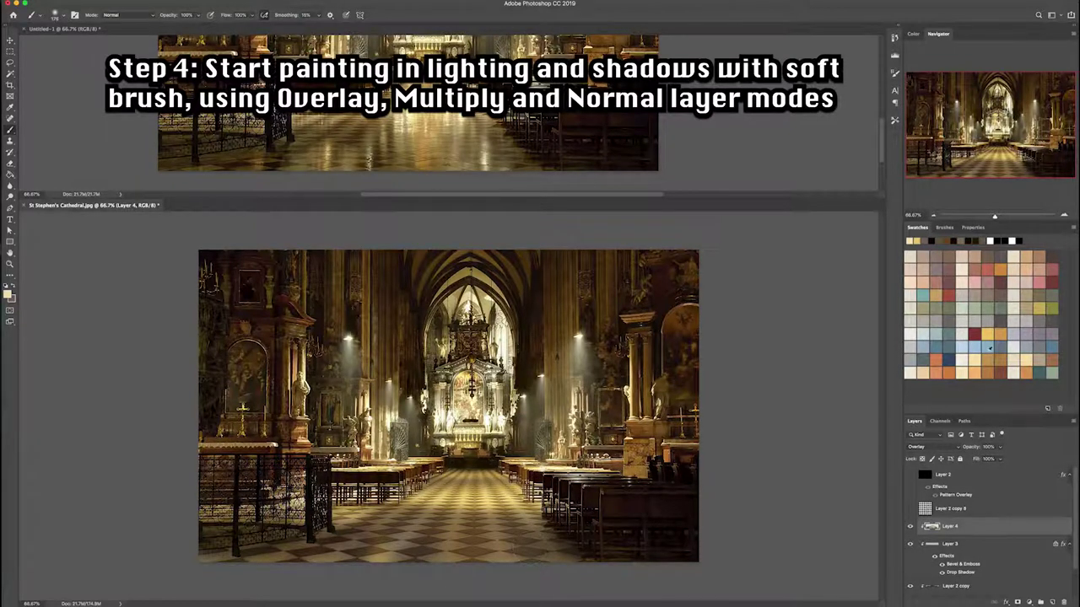
- Paint a soft bright glow on the lower floor and a warm golden glow at centre
click(924, 305)
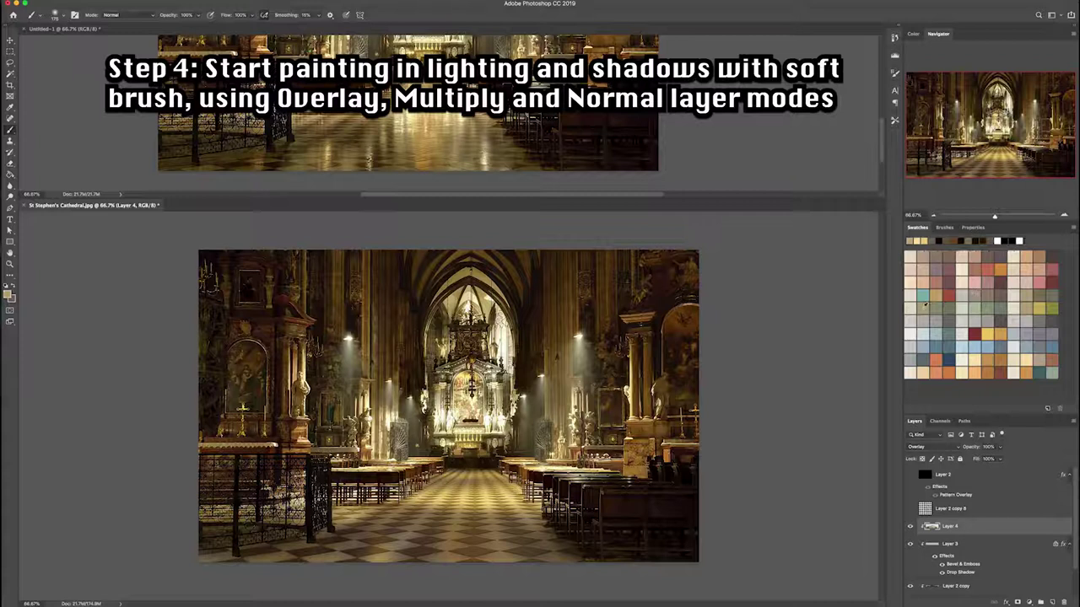
drag(572, 544, 523, 540)
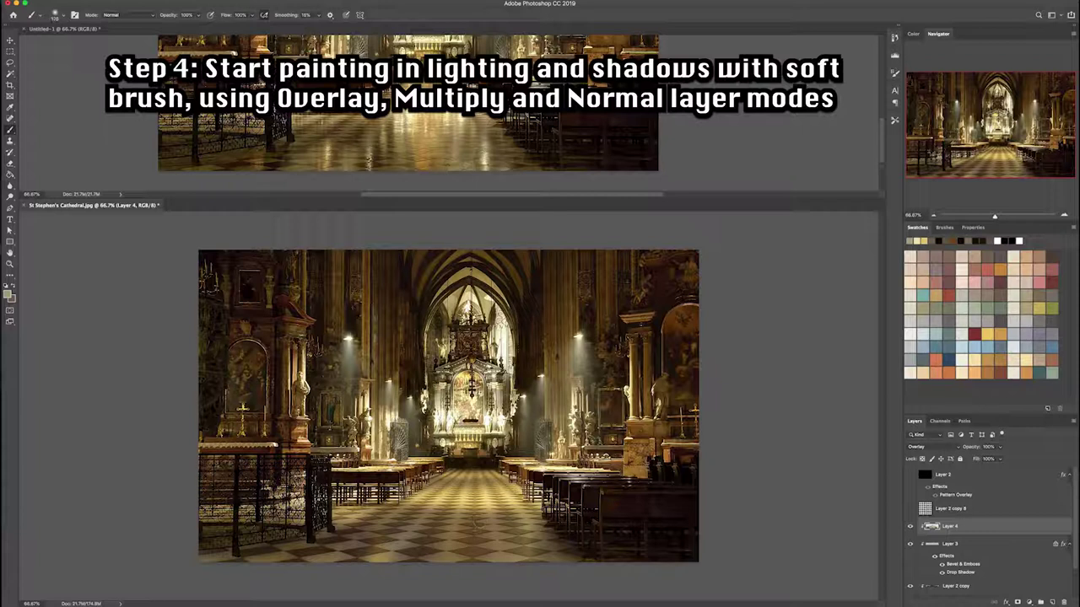
alt+click(655, 411)
alt+click(674, 451)
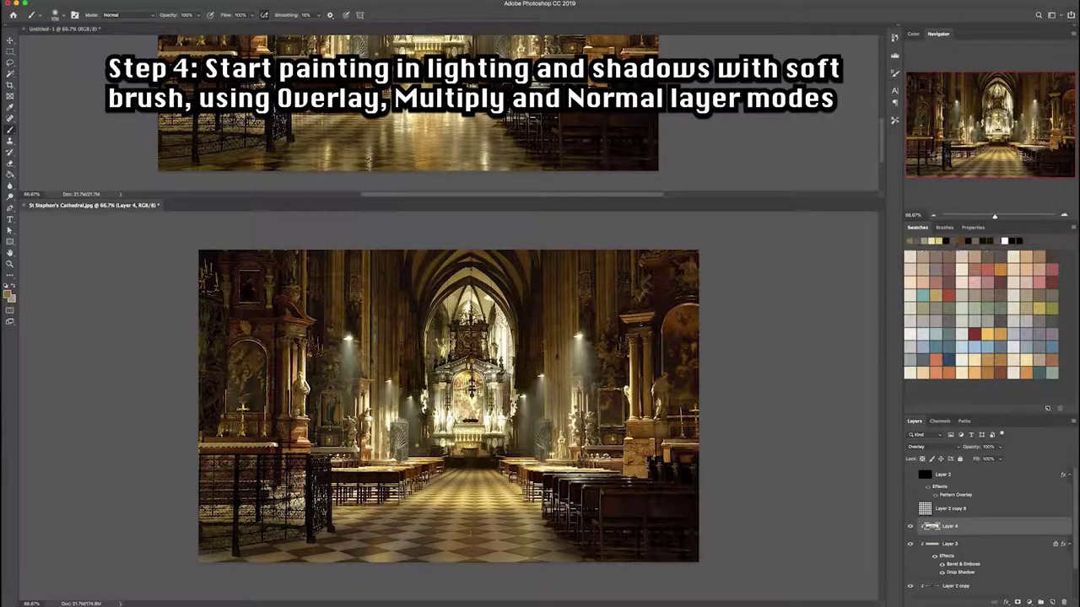
drag(455, 527, 496, 523)
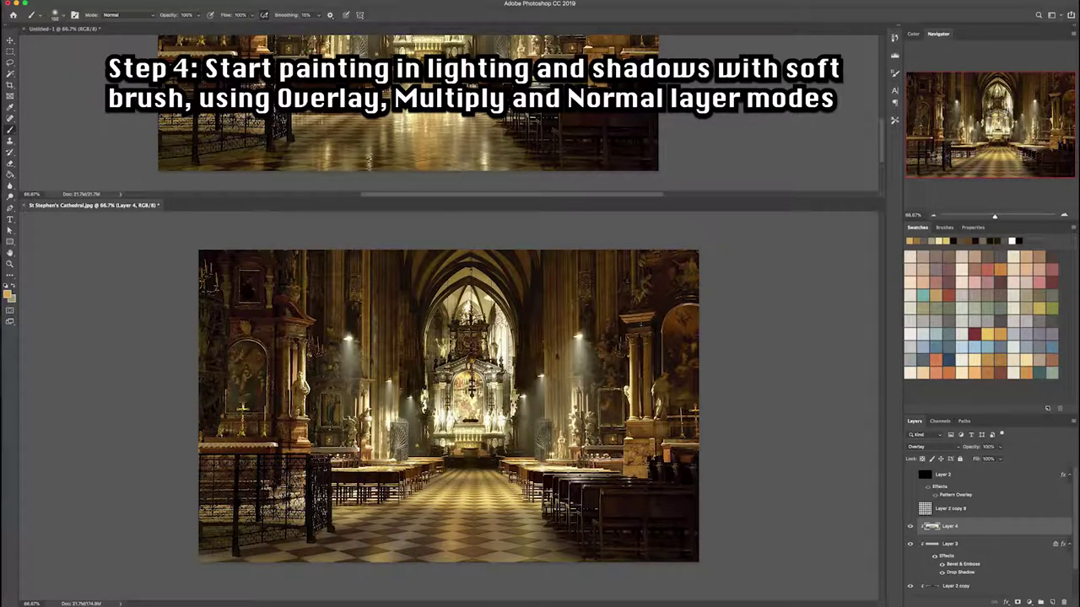
drag(461, 531, 455, 515)
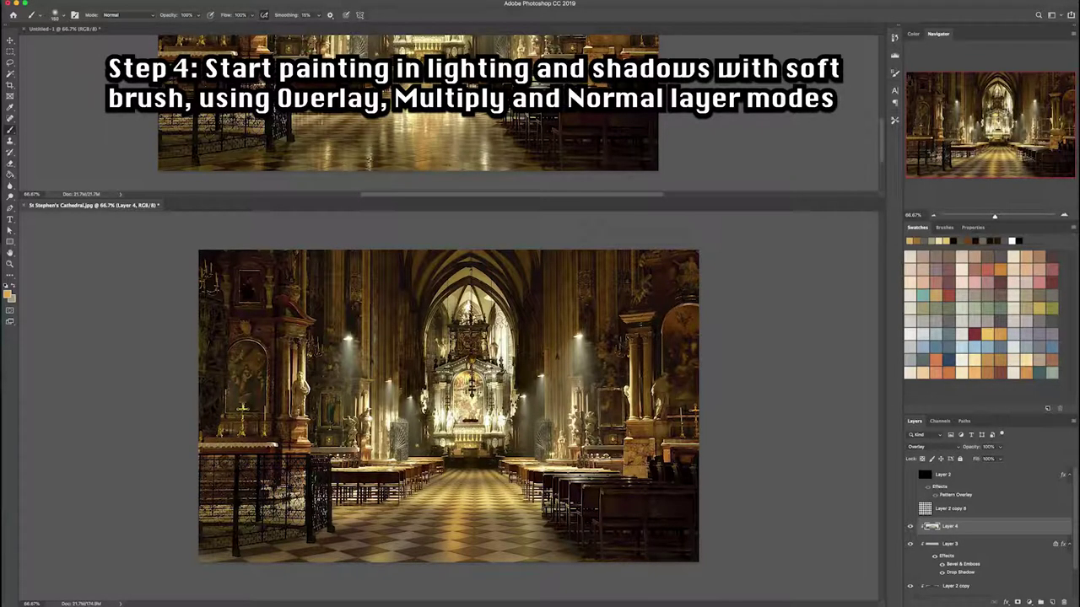
- Add dark shading to the floor left of centre and in front of the altar
click(387, 495)
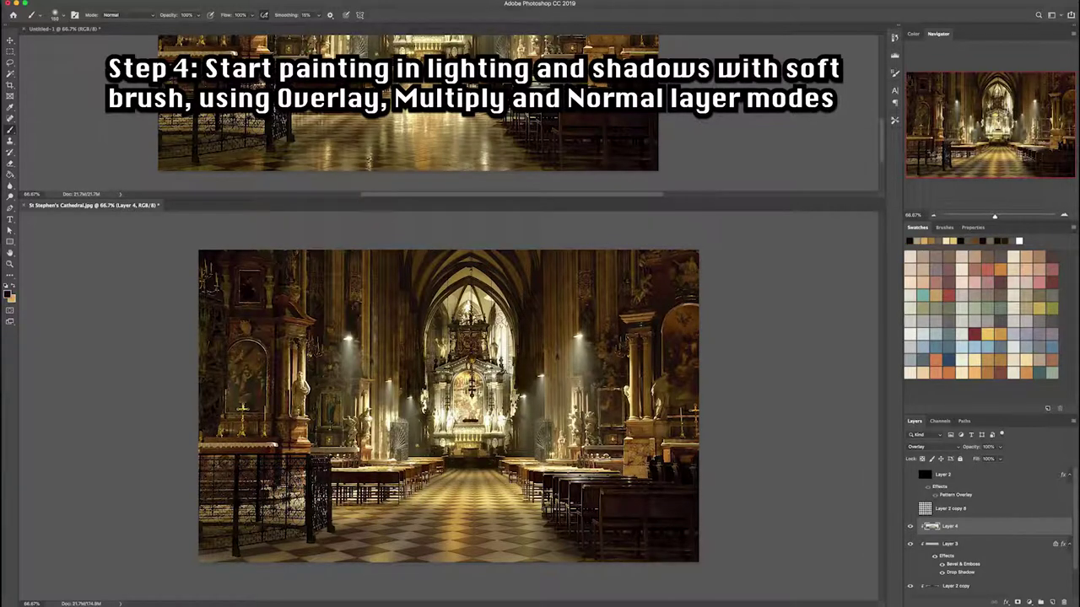
drag(337, 509, 405, 506)
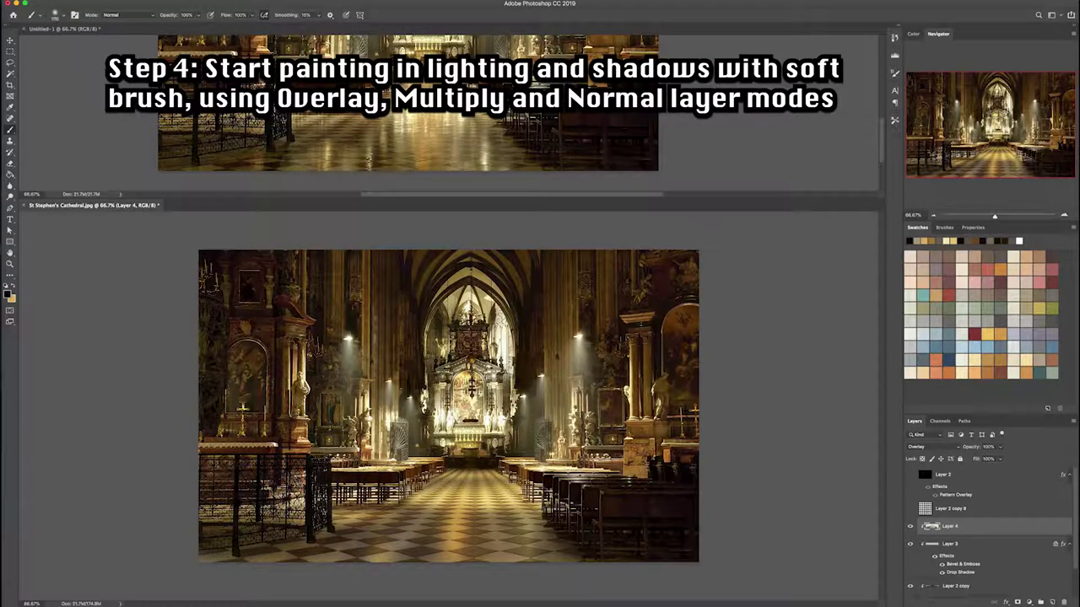
click(526, 501)
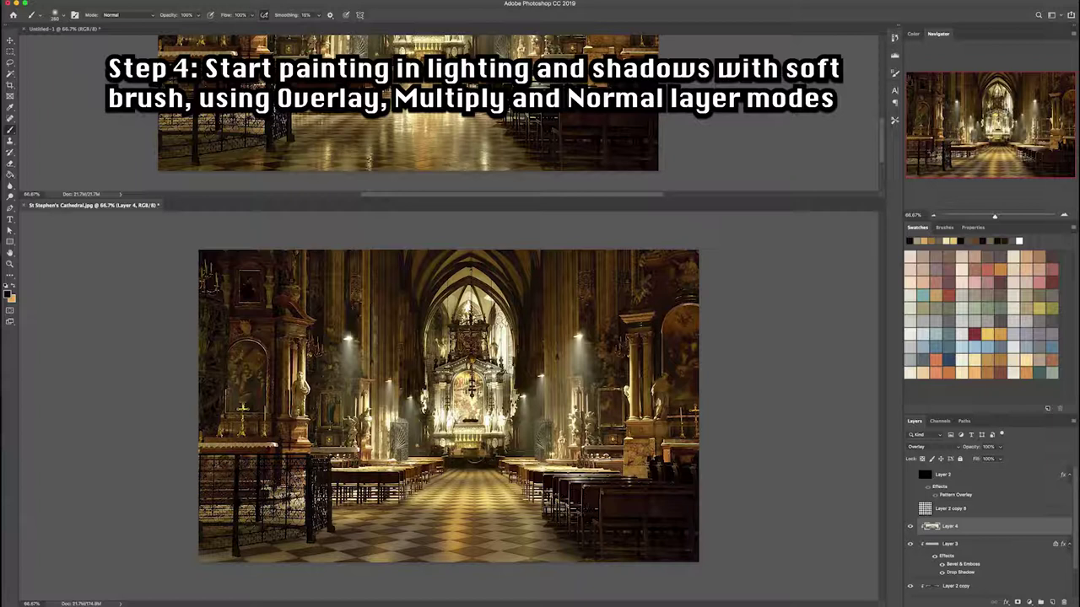
click(462, 469)
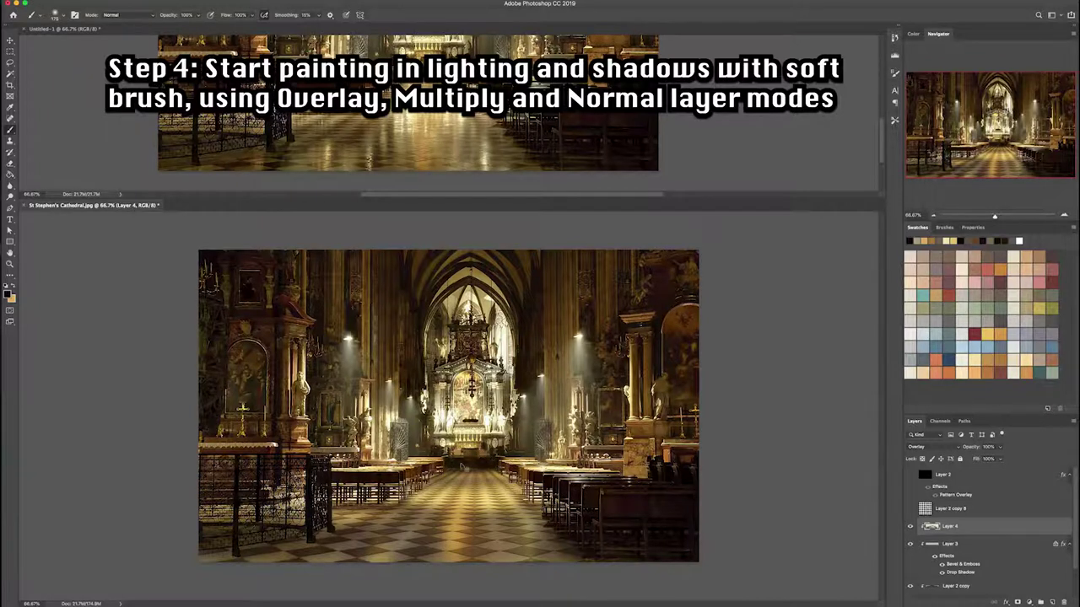
drag(503, 467, 447, 472)
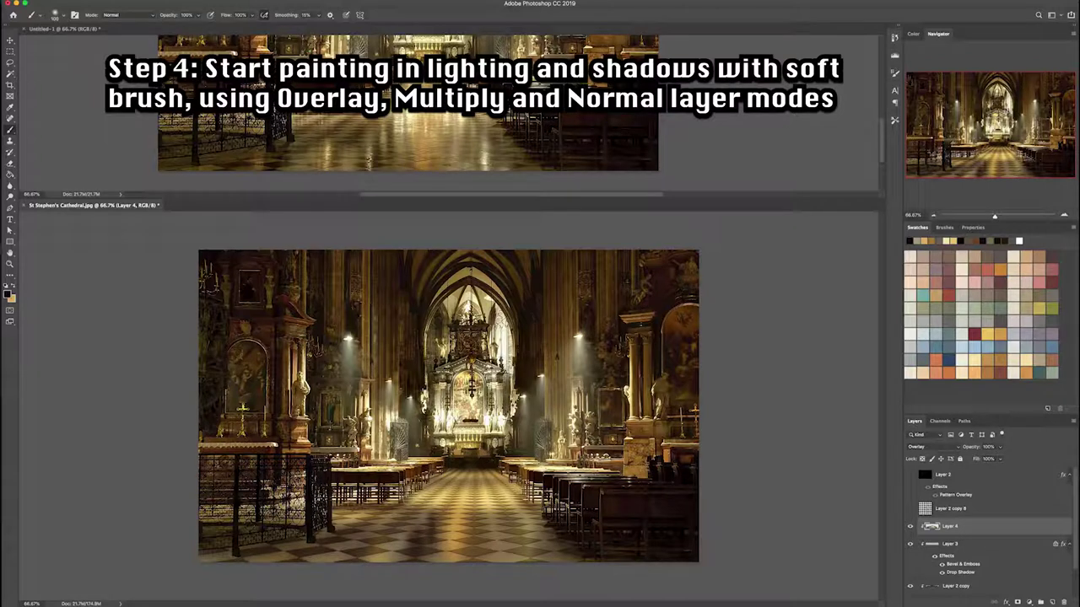
mouse_move(378, 537)
mouse_down()
mouse_move(398, 528)
mouse_move(388, 513)
mouse_up()
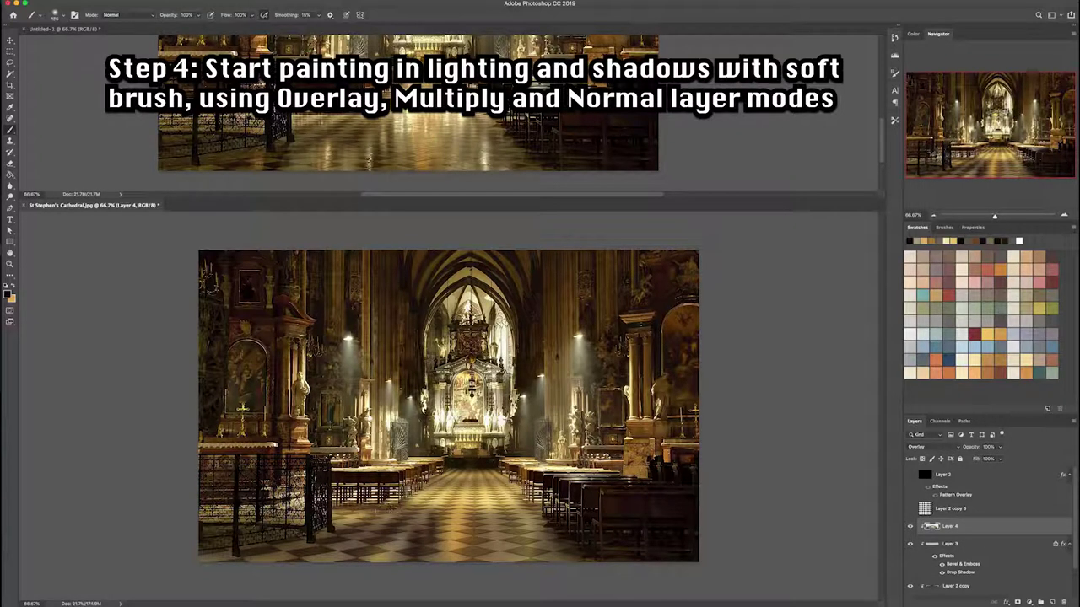
- Swap to white and add small highlights on the floor near and right of centre
key(x)
click(446, 407)
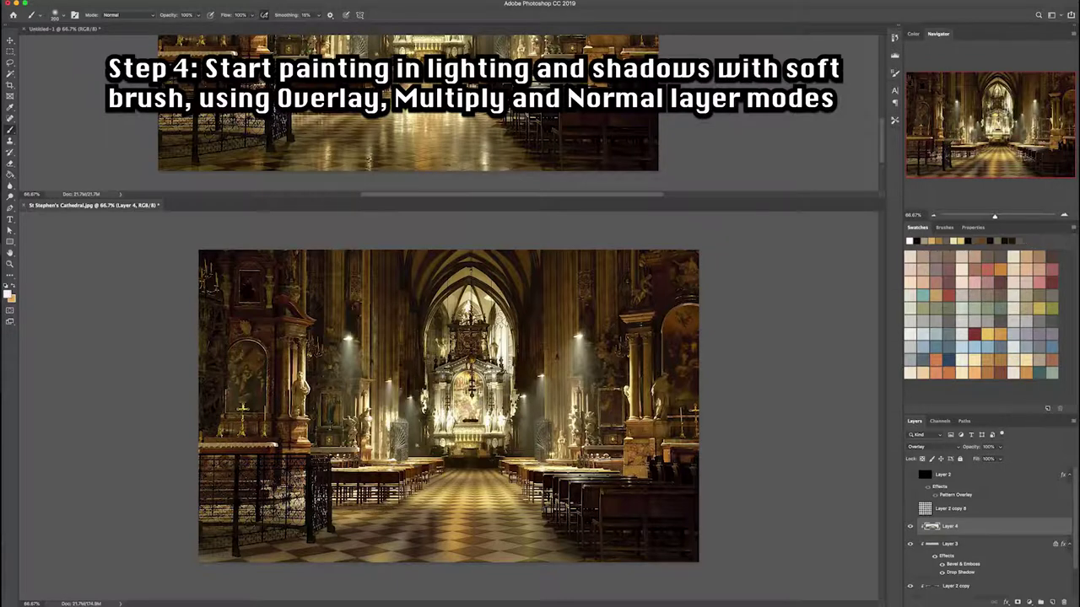
drag(452, 502, 462, 501)
drag(510, 501, 521, 498)
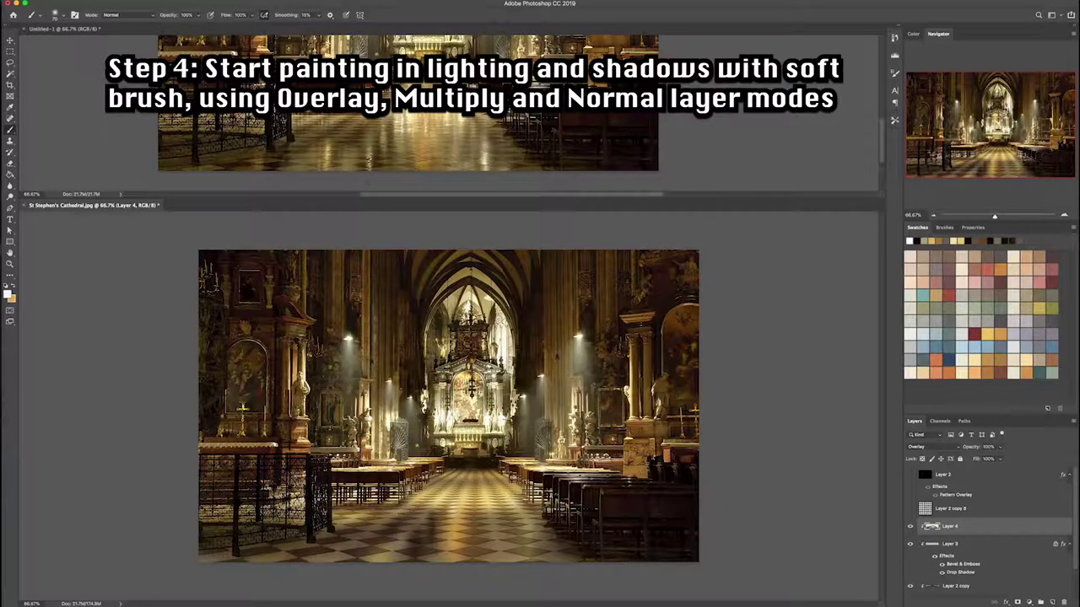
- Add Layer 5 in Color Dodge mode, trial a glow stroke, and sample a warm floor colour
click(1051, 602)
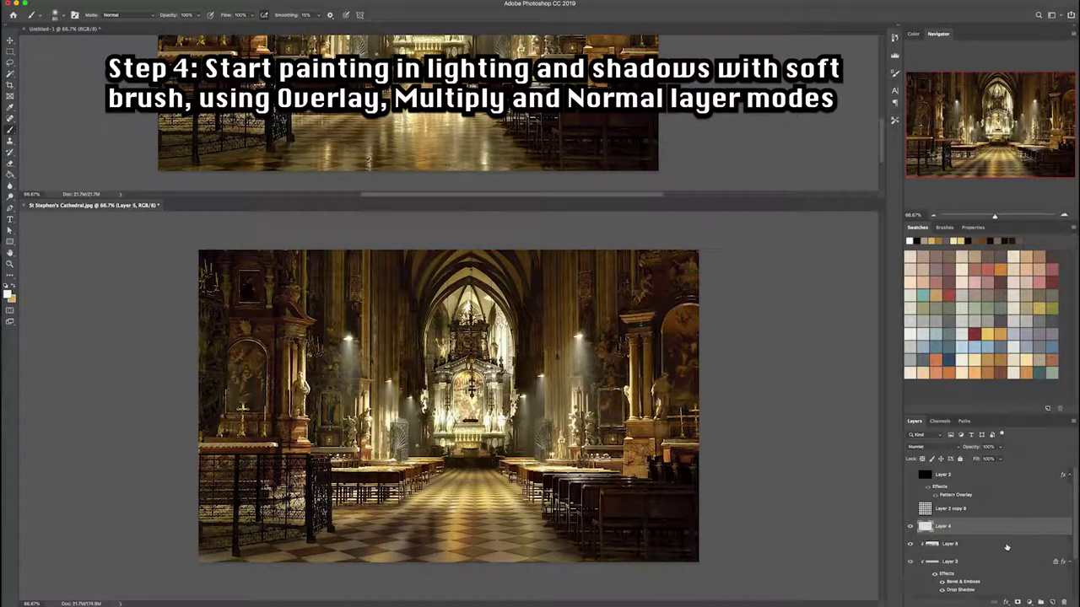
click(927, 446)
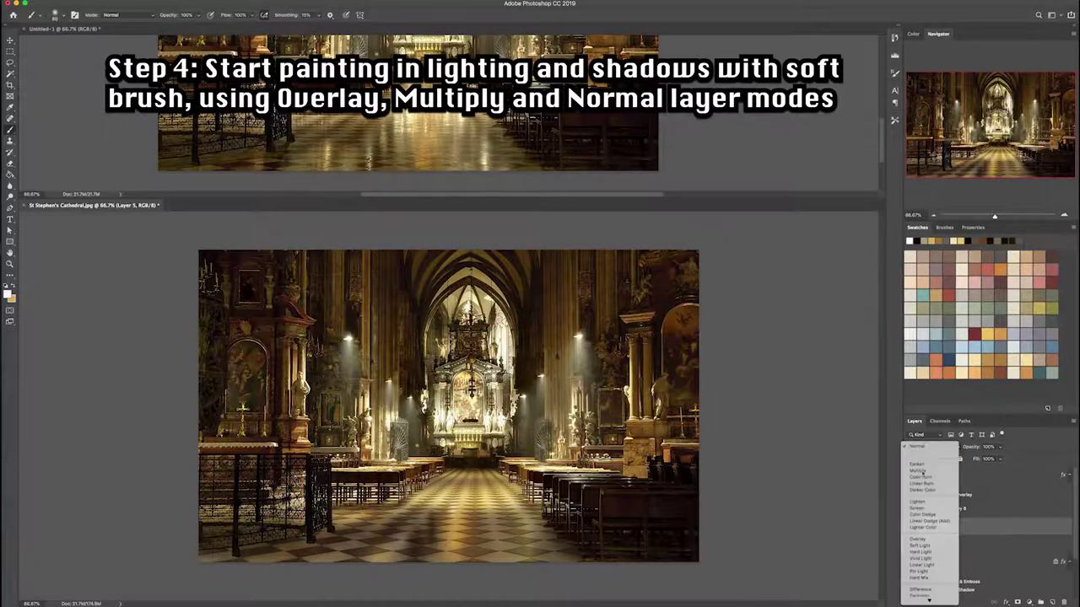
click(923, 515)
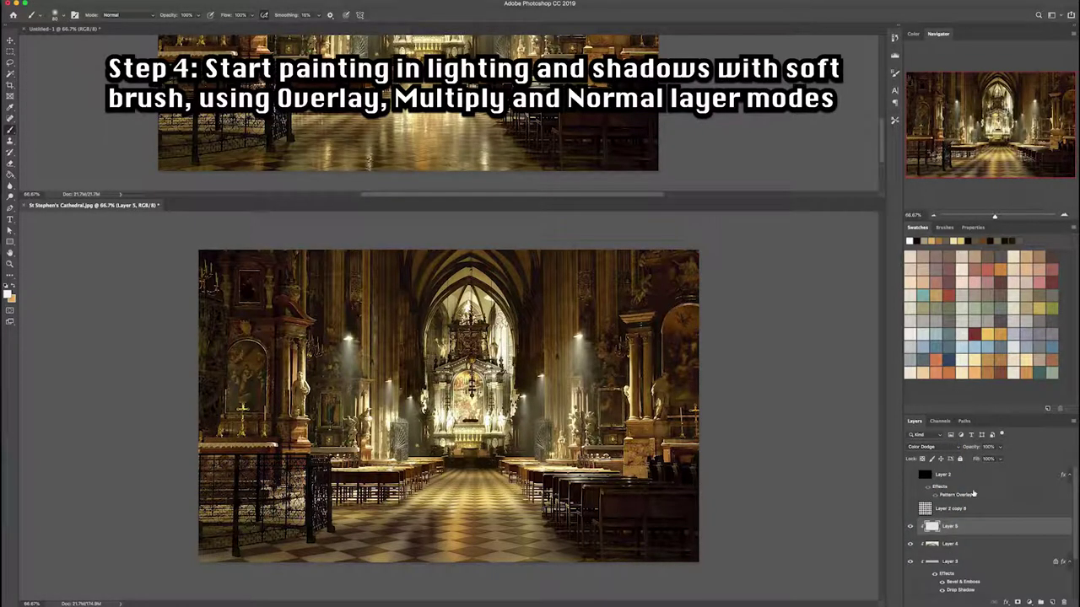
click(1012, 287)
mouse_move(422, 498)
mouse_down()
mouse_move(462, 502)
mouse_move(451, 503)
mouse_up()
key(ctrl+z)
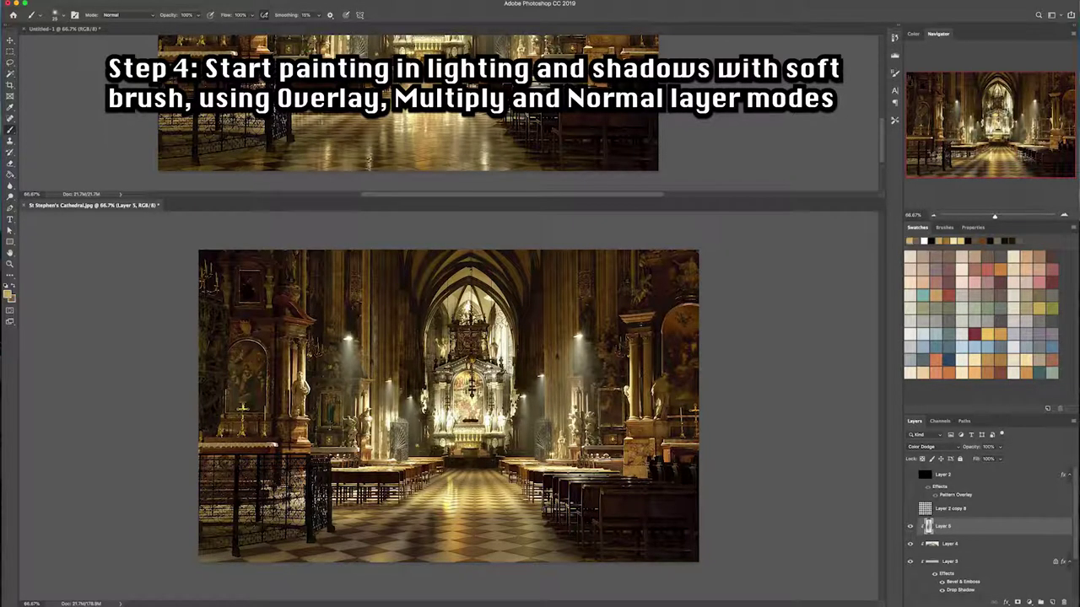
drag(476, 495, 496, 500)
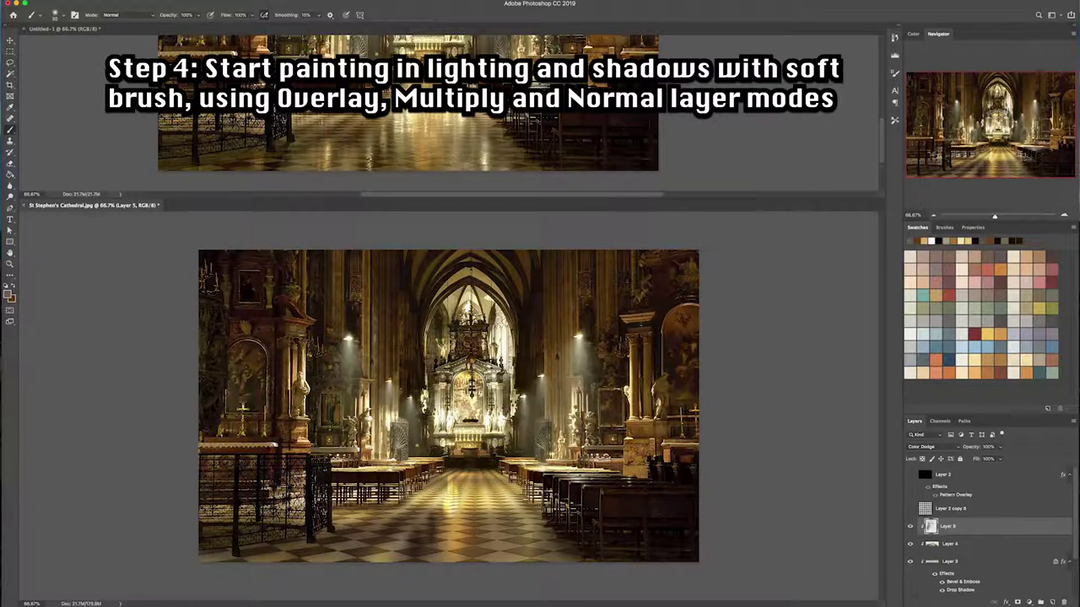
- Adjust colour and brush size, then brush warm Color Dodge glow onto the floor centre
key(x)
key(x)
key(bracketleft)
key(x)
key(x)
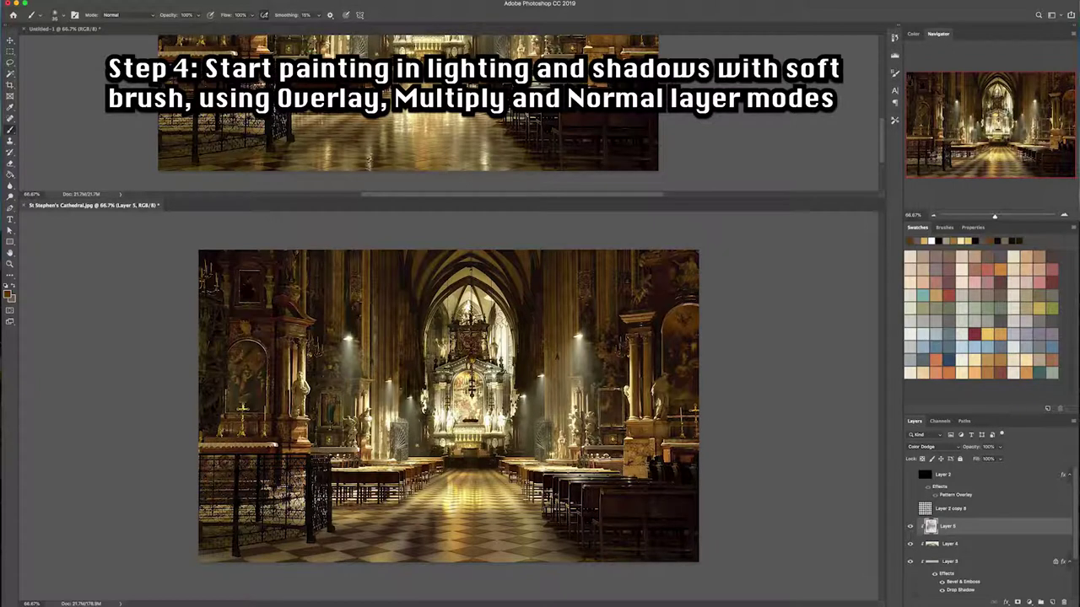
key(x)
click(961, 295)
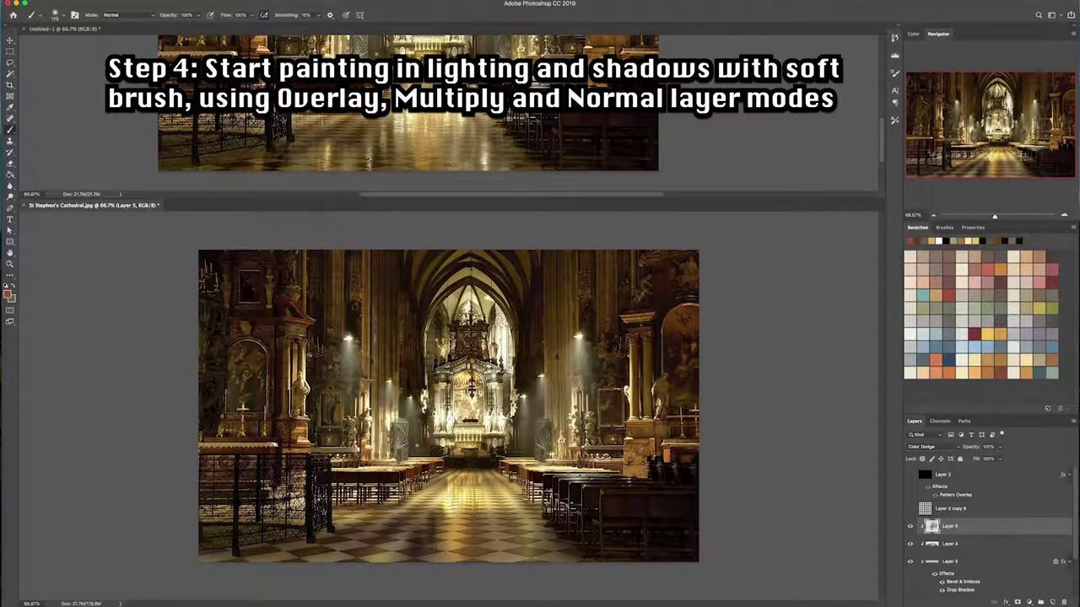
drag(444, 494, 499, 496)
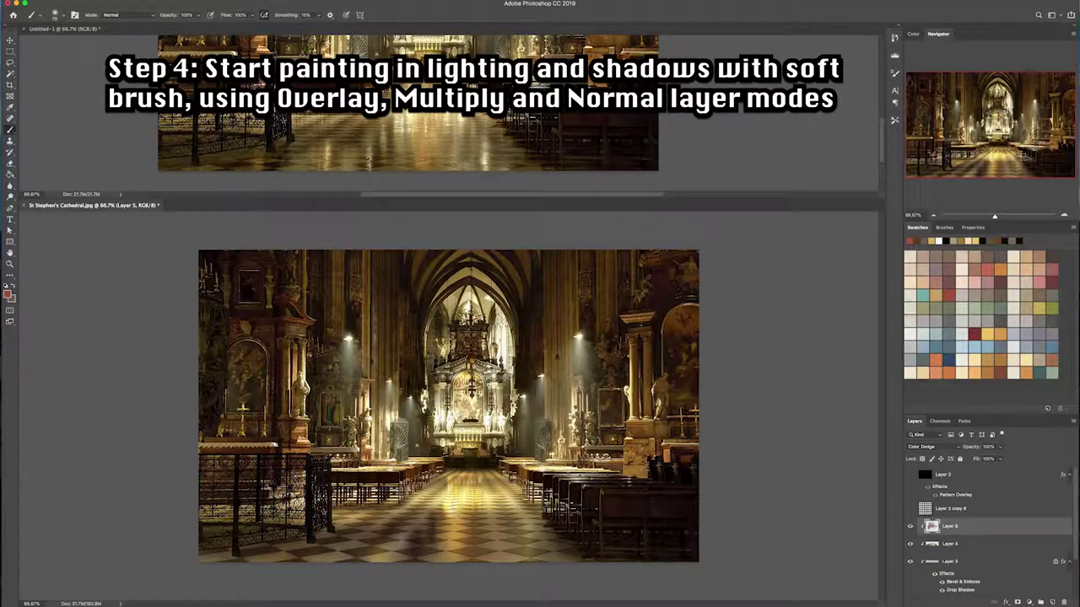
click(499, 499)
drag(502, 496, 503, 520)
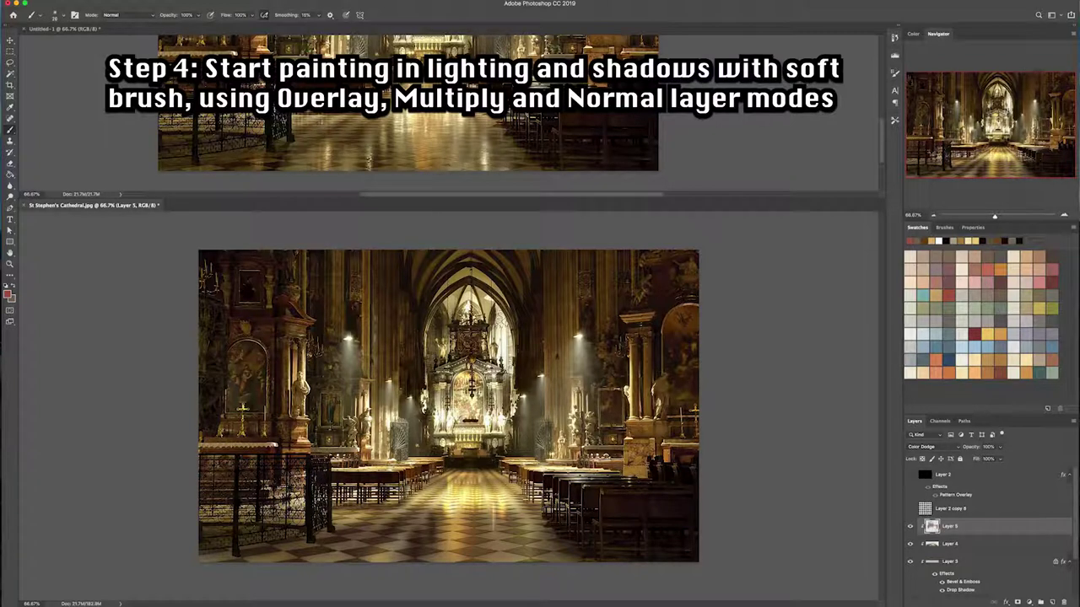
- Enlarge the brush and paint more glow on the middle floor and right of the aisle
key(bracketright)
key(bracketright)
key(bracketright)
drag(515, 489, 535, 506)
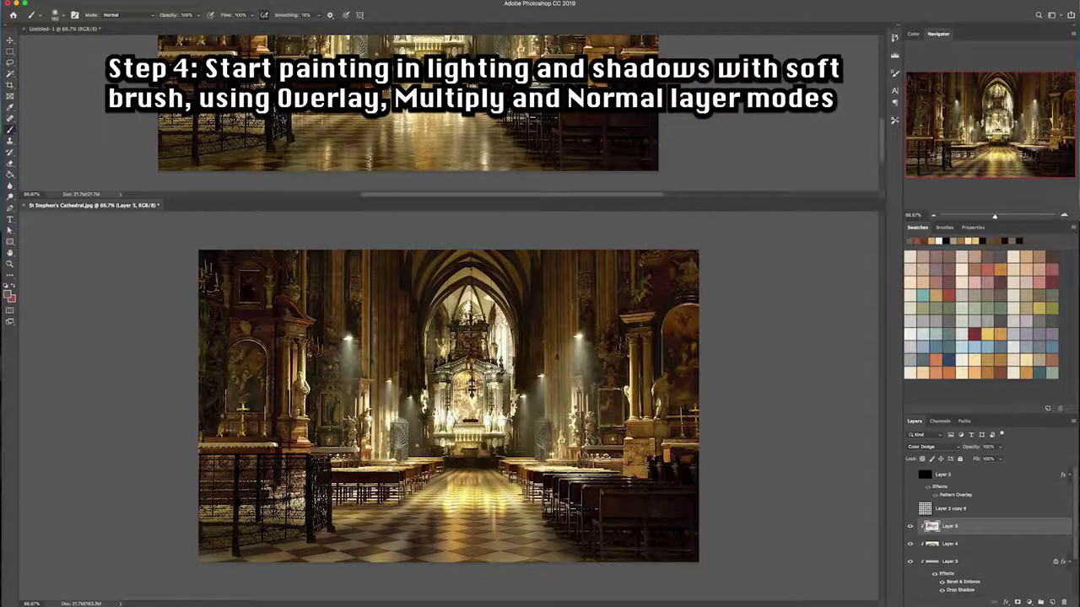
drag(545, 484, 563, 501)
drag(483, 480, 505, 484)
- Swap colours and brighten the lower floor with glowing vertical strips
key(x)
ctrl+alt+super+click(477, 467)
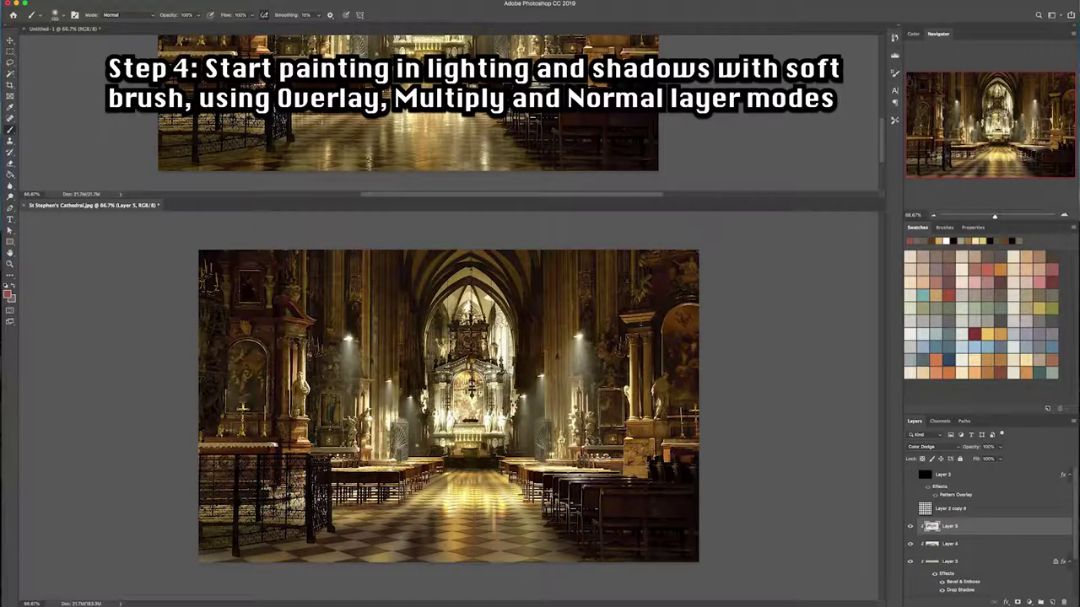
key(x)
mouse_move(471, 530)
mouse_down()
mouse_move(459, 550)
mouse_move(469, 553)
mouse_up()
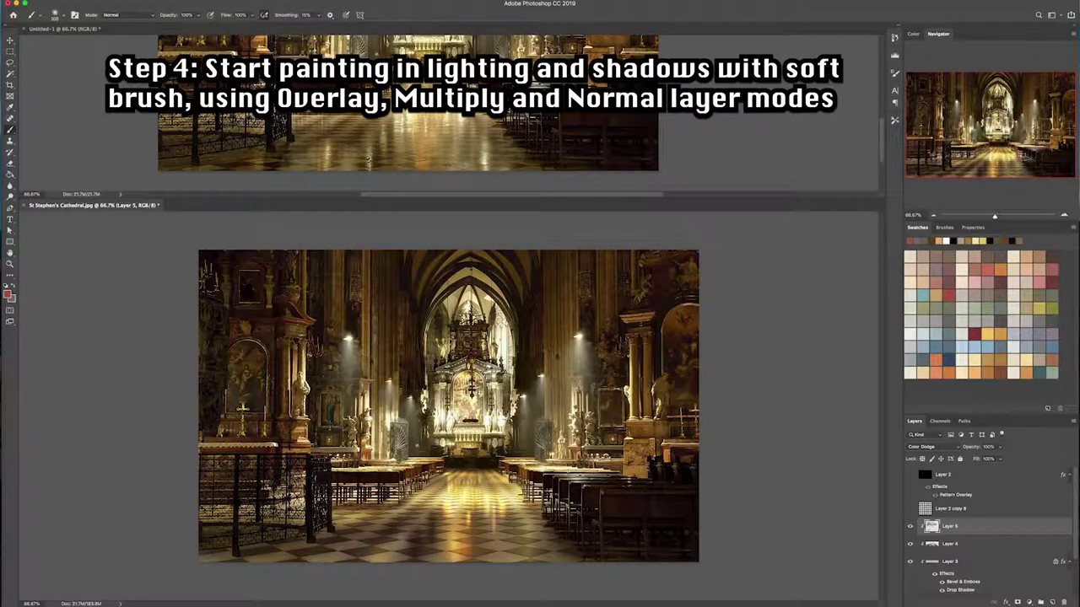
drag(456, 511, 456, 555)
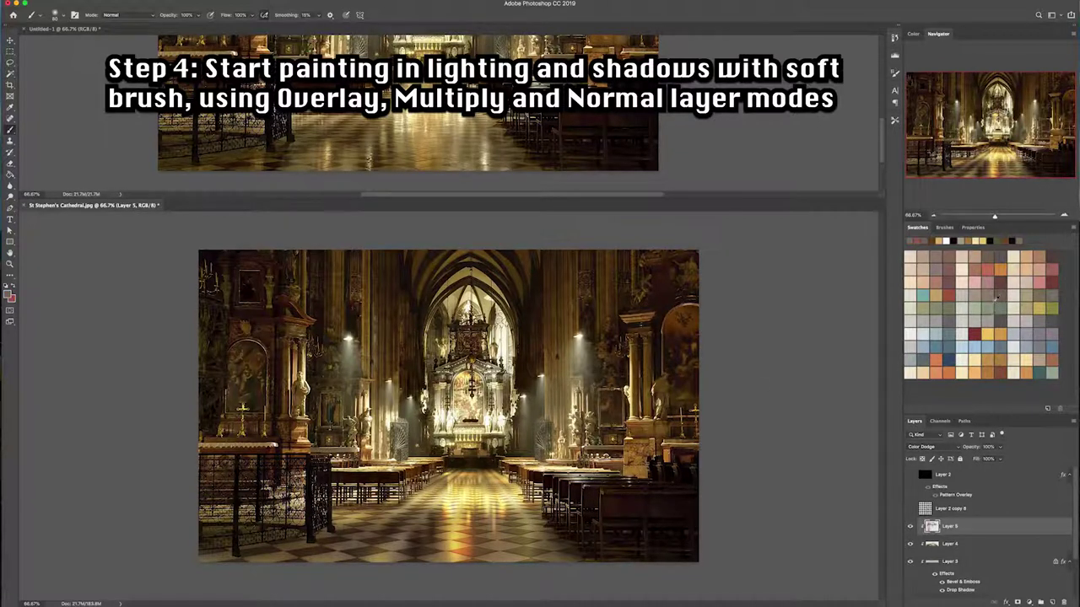
click(975, 318)
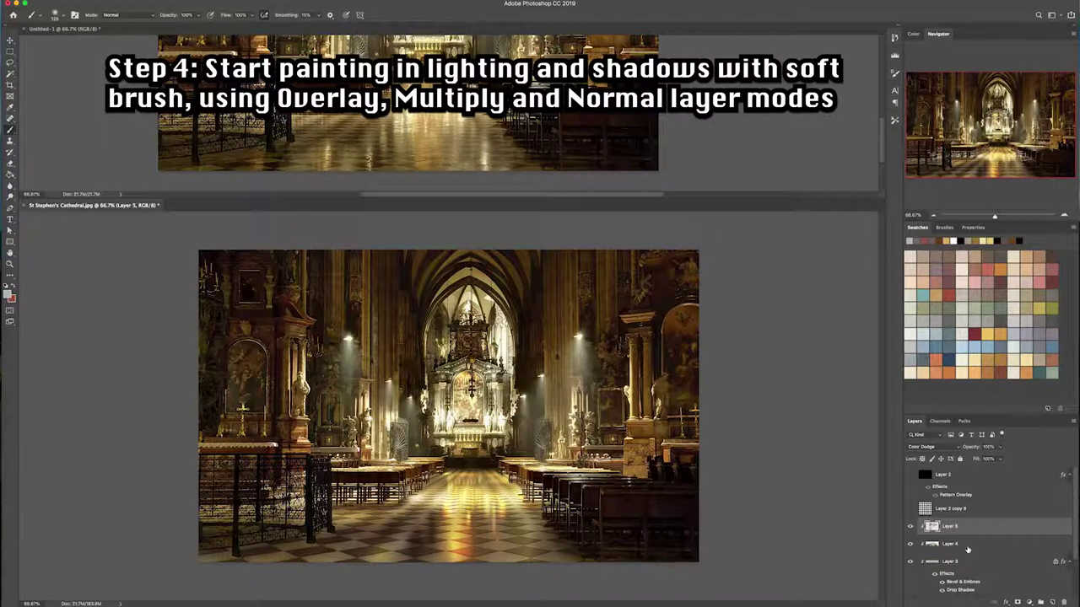
- Select Layer 3 and apply a Gaussian Blur of 5.3 px radius to the floor tiles
click(968, 548)
click(963, 532)
click(965, 561)
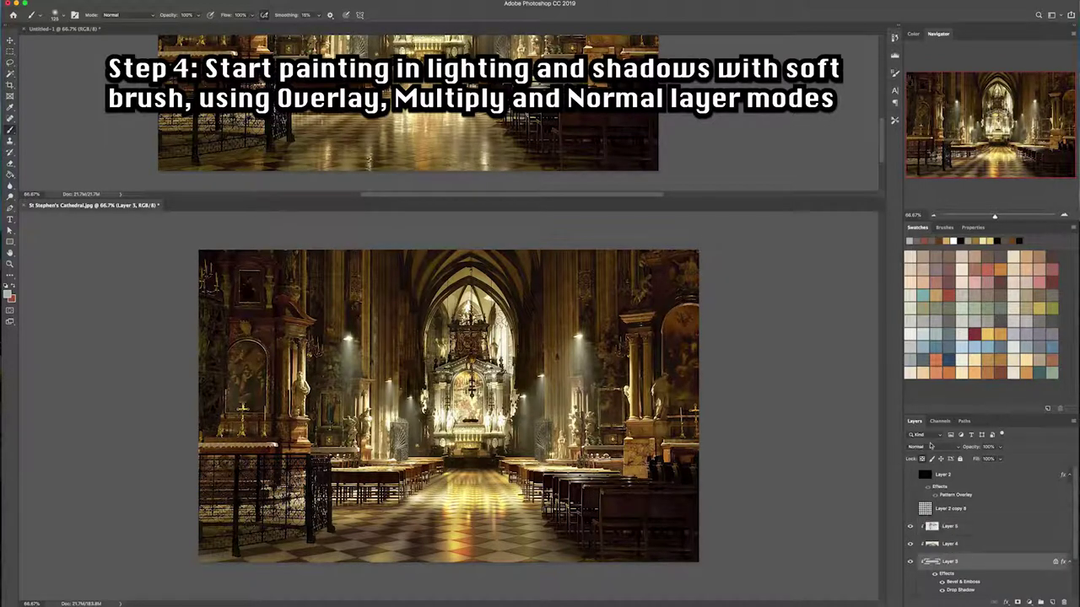
click(228, 7)
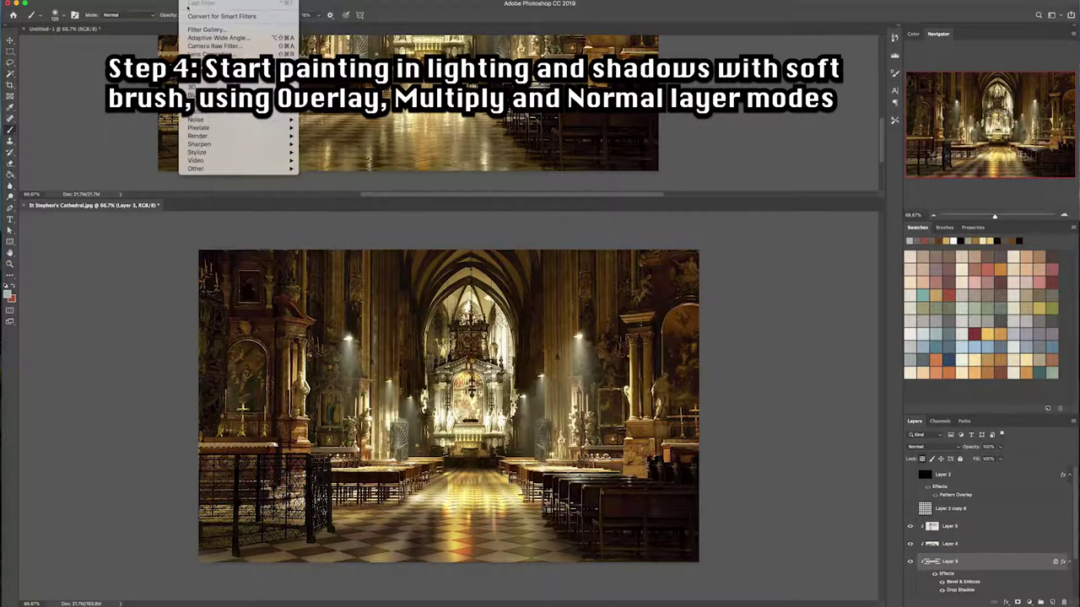
mouse_move(196, 94)
click(338, 126)
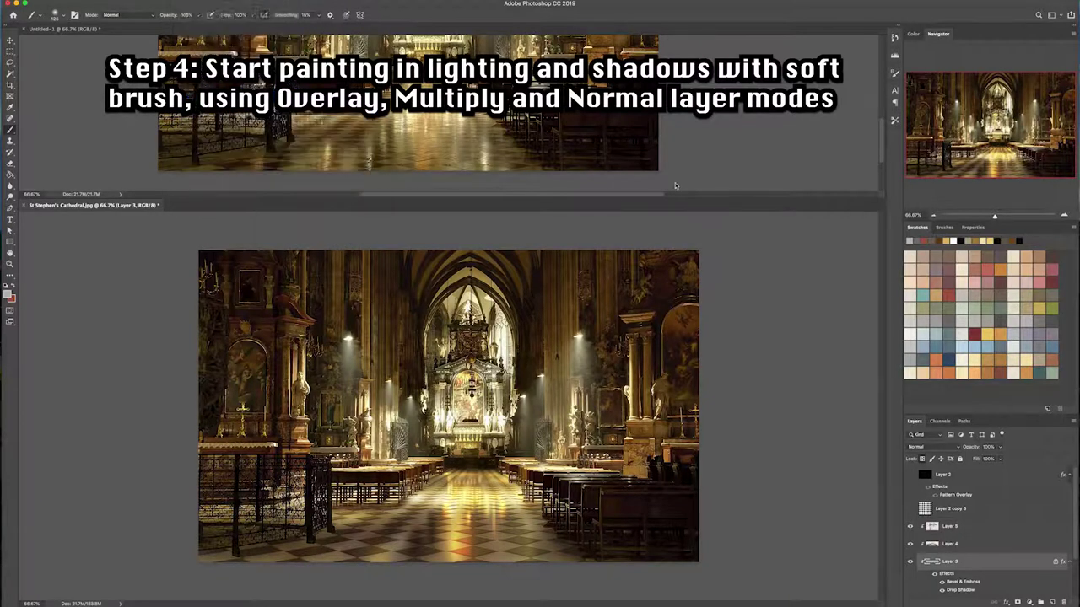
drag(530, 436, 502, 437)
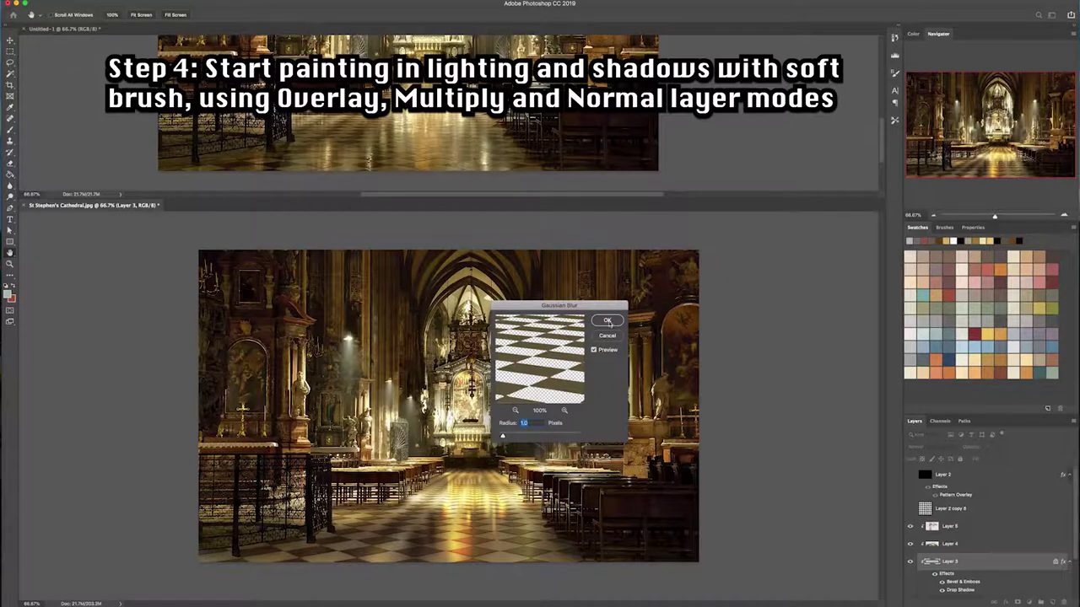
click(607, 321)
click(979, 527)
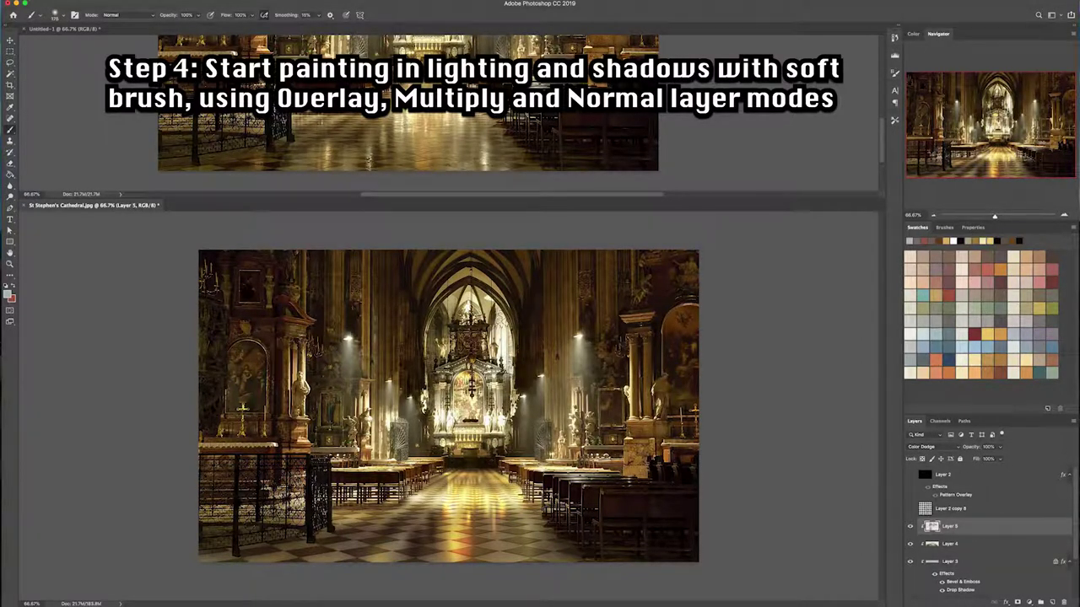
- Lower tile Layer 3 to 90% opacity and toggle Layer 2 copy to compare the floor
click(981, 560)
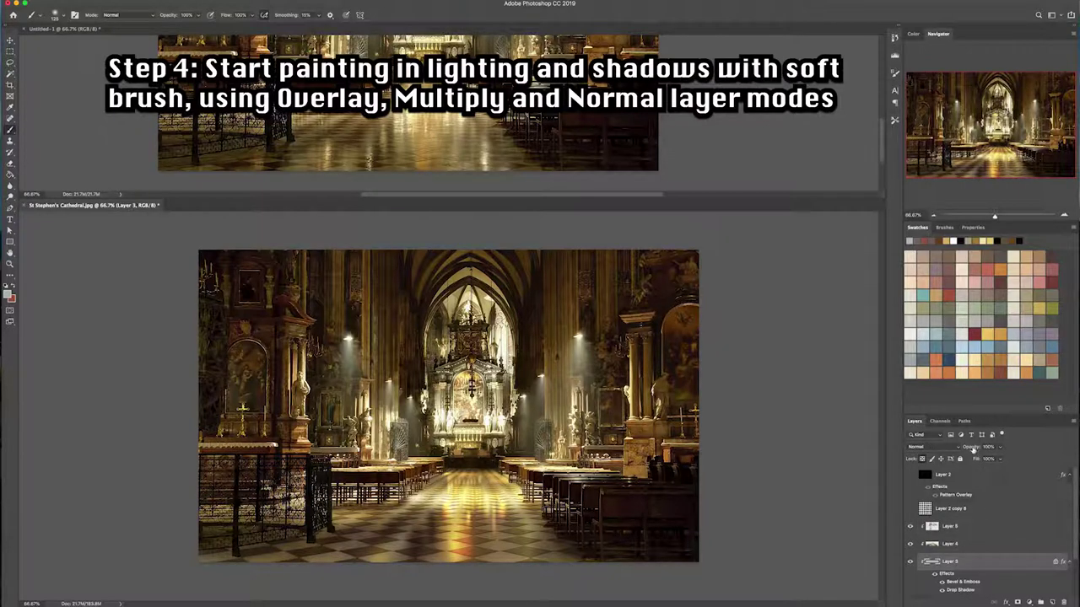
drag(974, 453, 977, 448)
scroll(926, 567, down, 2)
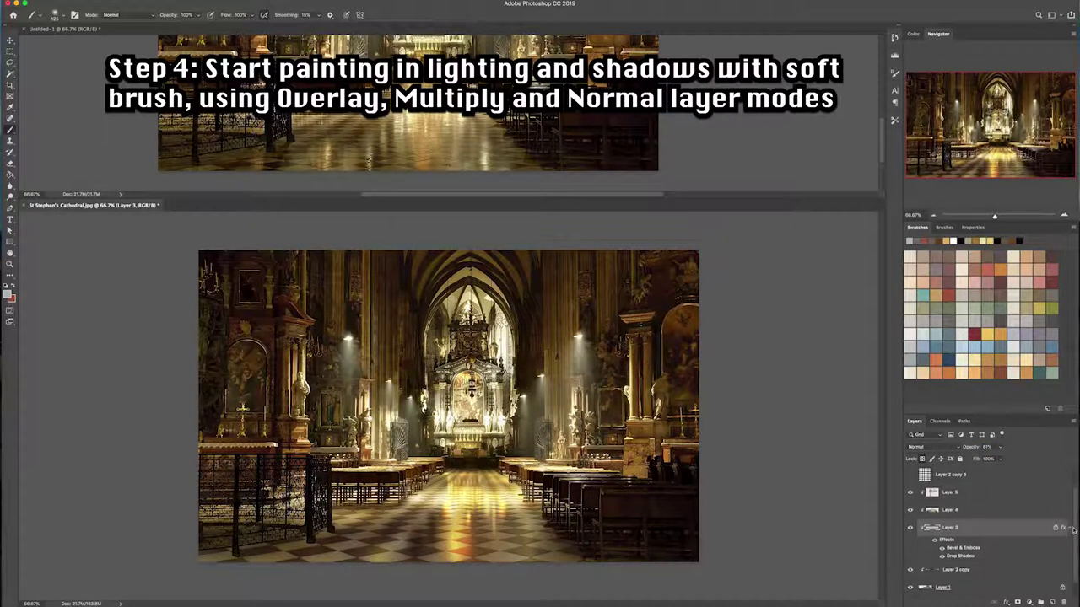
click(907, 571)
click(908, 571)
click(908, 571)
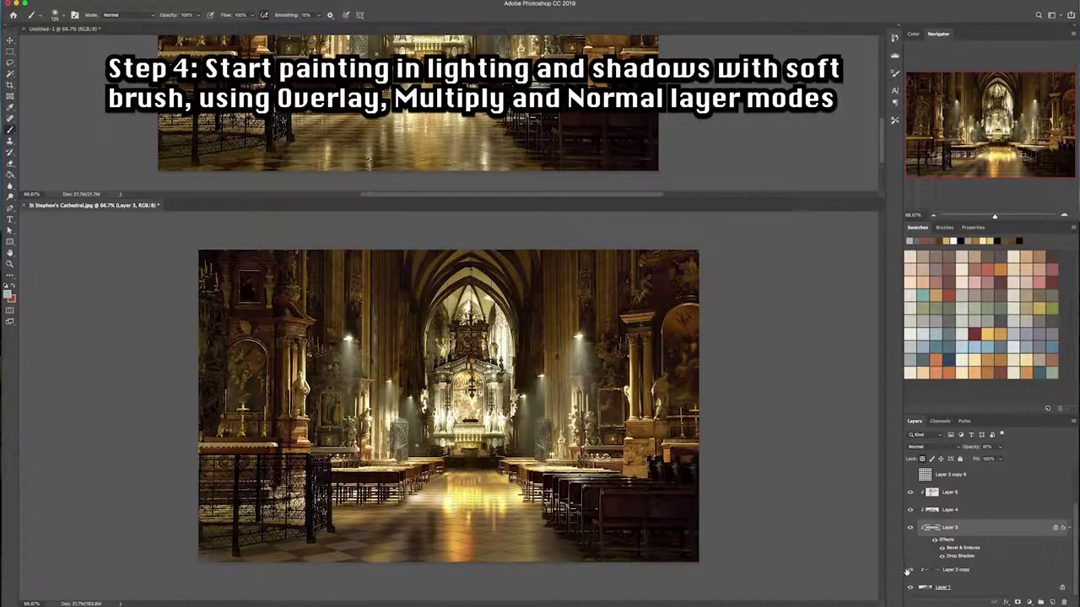
click(907, 571)
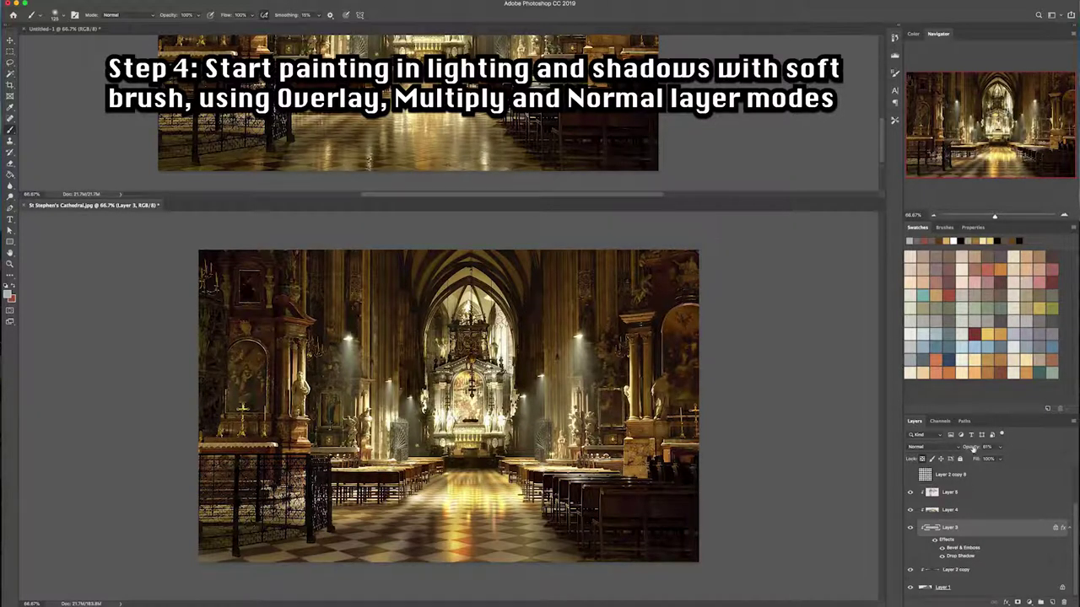
- Try Layer 3's opacity around 47% and higher, toggling Layer 3 to compare
drag(977, 448, 970, 448)
drag(971, 448, 1017, 448)
click(911, 529)
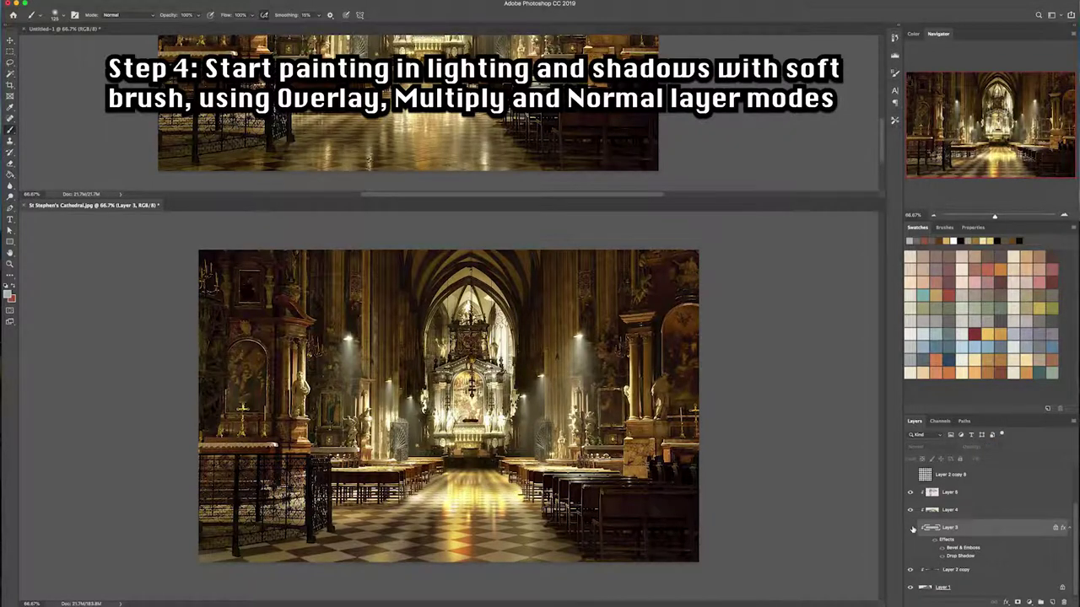
click(910, 529)
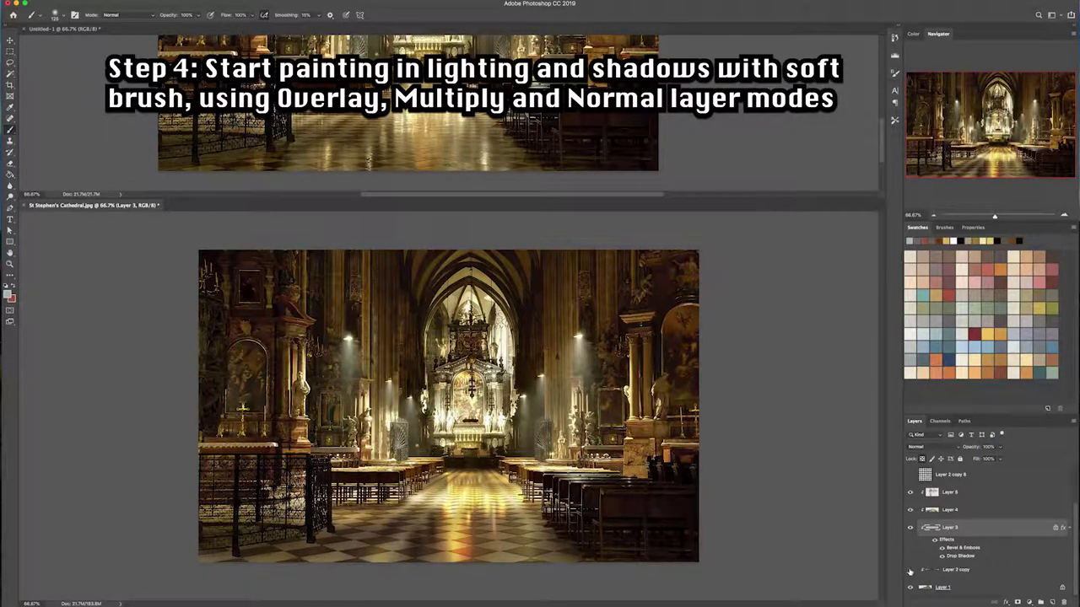
- Set the Soft Light Layer 2 copy to 15% opacity
click(910, 570)
click(910, 571)
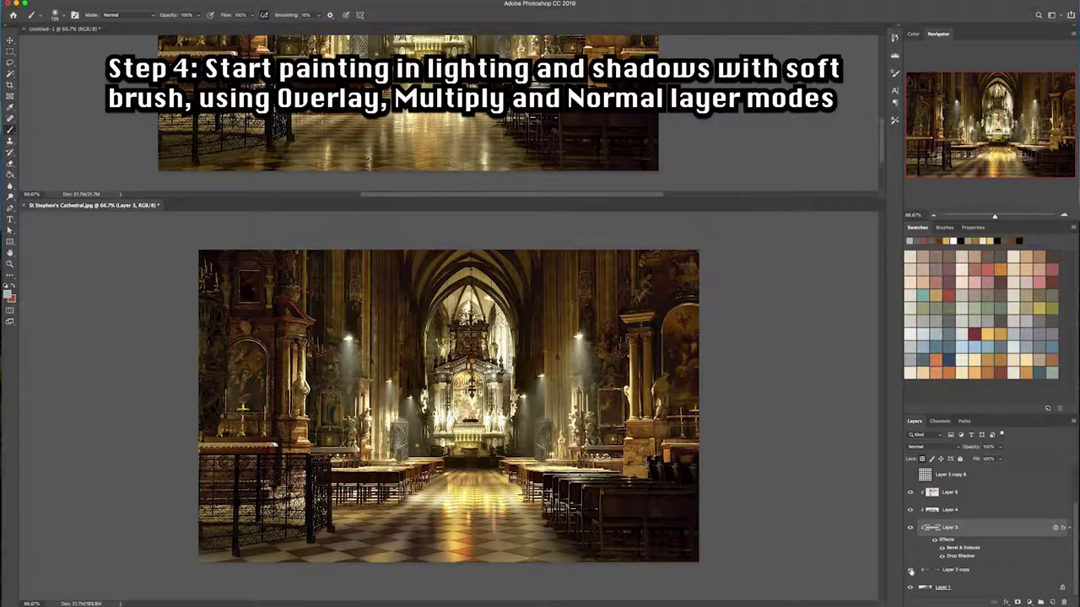
click(963, 570)
drag(975, 450, 969, 453)
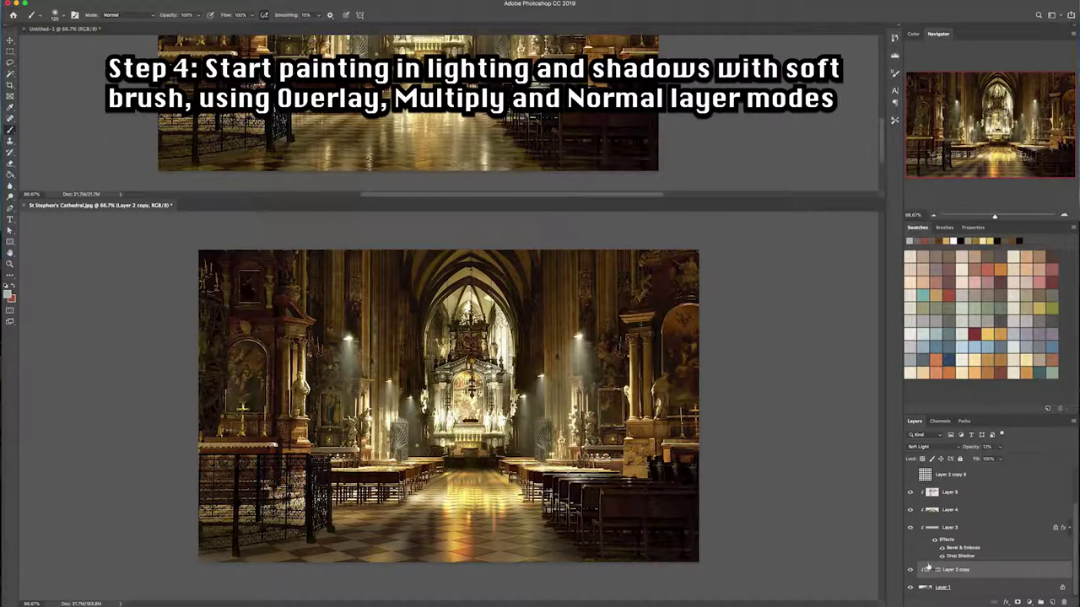
- Set Layer 3's Bevel & Emboss highlight opacity to about 60% and apply the style
double_click(959, 549)
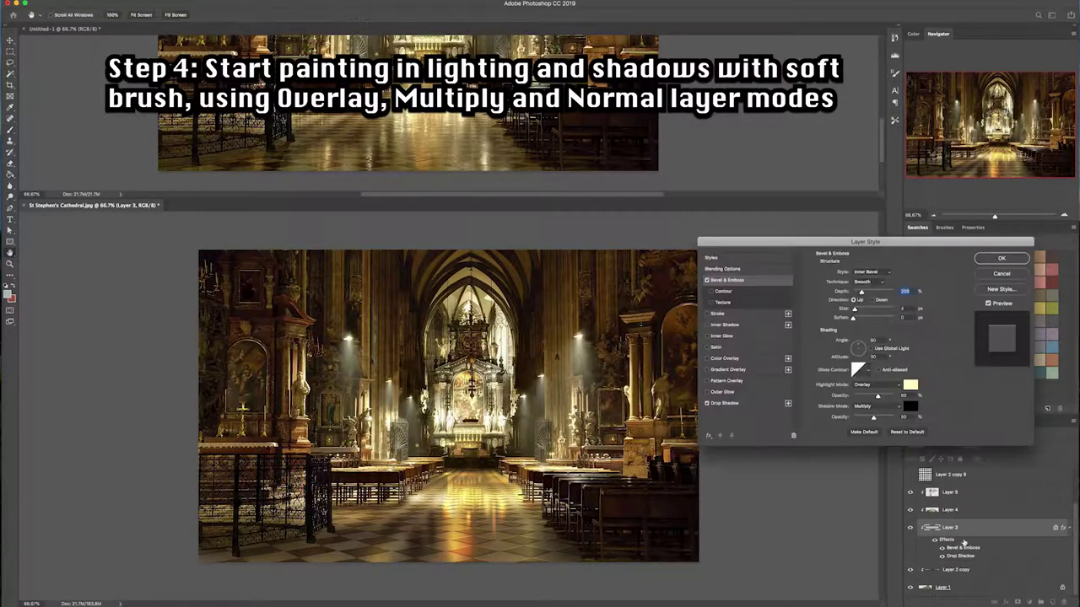
click(875, 397)
click(1001, 259)
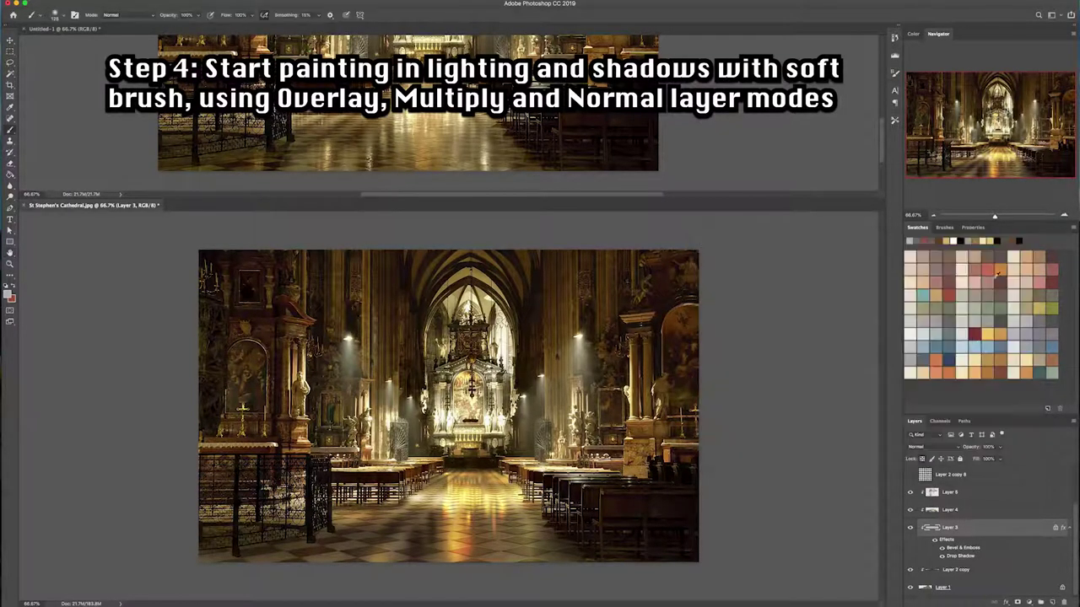
click(949, 493)
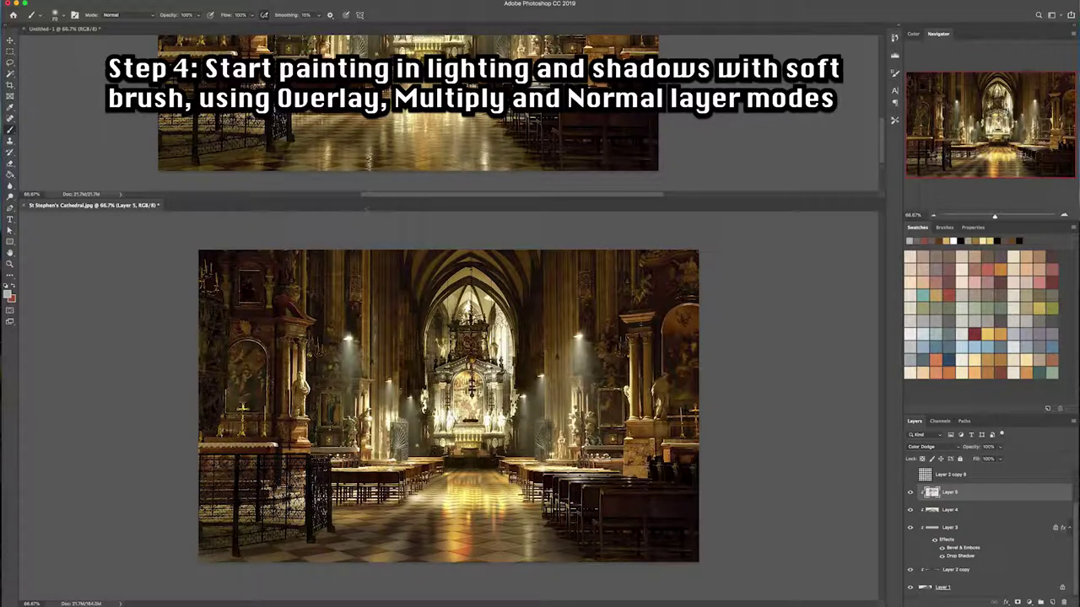
- Set the brush to 59% opacity, pick swatch colours, and paint faint light along the floor's bottom edge
drag(171, 19, 161, 16)
click(1041, 302)
click(994, 287)
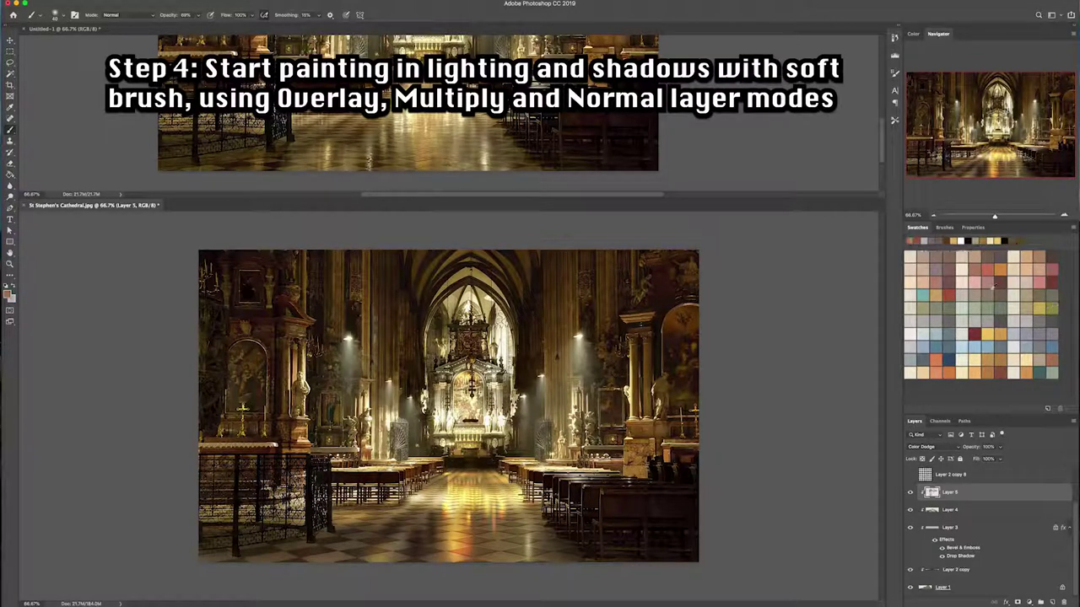
key(x)
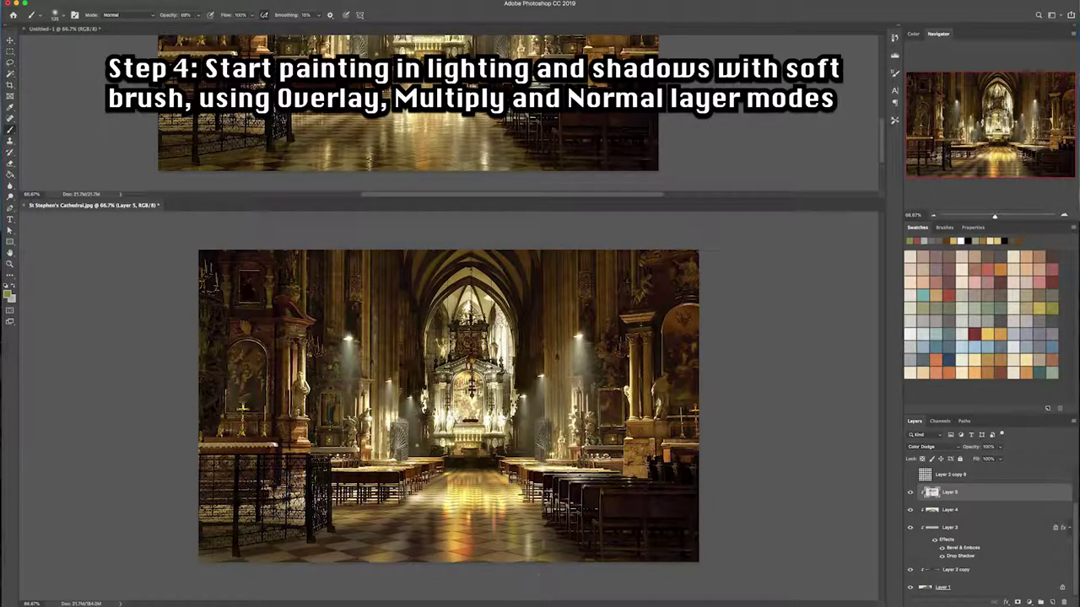
key(x)
drag(353, 552, 320, 553)
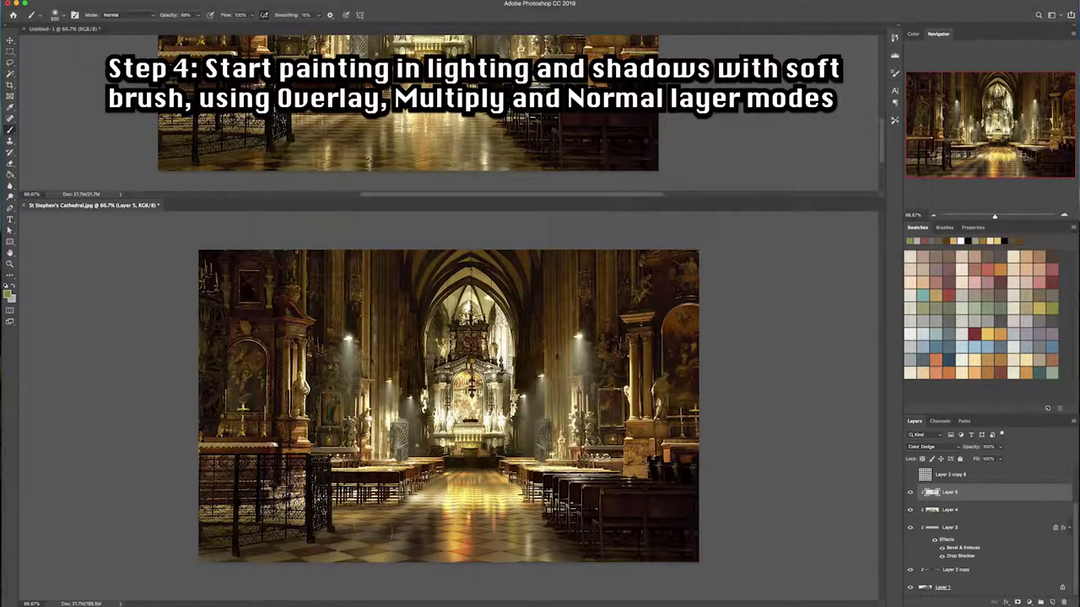
- Sample floor colours and brush faint light onto the central floor
key(x)
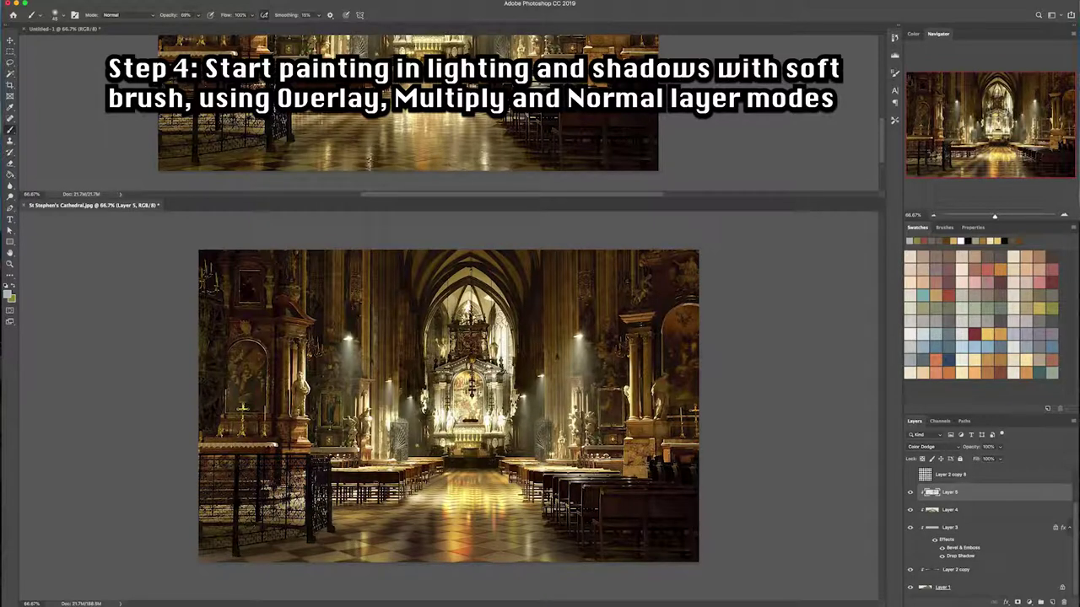
alt+click(371, 479)
alt+click(355, 510)
alt+click(358, 507)
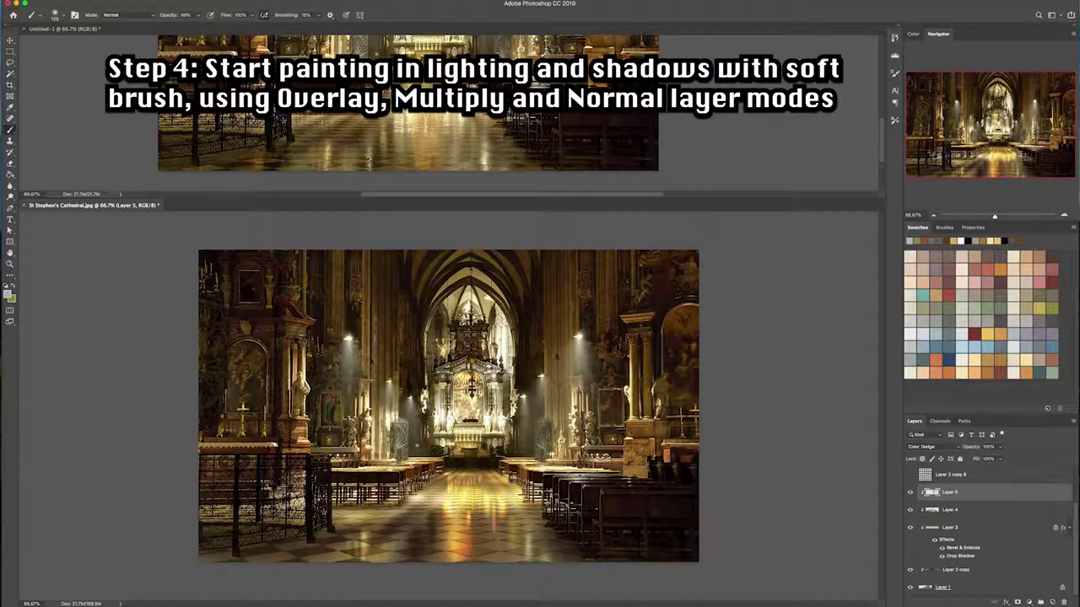
drag(373, 514, 398, 512)
- Sample a brighter floor colour and paint a thin highlight with a size-10 brush
key(bracketright)
key(x)
key(x)
key(x)
click(1012, 290)
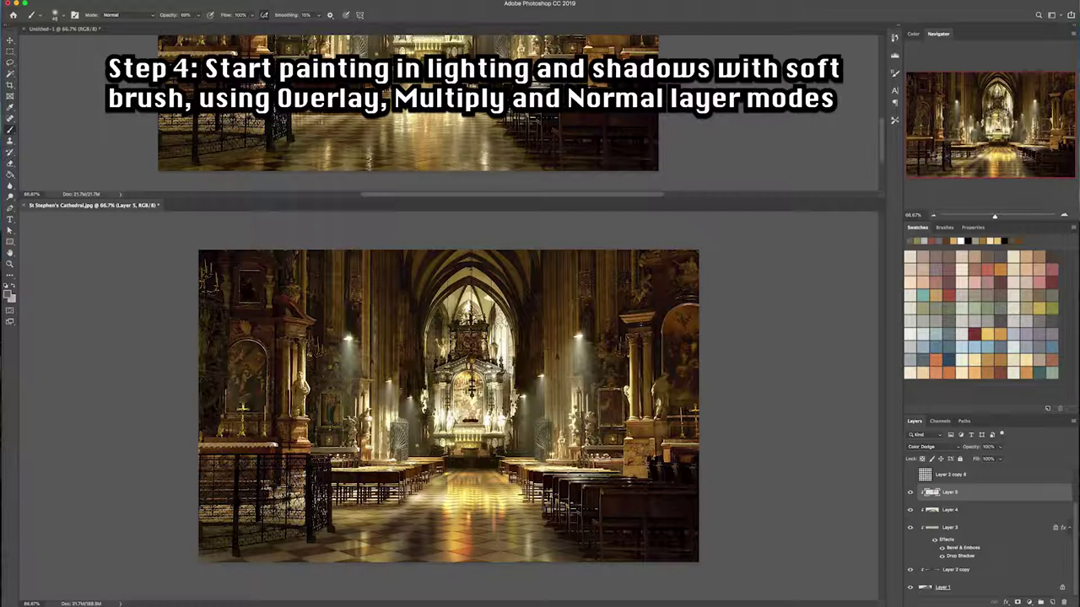
alt+click(457, 464)
key(bracketleft)
key(bracketleft)
drag(448, 475, 447, 492)
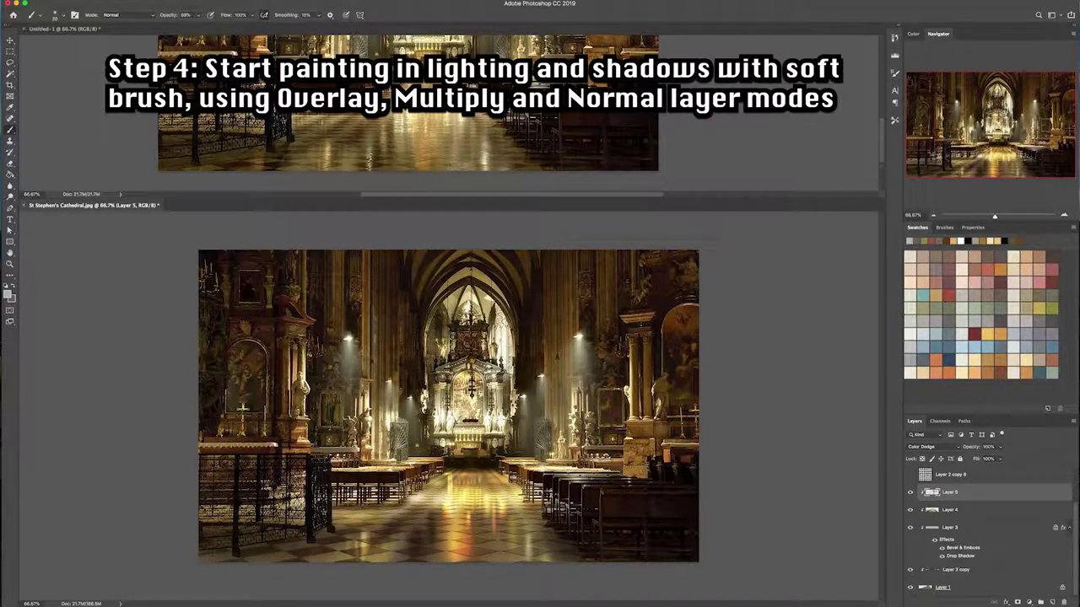
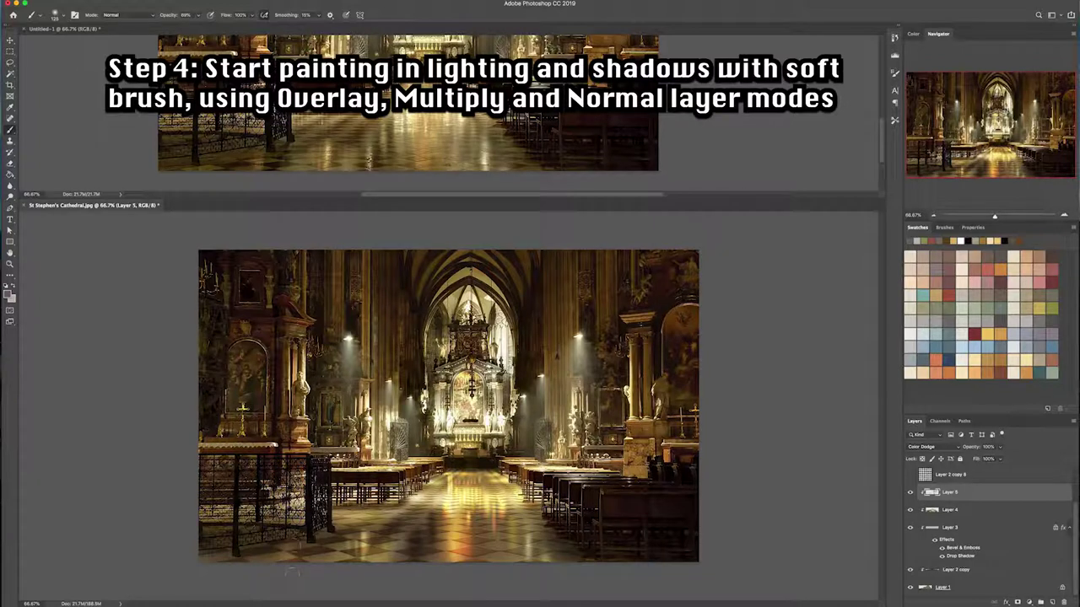
- Paint light-coloured glowing patches onto the checkered floor on Layer 5, enlarging the soft brush to 200
key(x)
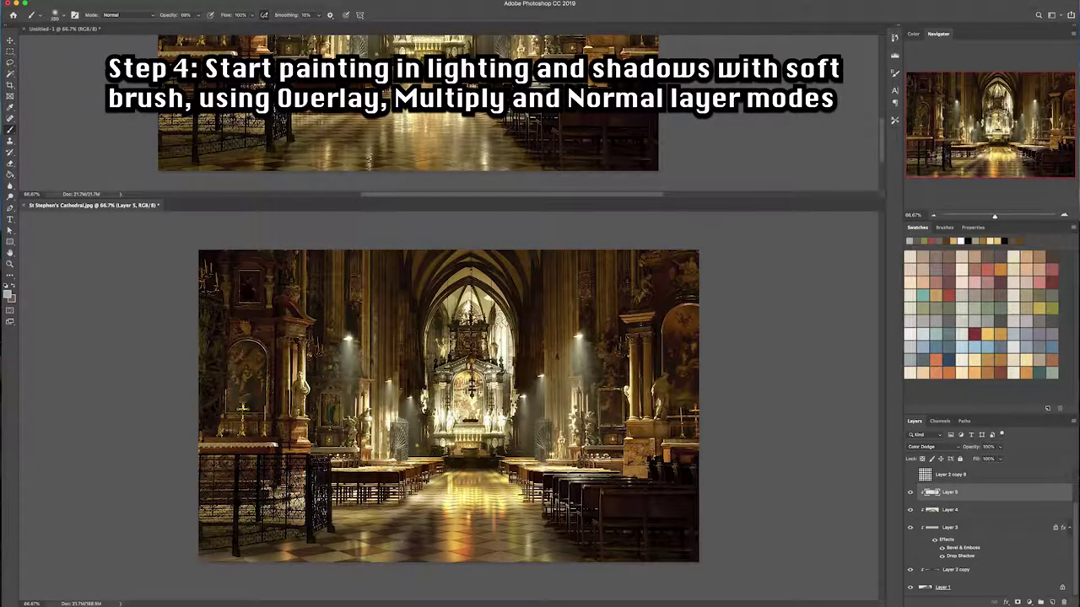
key(bracketright)
key(bracketright)
key(bracketright)
key(bracketright)
key(bracketright)
alt+click(490, 547)
alt+click(498, 549)
mouse_move(499, 557)
mouse_down()
mouse_move(499, 528)
mouse_move(469, 540)
mouse_move(481, 541)
mouse_move(485, 531)
mouse_move(462, 533)
mouse_up()
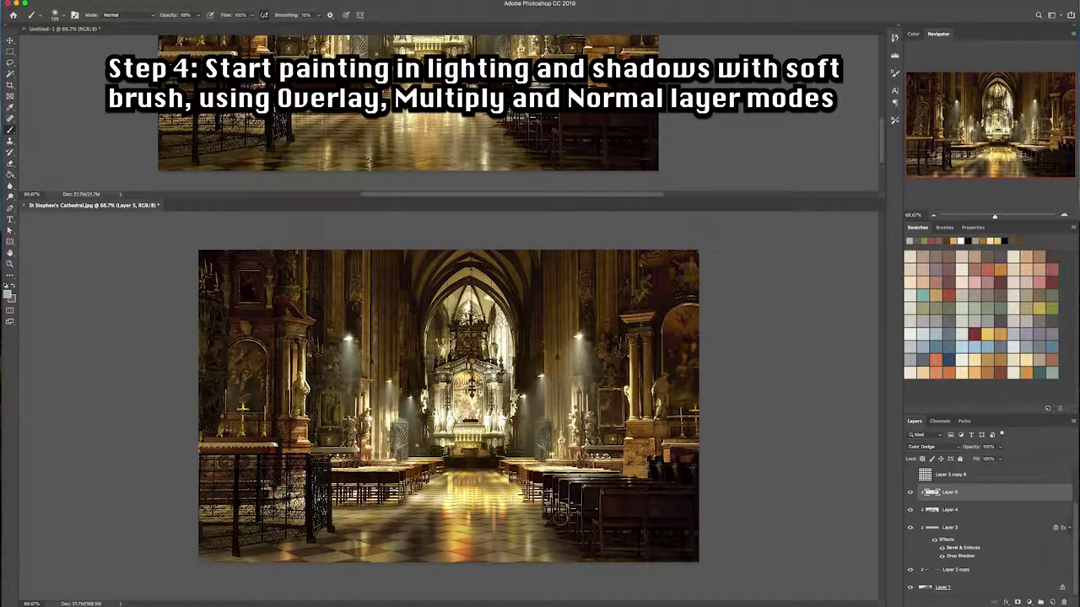
alt+click(566, 508)
key(bracketright)
key(bracketright)
key(bracketright)
alt+click(396, 510)
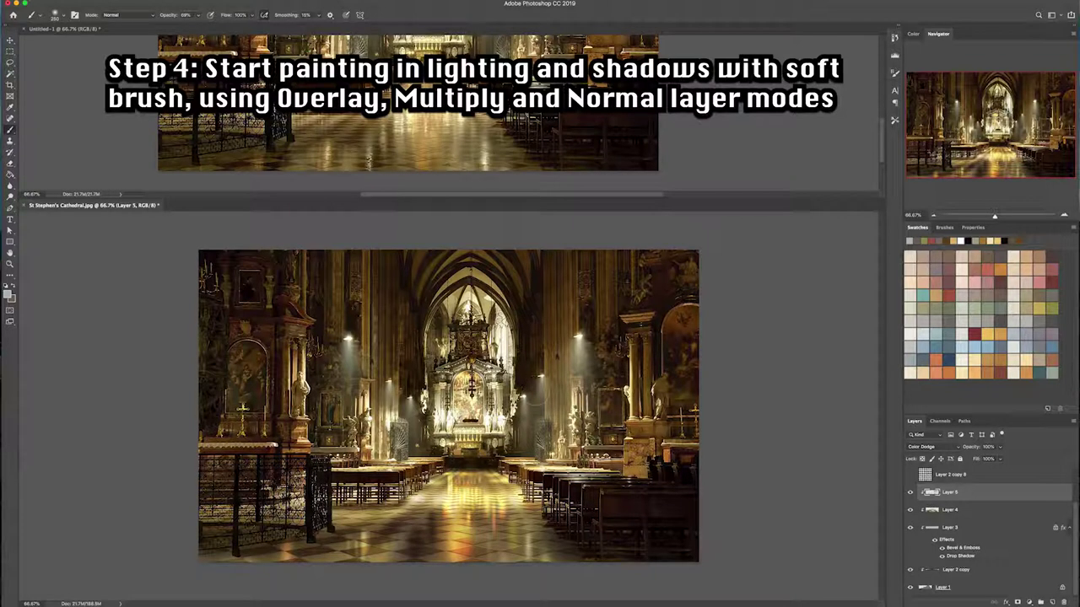
- Set the eraser to the Soft Round basic preset at 175 px, then return to the Brush
key(e)
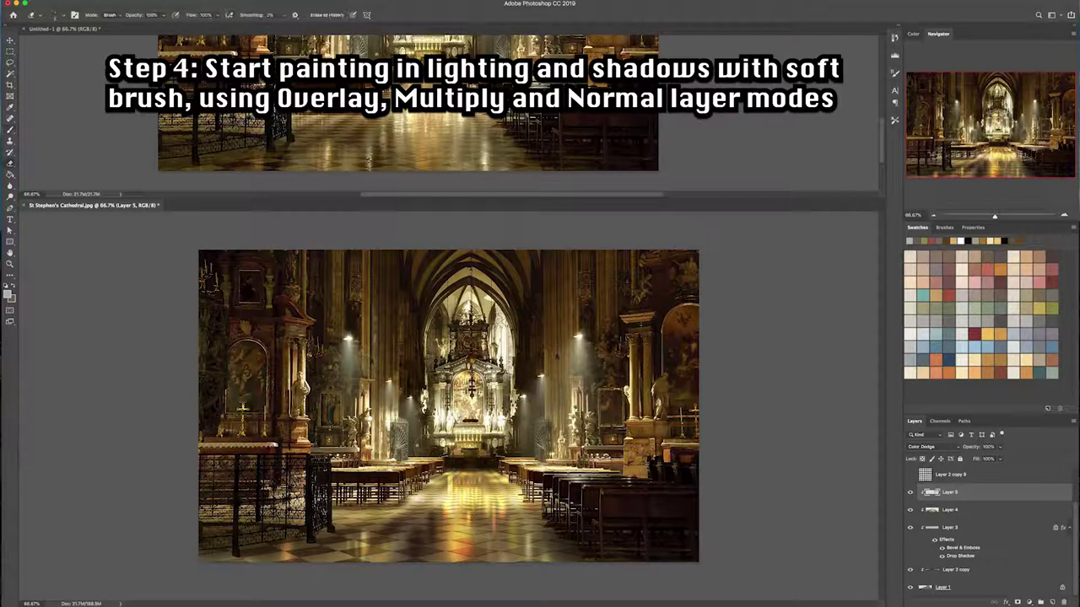
key(bracketright)
key(bracketright)
key(bracketright)
click(945, 228)
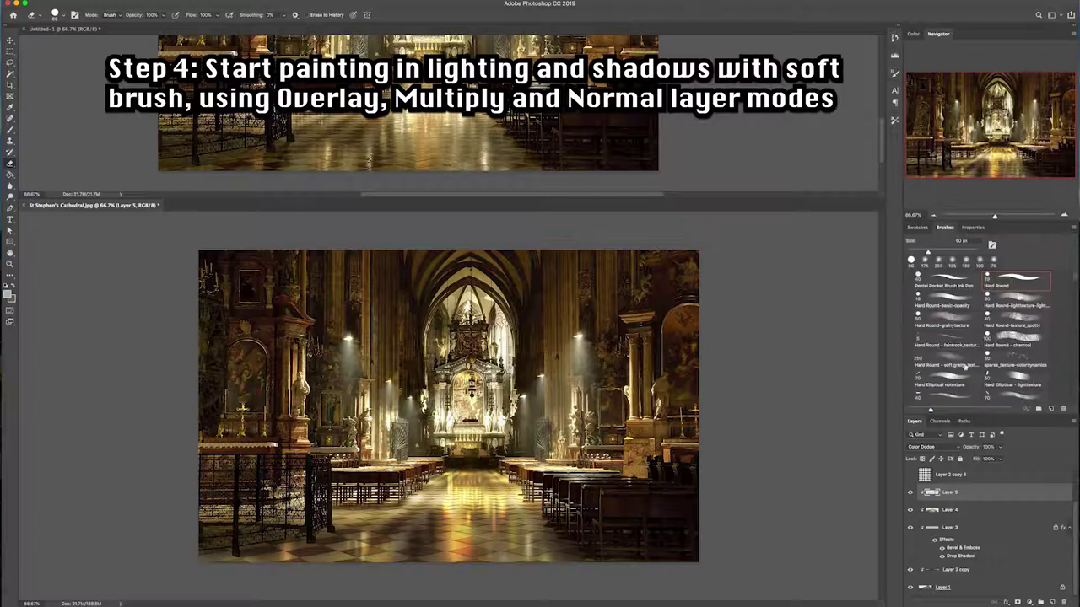
scroll(989, 376, down, 2)
scroll(990, 367, down, 2)
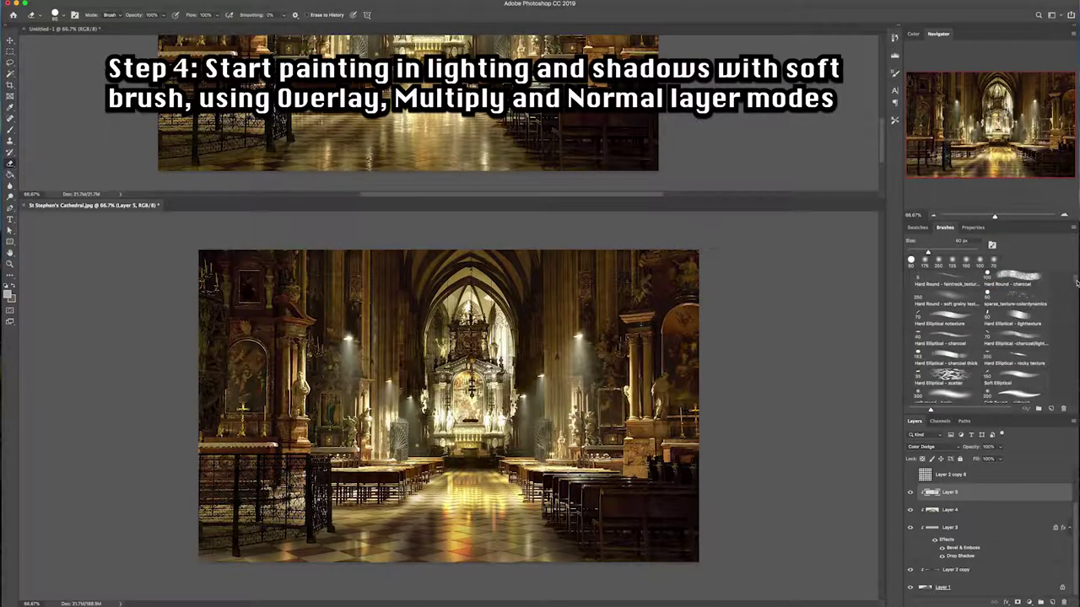
scroll(993, 356, down, 1)
click(970, 366)
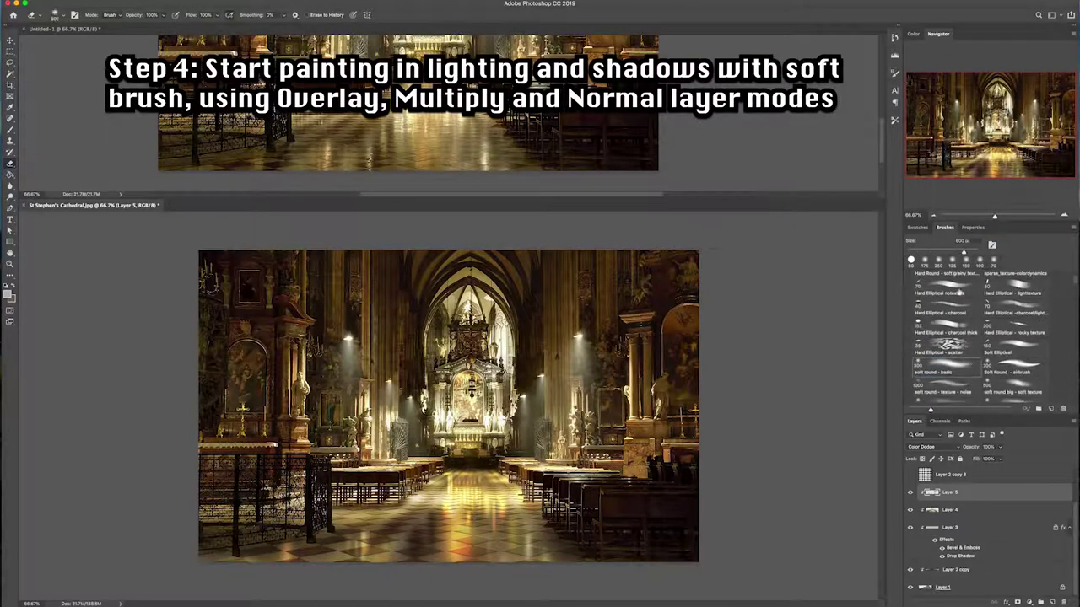
click(918, 228)
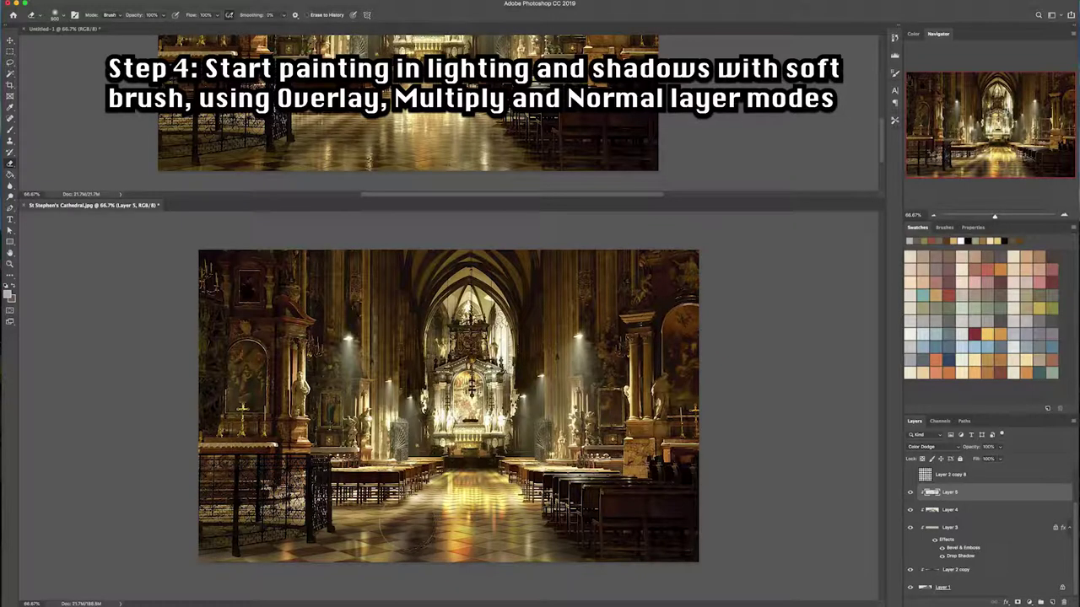
key(bracketleft)
key(bracketleft)
key(bracketleft)
key(b)
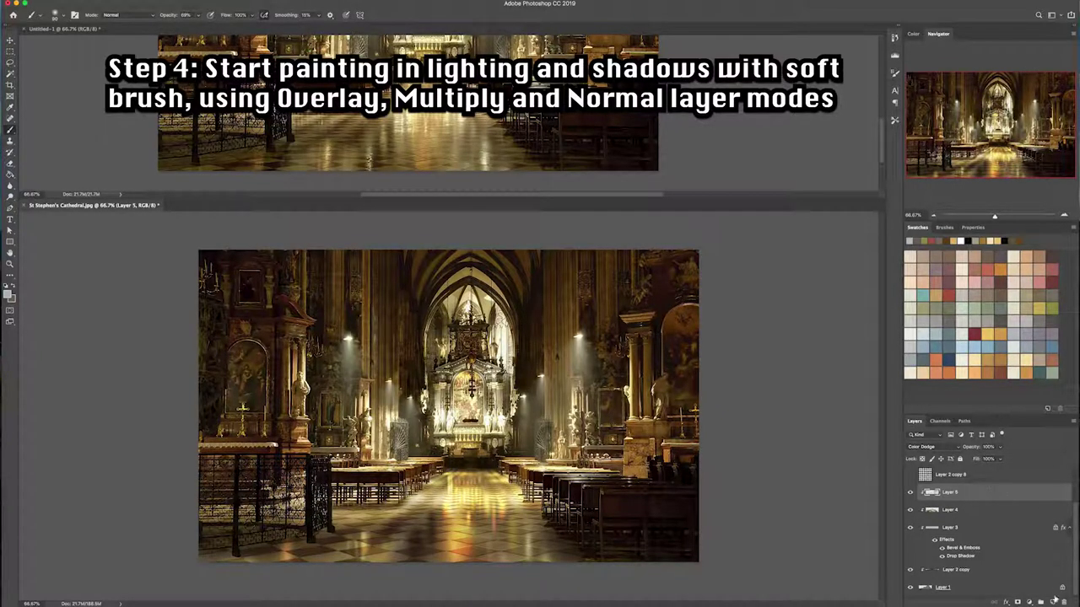
- Add Layer 6 in Multiply blend mode and sample a colour from the floor
click(1053, 602)
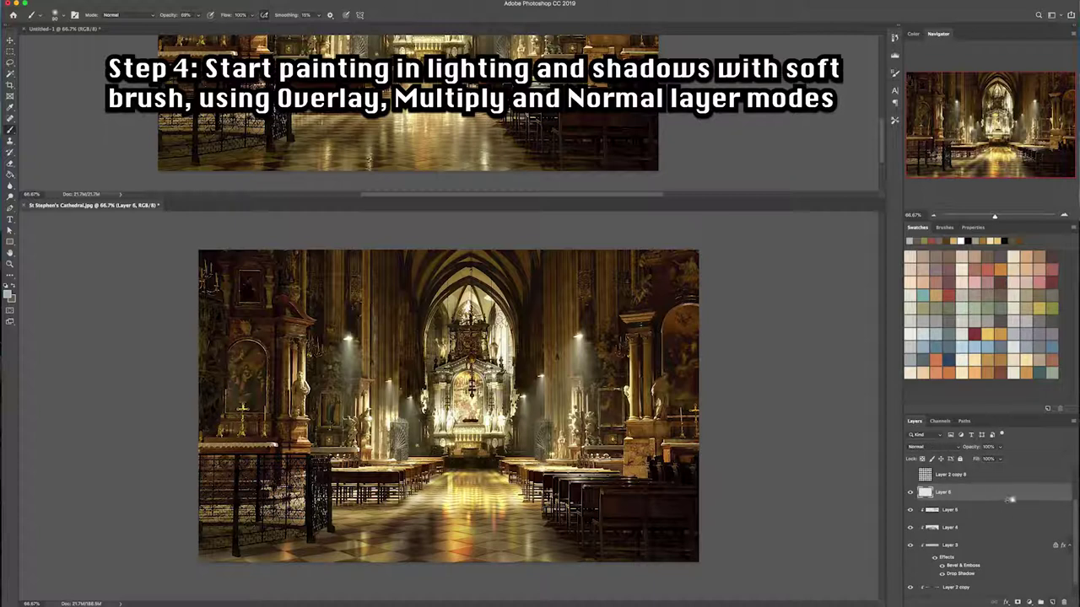
click(919, 446)
click(928, 475)
alt+click(540, 514)
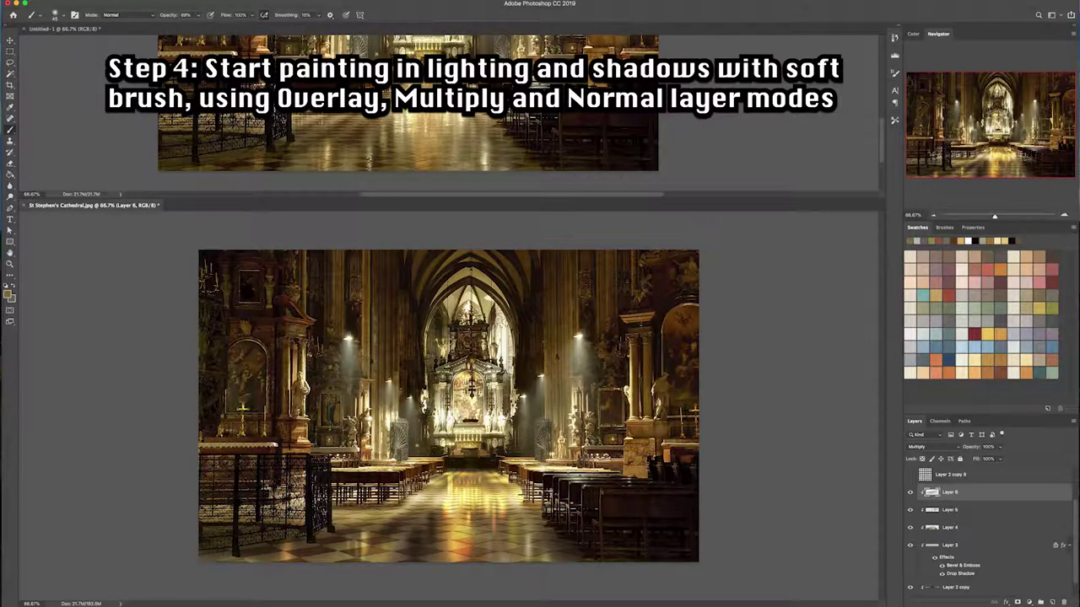
- Open the detailed Brush Settings from the brush presets panel
click(944, 228)
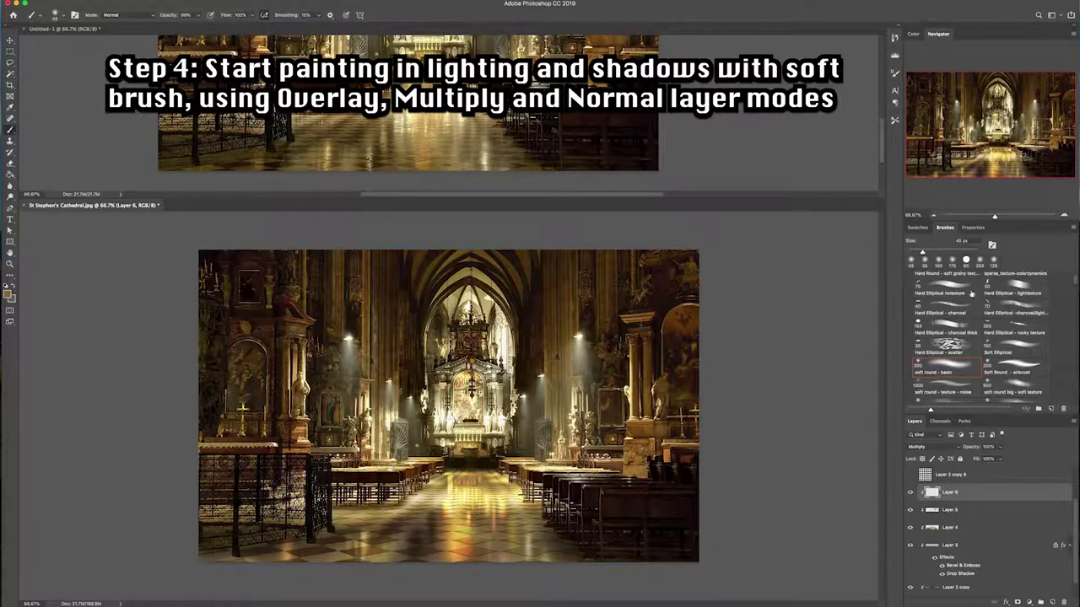
click(922, 228)
click(946, 228)
click(895, 73)
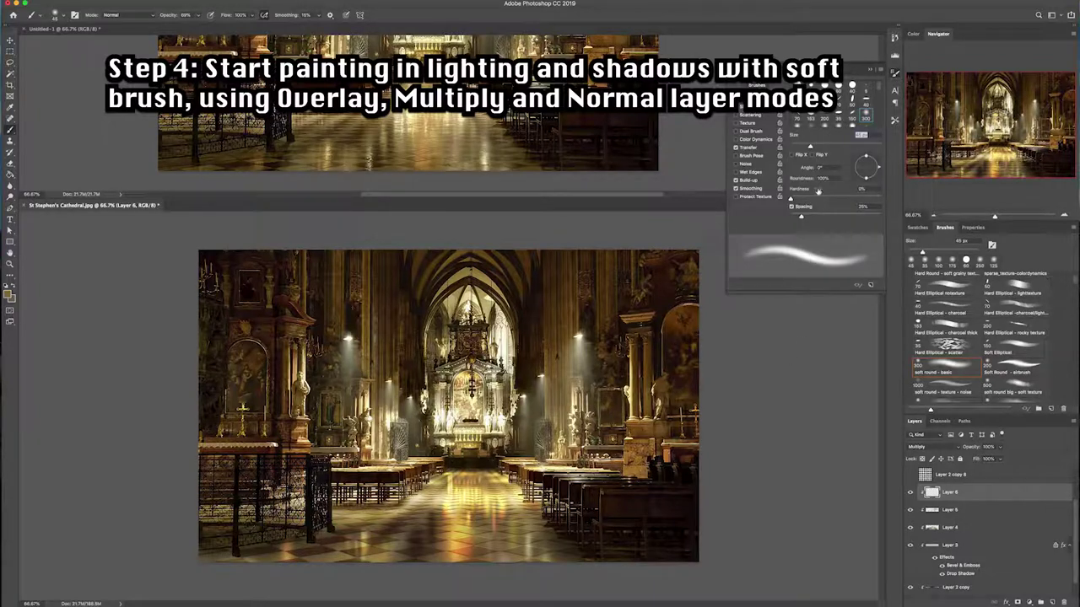
- Set brush hardness to 58% and darken the floor's bottom edge with a 35–45 px brush
mouse_move(791, 199)
mouse_down()
mouse_move(841, 199)
mouse_move(791, 217)
mouse_up()
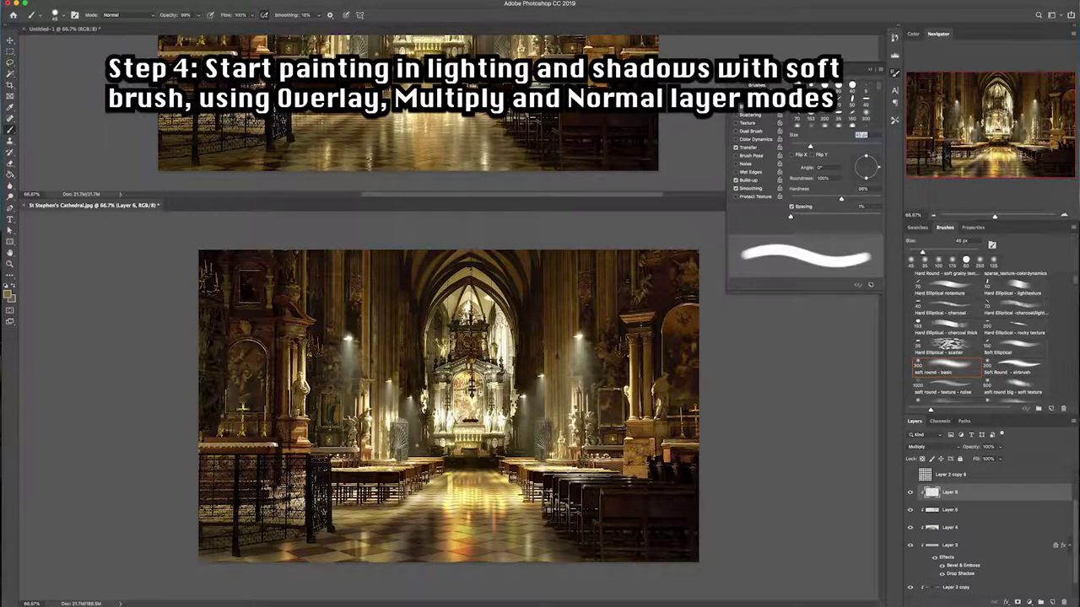
key(bracketleft)
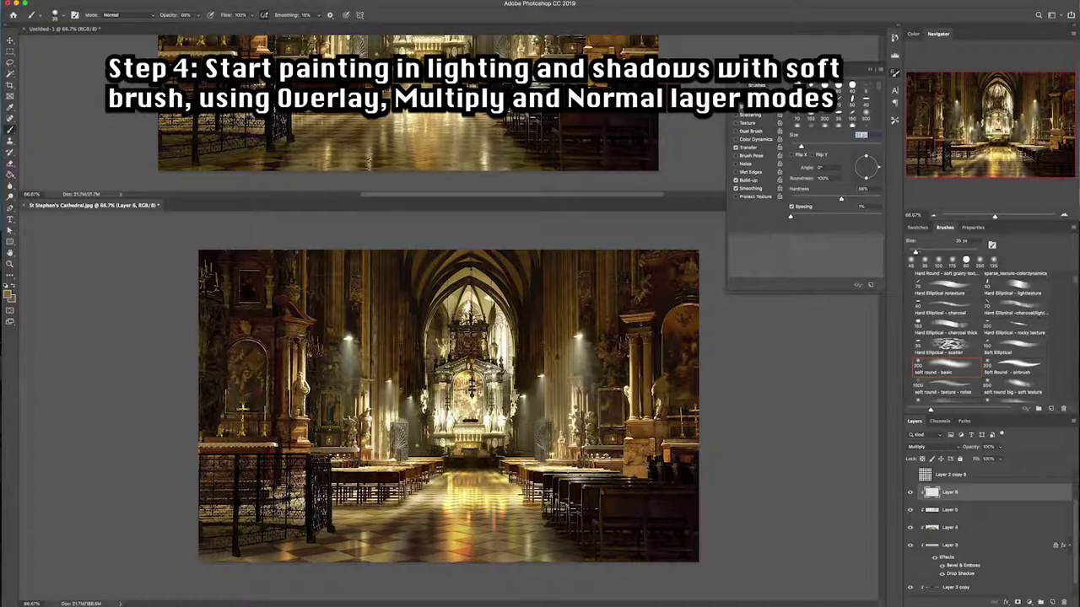
key(bracketleft)
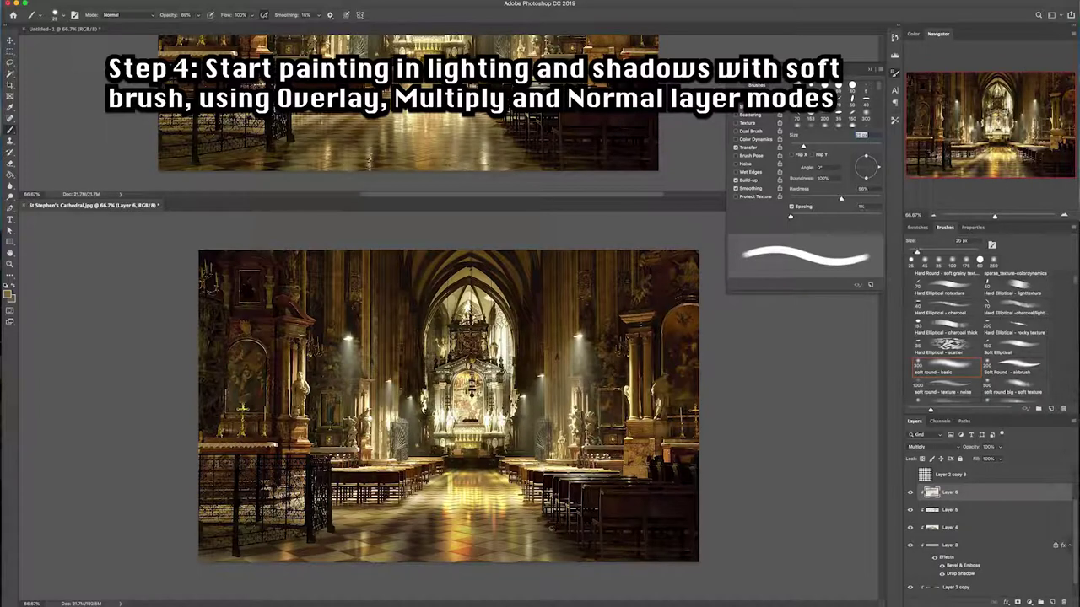
key(bracketright)
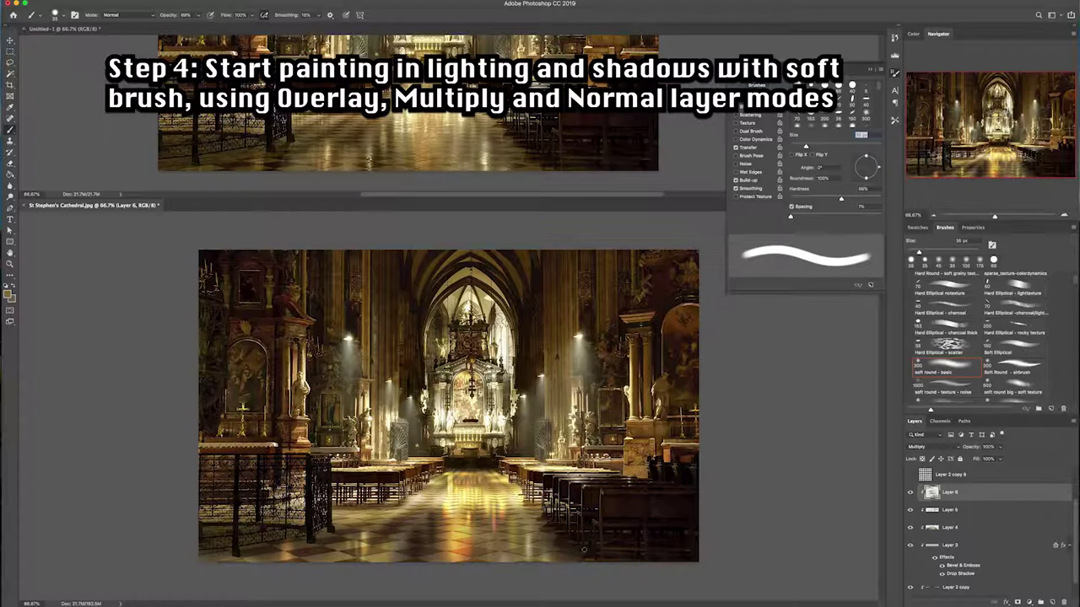
key(bracketright)
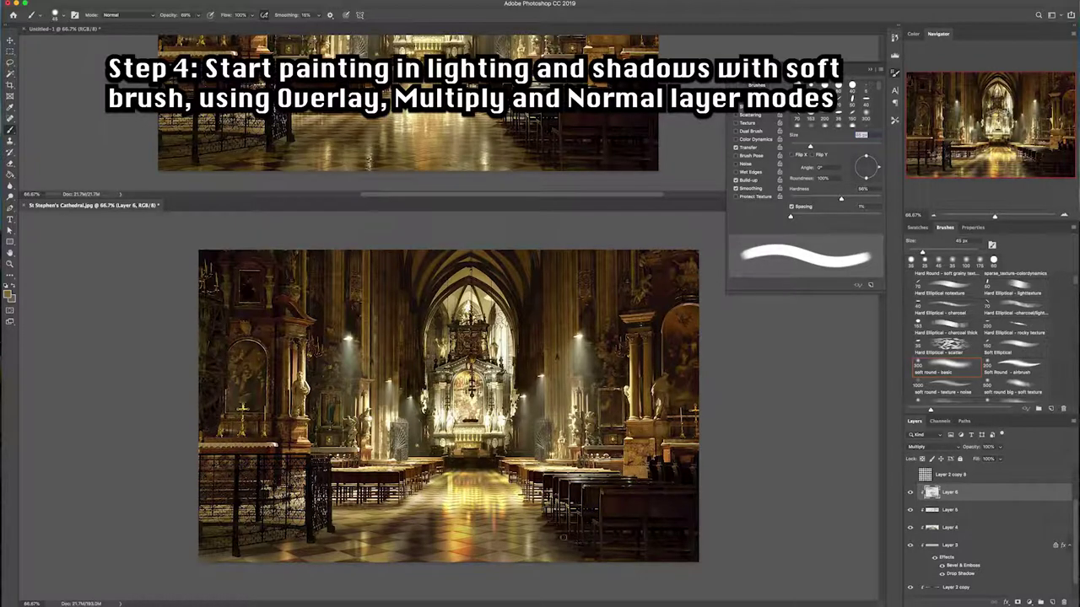
key(bracketleft)
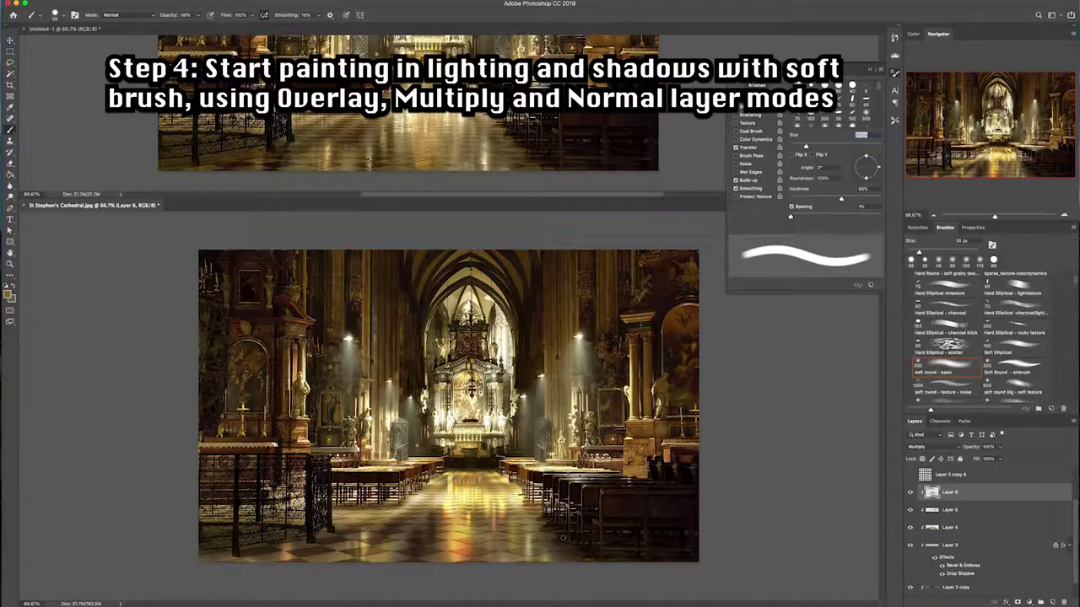
key(bracketright)
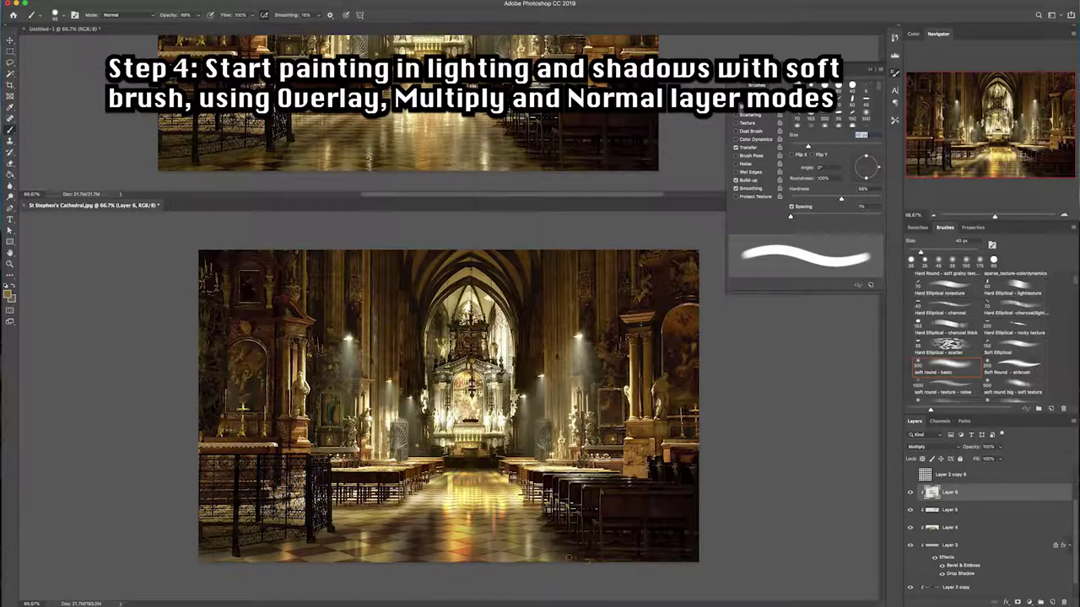
drag(574, 553, 602, 559)
key(bracketleft)
key(bracketleft)
key(bracketleft)
key(bracketleft)
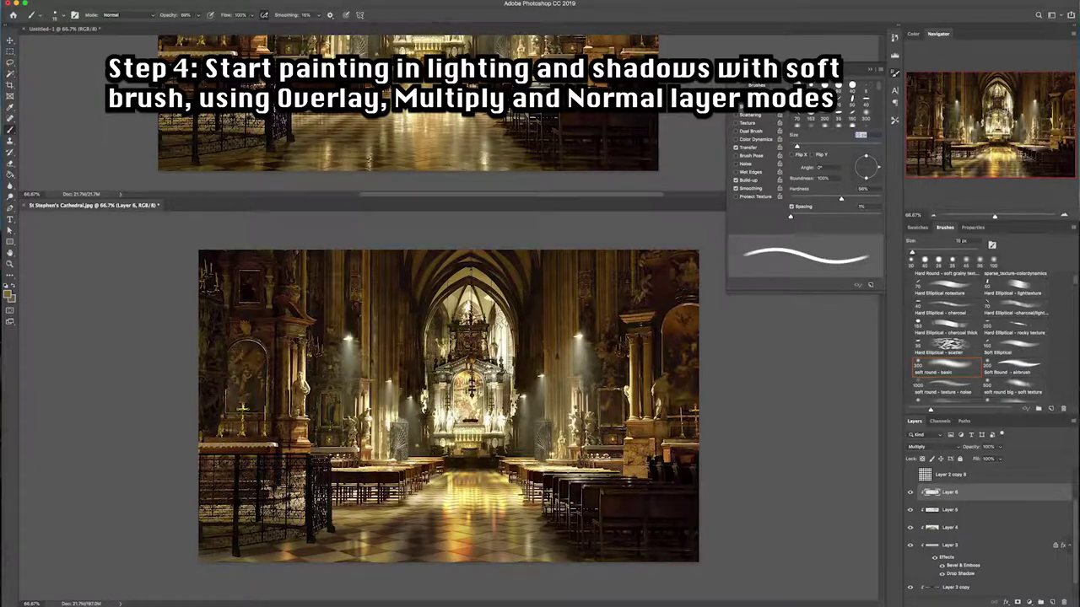
- Erase excess shadow with an 80 px, 70%-hardness eraser, then paint with a 9–28 px brush
key(e)
key(bracketleft)
key(bracketleft)
key(bracketleft)
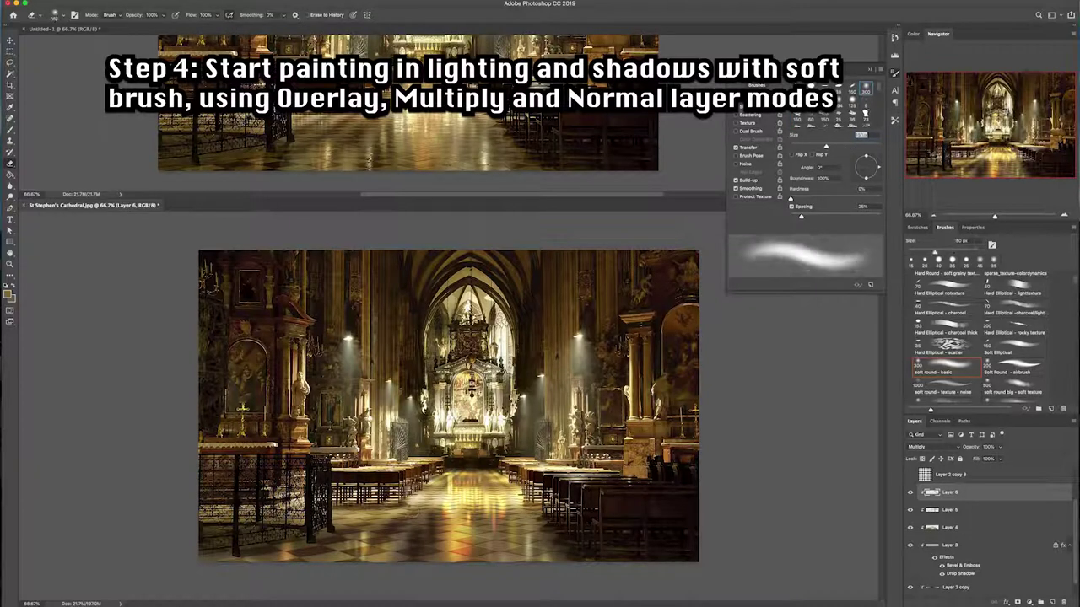
key(bracketleft)
key(bracketleft)
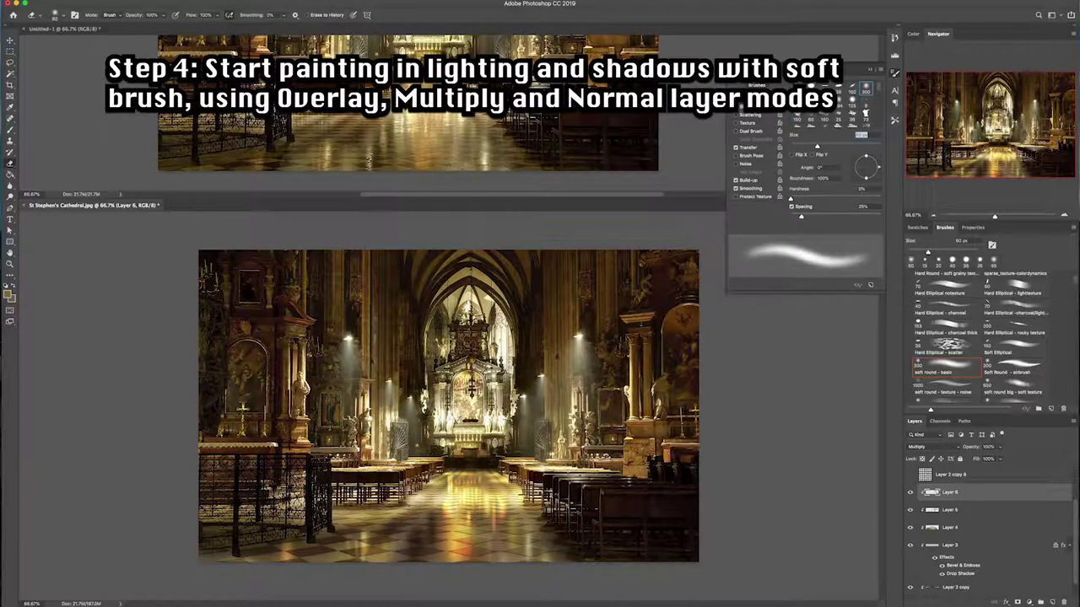
drag(794, 204, 853, 202)
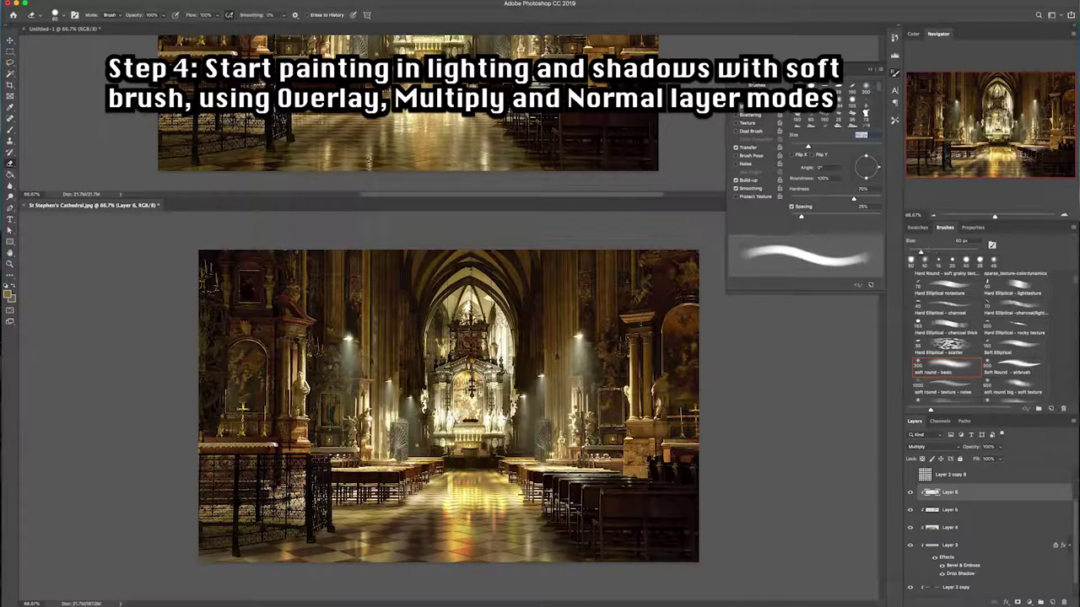
key(b)
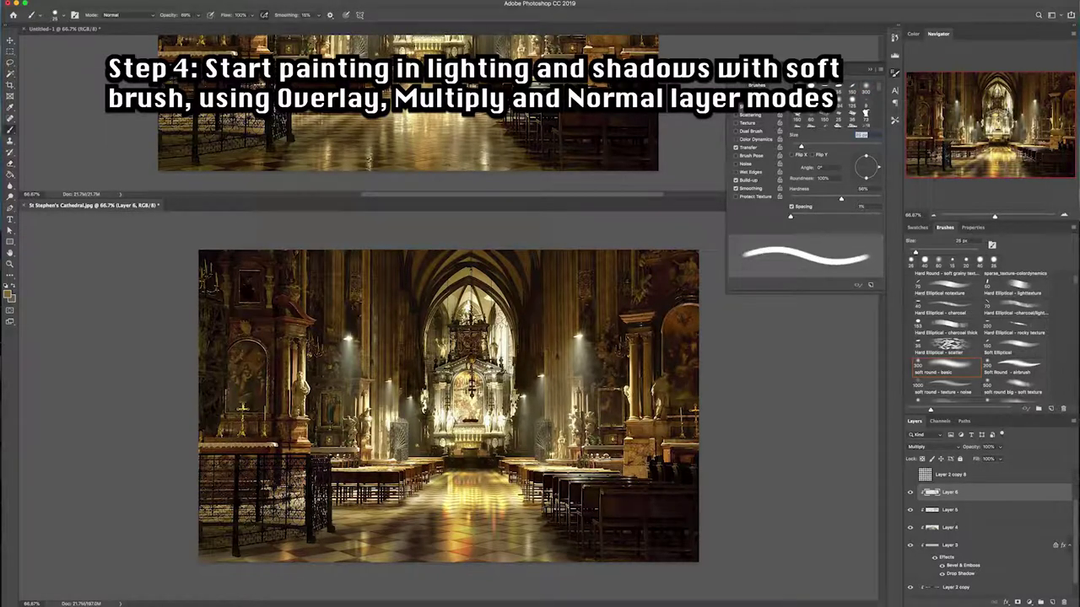
key(bracketleft)
key(bracketleft)
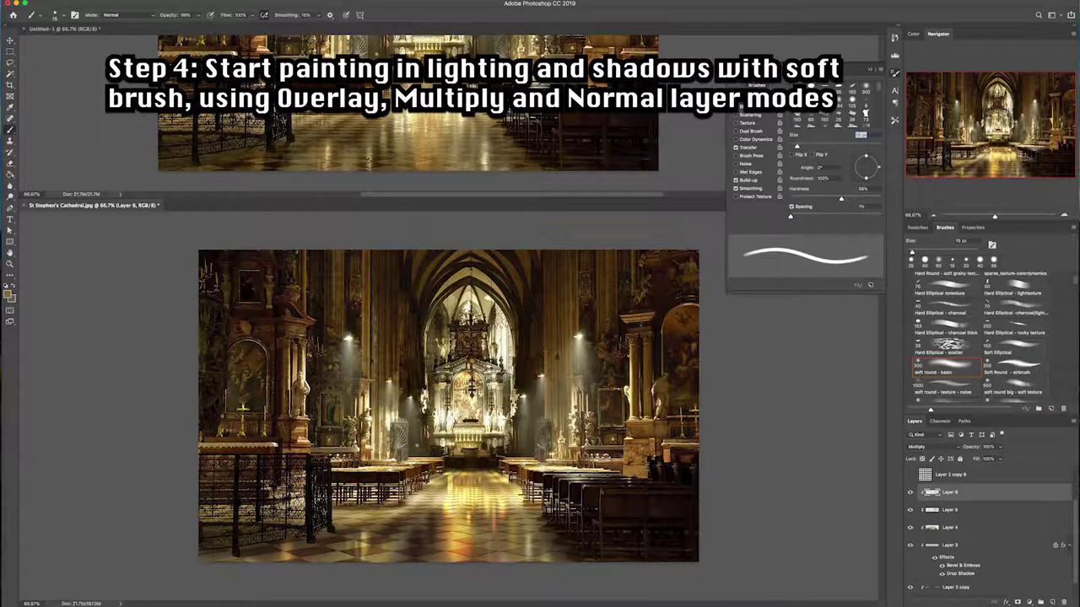
key(bracketleft)
key(bracketleft)
key(bracketright)
key(bracketright)
key(bracketright)
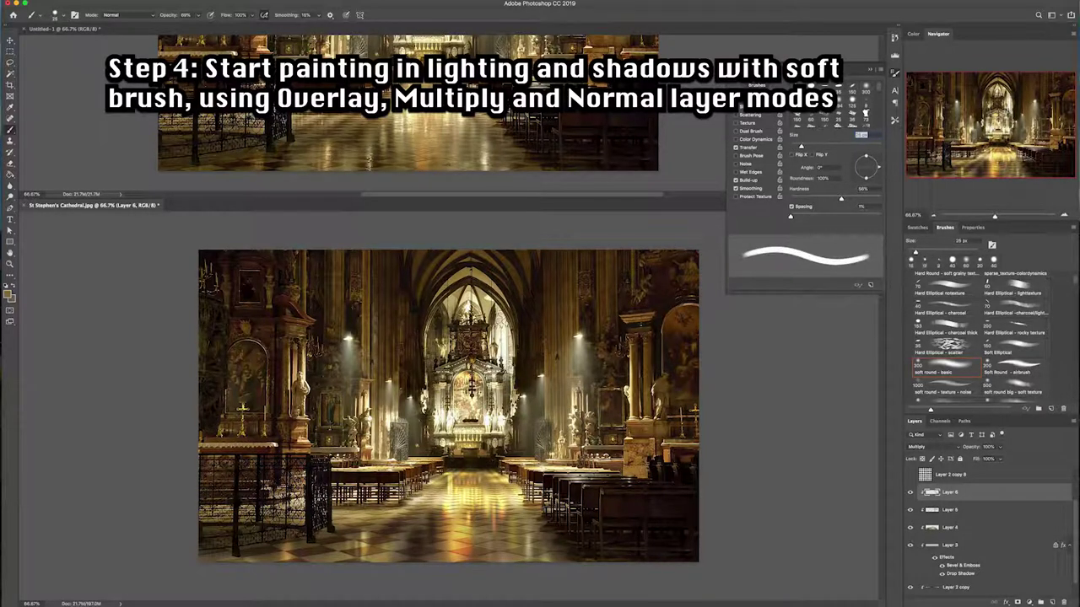
key(bracketleft)
key(bracketleft)
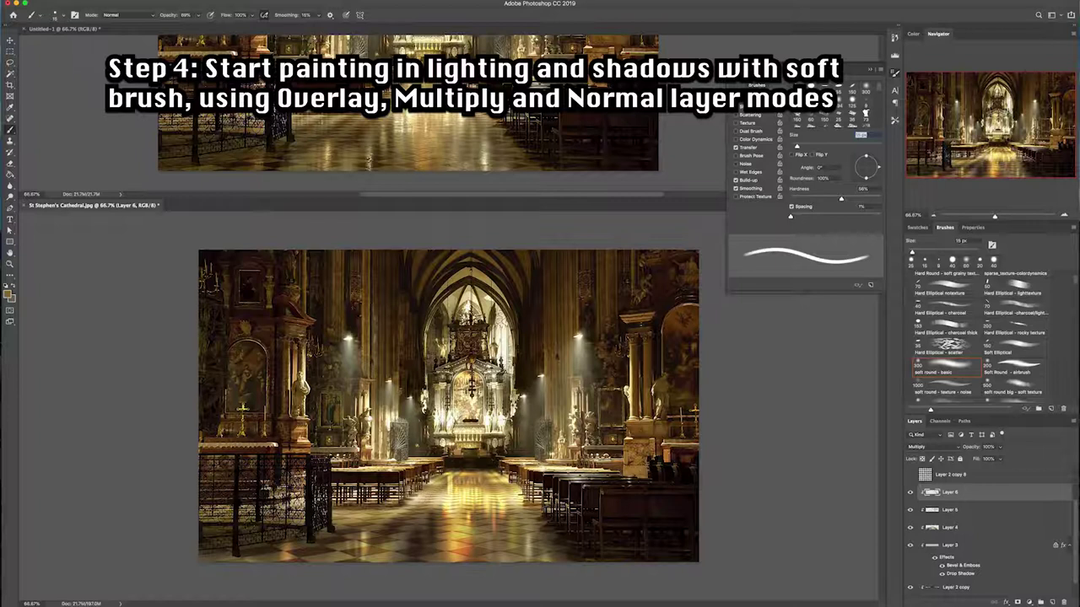
- Fine-tune brush size around 25–46 px while painting and erasing shadows on Layer 6
key(bracketright)
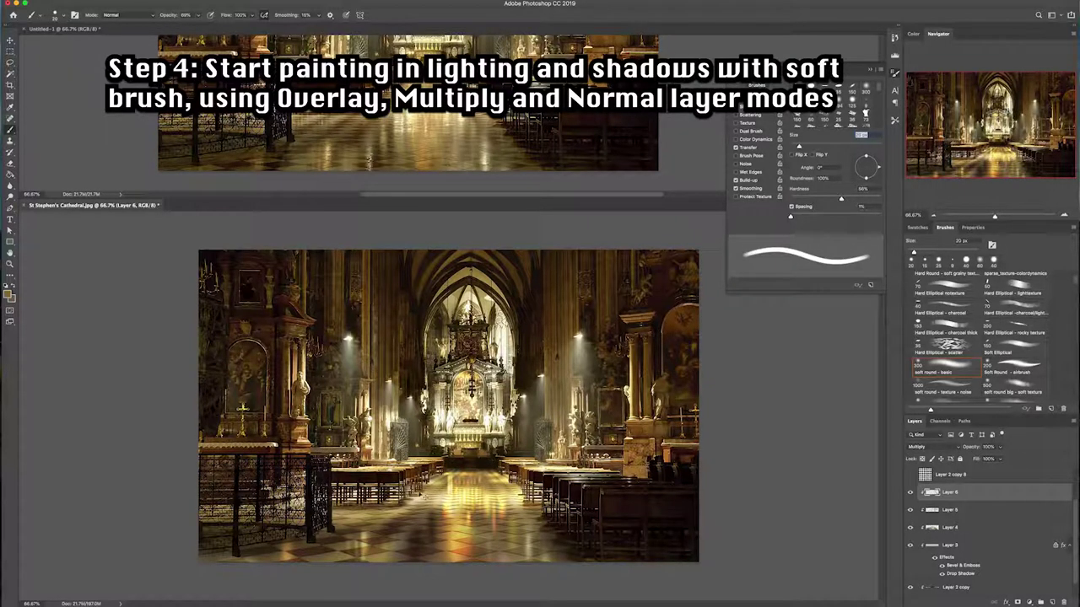
key(bracketleft)
key(bracketleft)
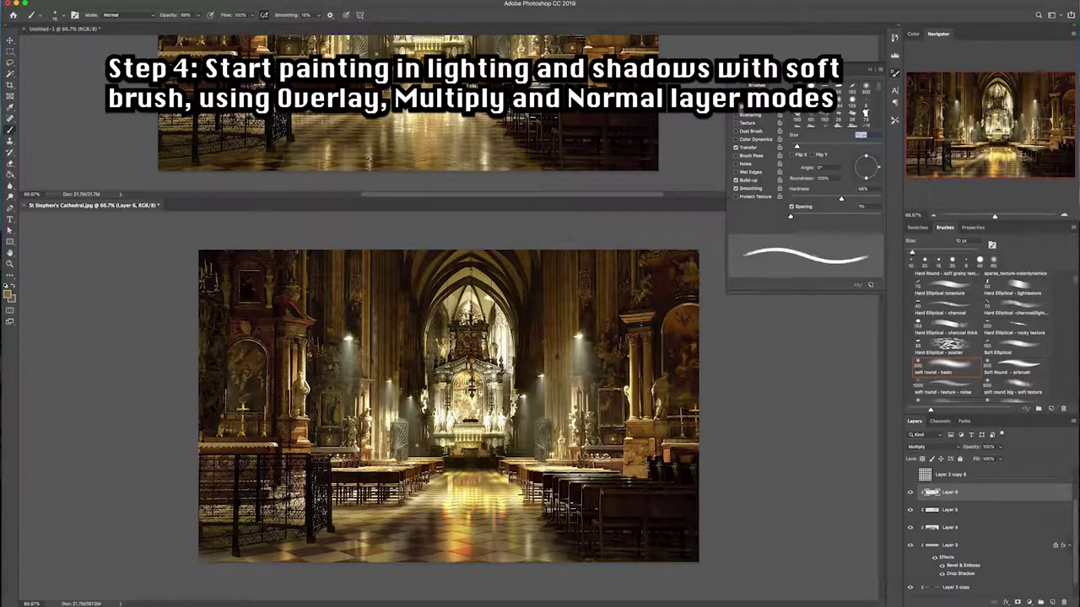
key(bracketleft)
key(bracketleft)
key(bracketleft)
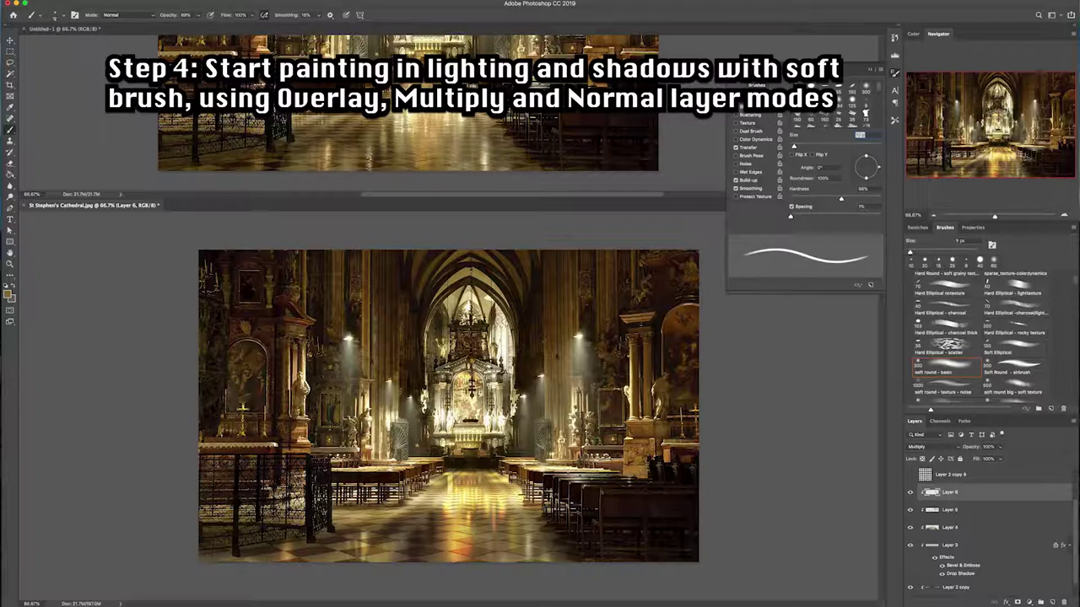
key(bracketright)
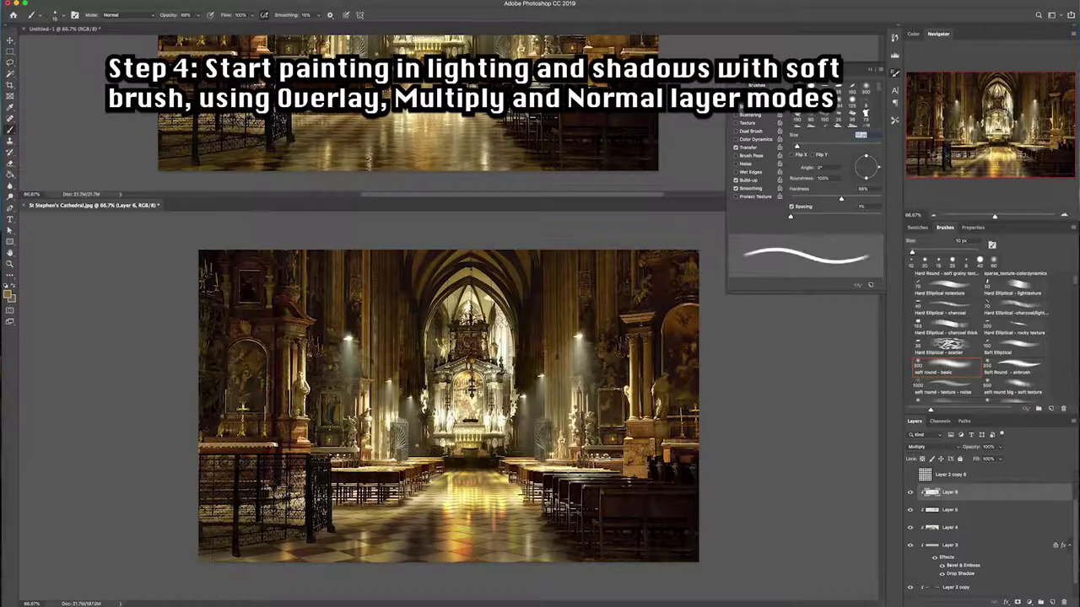
key(bracketright)
key(bracketright)
key(bracketleft)
key(bracketleft)
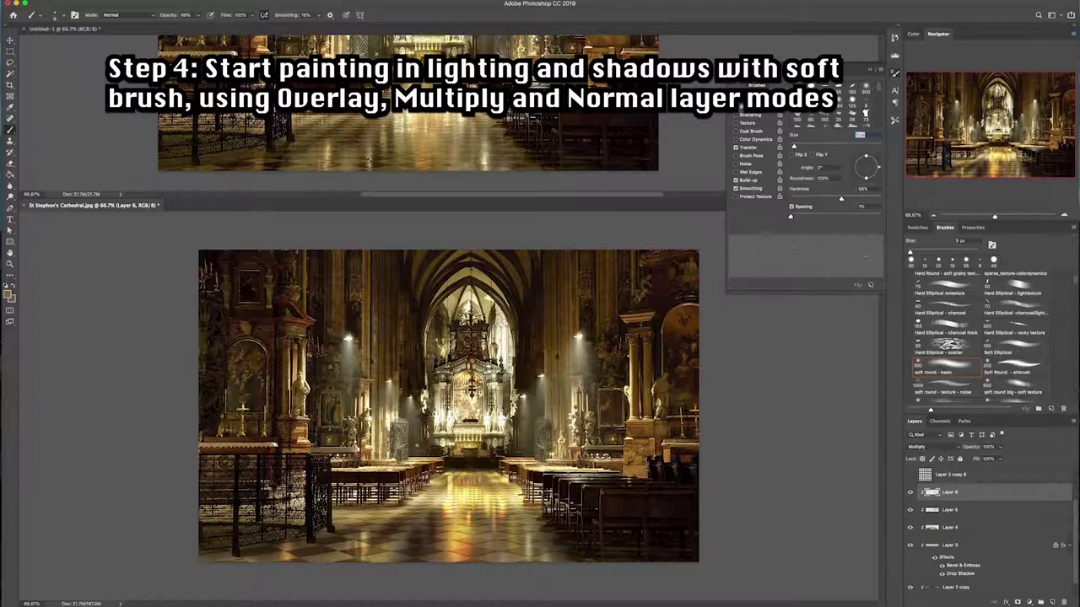
key(bracketright)
key(bracketright)
key(bracketleft)
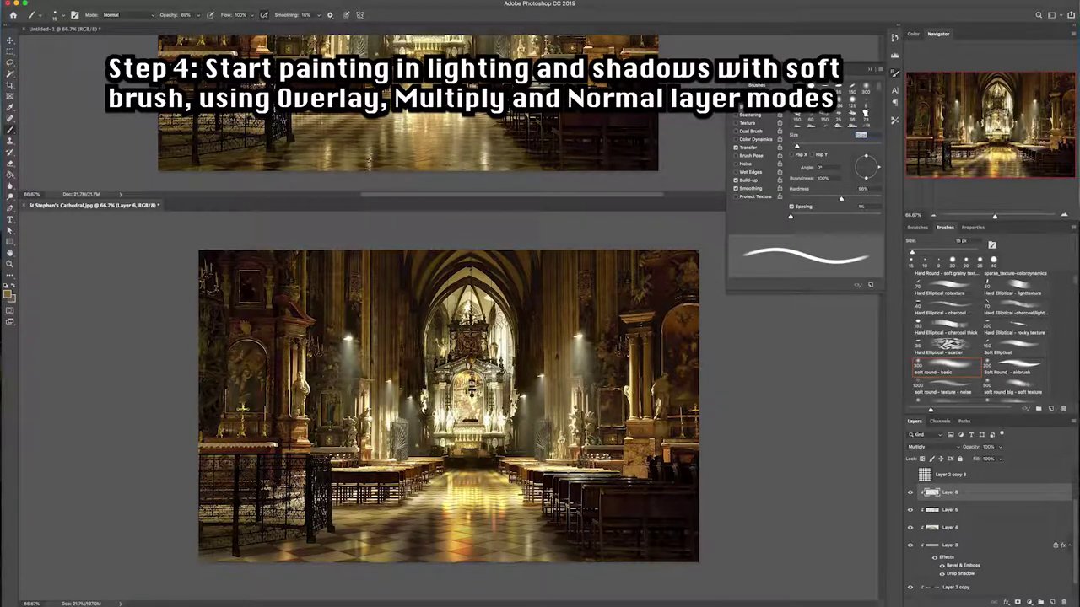
key(e)
key(bracketright)
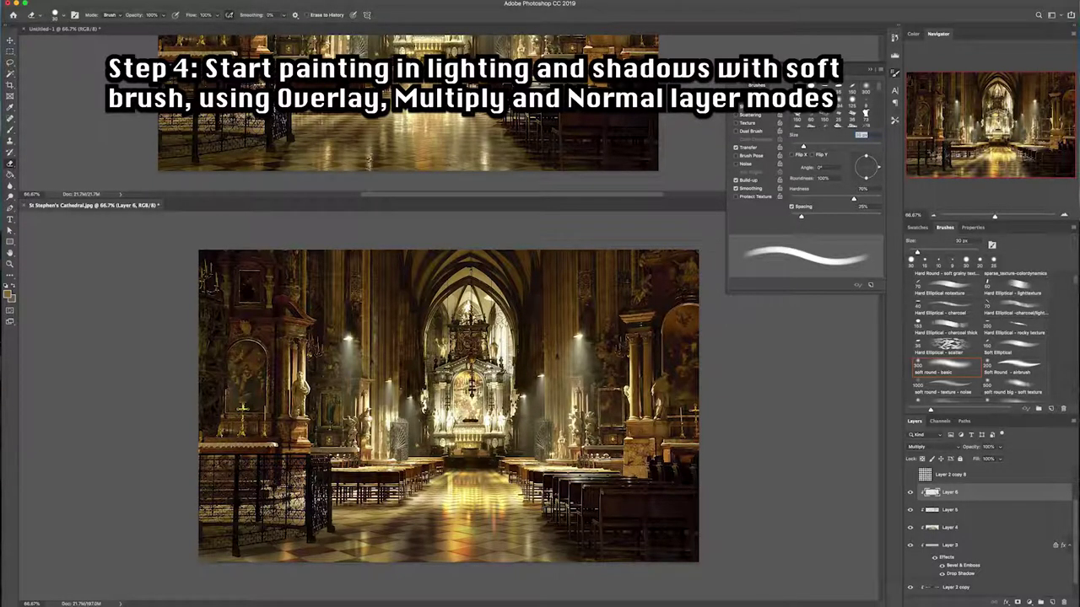
key(b)
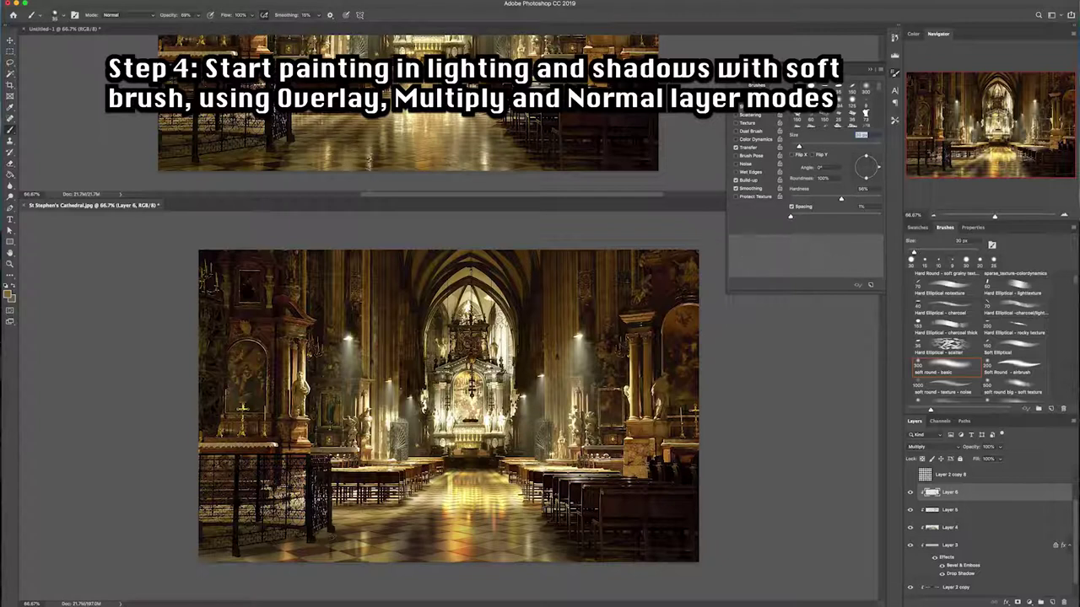
key(bracketleft)
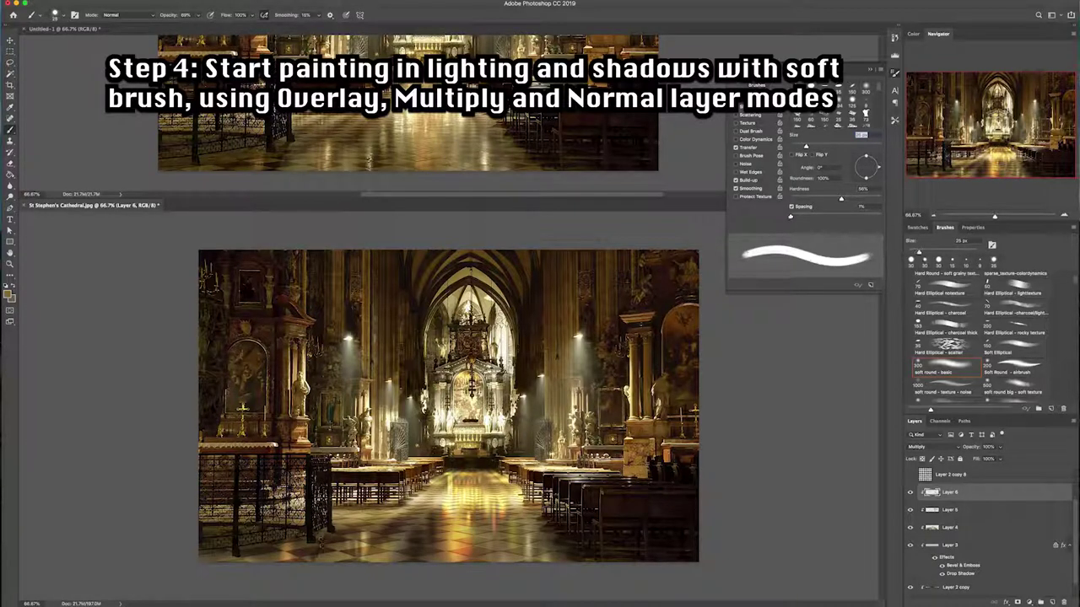
drag(323, 545, 327, 536)
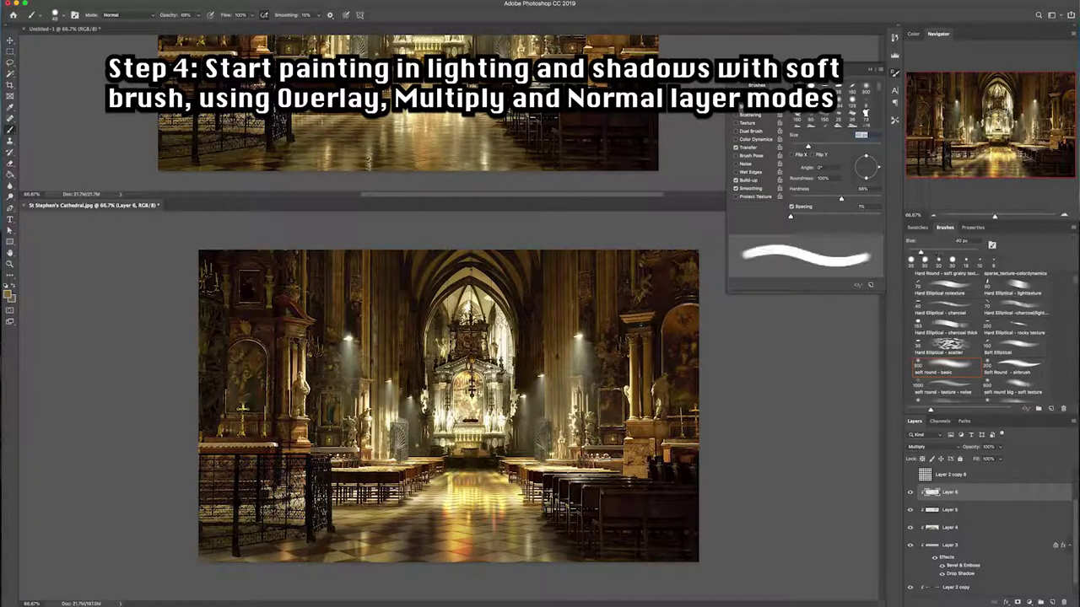
- Erase with a 40–160 px eraser, then paint shadows with a 60–70 px brush
key(e)
key(bracketright)
key(bracketright)
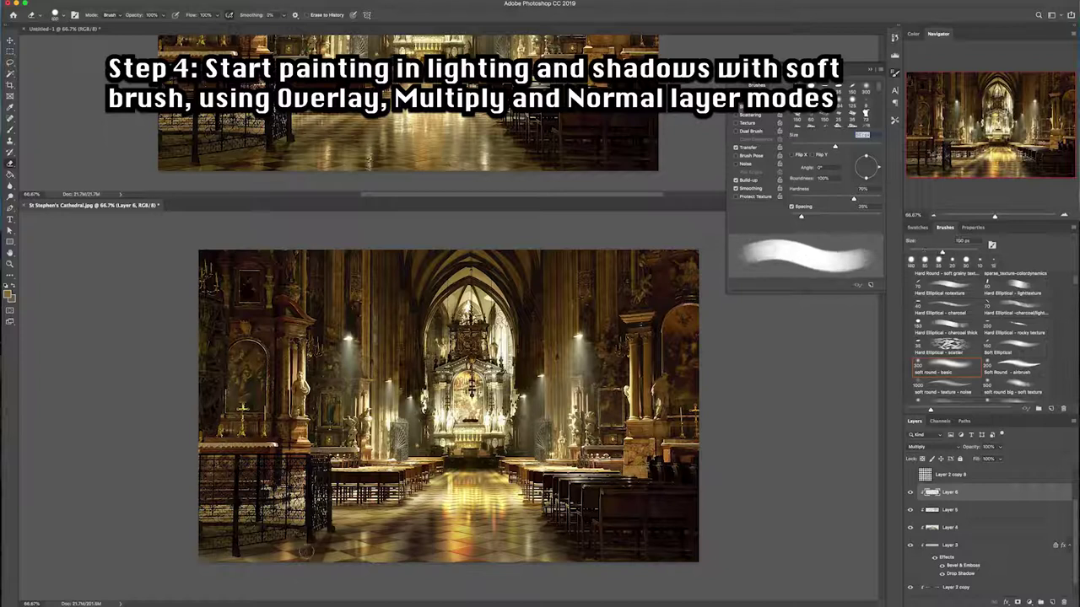
key(bracketright)
key(bracketright)
key(bracketright)
key(bracketright)
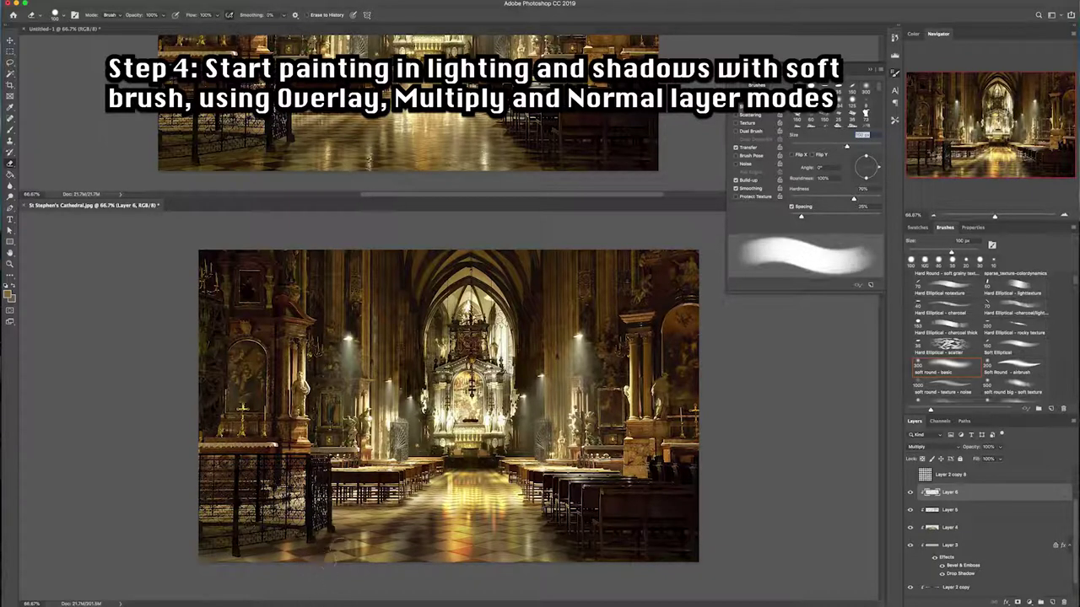
key(bracketright)
key(bracketright)
key(bracketright)
key(bracketleft)
key(bracketleft)
key(bracketleft)
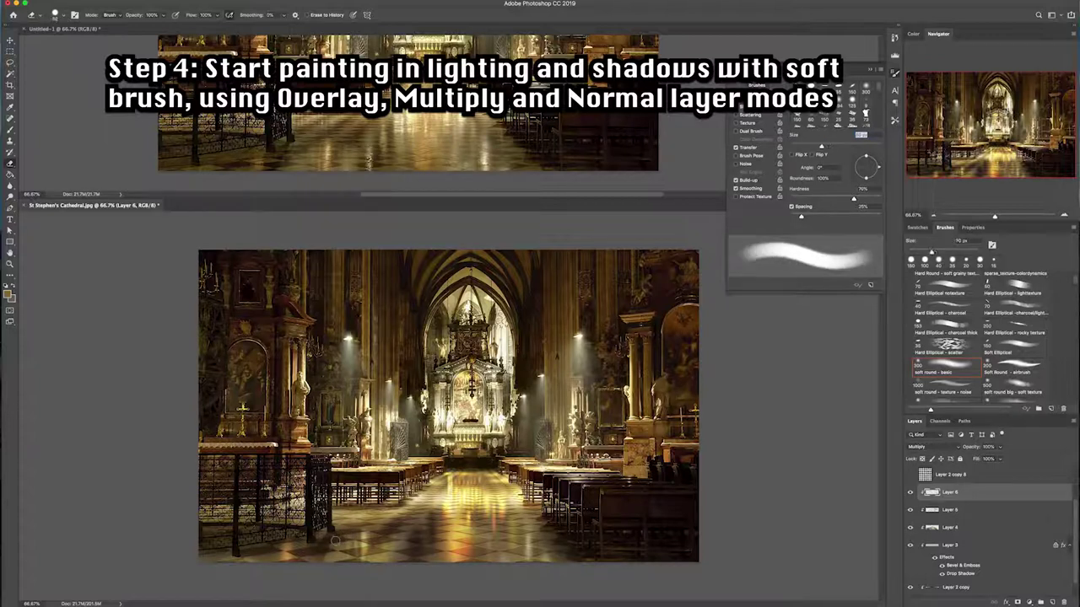
key(bracketleft)
key(bracketleft)
key(bracketleft)
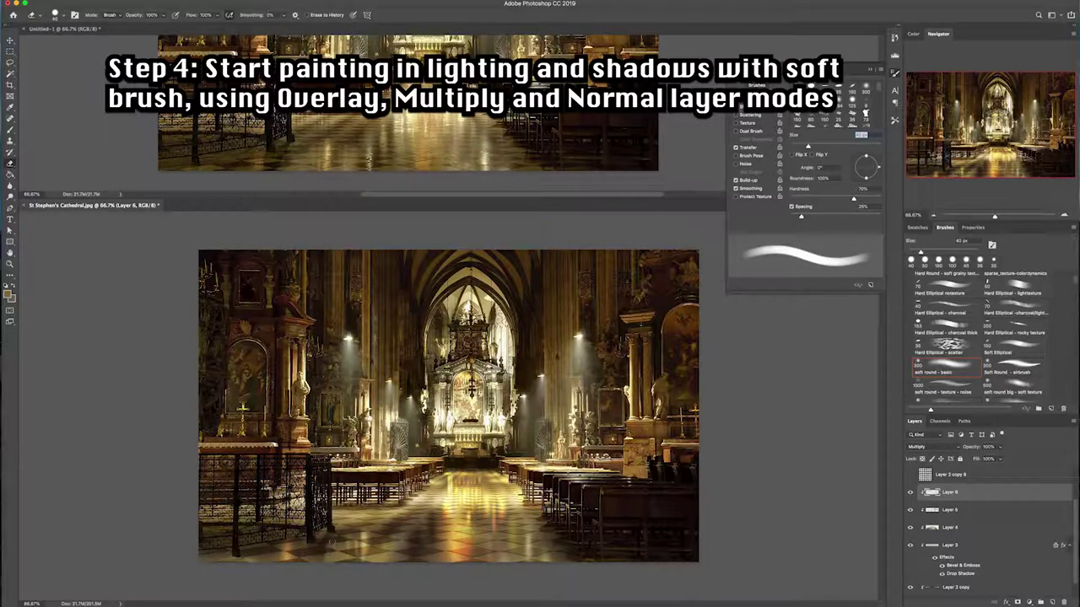
key(b)
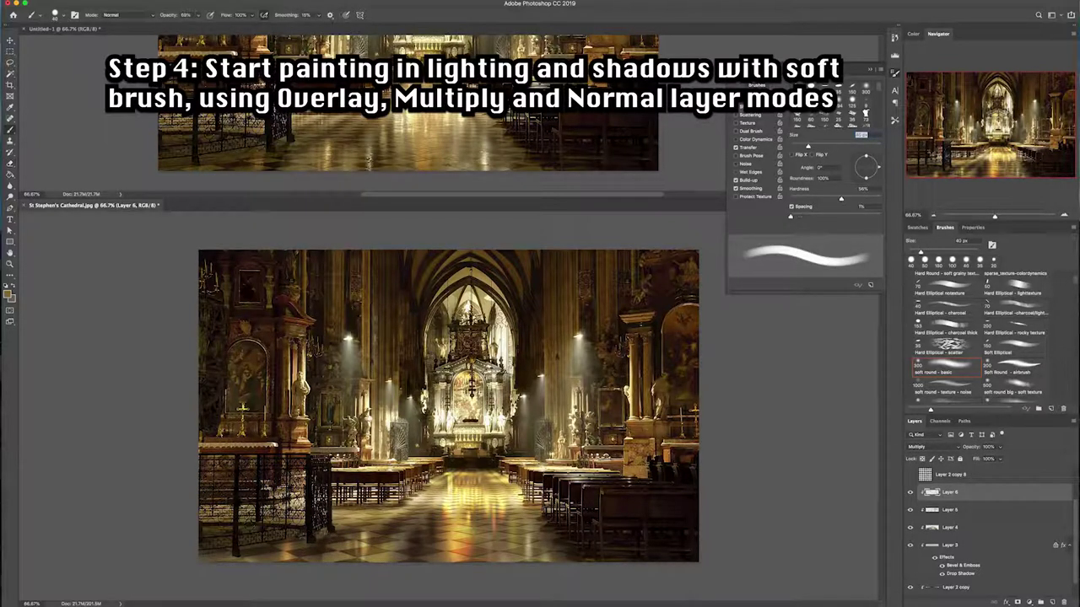
key(bracketright)
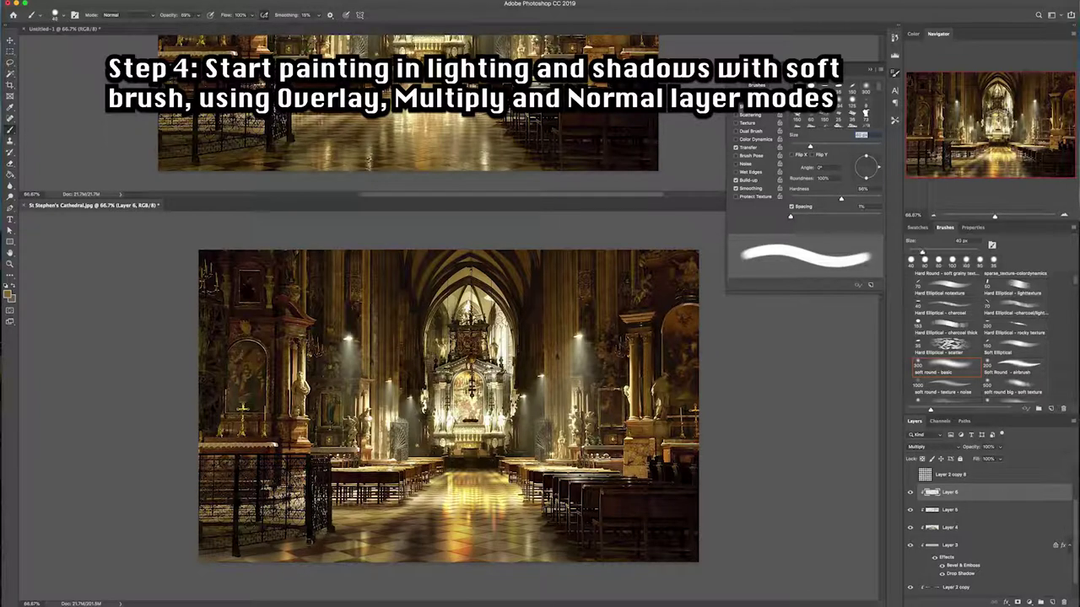
key(bracketright)
key(bracketright)
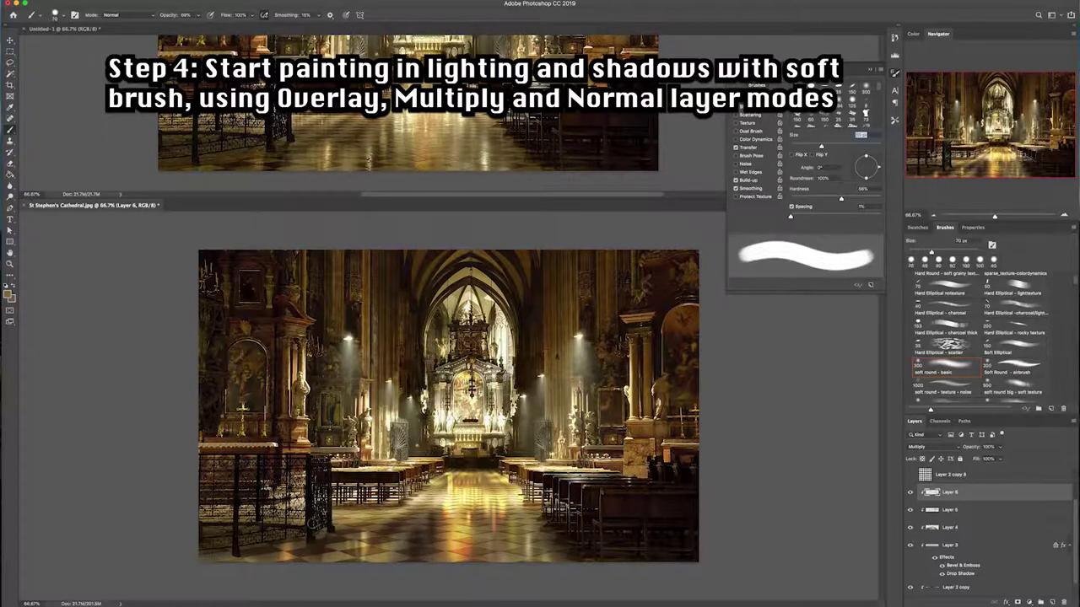
key(bracketleft)
key(bracketleft)
key(bracketleft)
key(bracketleft)
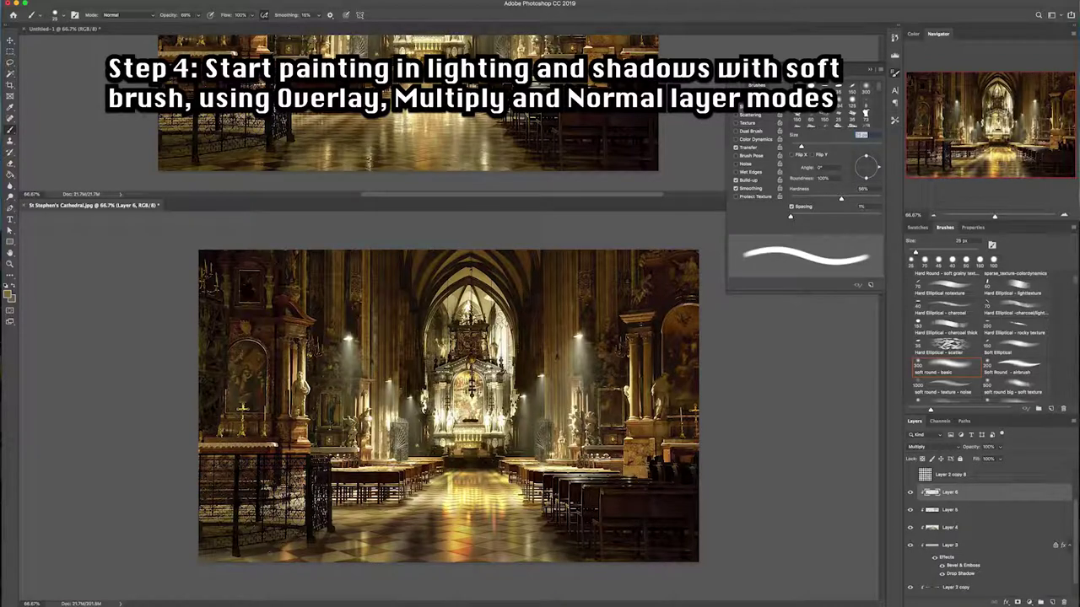
- Alternate erasing and painting shadows, varying the brush from 9 px up to 80 px
key(e)
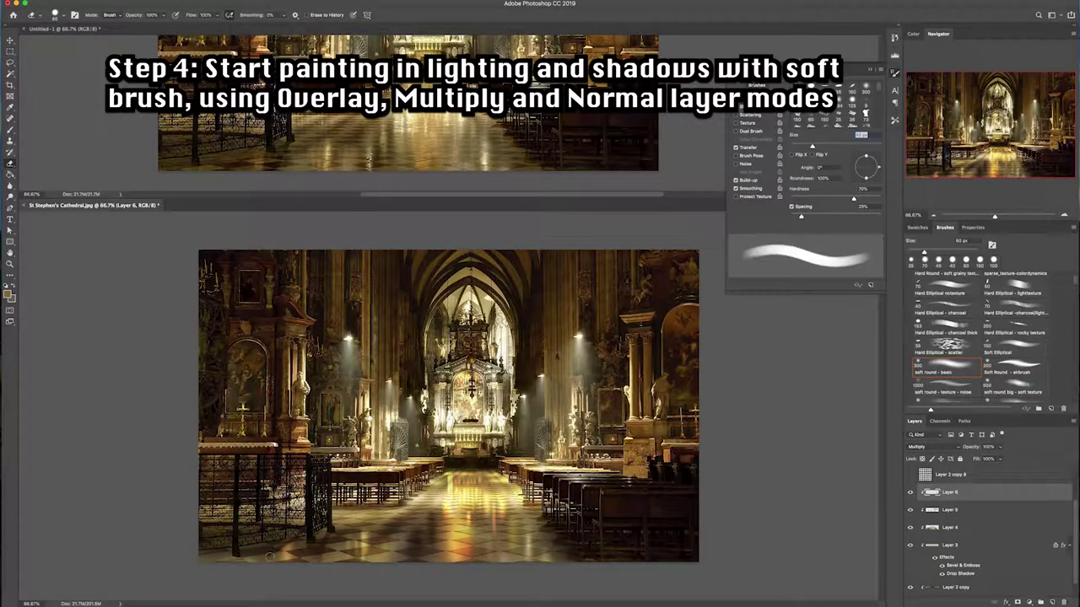
key(b)
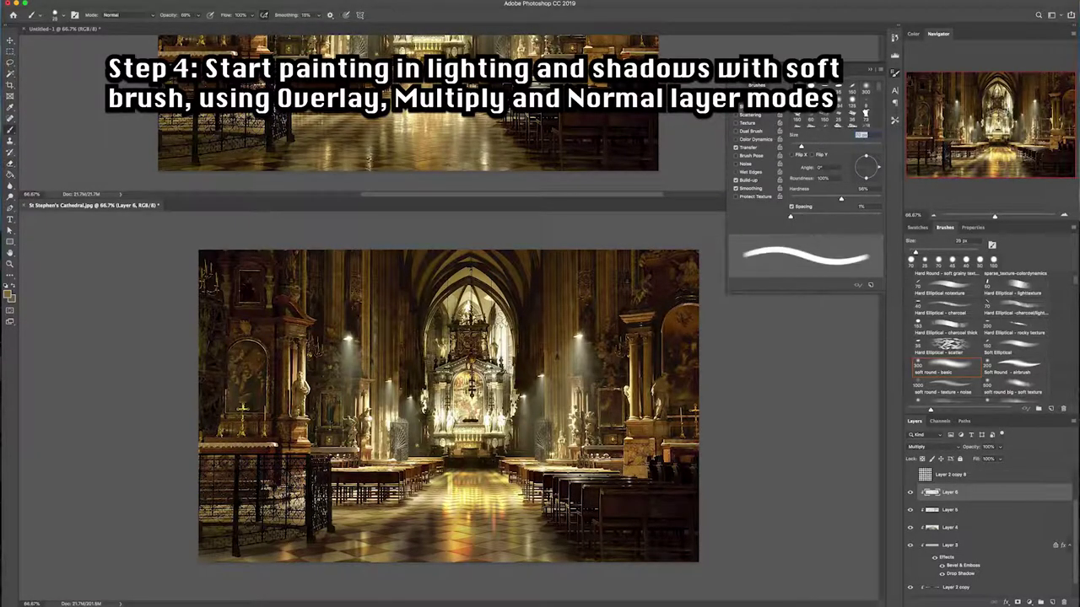
key(bracketleft)
key(bracketleft)
key(bracketleft)
key(bracketright)
key(bracketright)
key(bracketright)
key(bracketright)
key(bracketright)
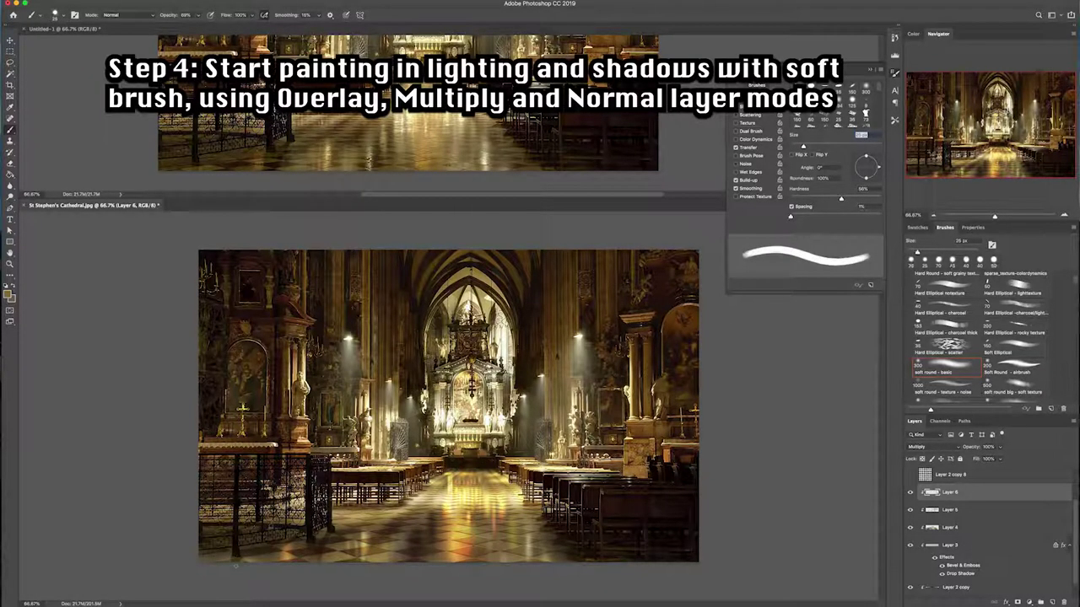
key(bracketright)
key(bracketright)
key(bracketright)
key(bracketright)
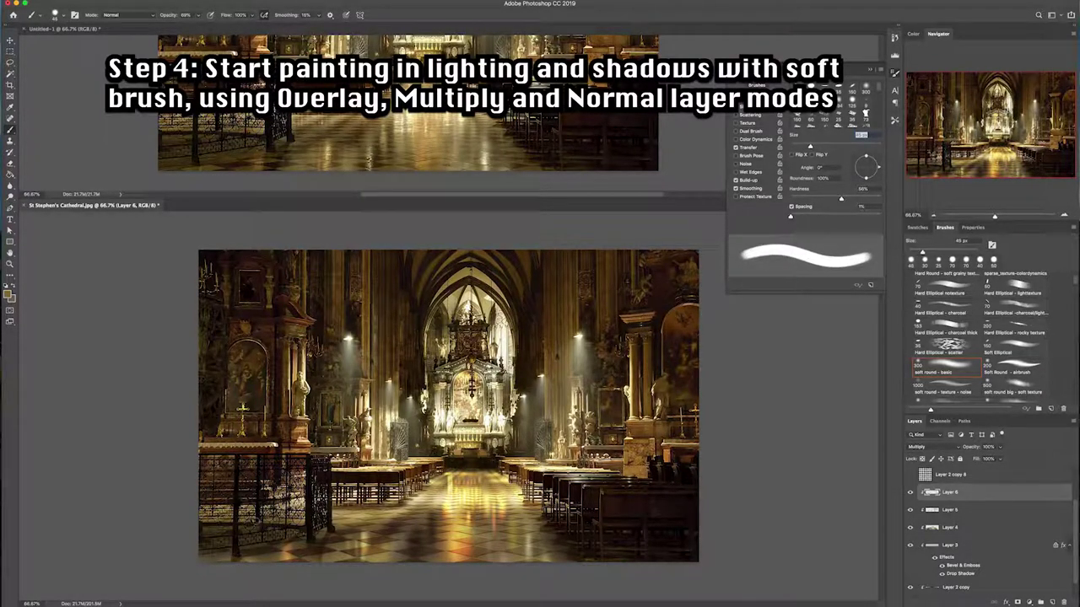
key(bracketright)
key(bracketright)
key(e)
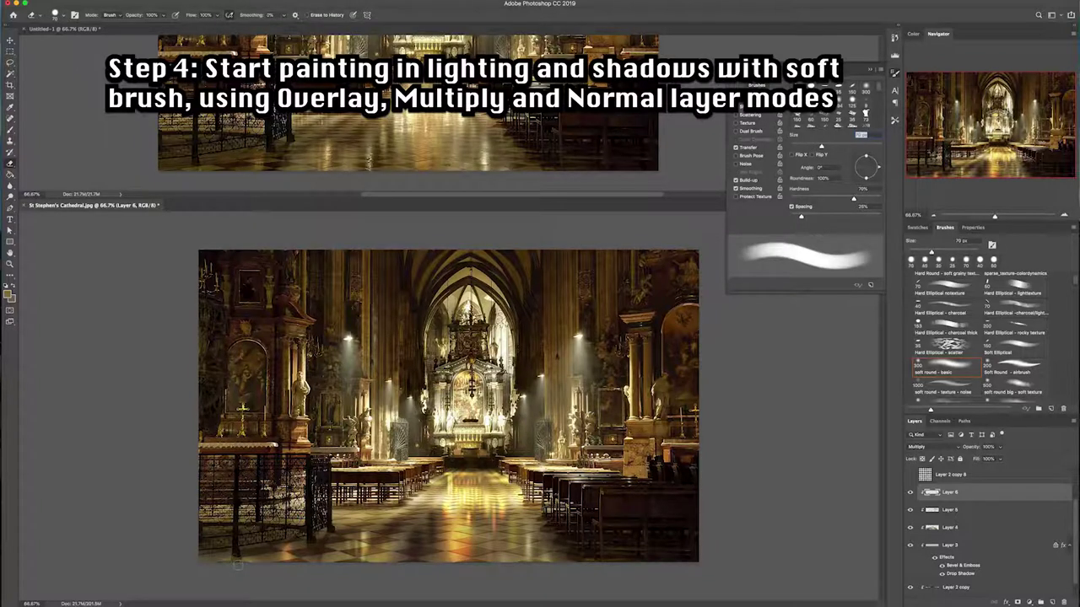
key(b)
key(bracketright)
key(bracketright)
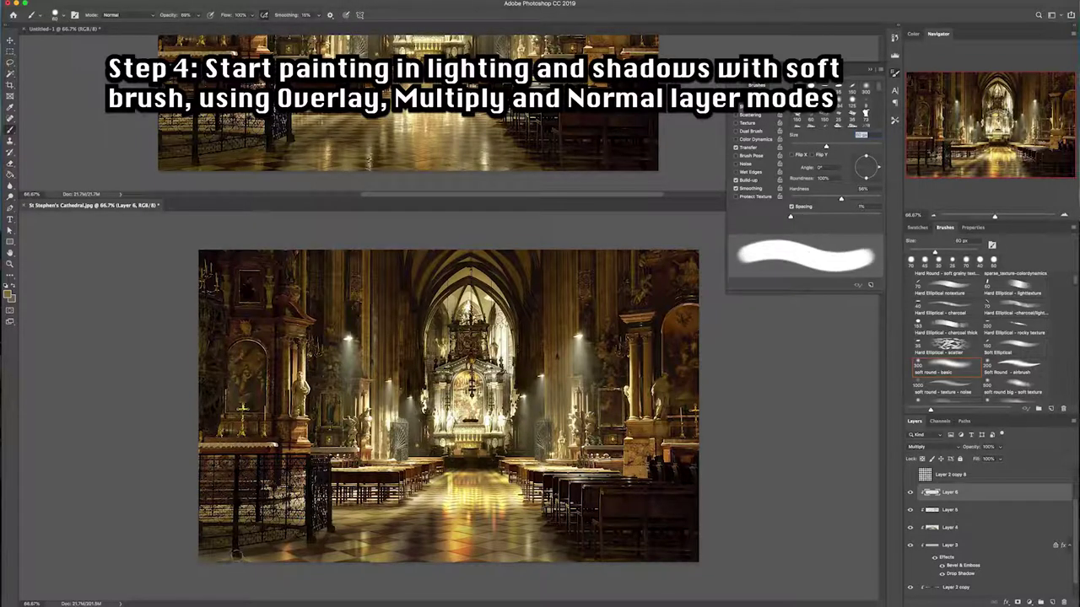
key(bracketright)
key(bracketright)
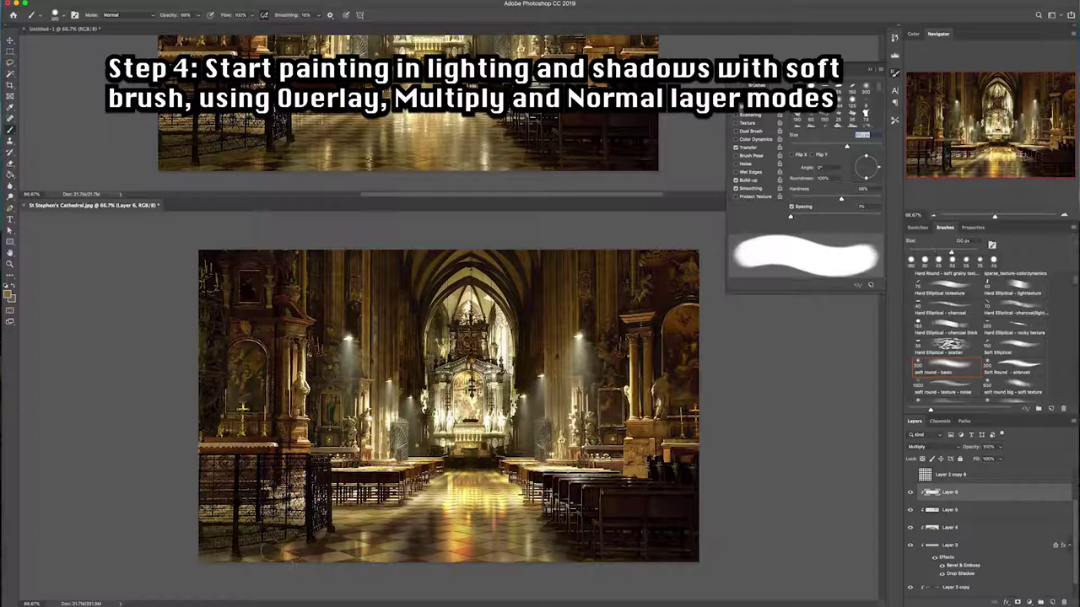
key(bracketleft)
key(bracketleft)
key(bracketleft)
key(bracketleft)
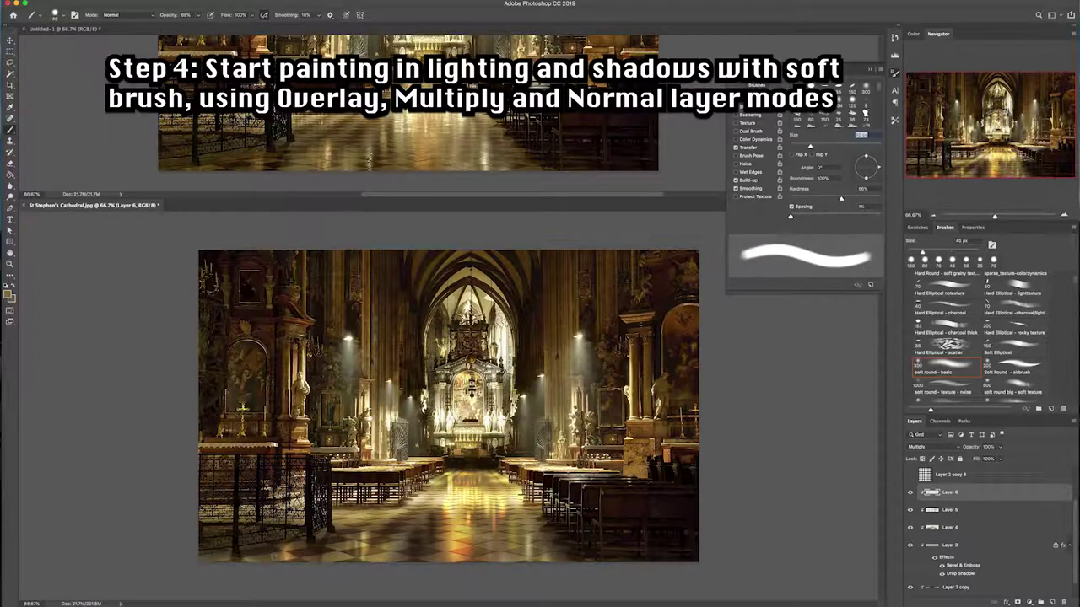
key(bracketleft)
key(bracketleft)
key(bracketleft)
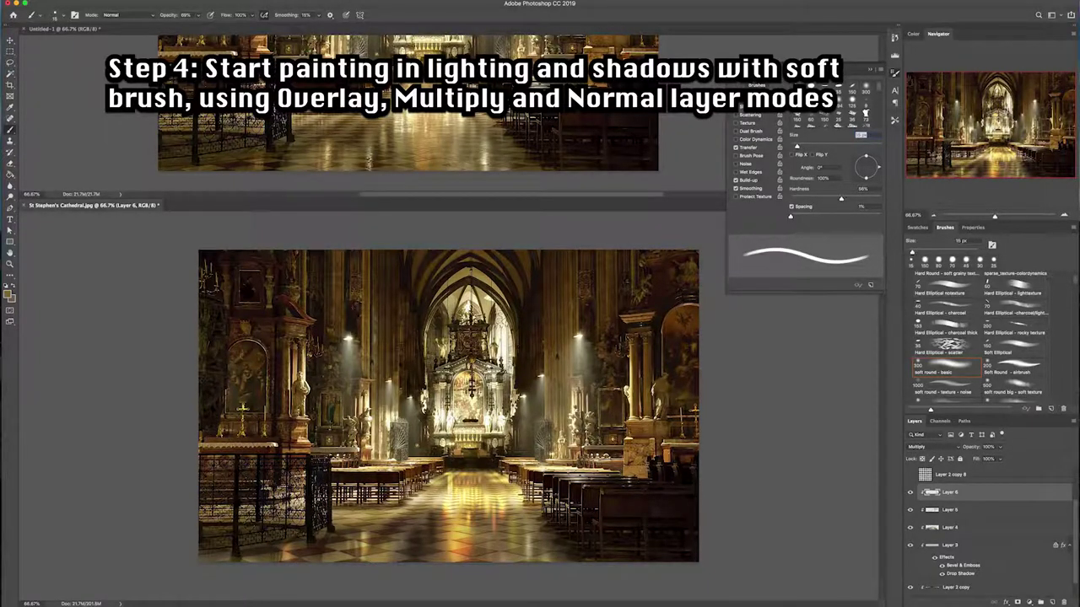
- Refine shadows with a 16–36 px brush and 70–100 px eraser, raising hardness to 50%
key(e)
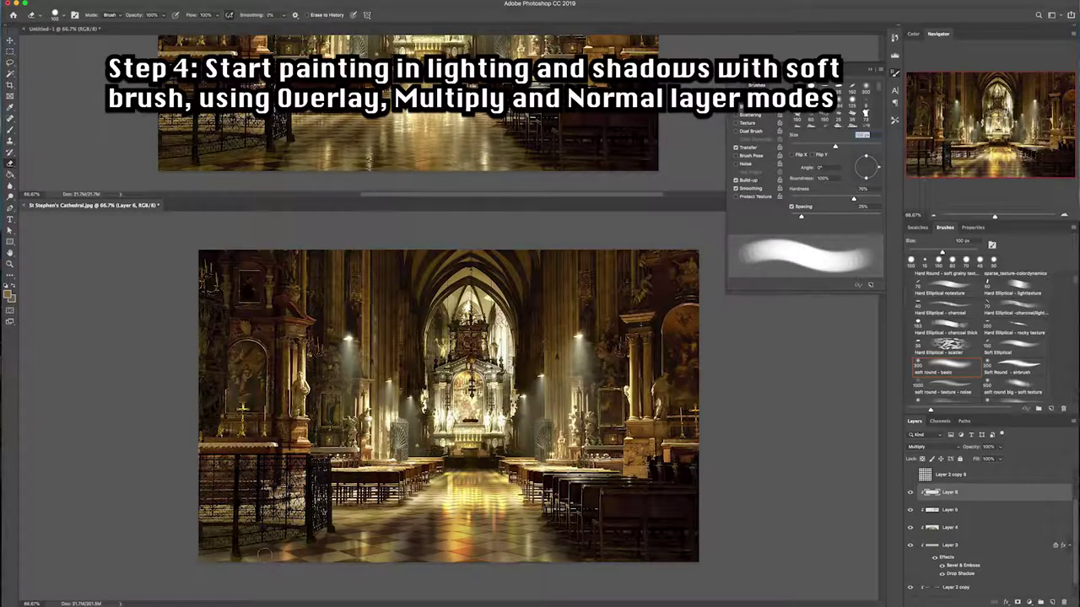
key(b)
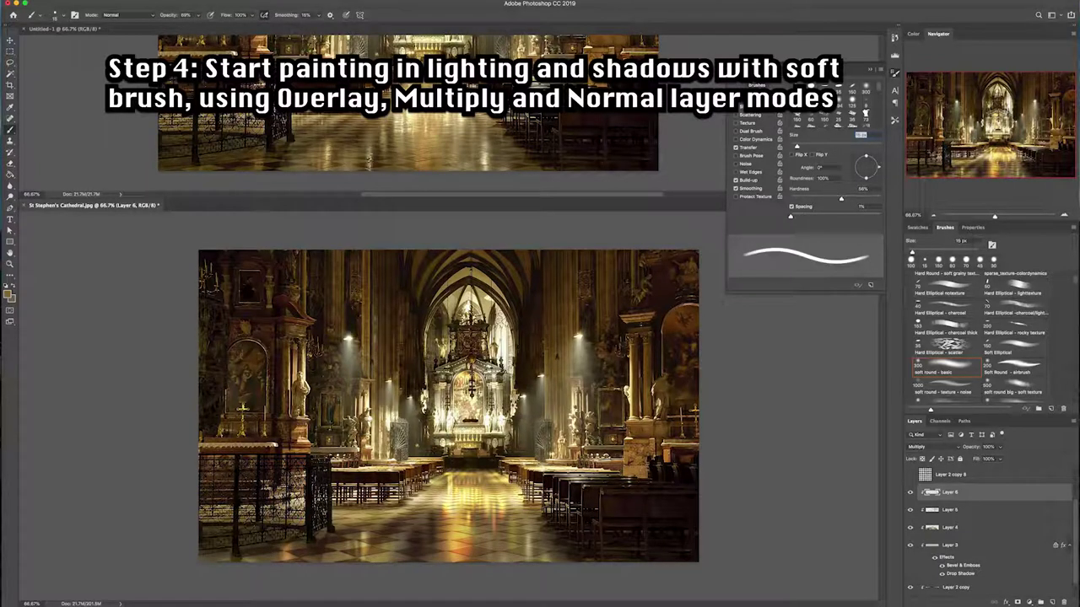
key(bracketright)
key(bracketright)
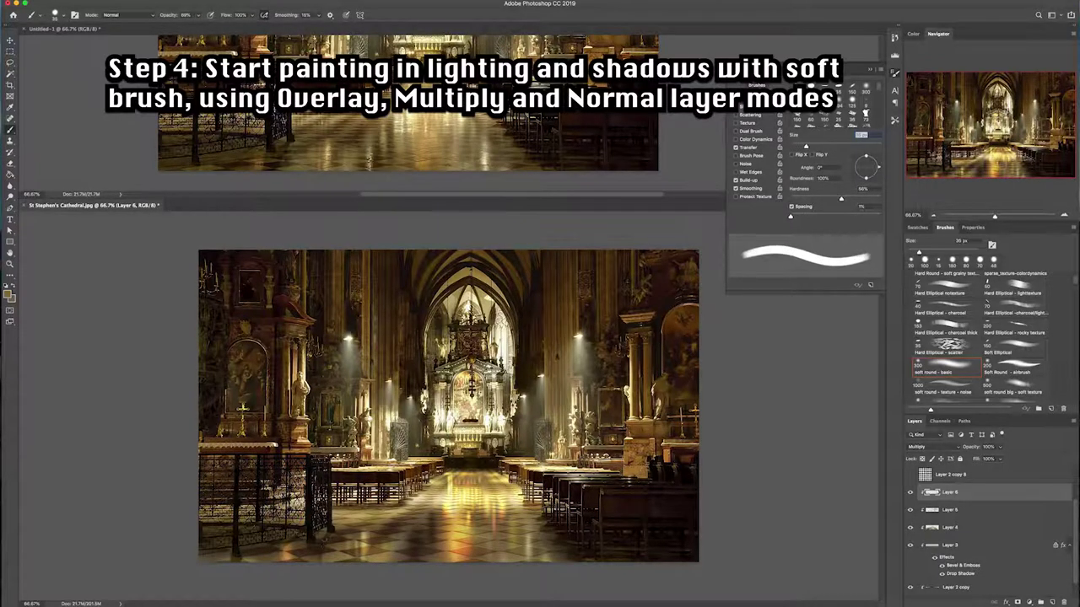
key(bracketleft)
key(bracketleft)
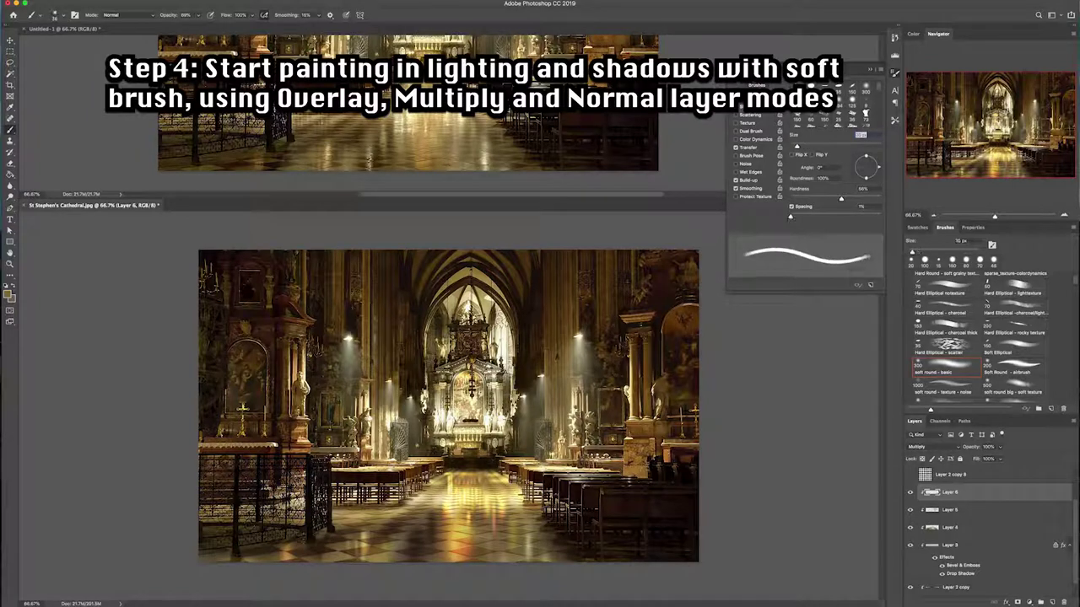
key(e)
key(bracketleft)
key(bracketleft)
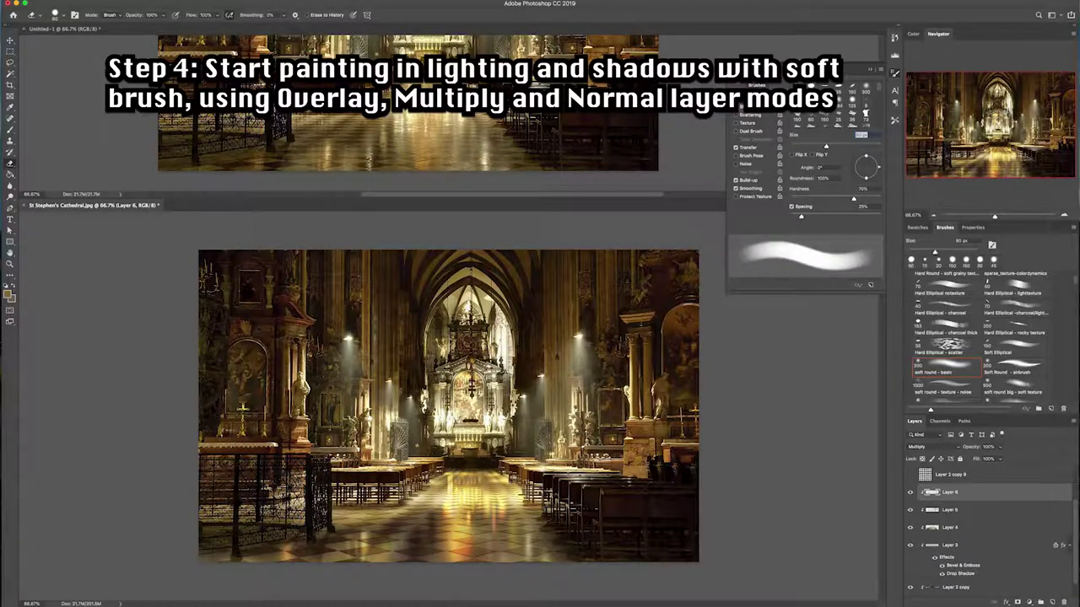
key(bracketleft)
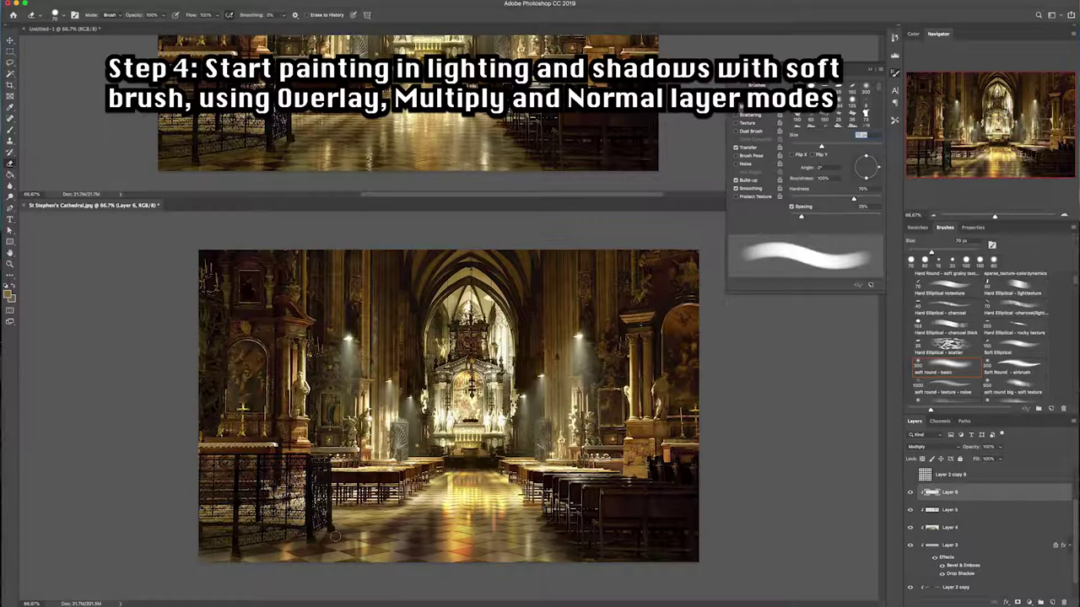
key(b)
key(shift+bracketright)
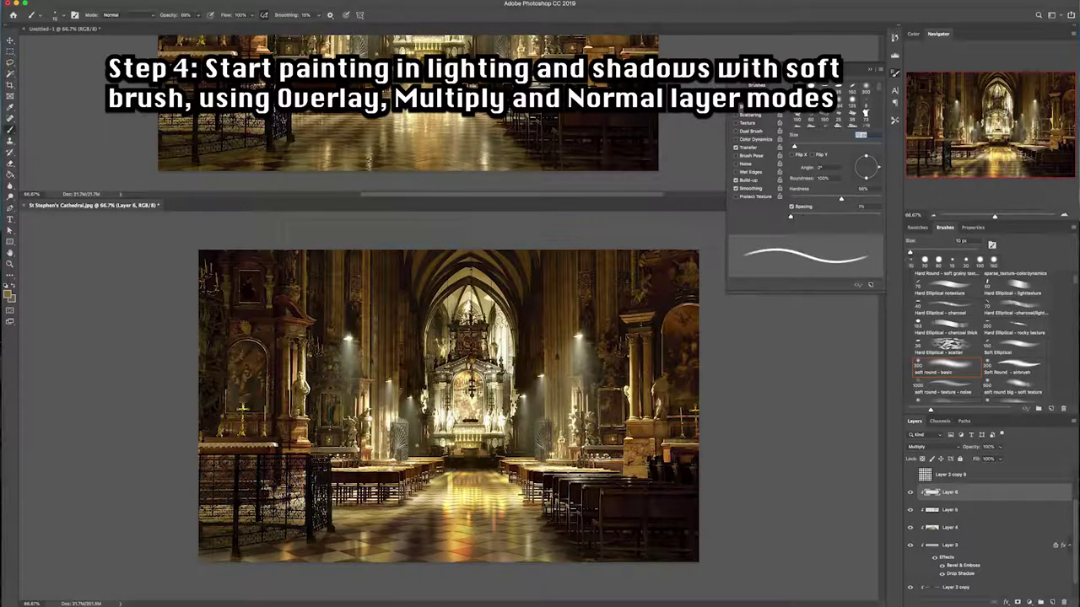
- Erase with a 50–80 px tip, then enlarge the painting brush to 160 px
key(e)
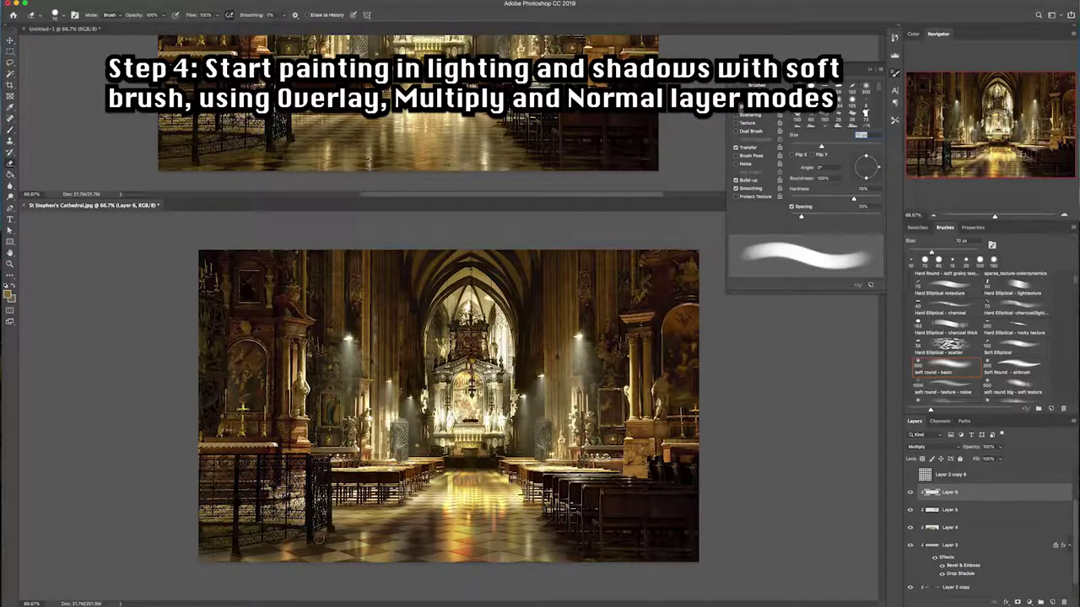
key(bracketright)
key(bracketleft)
key(bracketleft)
key(bracketleft)
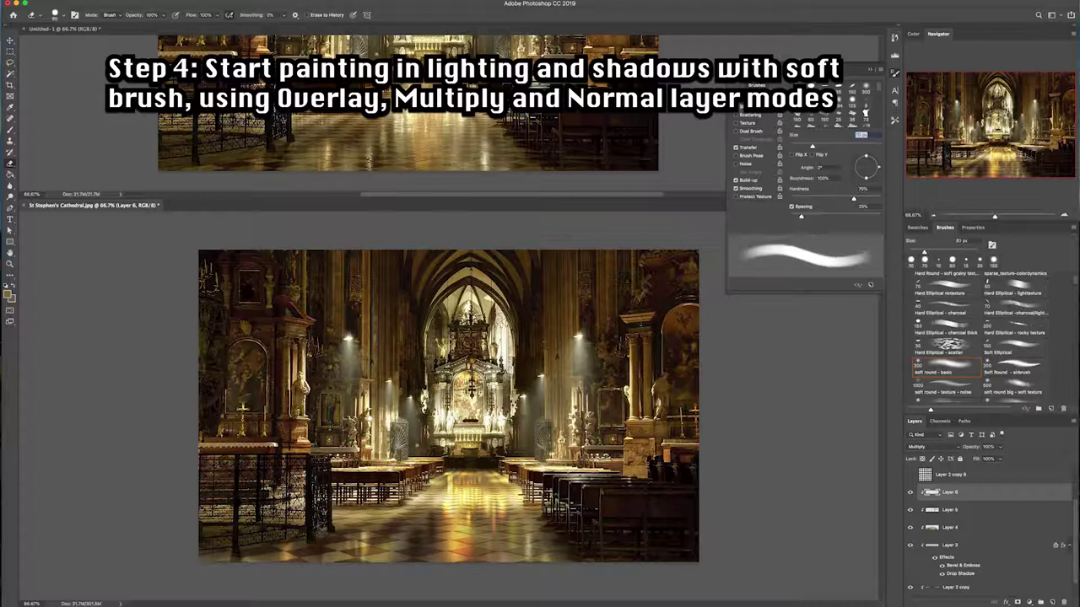
key(b)
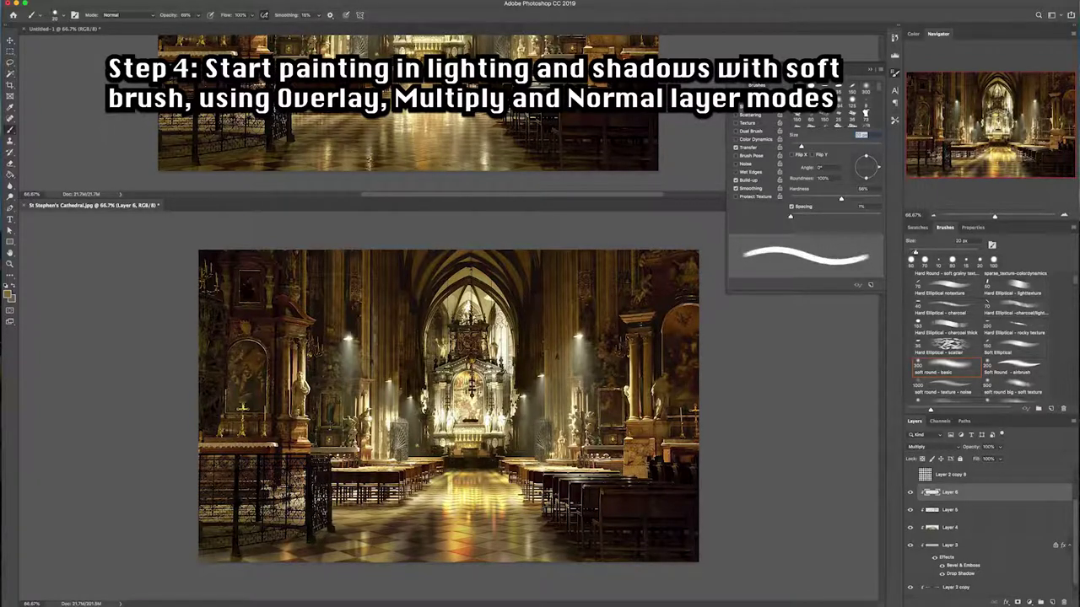
key(bracketright)
key(bracketright)
key(bracketright)
key(bracketright)
key(bracketright)
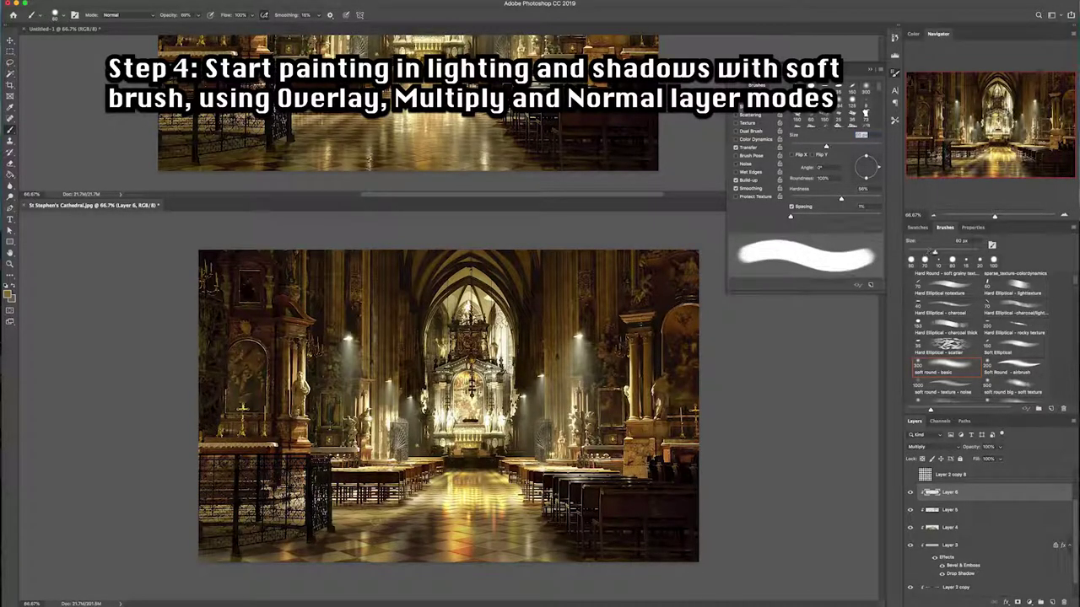
key(bracketright)
key(bracketright)
key(bracketright)
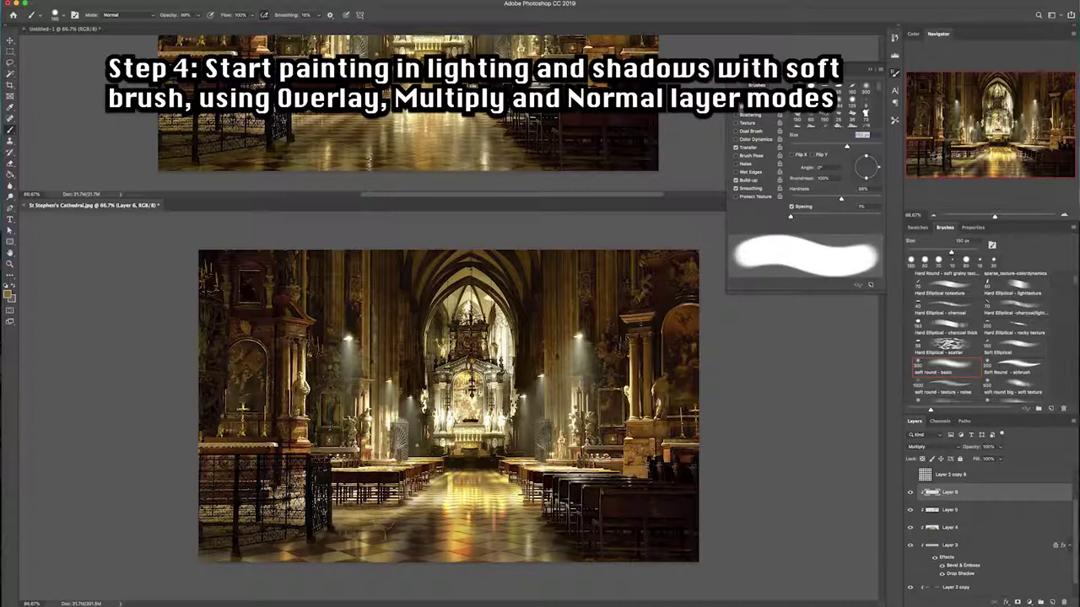
- Set a Soft Round basic brush with 0% hardness at about 125 px
drag(808, 203, 730, 173)
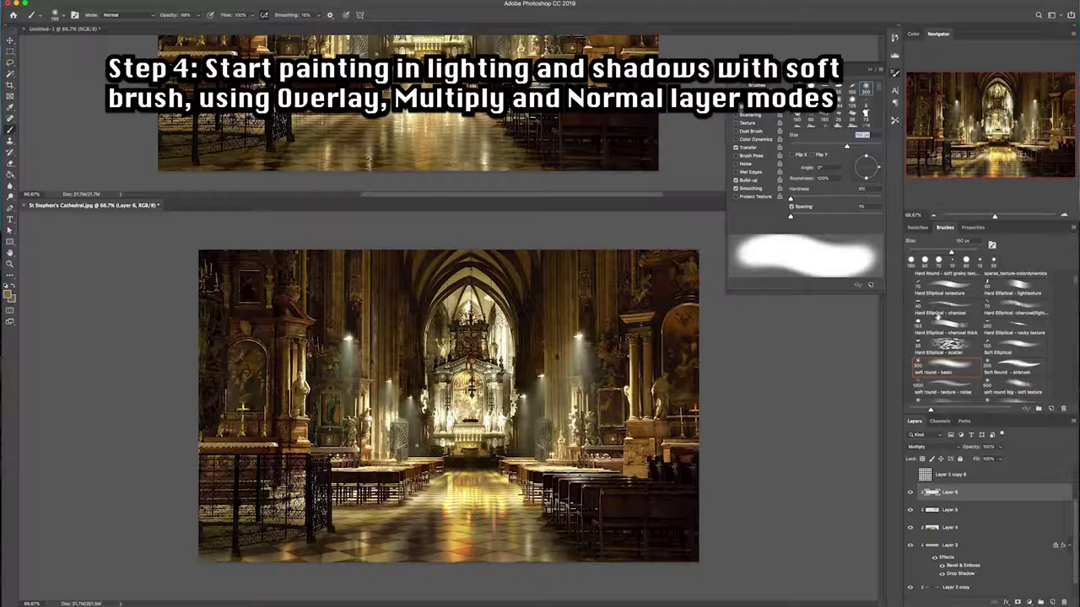
click(950, 376)
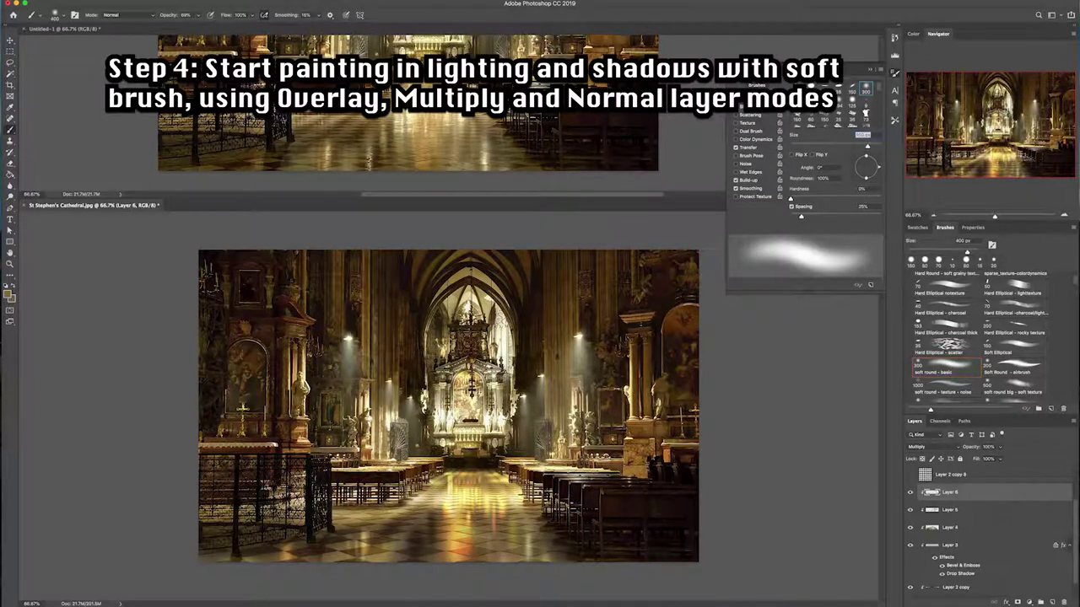
key(bracketleft)
key(bracketleft)
key(bracketleft)
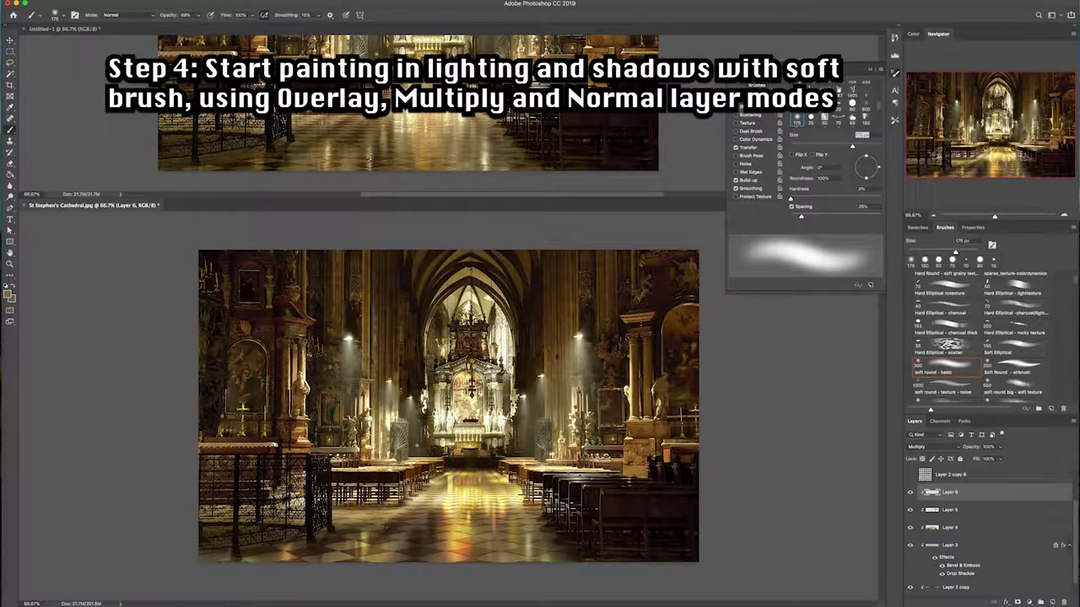
key(bracketleft)
key(bracketleft)
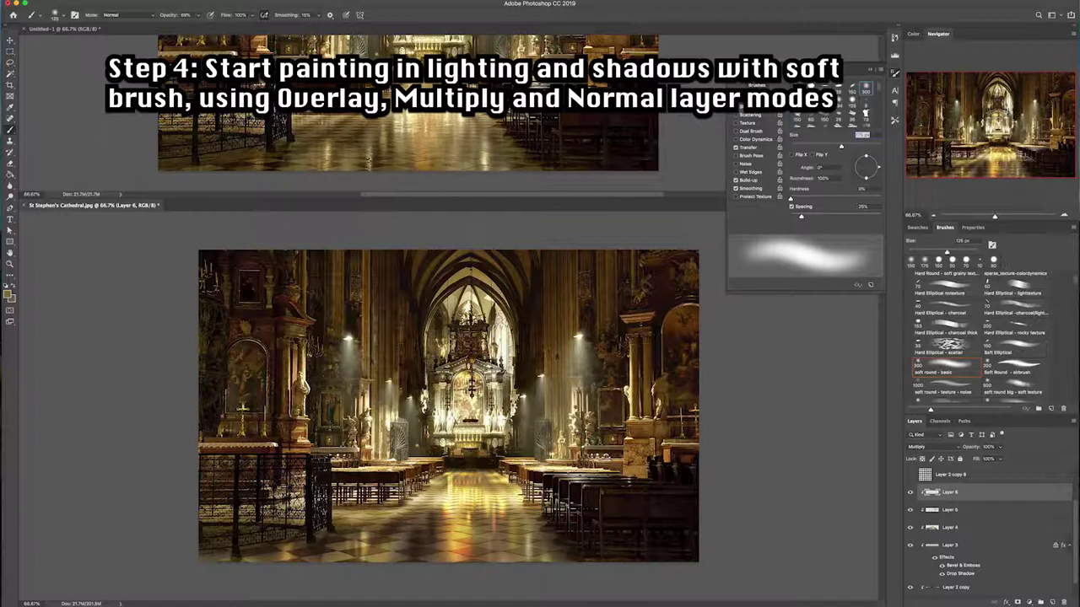
- Compare Layer 3 hidden and shown, then raise its opacity to about 81%
click(950, 545)
click(909, 546)
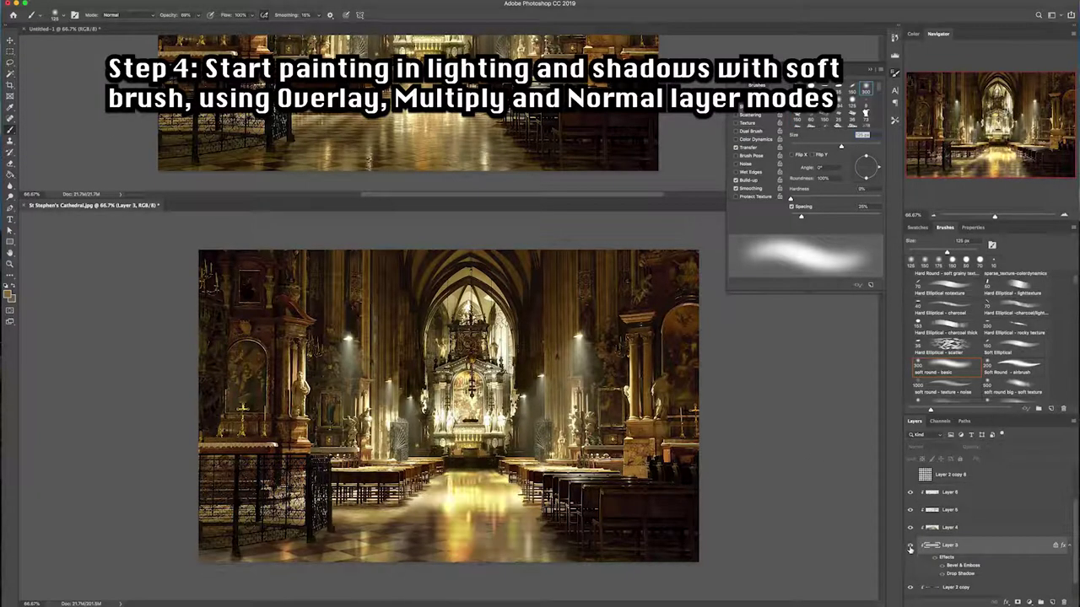
click(909, 545)
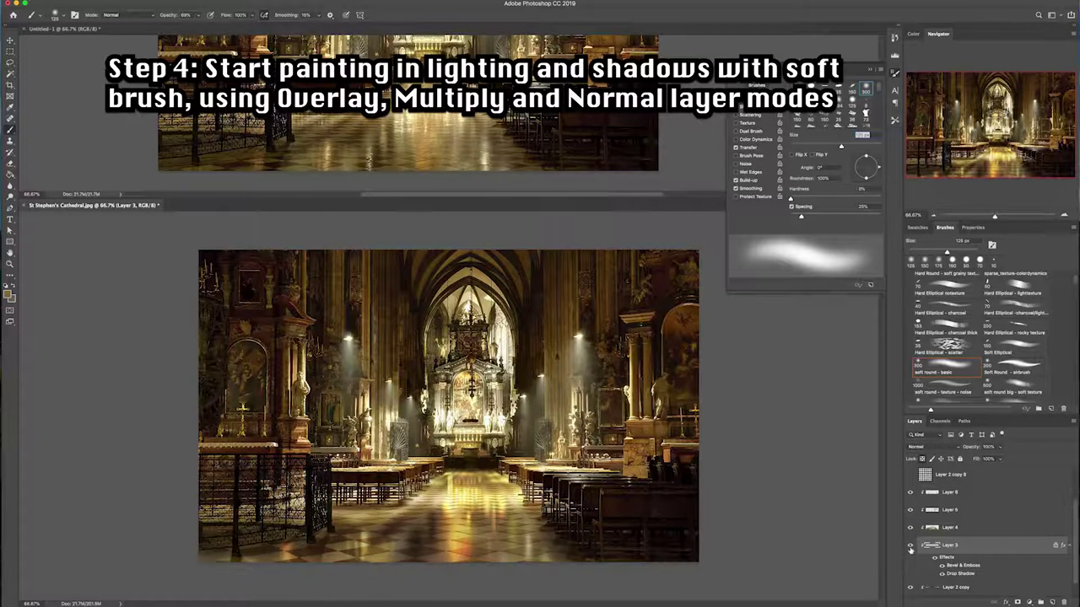
click(970, 451)
drag(972, 451, 976, 453)
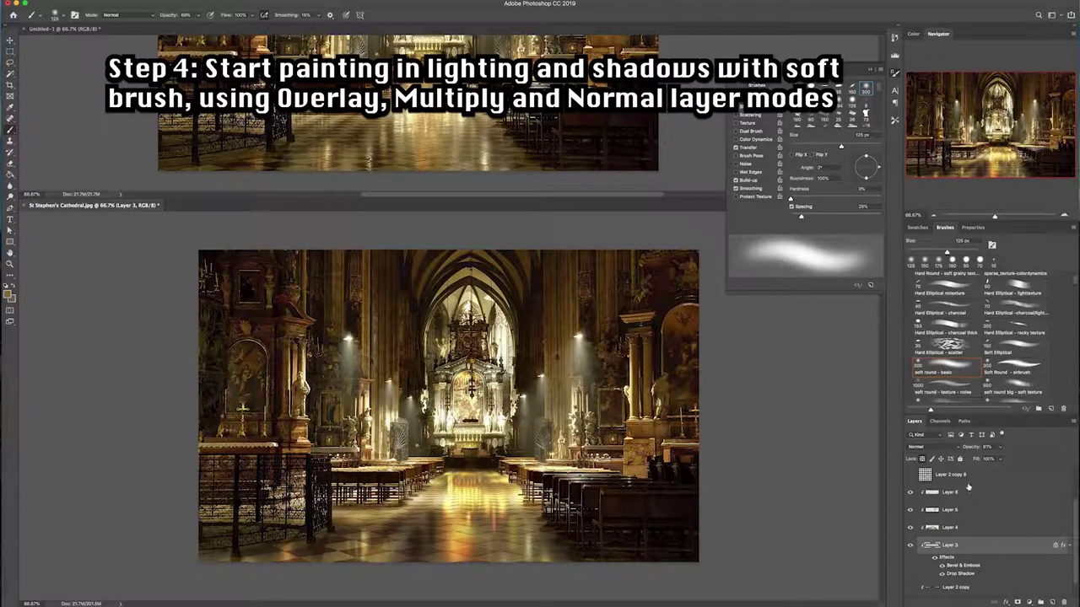
- Load the floor area as a selection and add a new empty Layer 7
ctrl+click(933, 548)
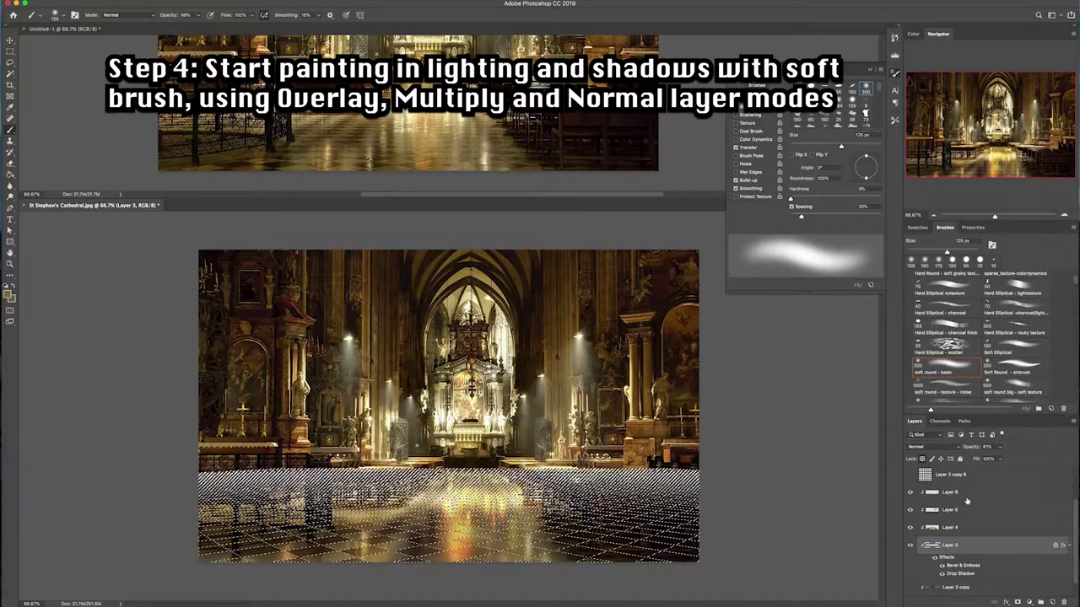
click(1000, 510)
key(ctrl+shift+alt+n)
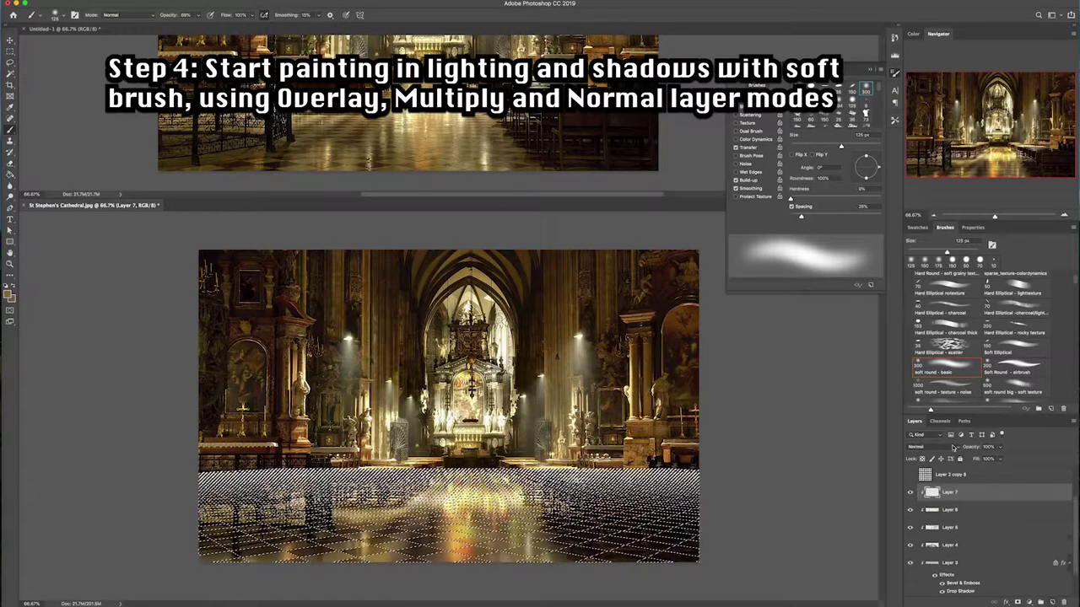
- Set Layer 7 to Screen blending and try a hard elliptical charcoal brush at 80 px
click(946, 447)
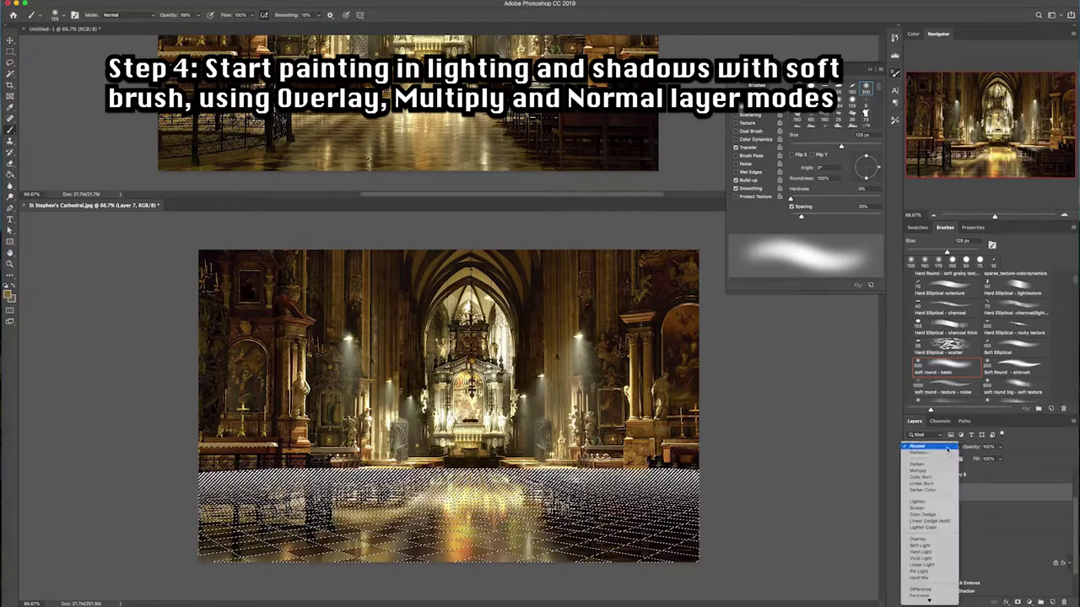
click(917, 508)
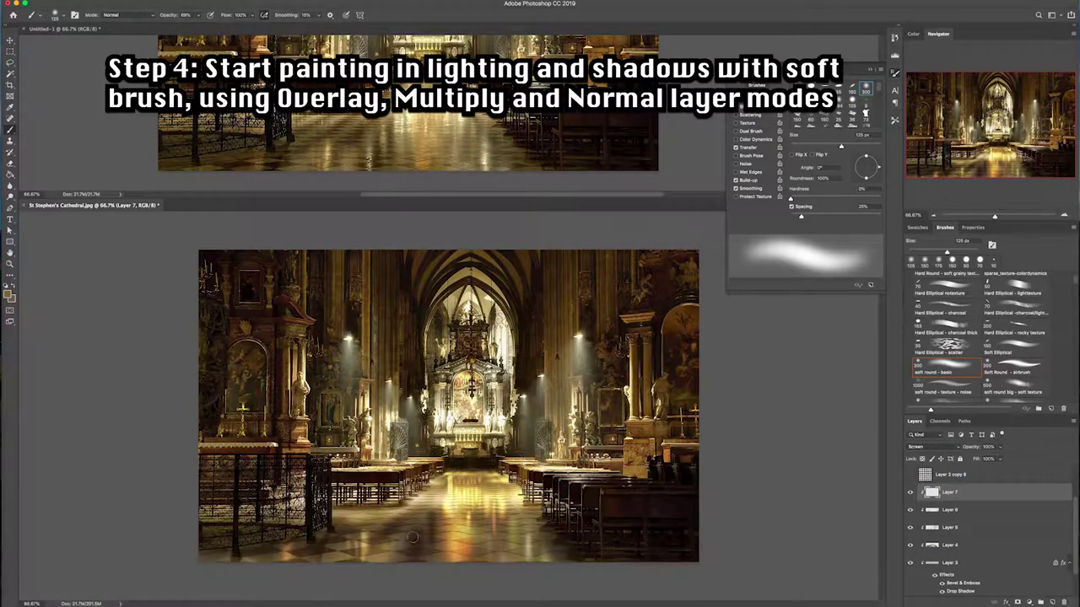
key(bracketleft)
key(bracketleft)
key(bracketleft)
key(bracketleft)
key(bracketleft)
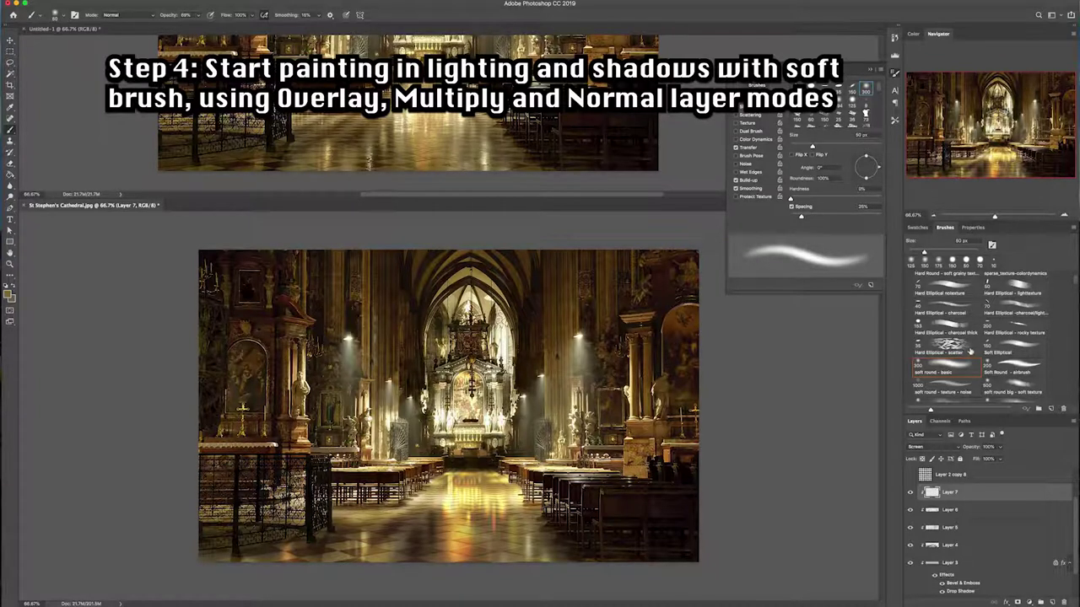
click(1036, 311)
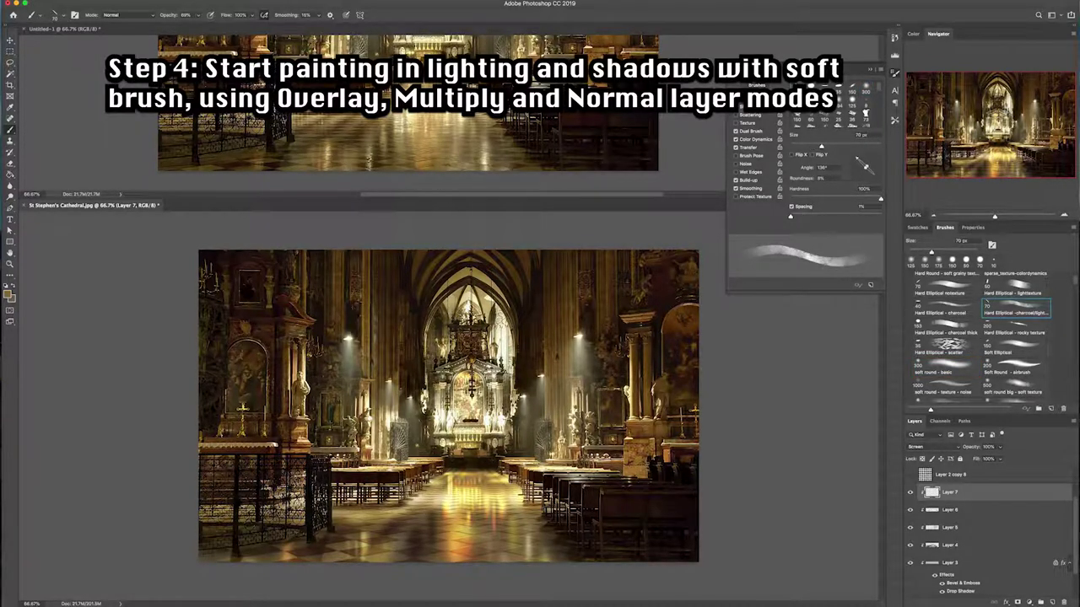
key(bracketright)
- Test the sparse_texture-colordynamics brush on the floor, undo it, and settle on a 40 px tip
scroll(1073, 278, up, 5)
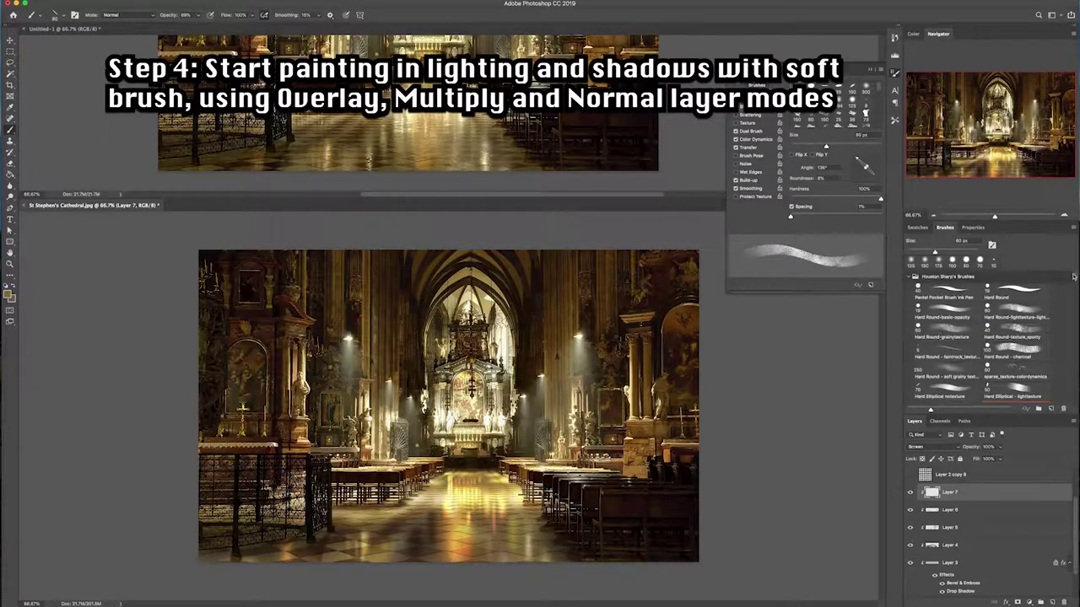
click(1036, 313)
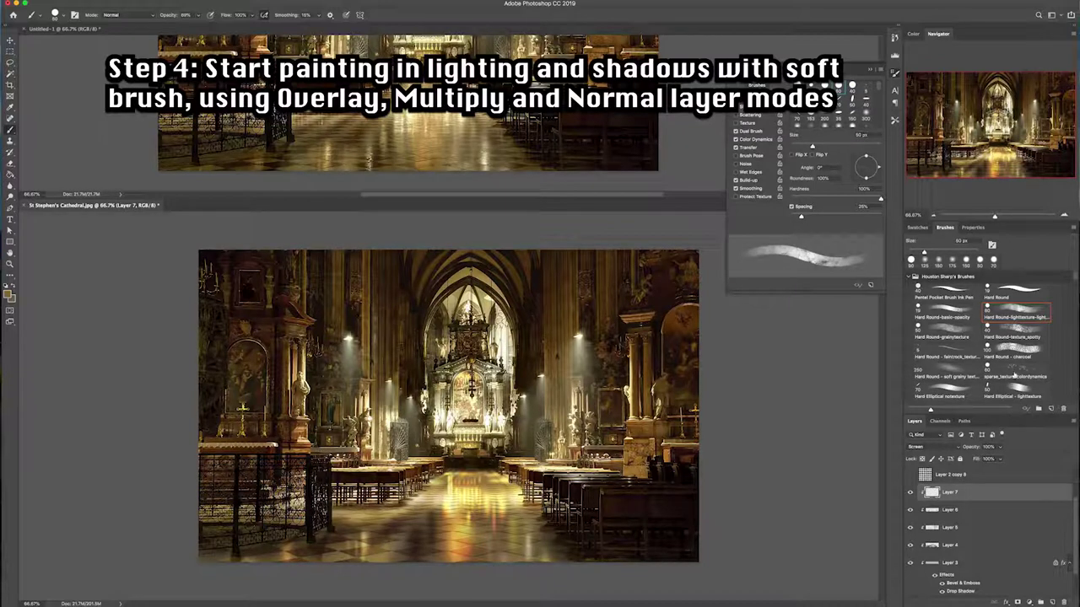
click(1015, 374)
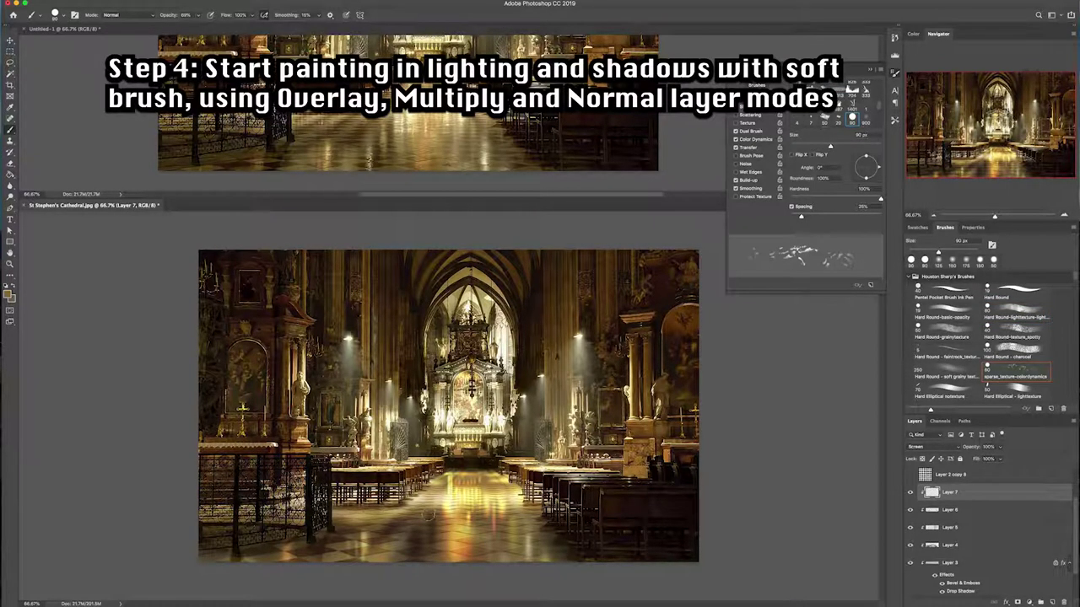
key(bracketright)
key(bracketright)
key(bracketright)
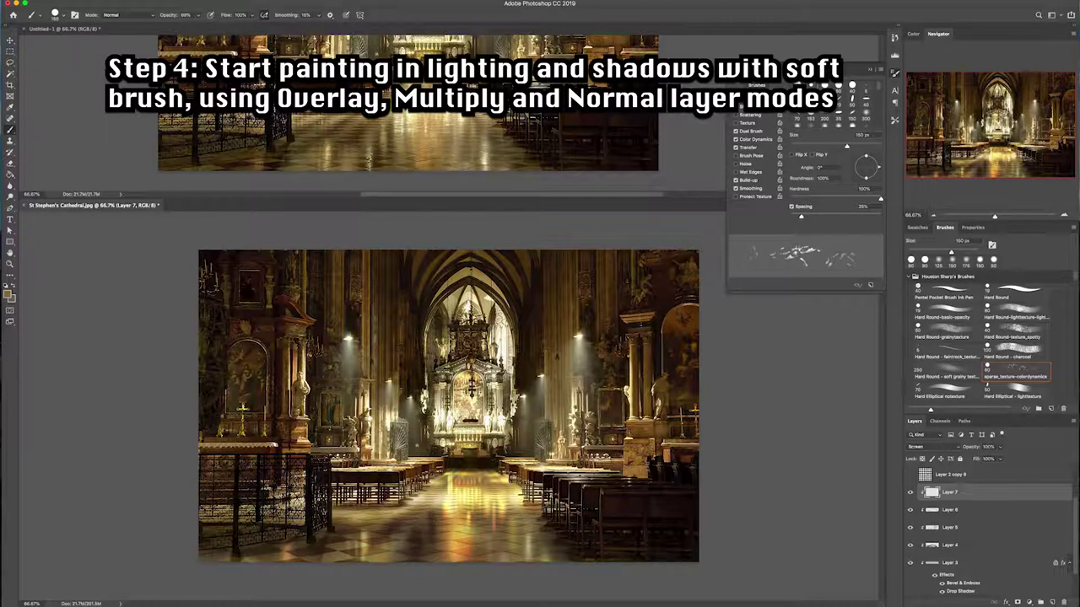
drag(420, 544, 417, 550)
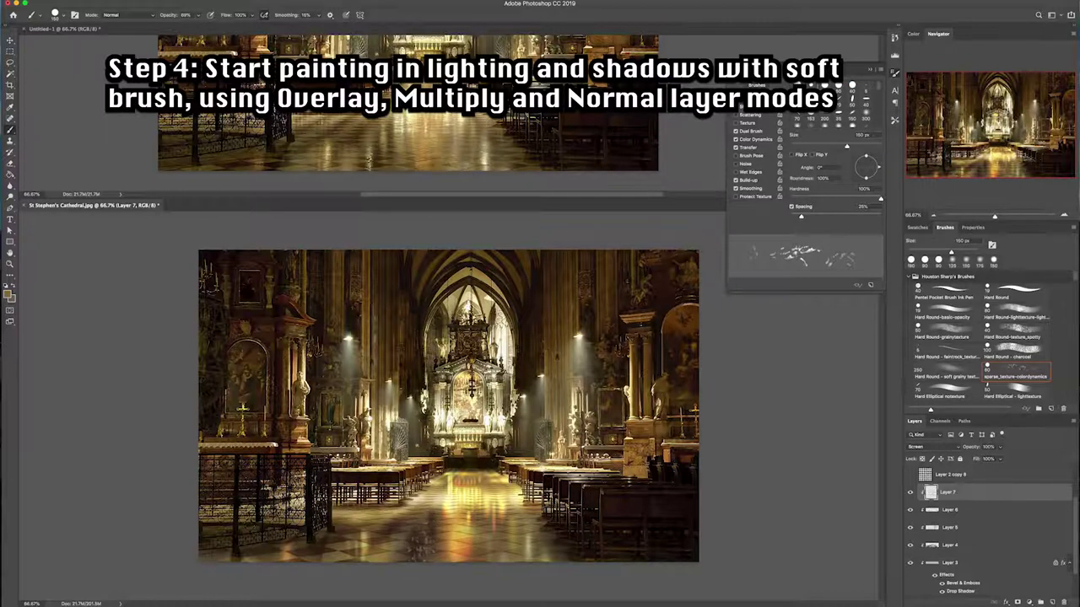
key(ctrl+z)
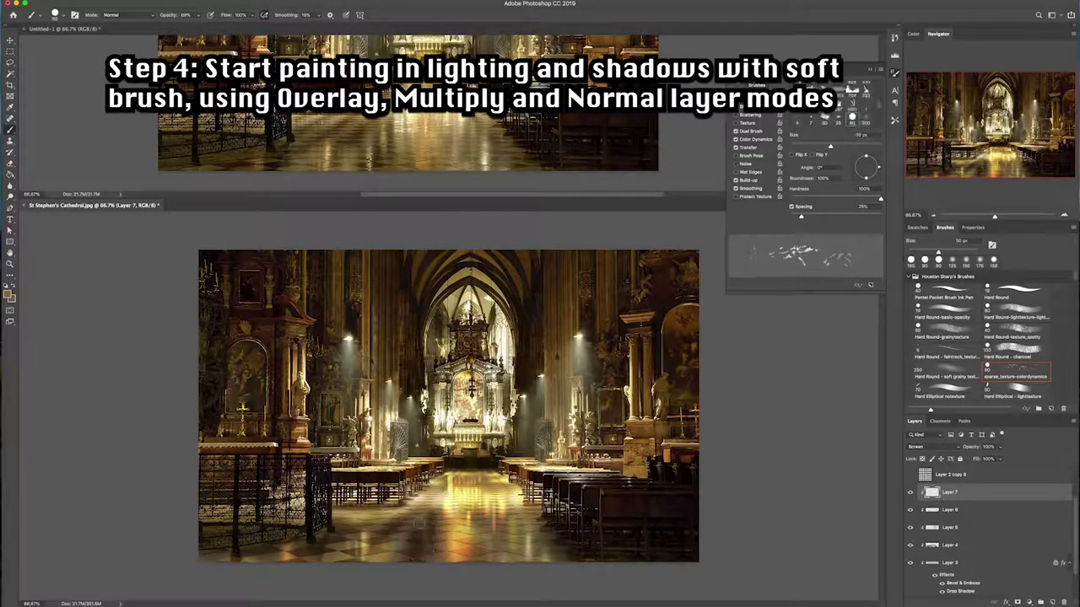
click(865, 117)
key(comma)
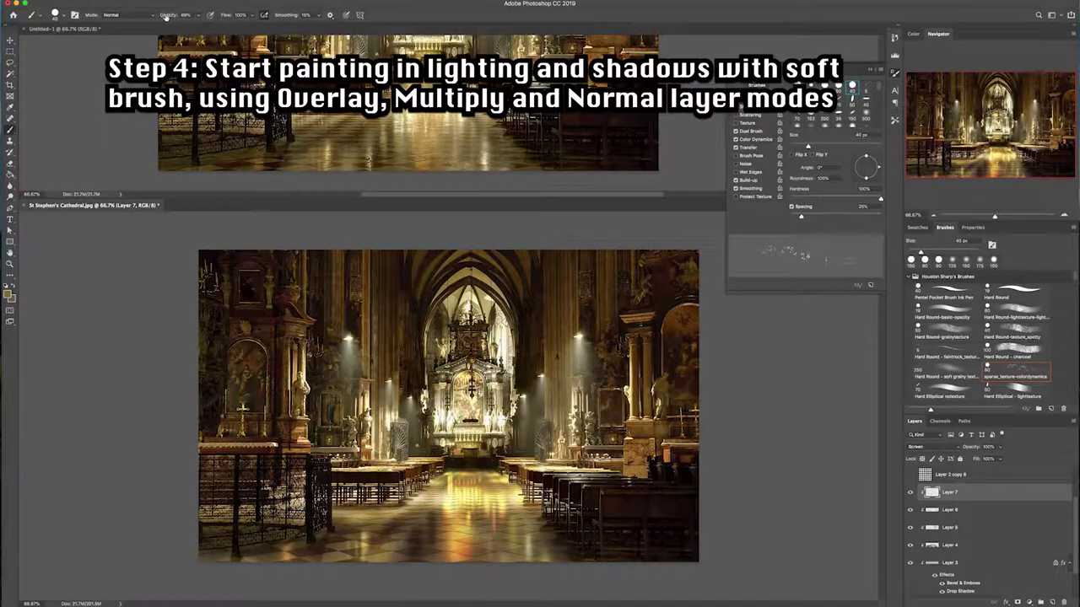
- Pick a new foreground paint colour from the Swatches panel
click(926, 229)
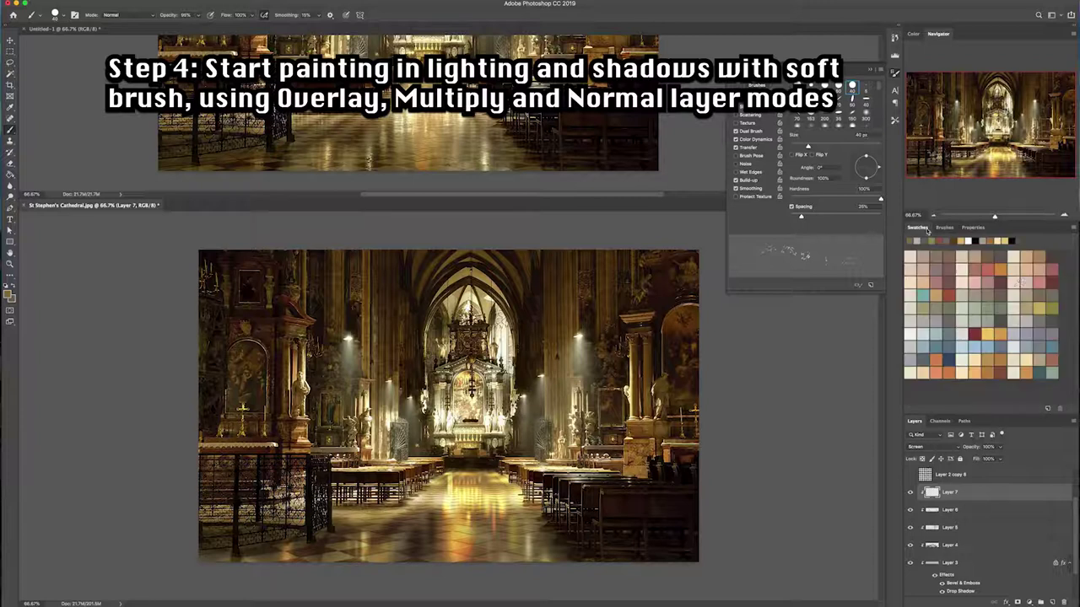
click(1029, 255)
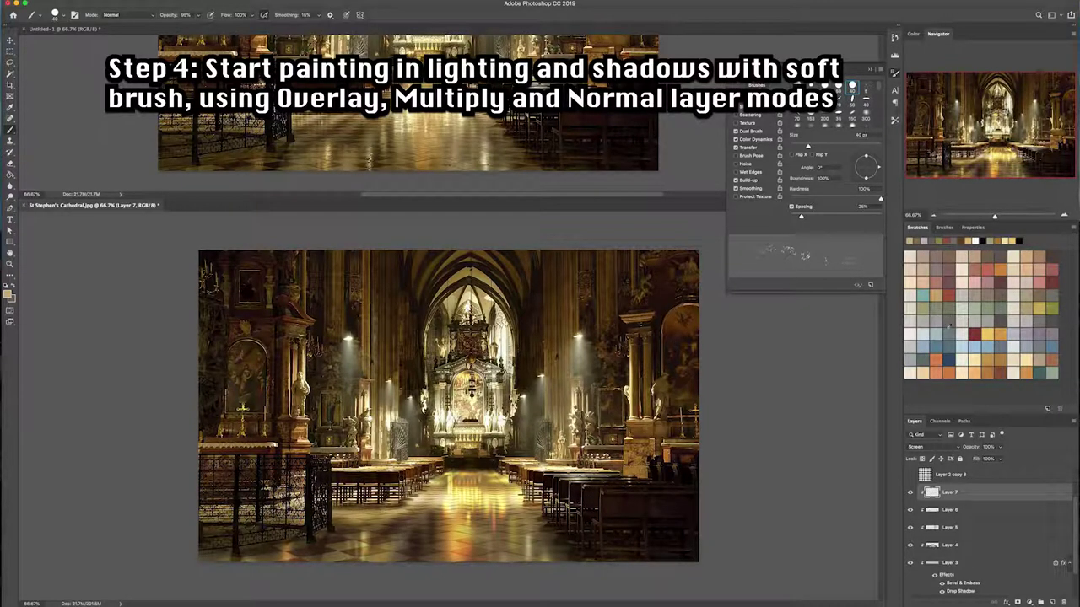
click(933, 360)
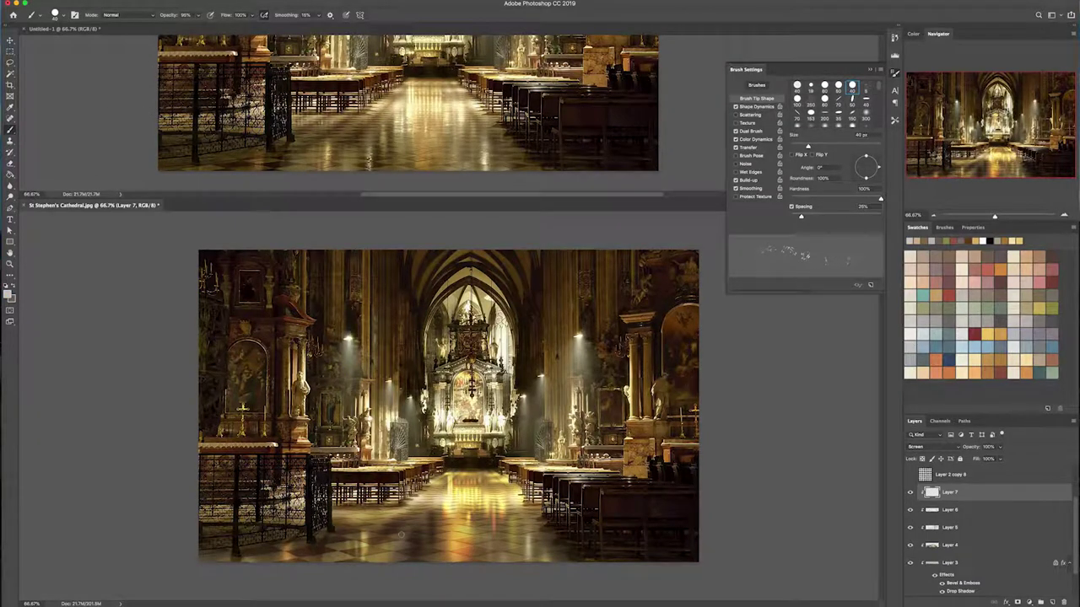
- Try Hard Round-grainytexture at 50 px, then choose the 'soft round big - soft texture' preset
key(period)
key(period)
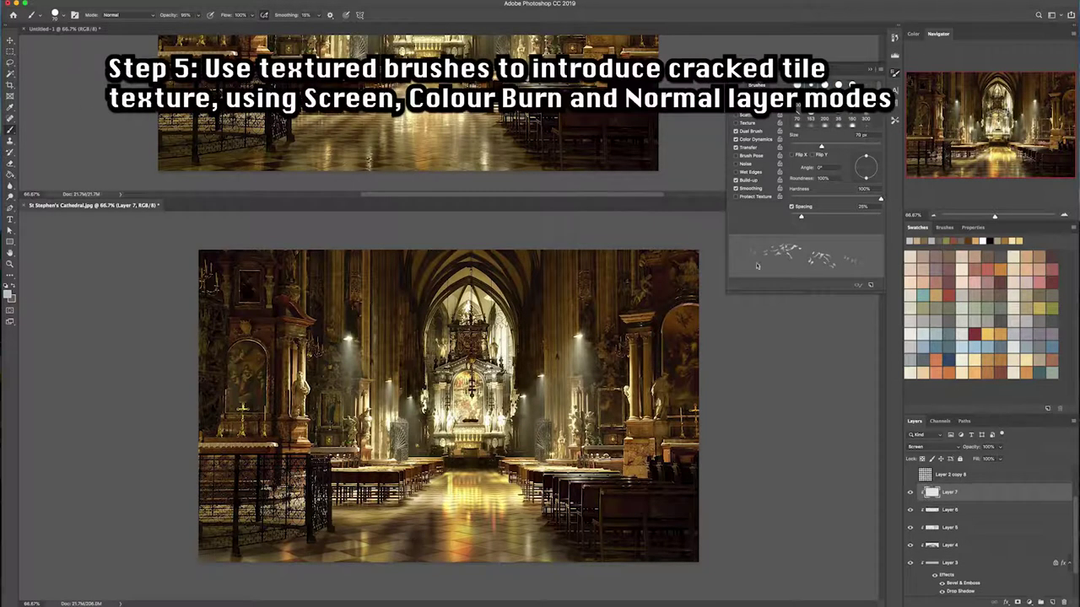
click(945, 228)
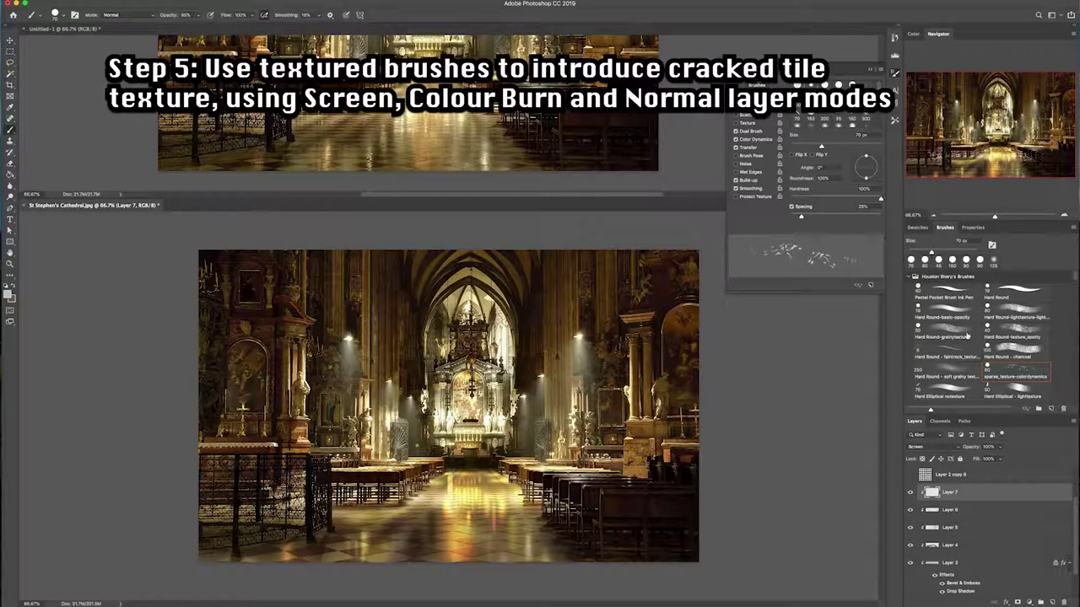
click(967, 336)
click(945, 331)
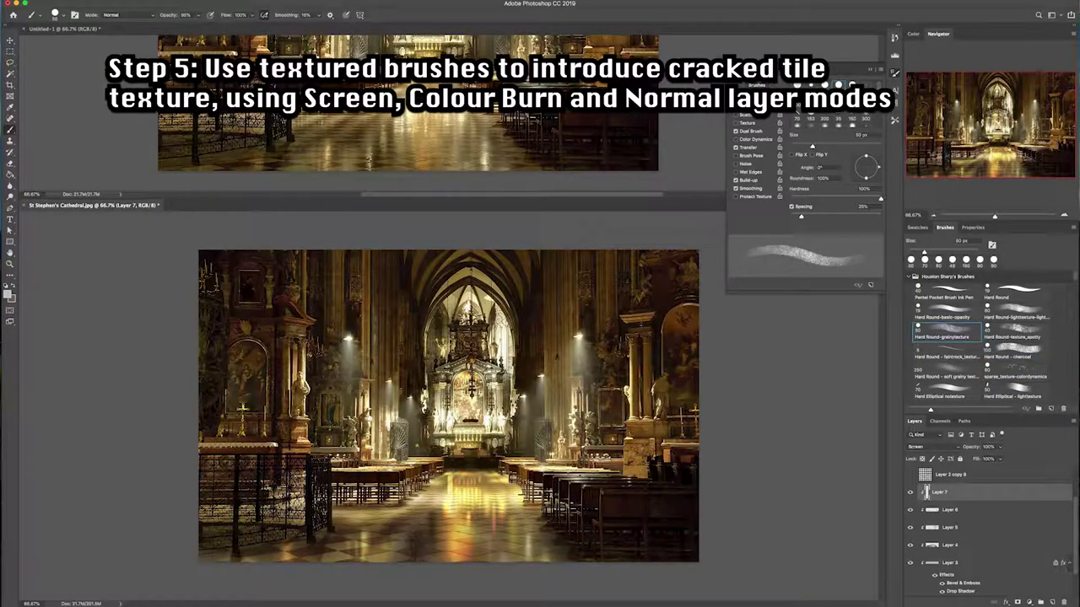
scroll(1076, 284, down, 5)
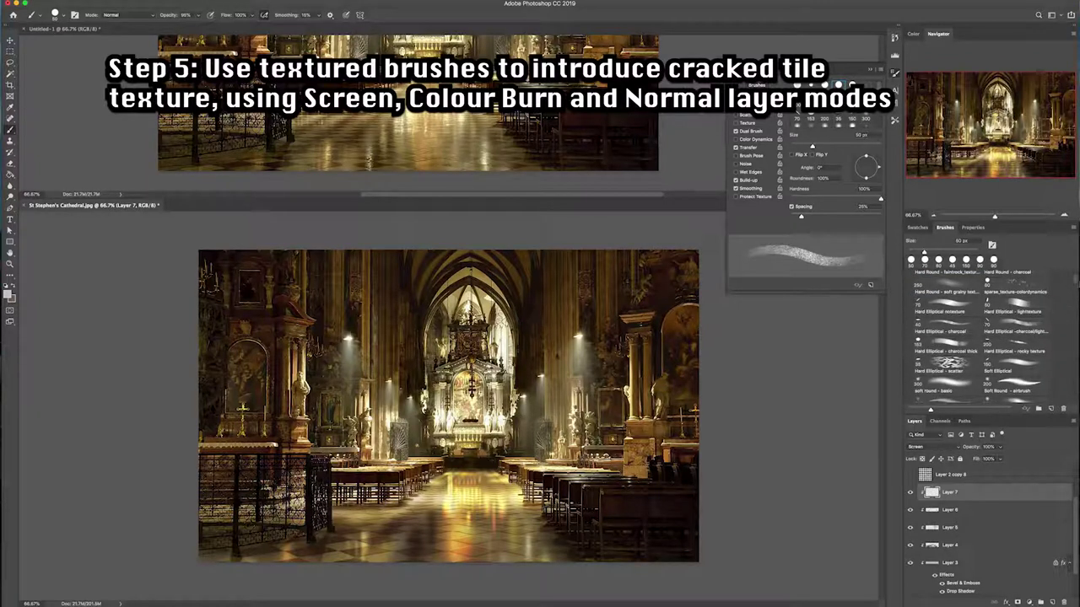
scroll(1076, 285, down, 3)
click(1030, 353)
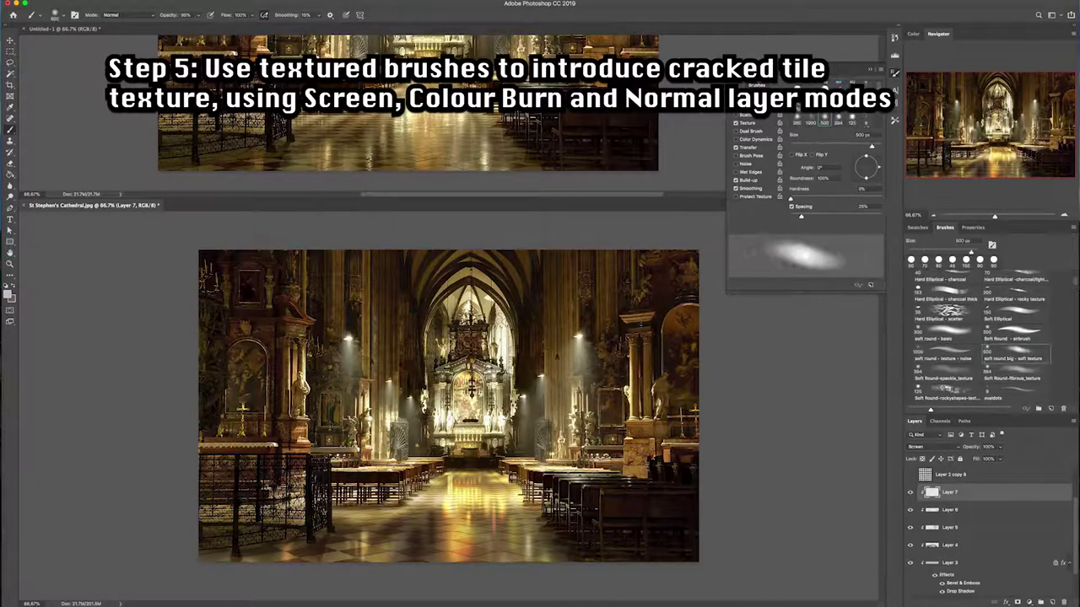
- Switch to the Soft Round-speckle_texture brush at about 70 px and pick a paint colour from the HUD picker
key(bracketleft)
key(bracketleft)
key(bracketleft)
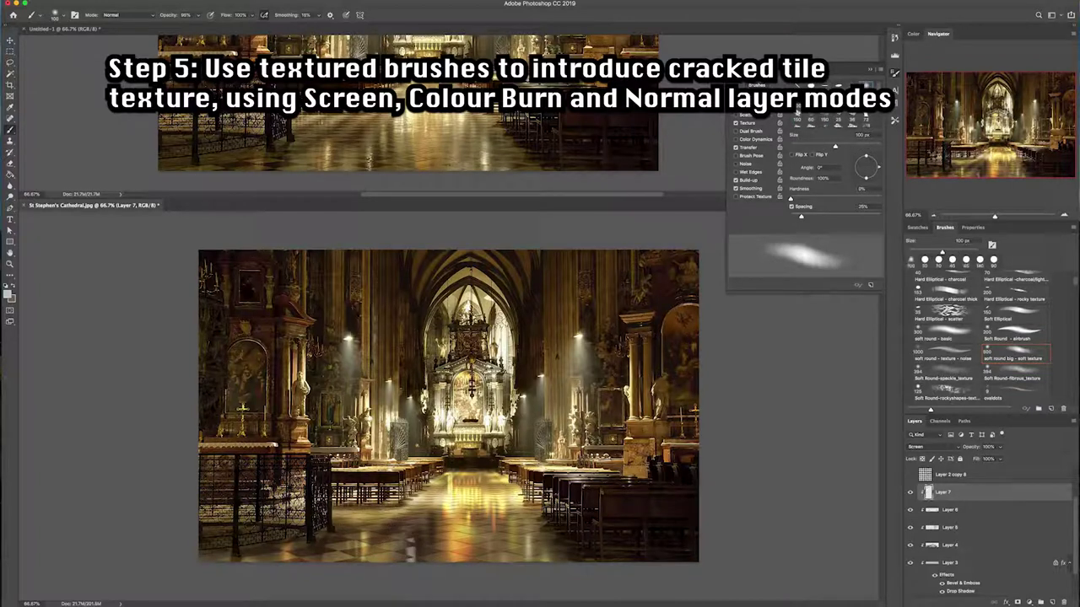
click(966, 377)
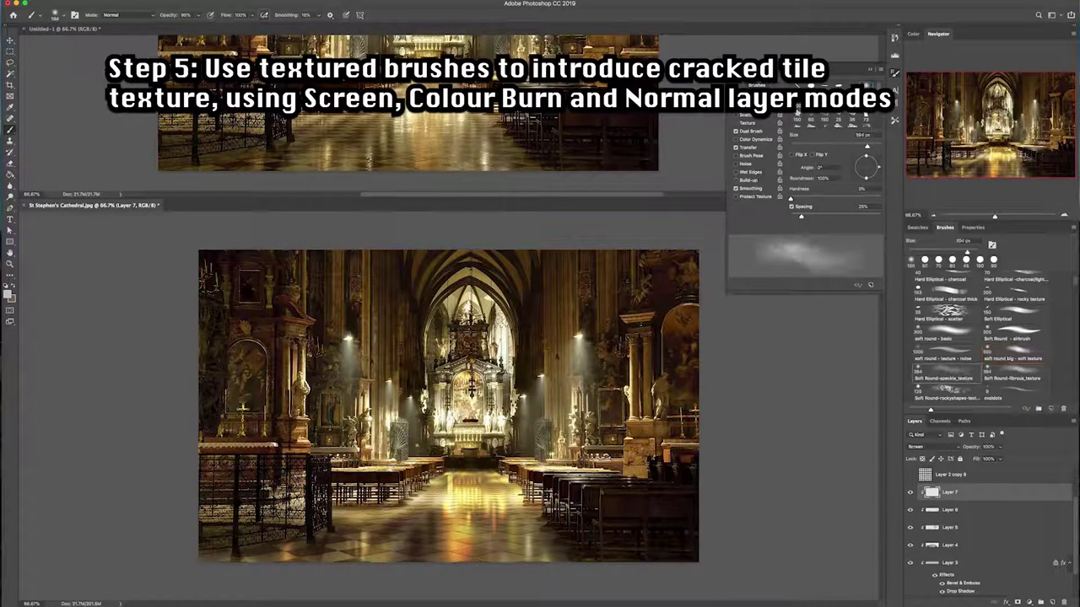
click(797, 115)
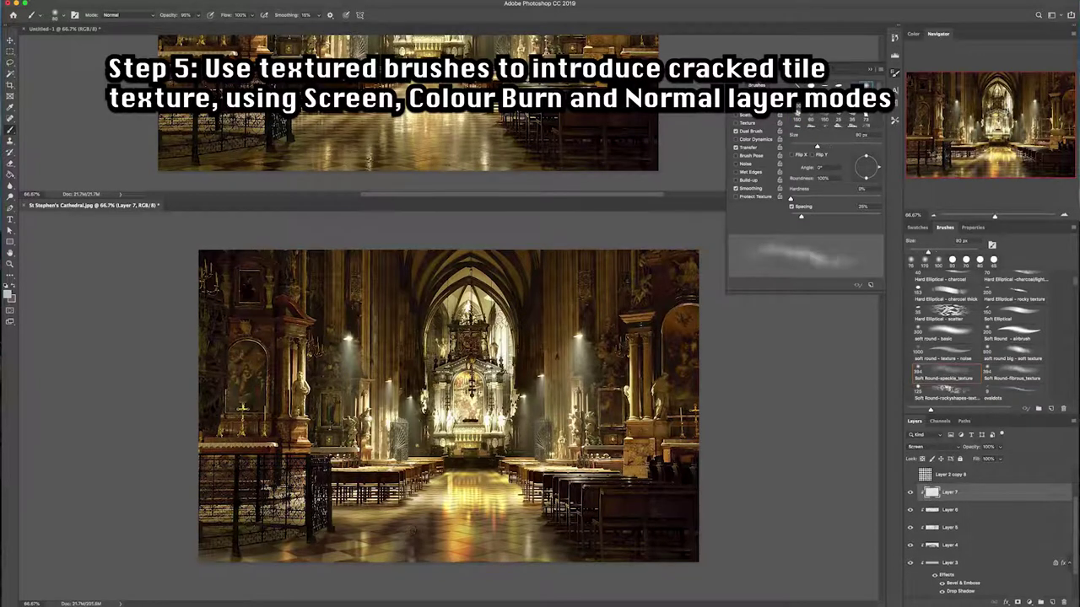
key(])
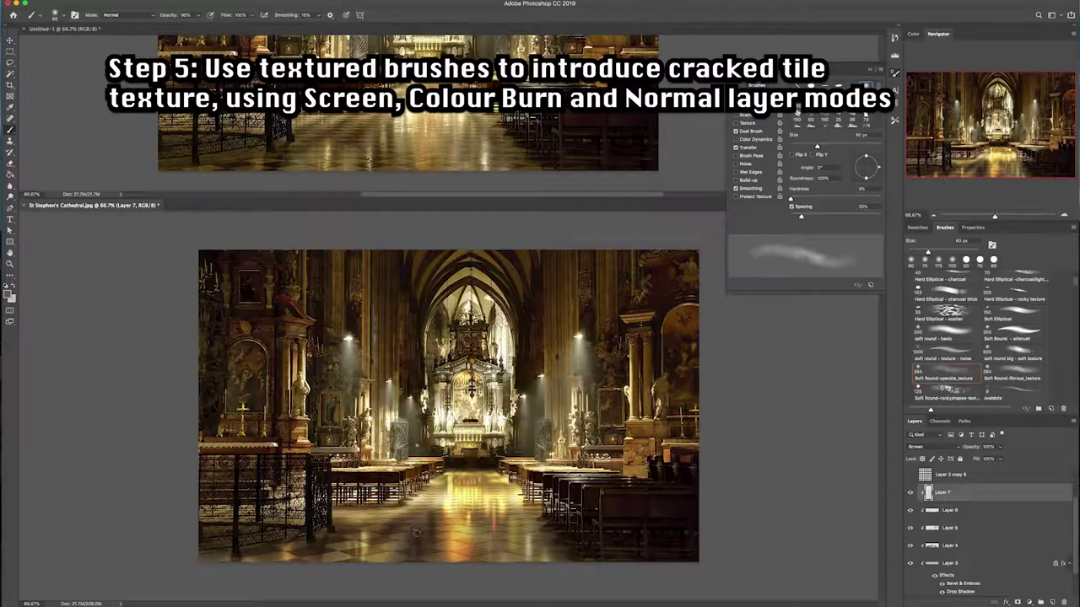
key(bracketleft)
key(bracketright)
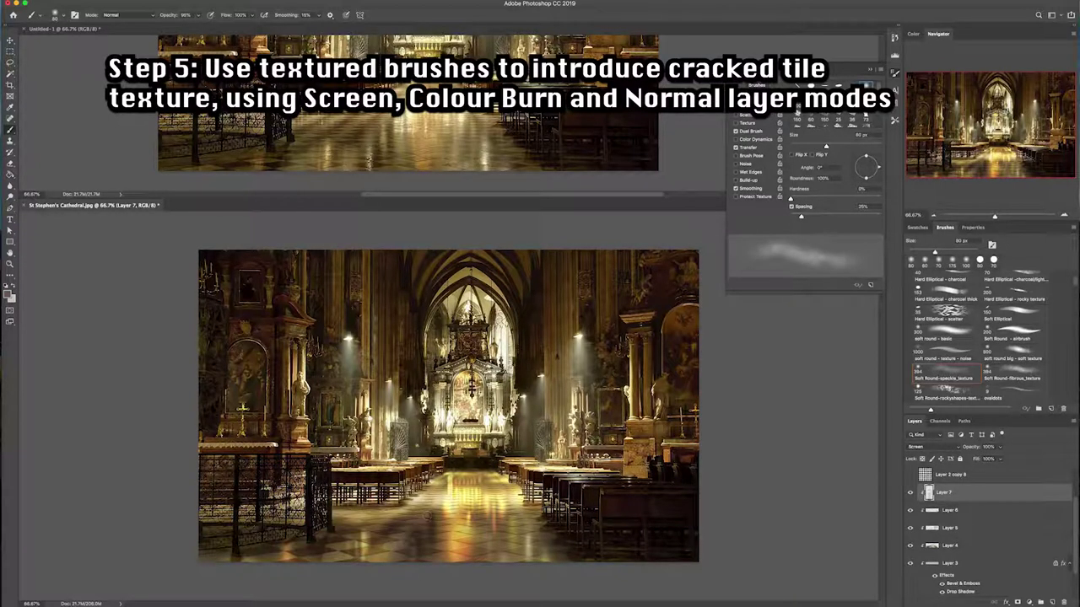
ctrl+alt+super+click(442, 505)
key(bracketleft)
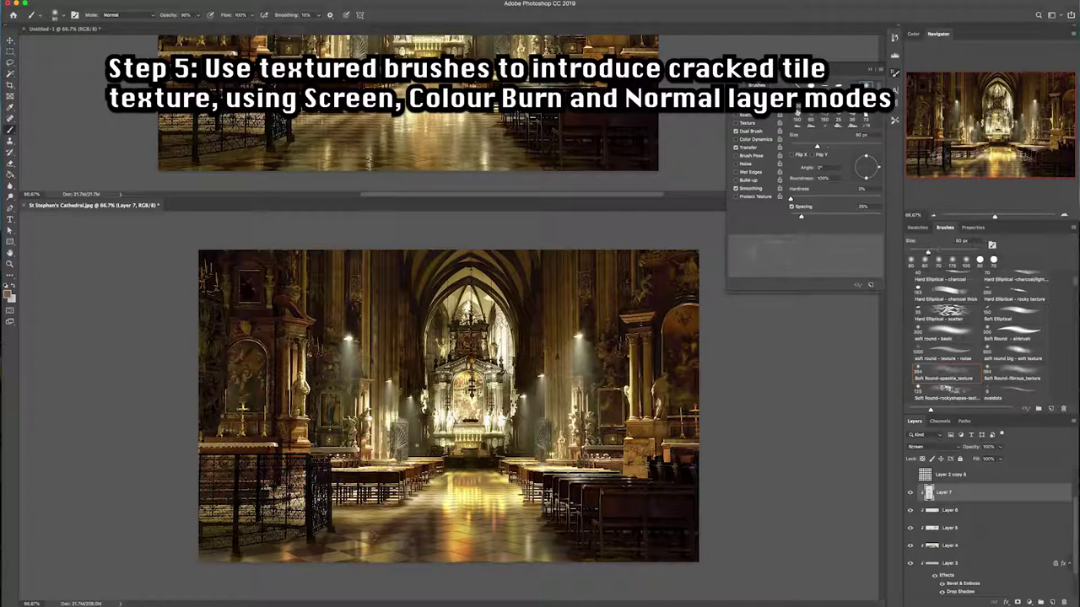
- Paint speckled texture across the cathedral floor, finishing with the brush at 45 px
click(371, 544)
drag(369, 548, 411, 546)
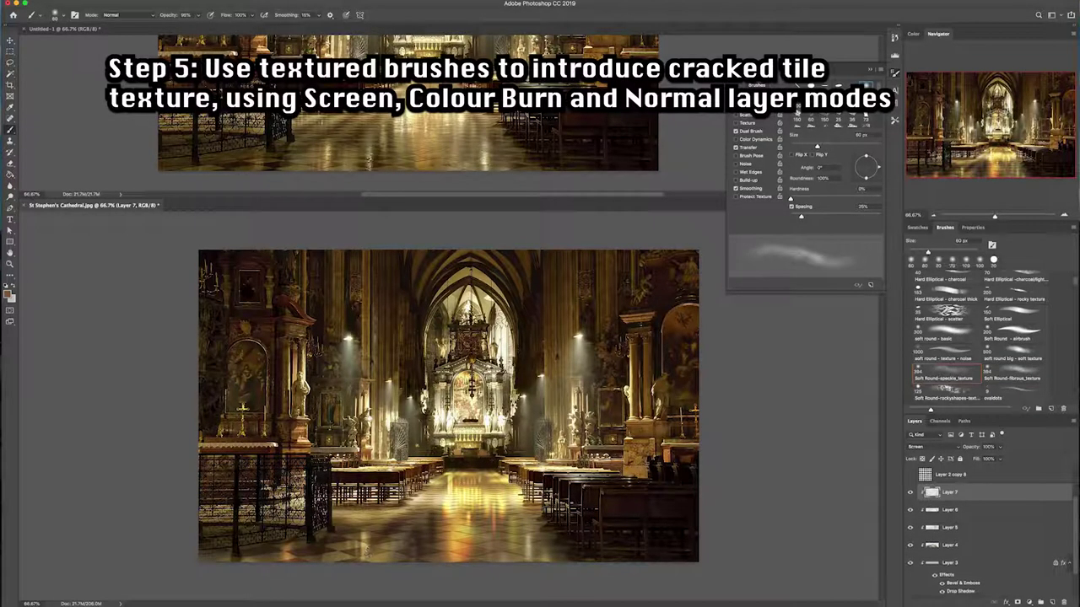
key(bracketright)
key(bracketright)
key(bracketright)
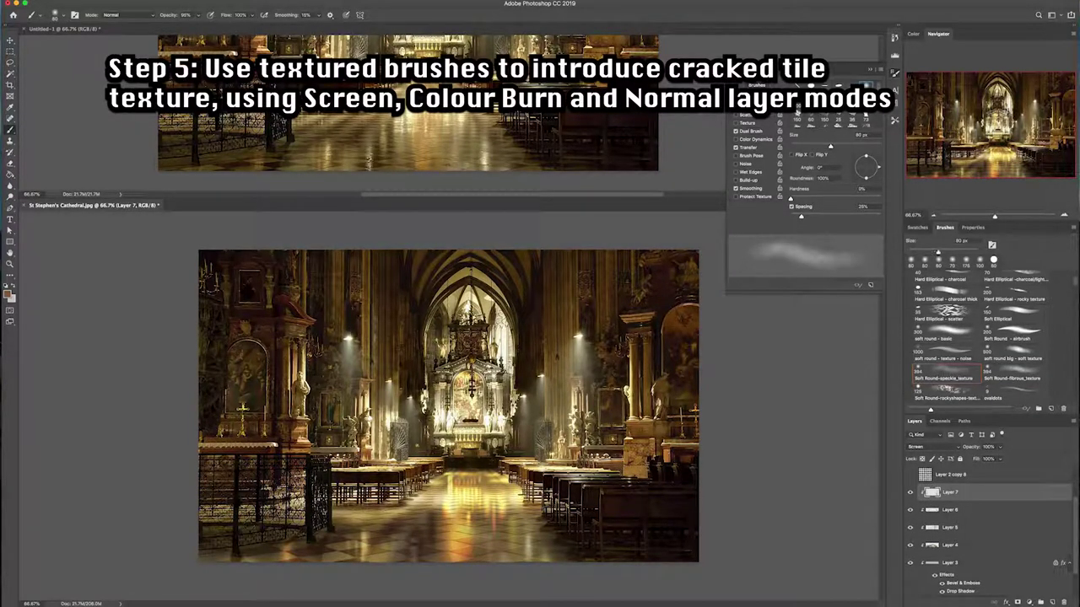
key(bracketright)
key(bracketright)
key(bracketright)
key(bracketleft)
key(bracketleft)
key(bracketleft)
key(bracketleft)
key(bracketleft)
key(bracketright)
key(bracketright)
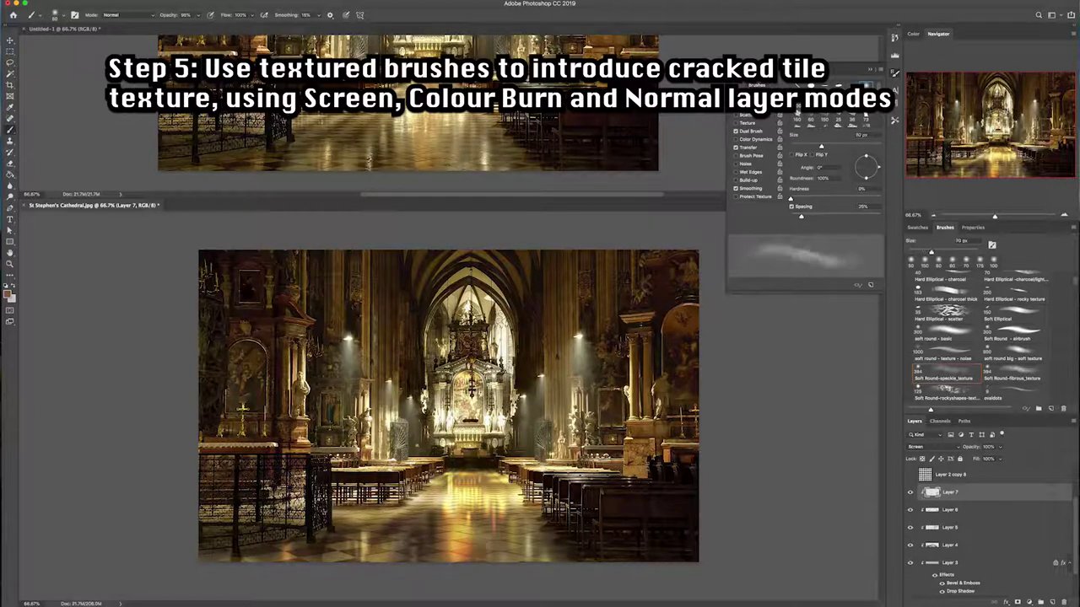
key(bracketright)
key(bracketright)
key(bracketright)
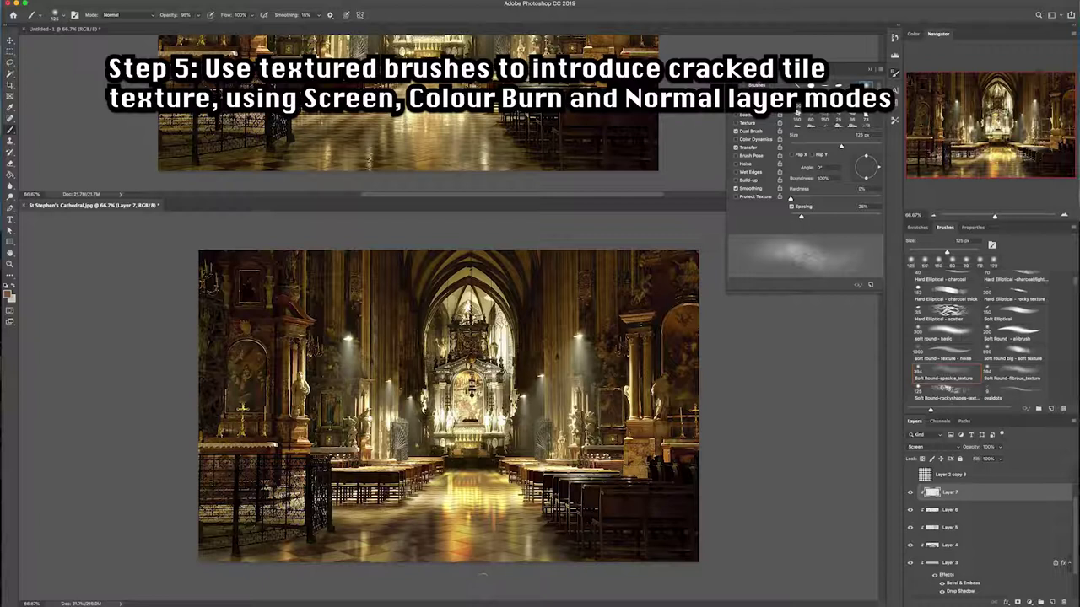
key(bracketleft)
key(bracketleft)
key(bracketleft)
key(bracketleft)
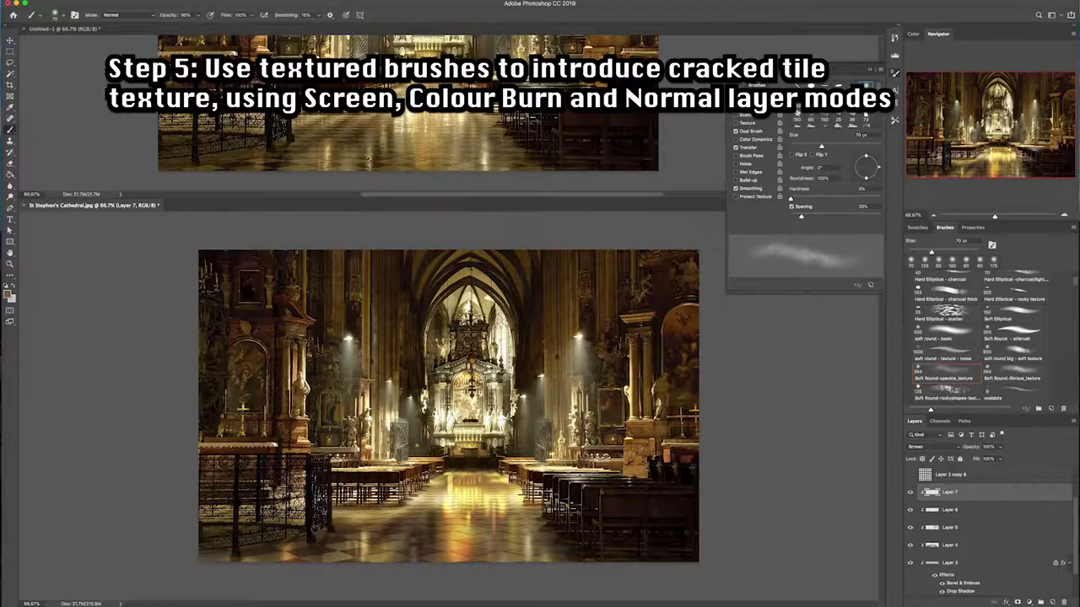
key(bracketright)
key(bracketright)
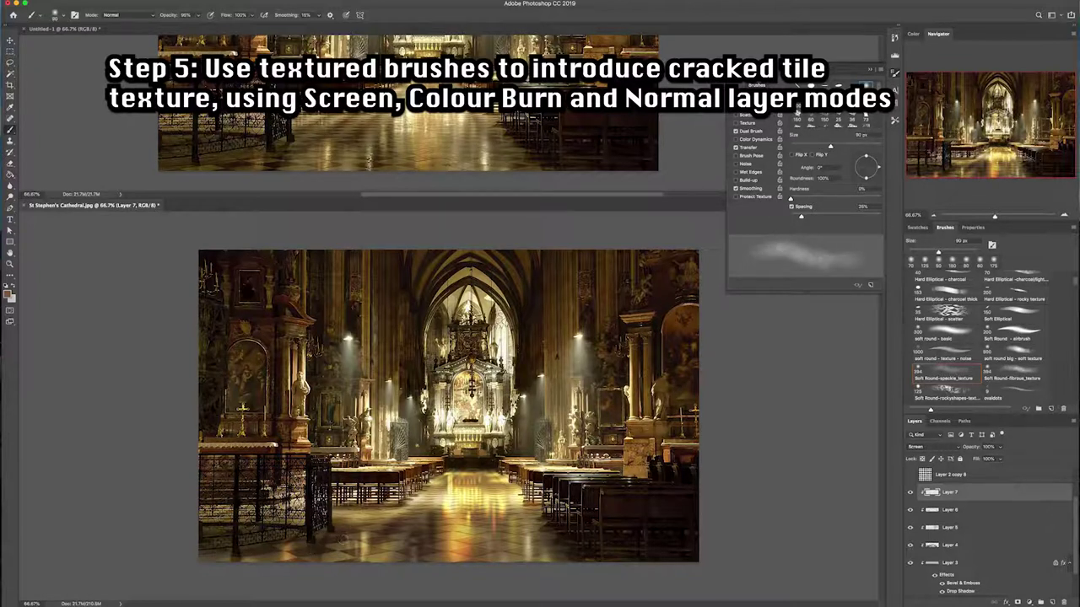
key(bracketright)
key(bracketright)
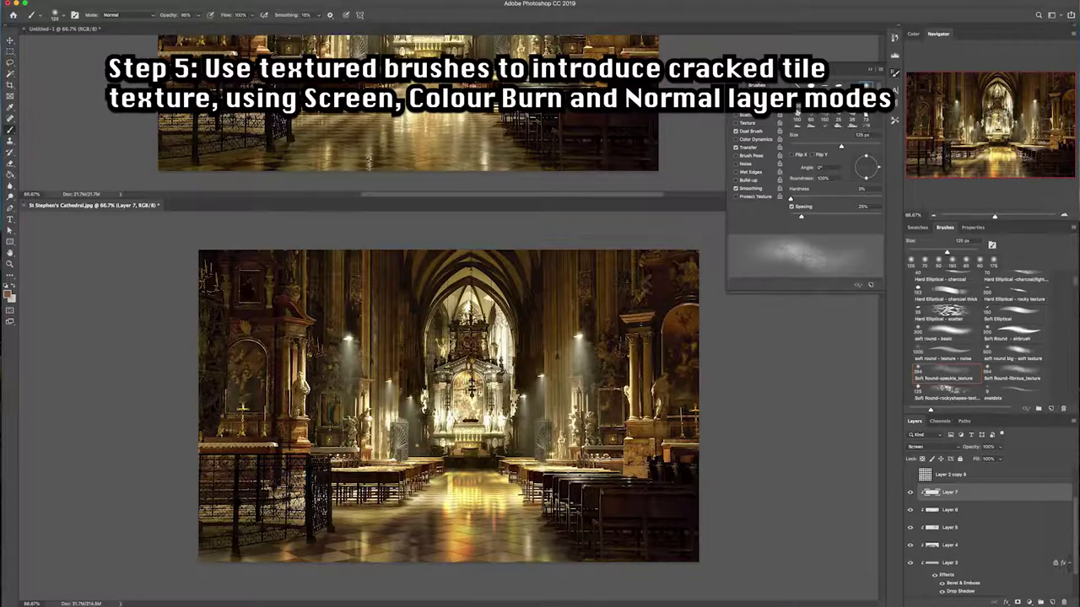
key(bracketleft)
key(bracketleft)
key(bracketleft)
key(bracketleft)
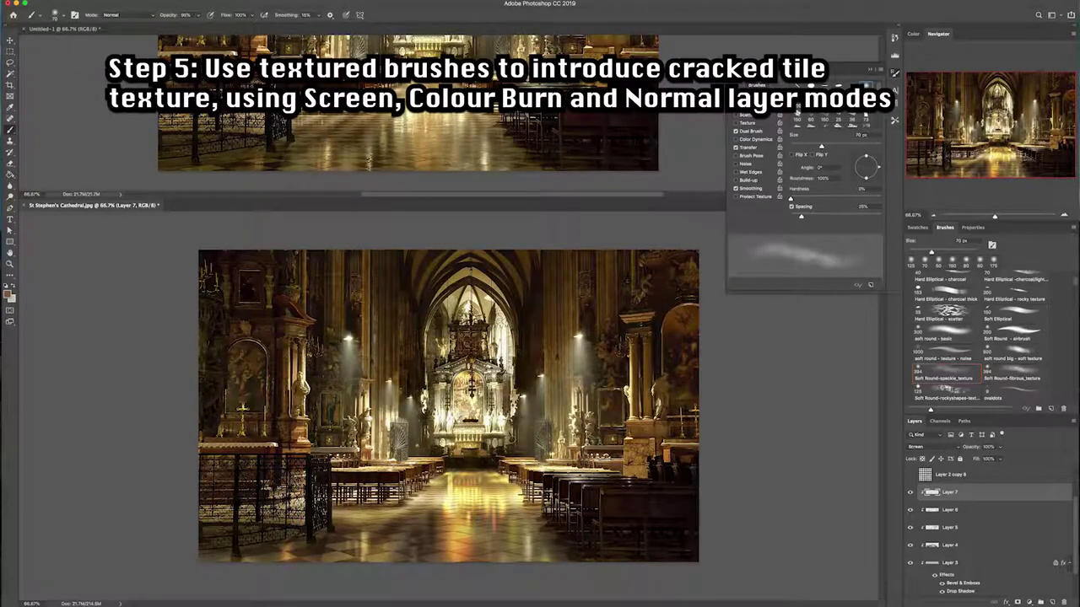
drag(931, 251, 922, 252)
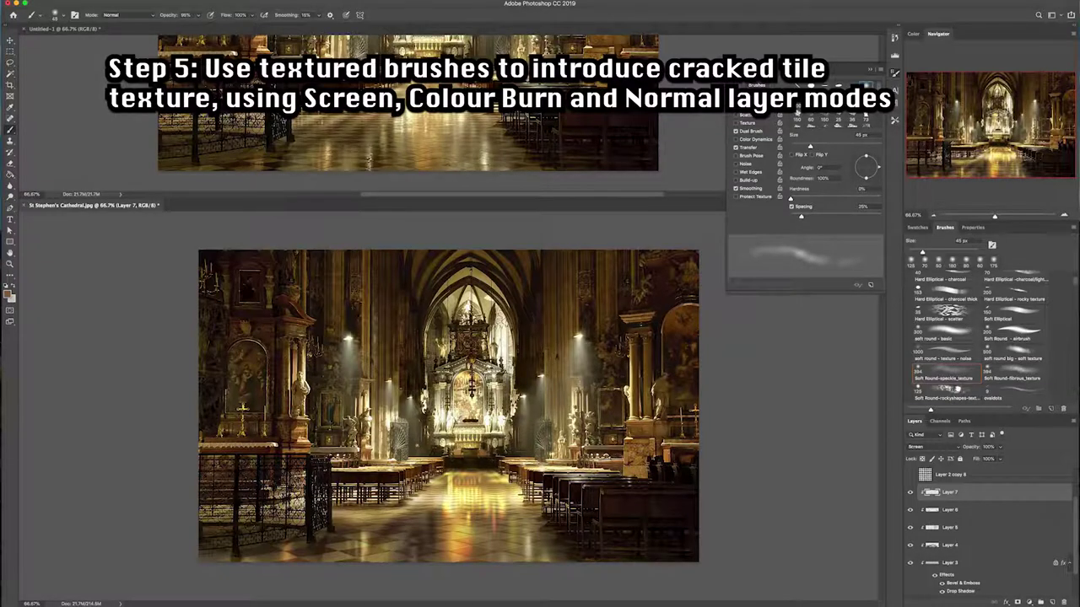
- Choose the soft round rocky-shapes texture brush at about 40 px and swap the paint colour
click(956, 388)
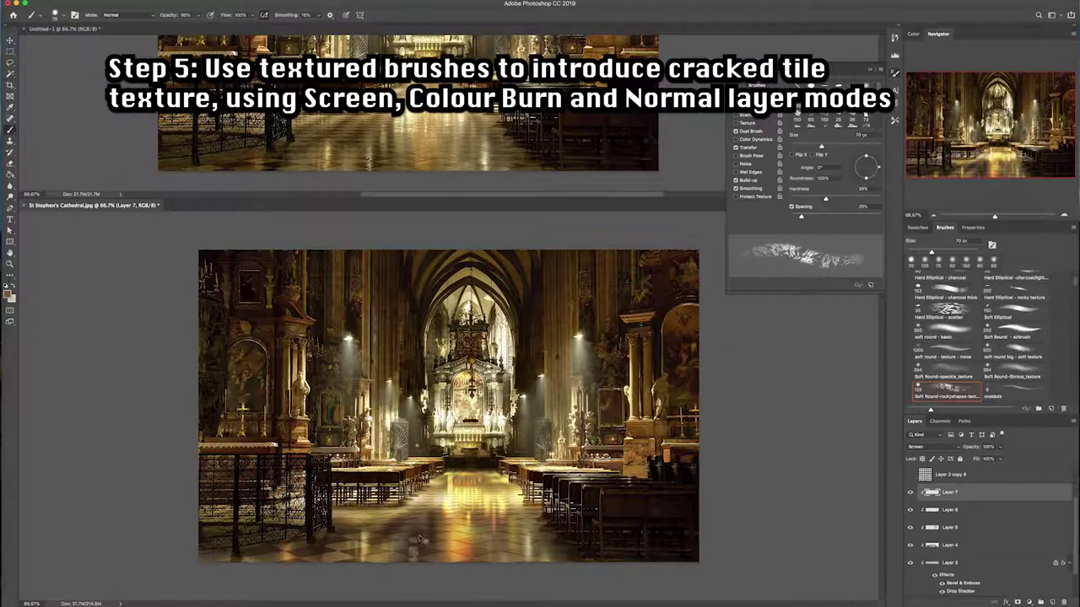
key(bracketleft)
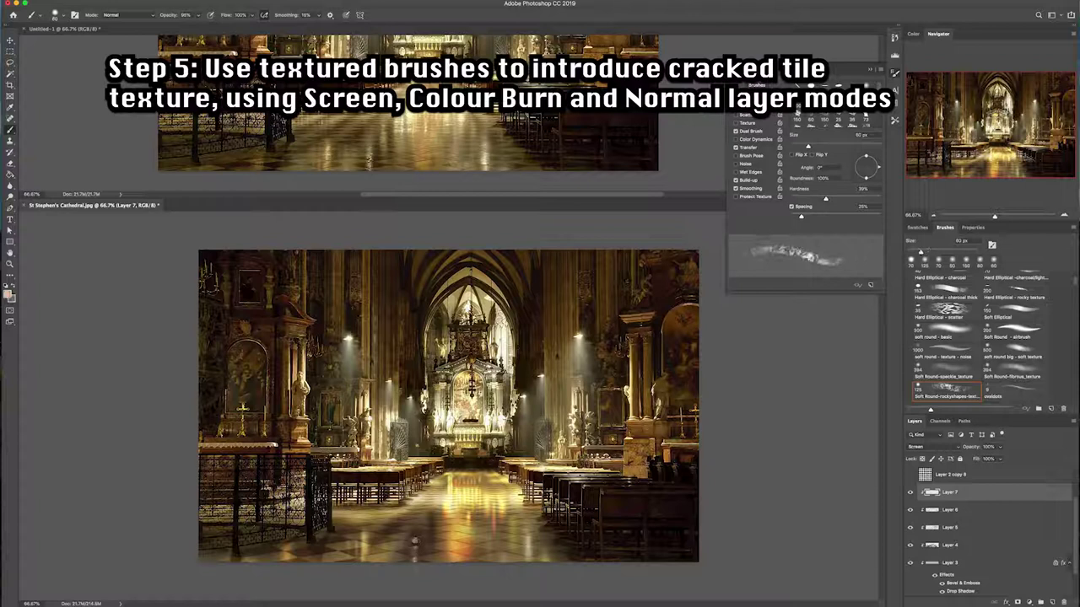
key(bracketleft)
key(bracketleft)
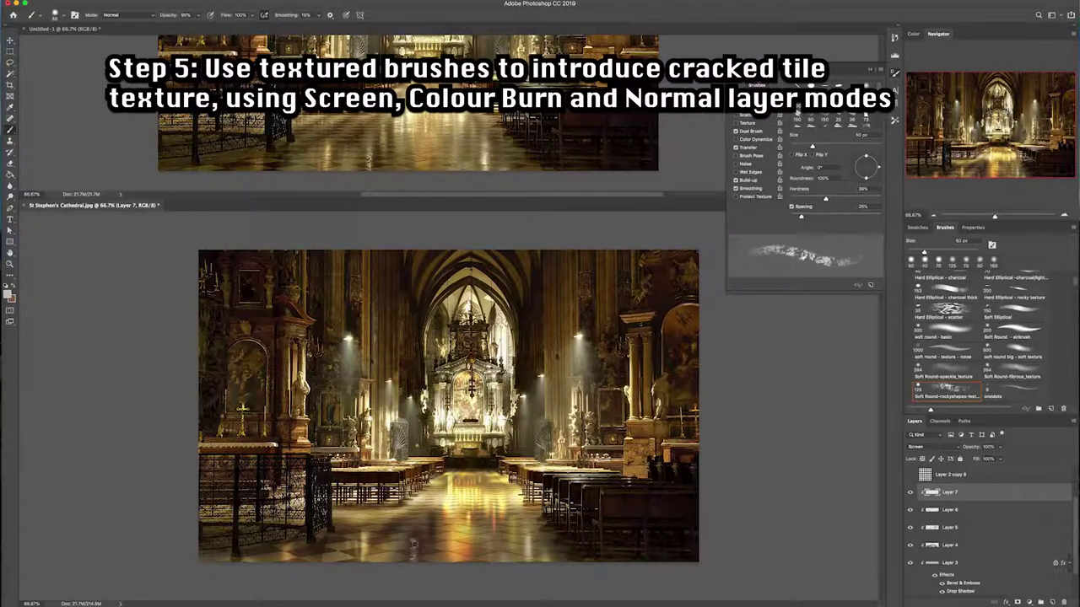
key(bracketleft)
key(bracketleft)
key(bracketleft)
key(bracketright)
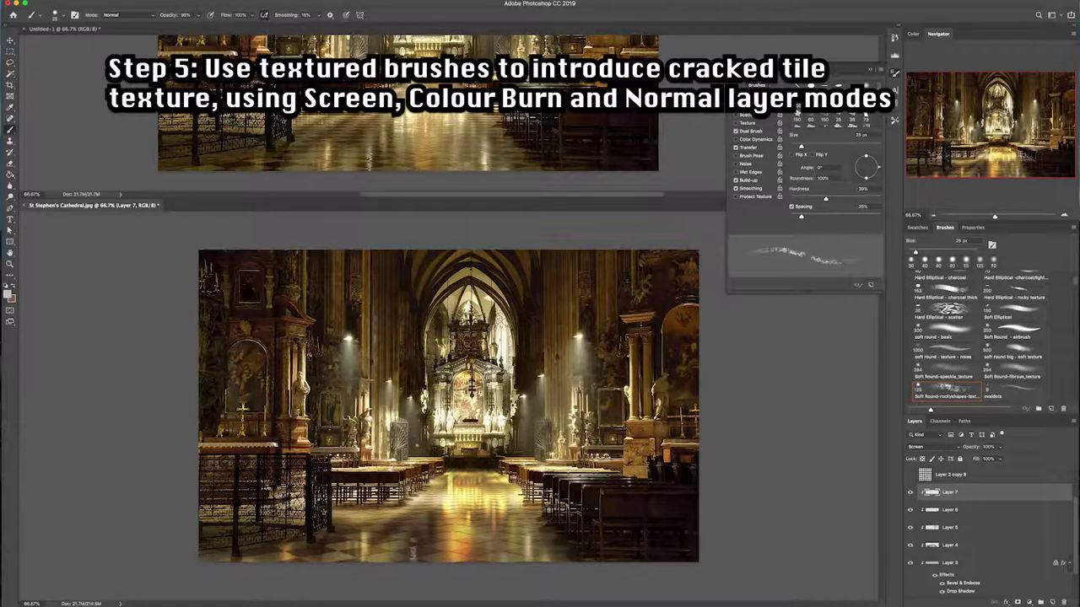
key(bracketright)
key(bracketright)
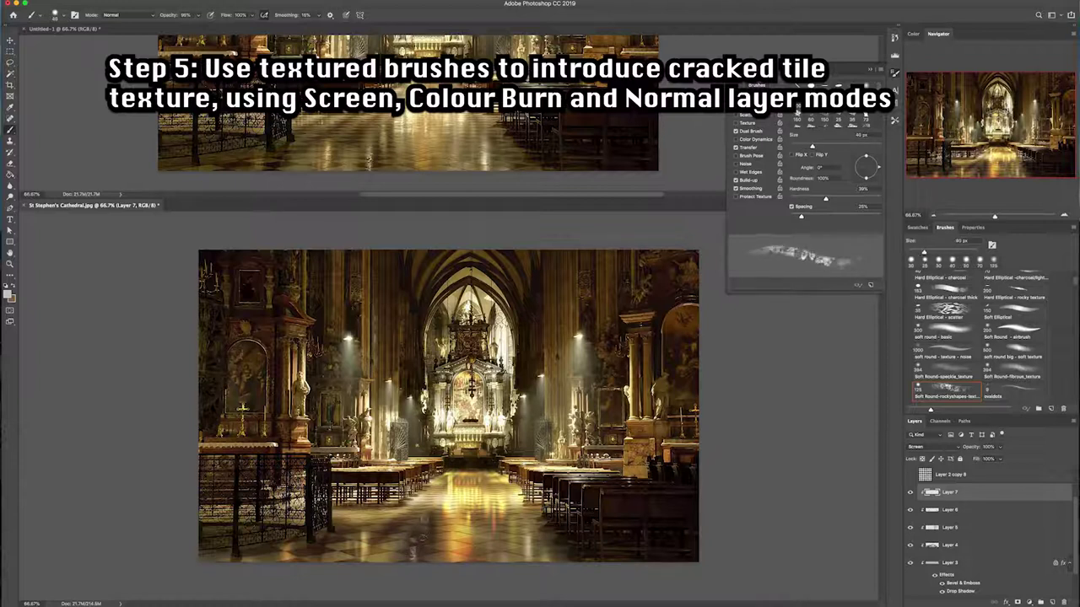
key(bracketright)
key(x)
key(bracketleft)
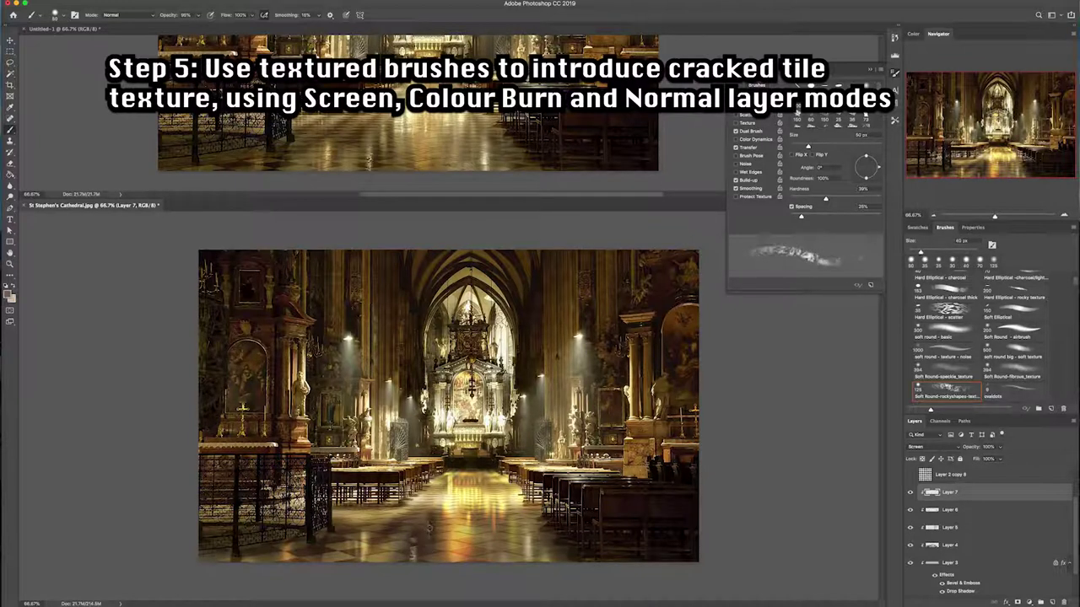
key(bracketright)
key(bracketright)
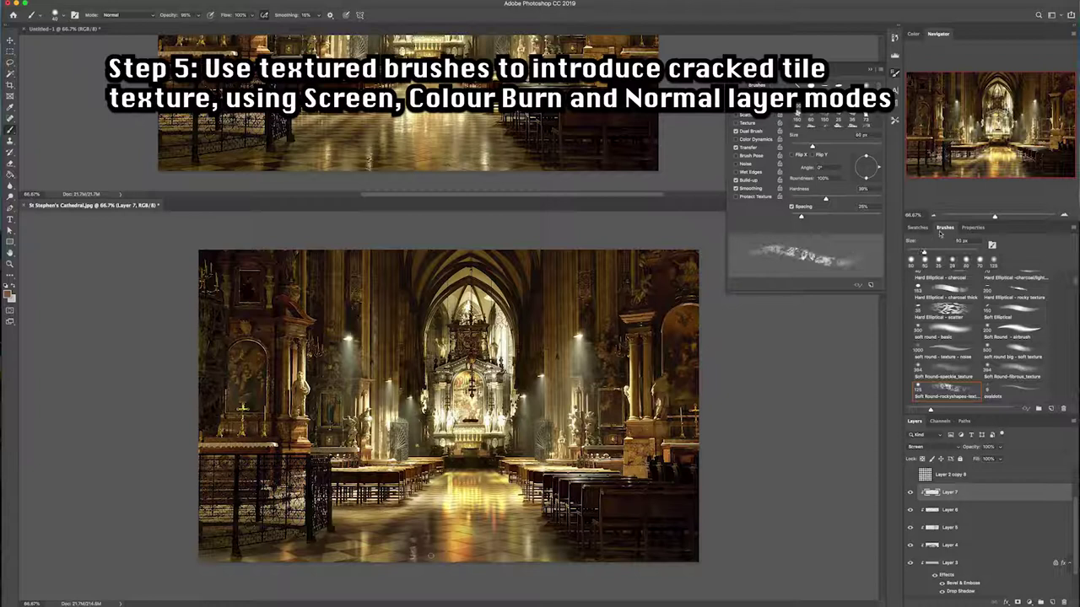
- Pick a new swatch colour, set the brush to about 35 px, and toggle Layer 7 off and on to compare
click(916, 227)
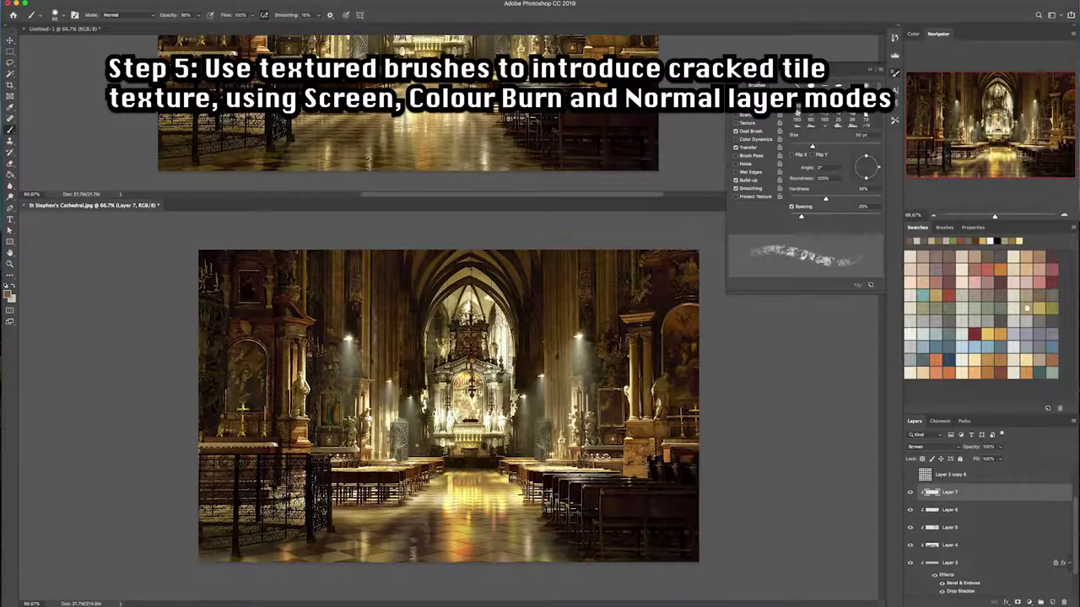
click(1027, 308)
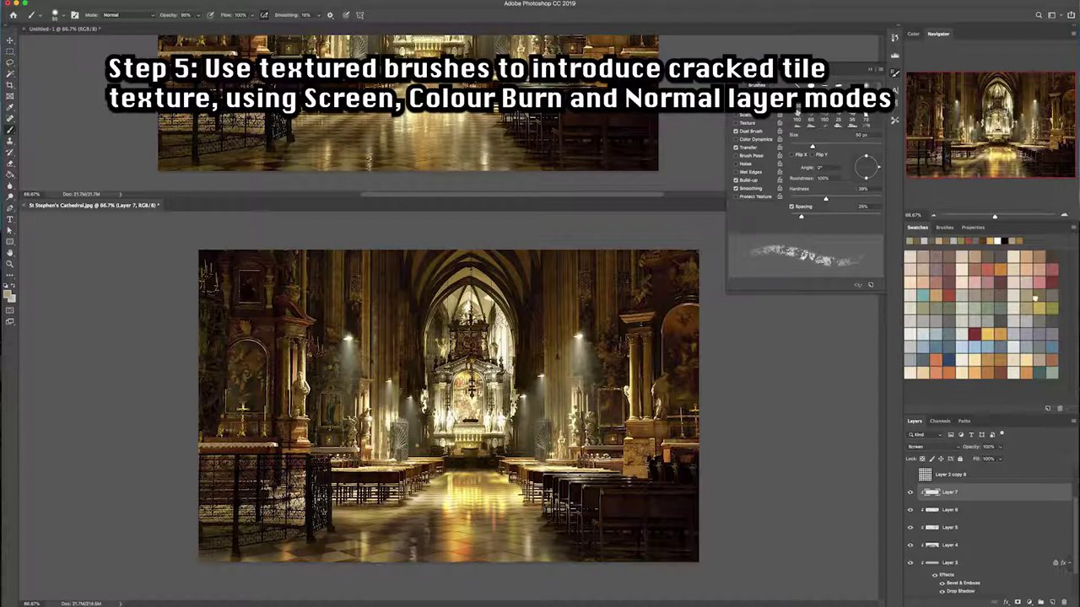
key(bracketleft)
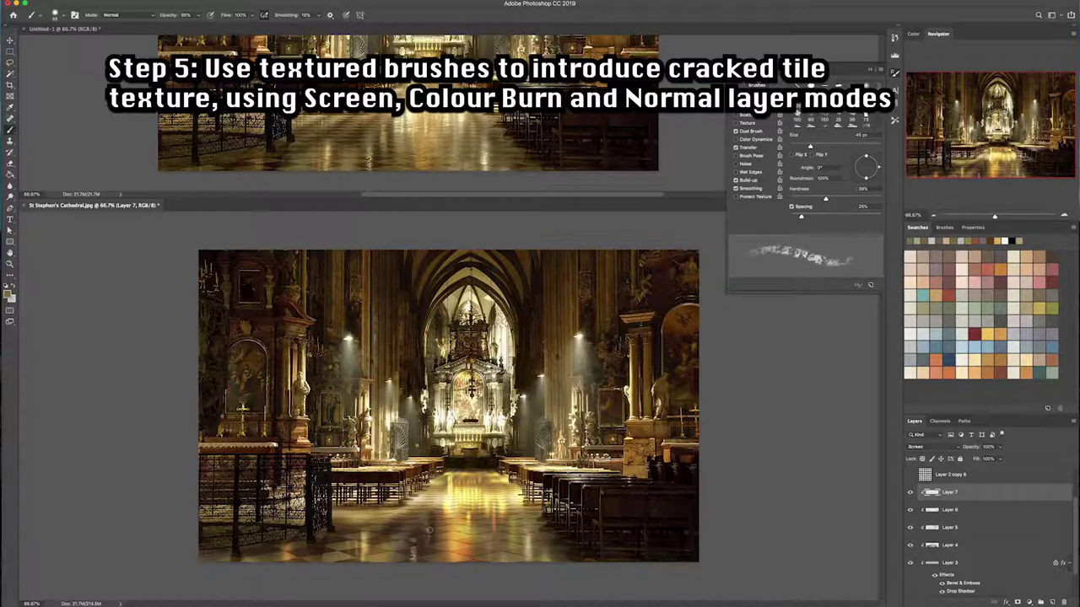
key(bracketright)
key(bracketright)
key(bracketright)
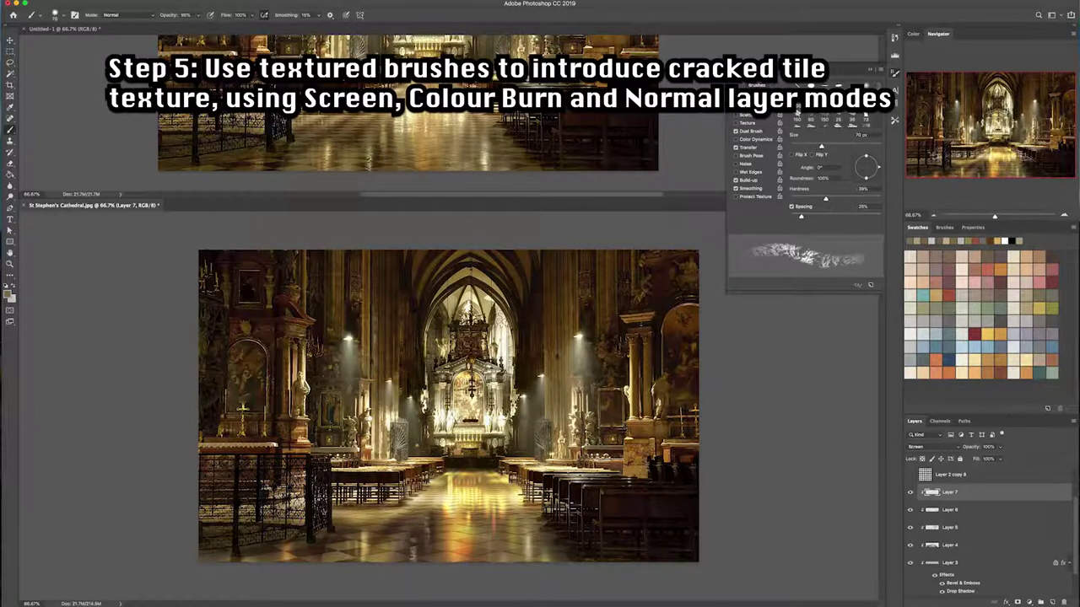
key(bracketleft)
key(bracketleft)
key(bracketleft)
key(bracketleft)
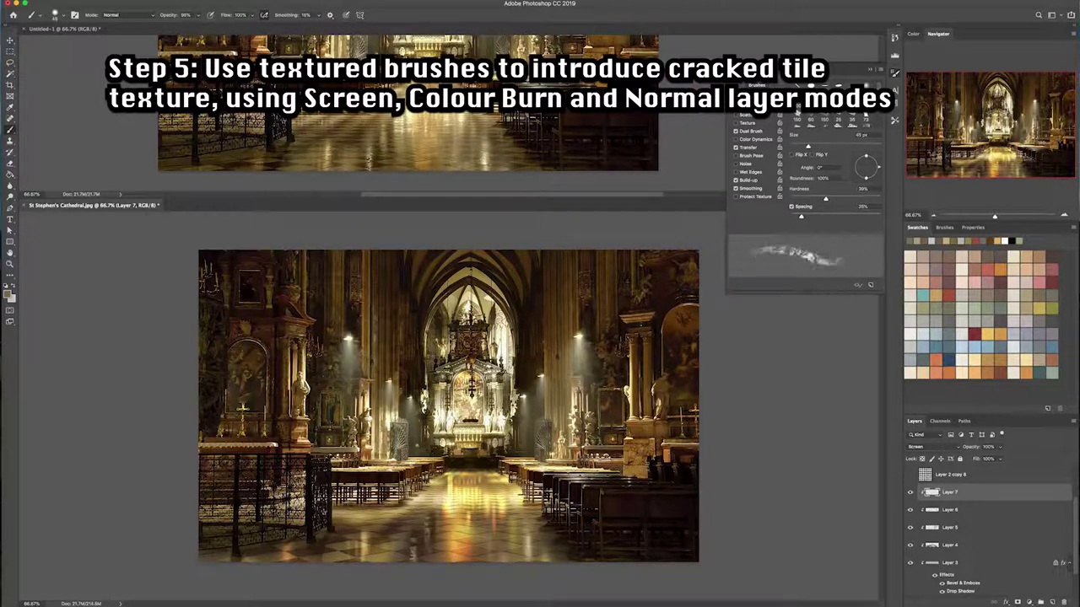
key(bracketleft)
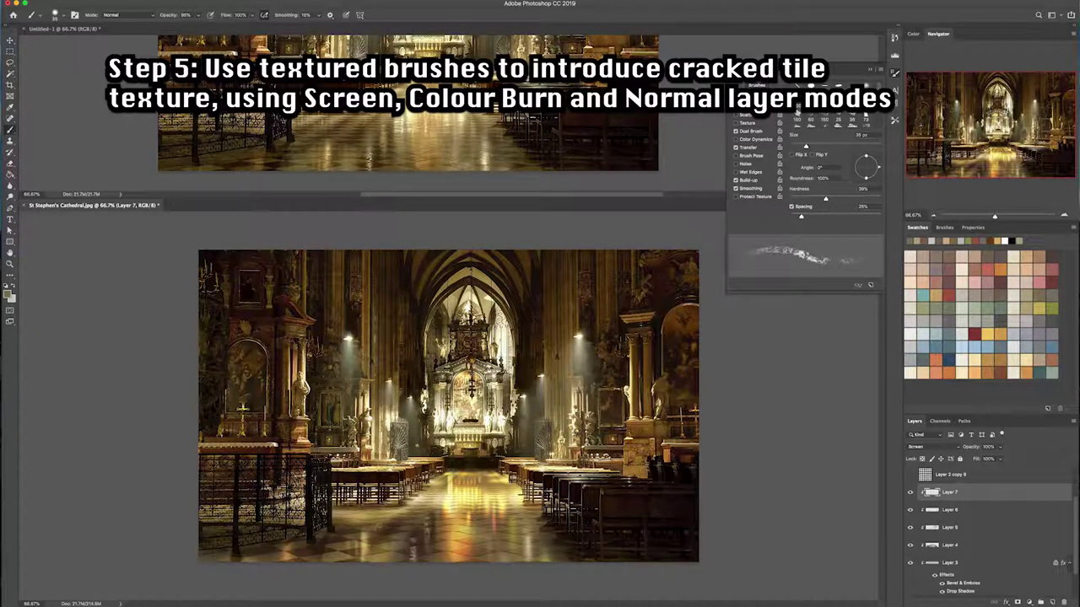
key(bracketright)
key(bracketright)
key(bracketright)
key(bracketleft)
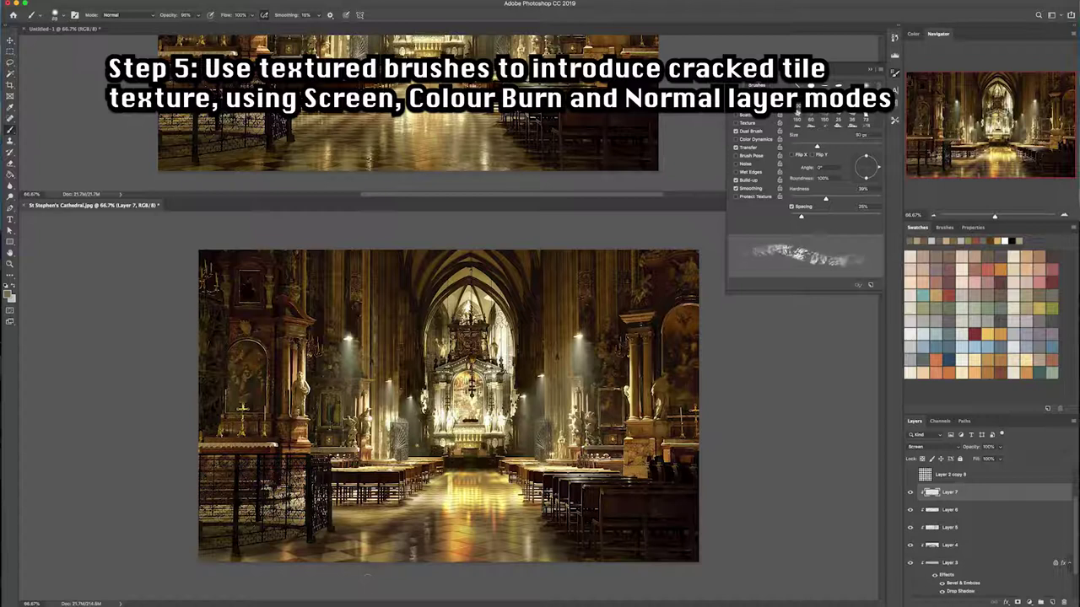
key(bracketleft)
key(bracketleft)
key(bracketleft)
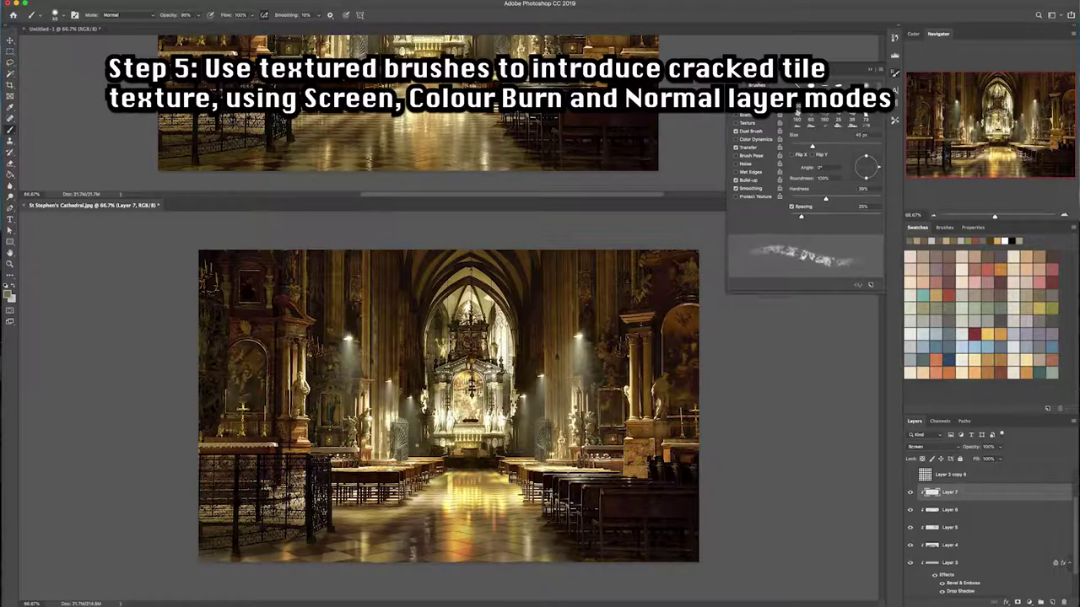
key(bracketright)
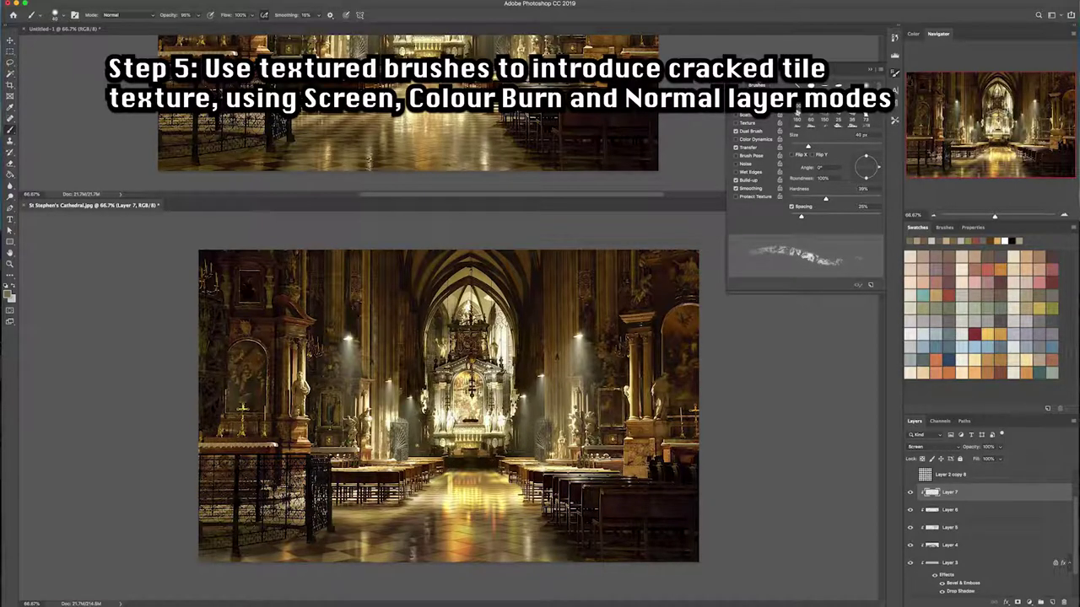
key(bracketleft)
click(910, 492)
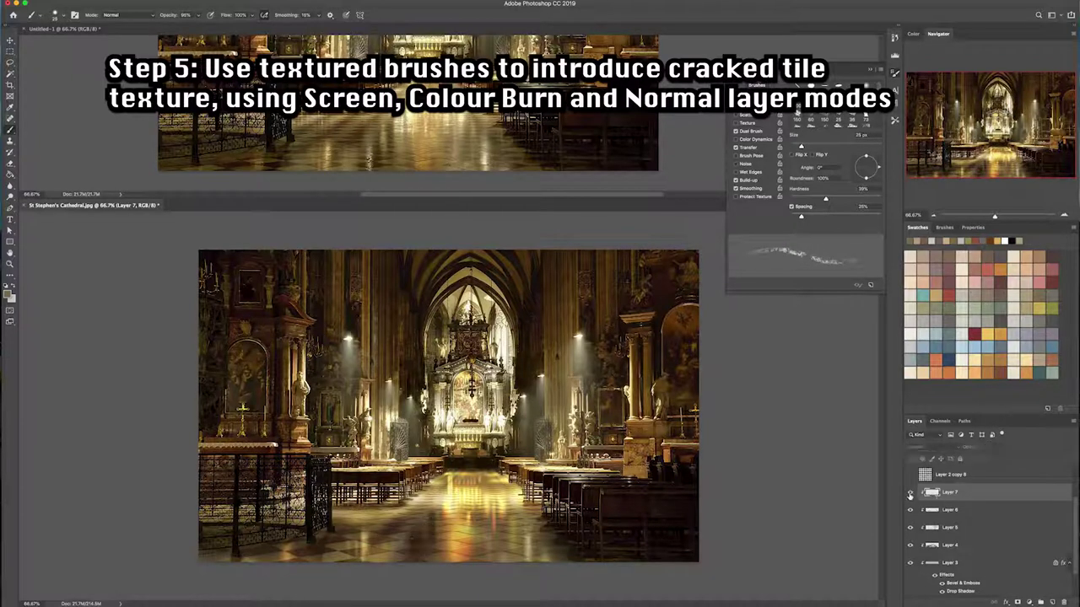
click(910, 493)
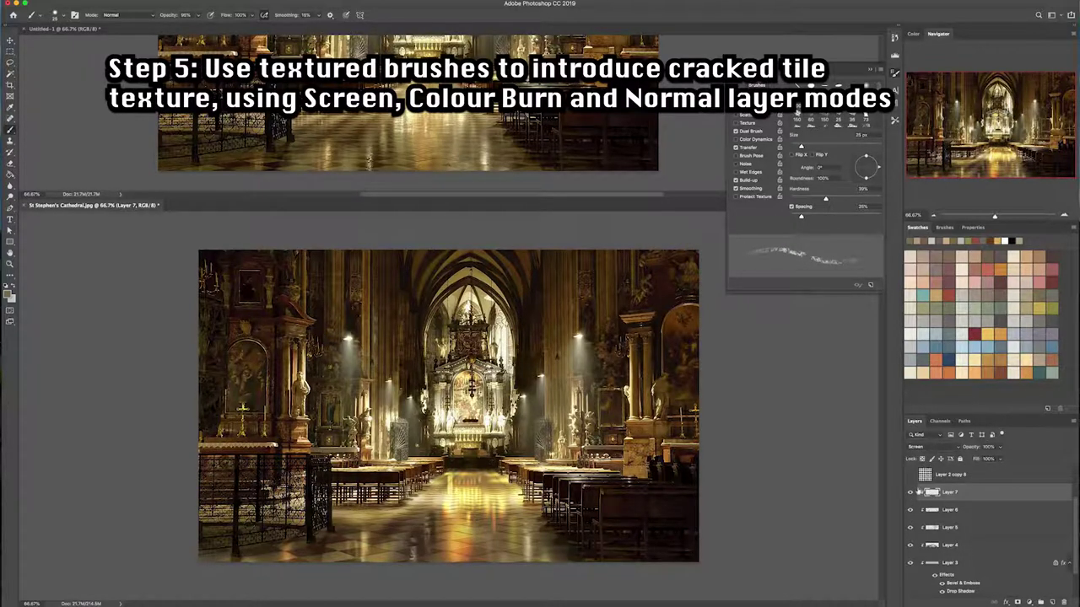
- Add Layer 8 and paint cracked-tile texture along the aisle floor with a 250 px textured brush
click(1052, 602)
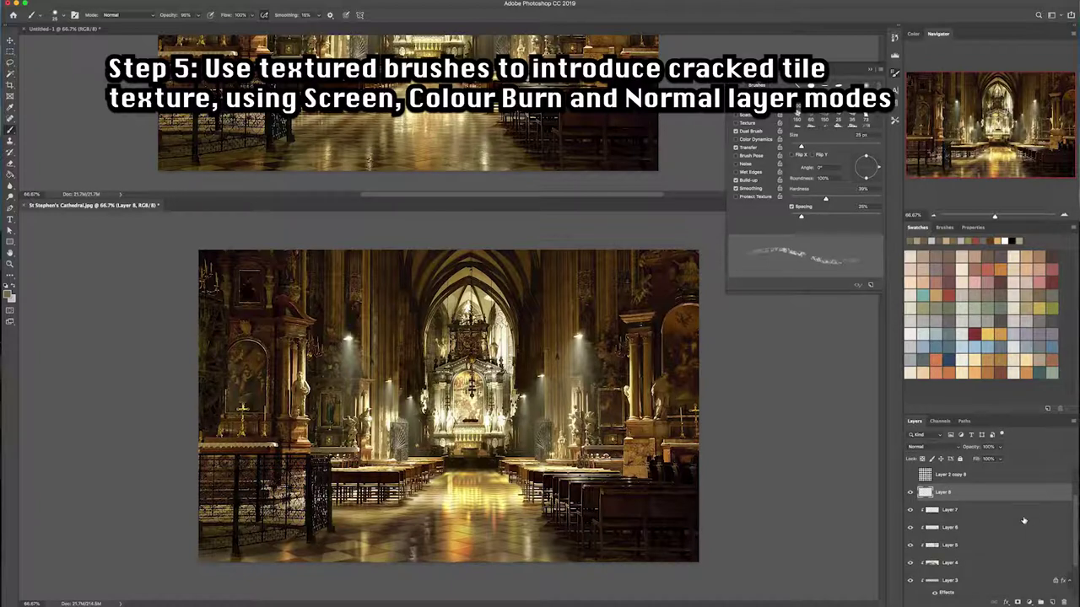
key(period)
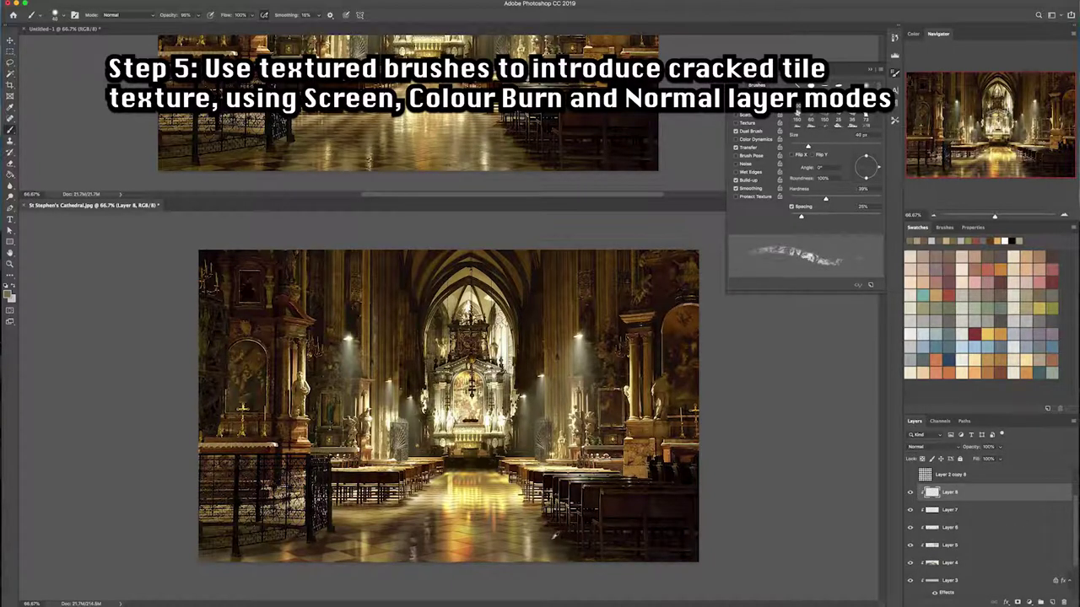
key(bracketright)
key(bracketright)
key(bracketright)
key(bracketright)
key(bracketright)
key(bracketright)
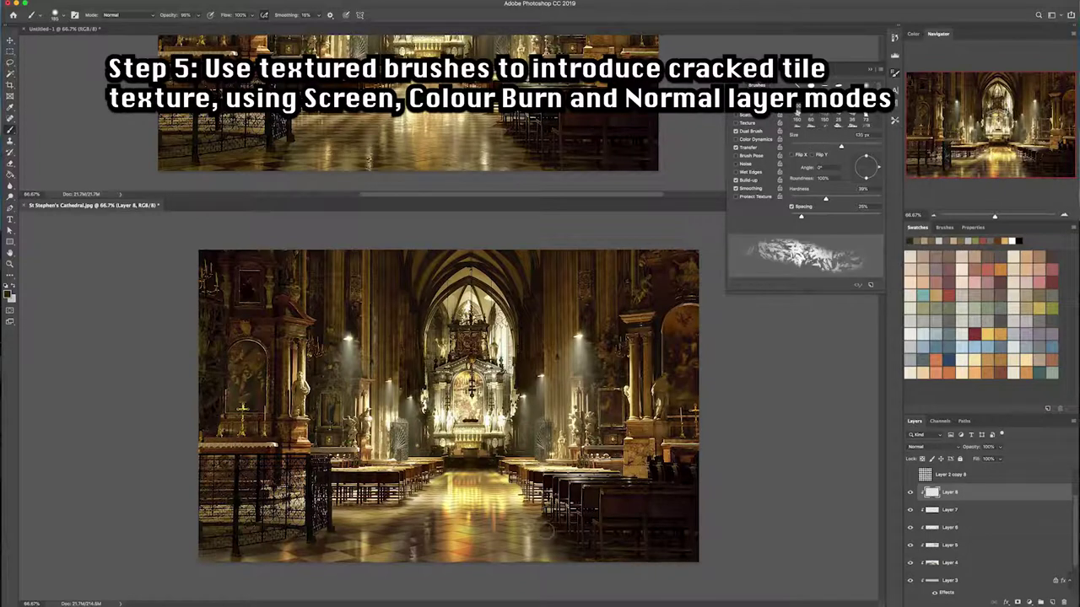
key(bracketright)
key(bracketright)
key(bracketright)
drag(329, 535, 472, 498)
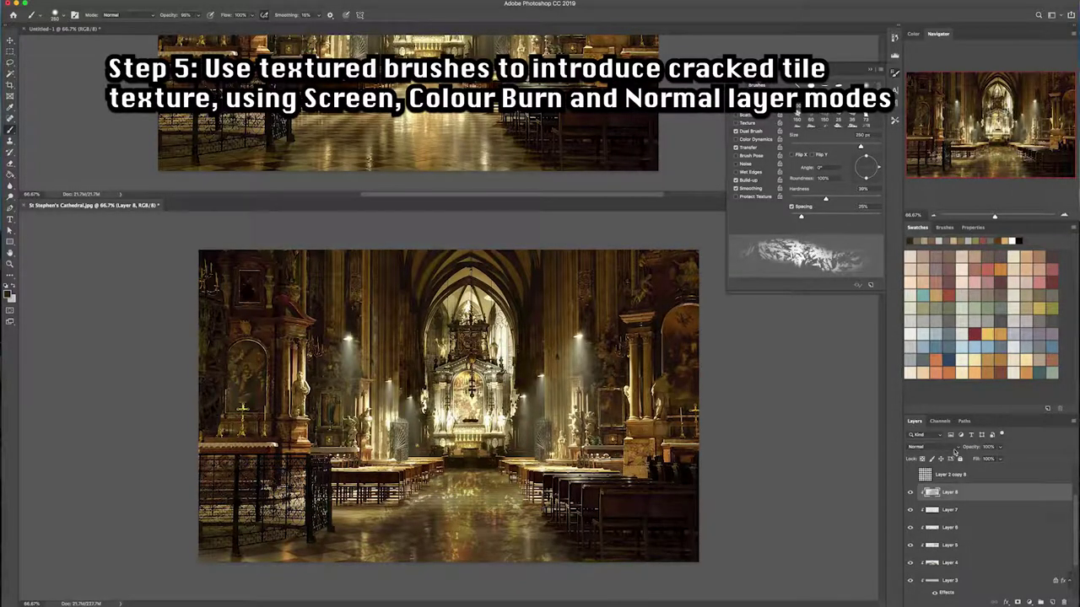
click(926, 446)
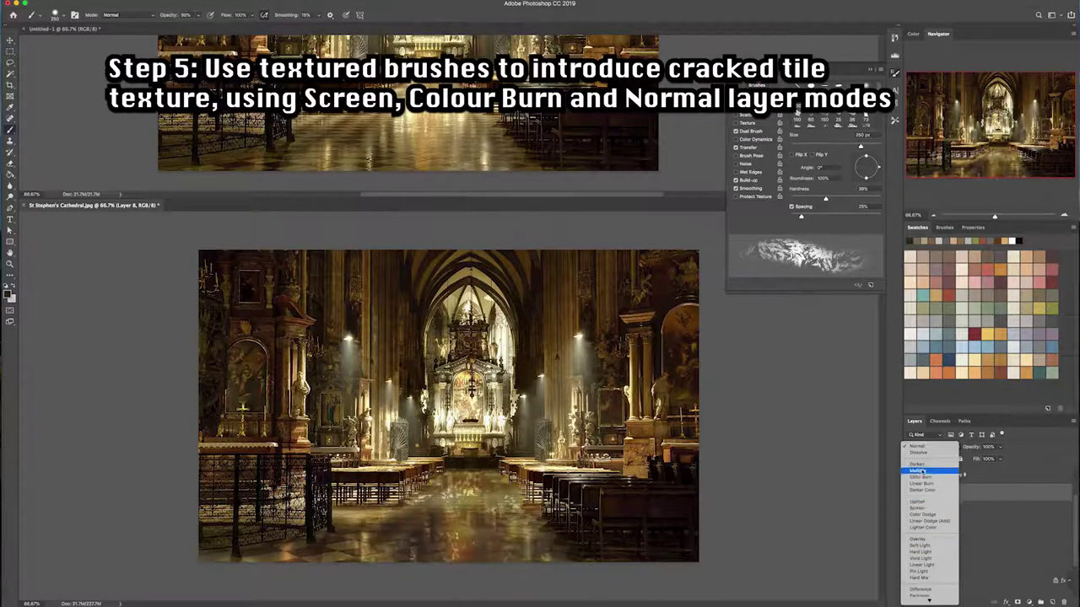
- Try Lighten, then settle on Color Burn as Layer 8's blend mode
click(920, 502)
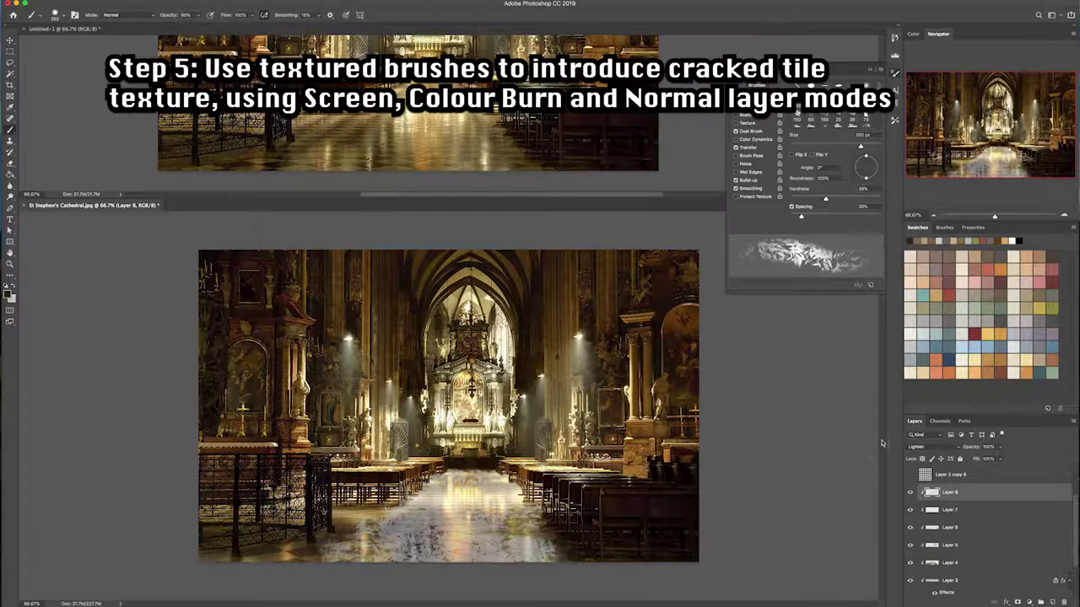
click(943, 447)
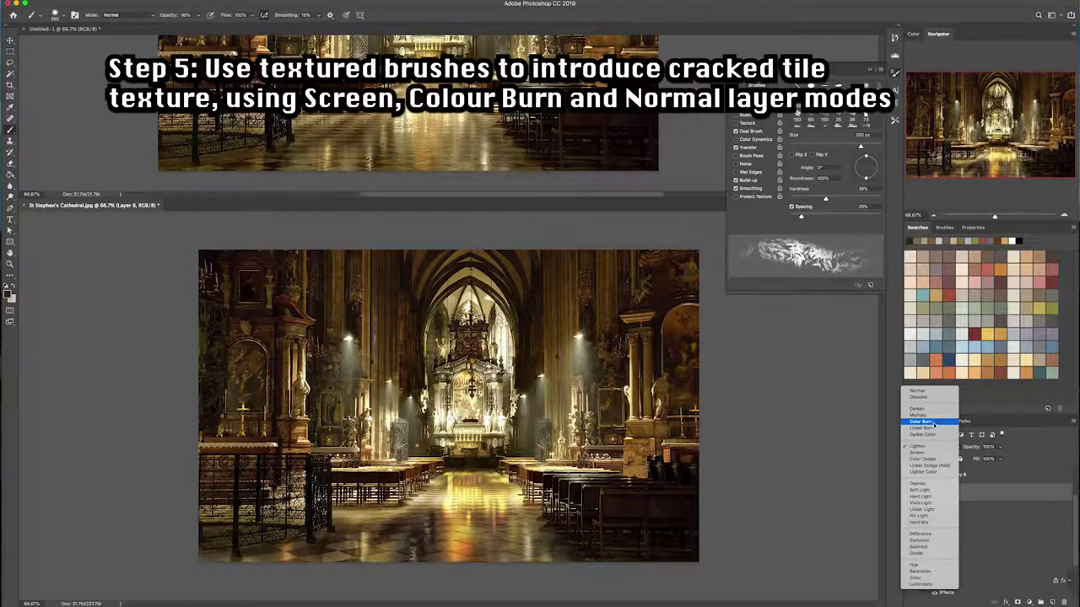
click(934, 422)
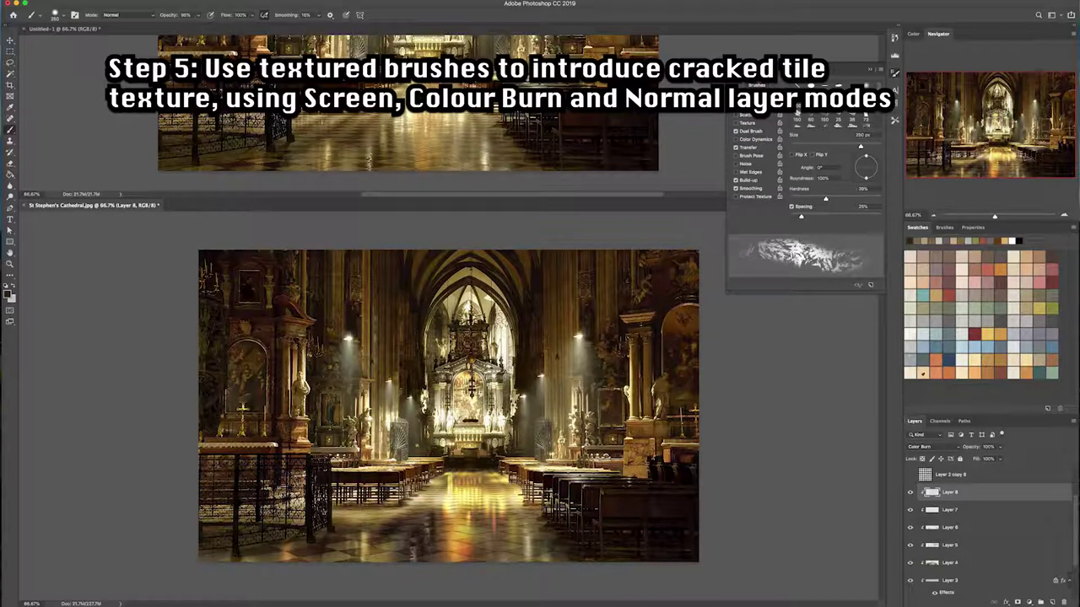
- Solo Layer 8 to check it, then paint tile texture across the lower-left and lower-right floor
key(bracketright)
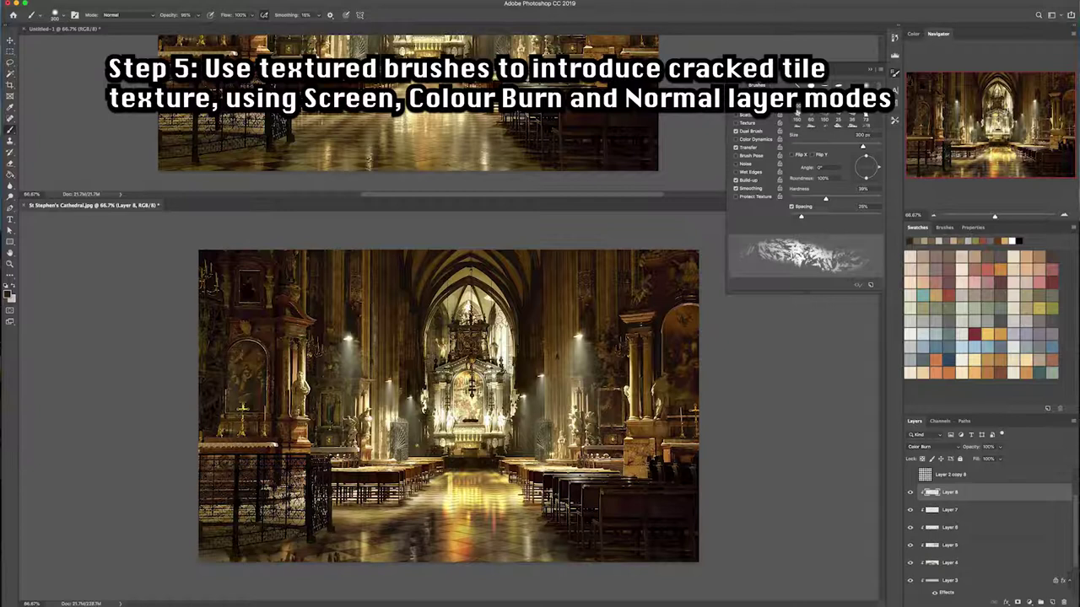
alt+click(910, 491)
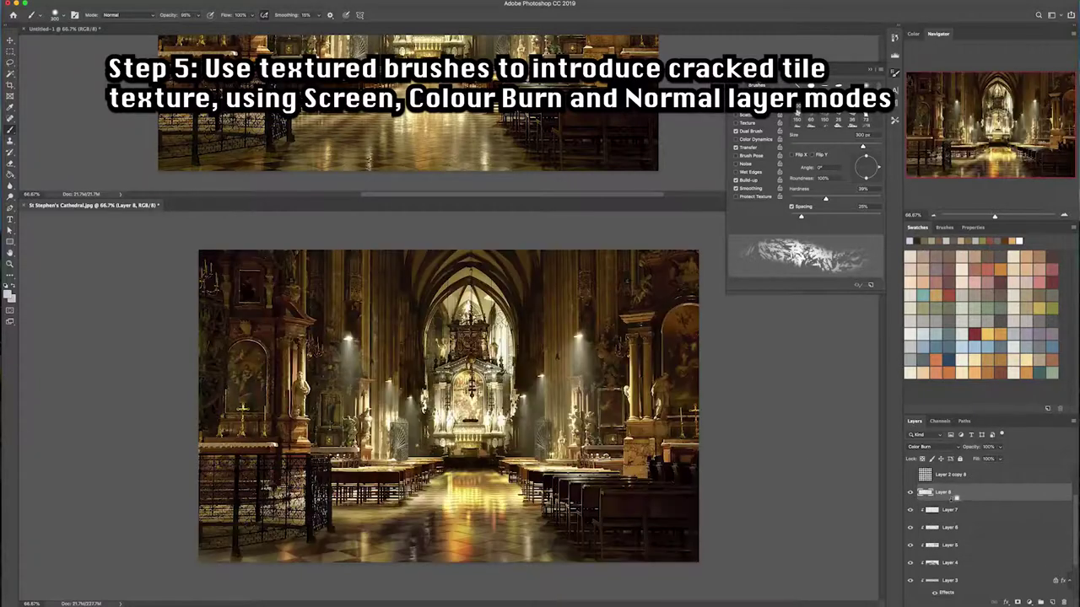
alt+click(910, 494)
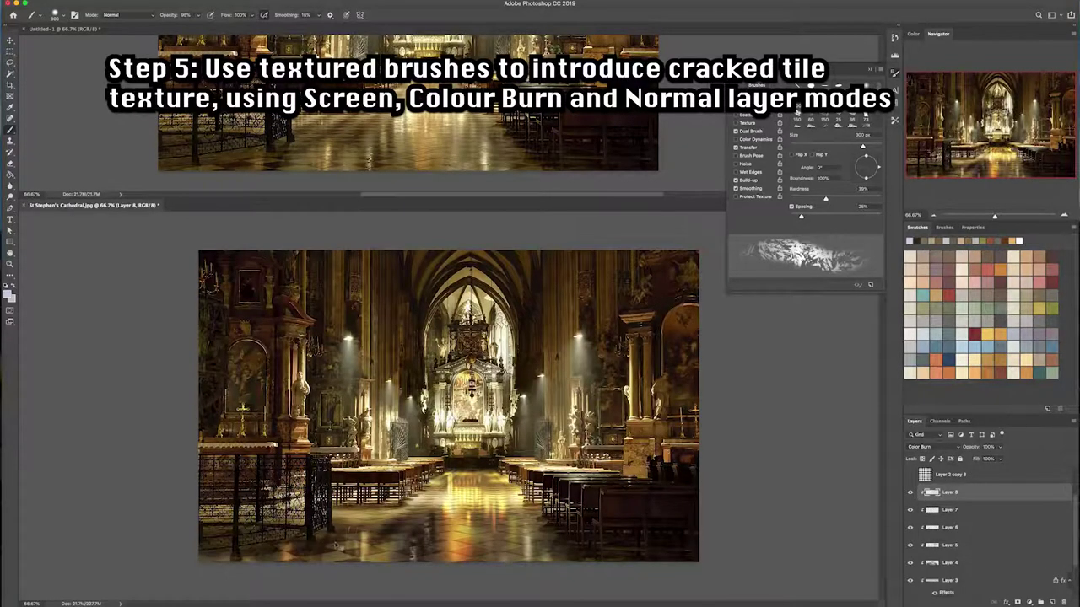
drag(229, 546, 319, 544)
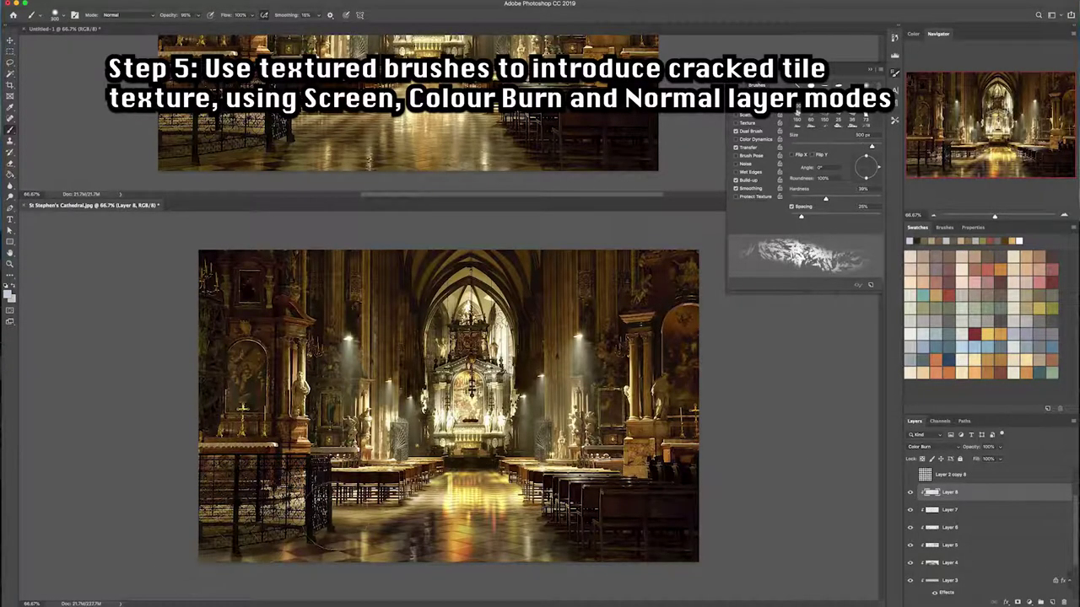
key(bracketright)
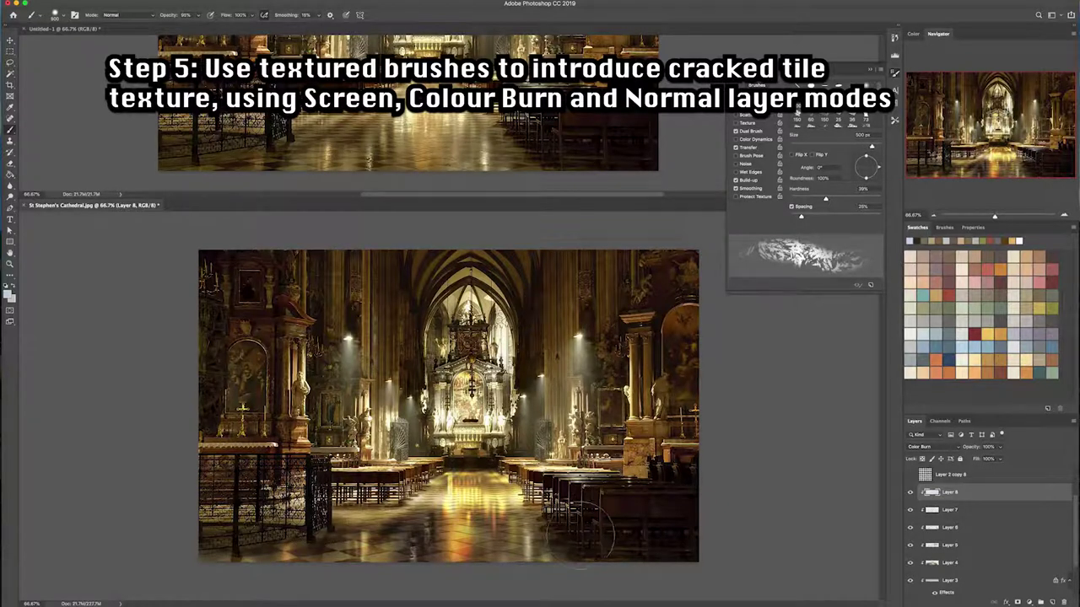
drag(507, 533, 596, 527)
- Add faint dark strokes and a smudge on the lower floor, then create empty Layer 9
key(bracketleft)
key(bracketleft)
key(bracketleft)
key(bracketleft)
key(bracketleft)
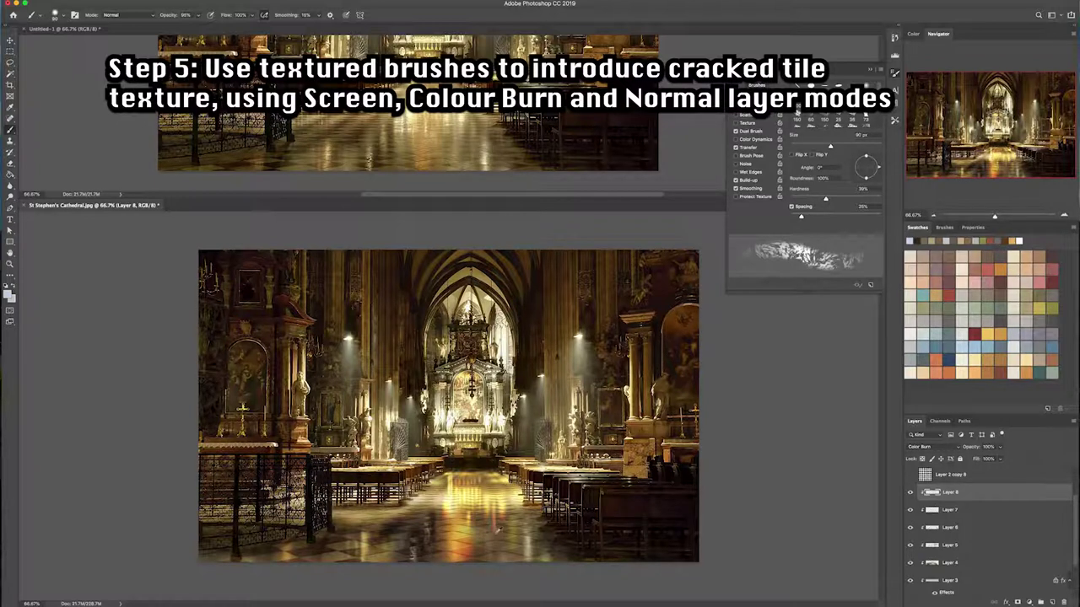
drag(485, 530, 451, 554)
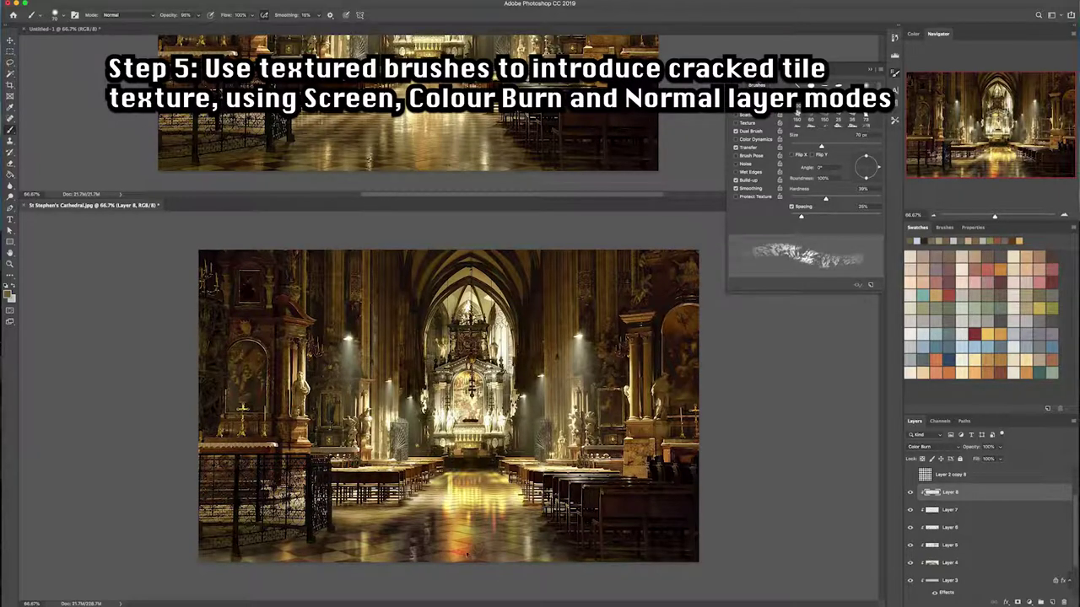
key(bracketright)
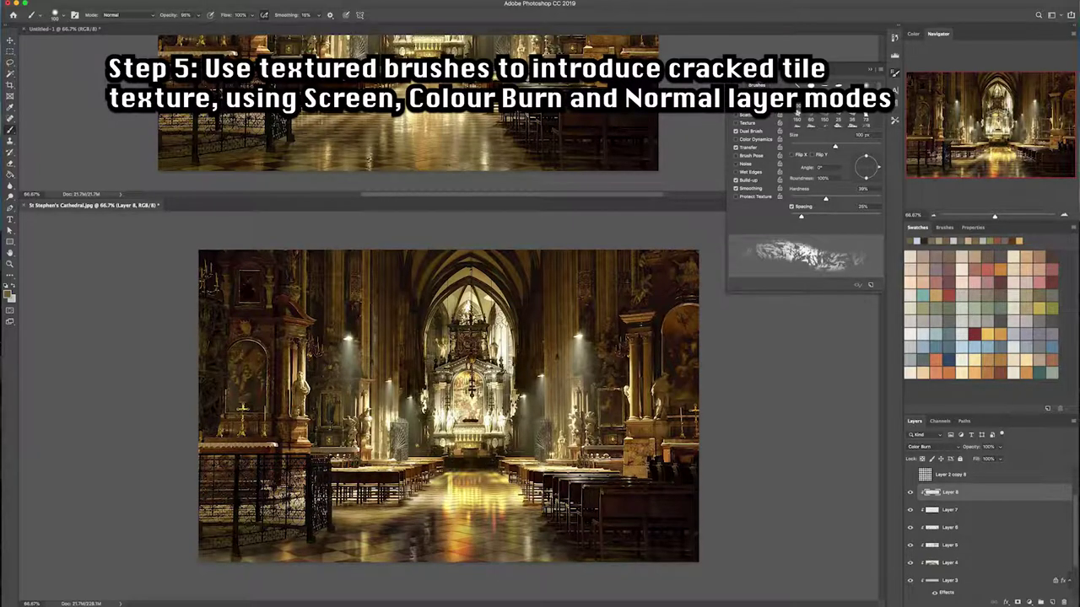
key(bracketright)
key(bracketright)
key(bracketright)
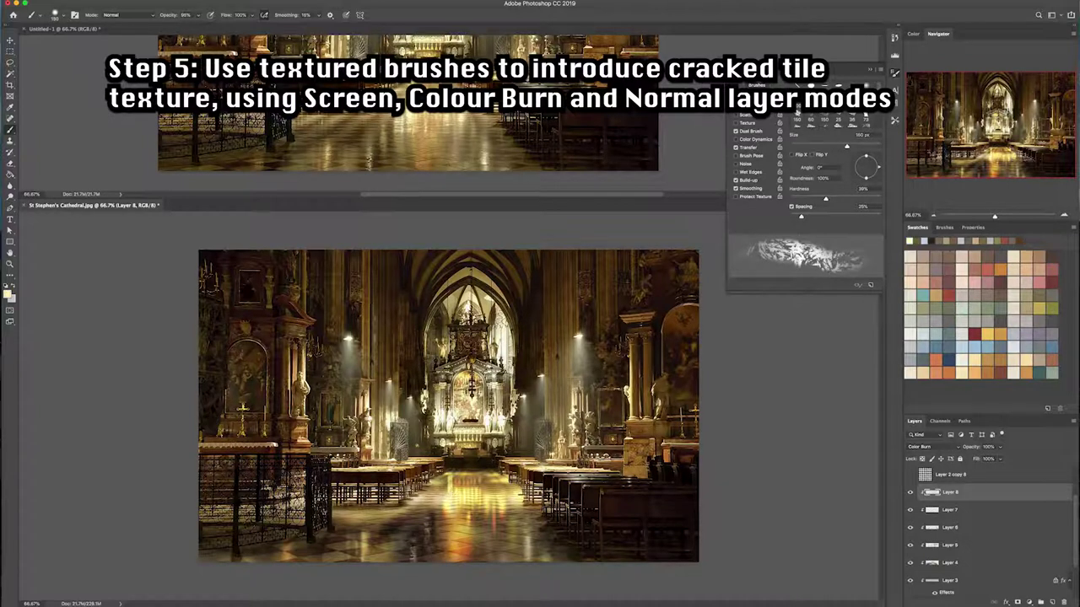
drag(413, 531, 432, 552)
click(1051, 602)
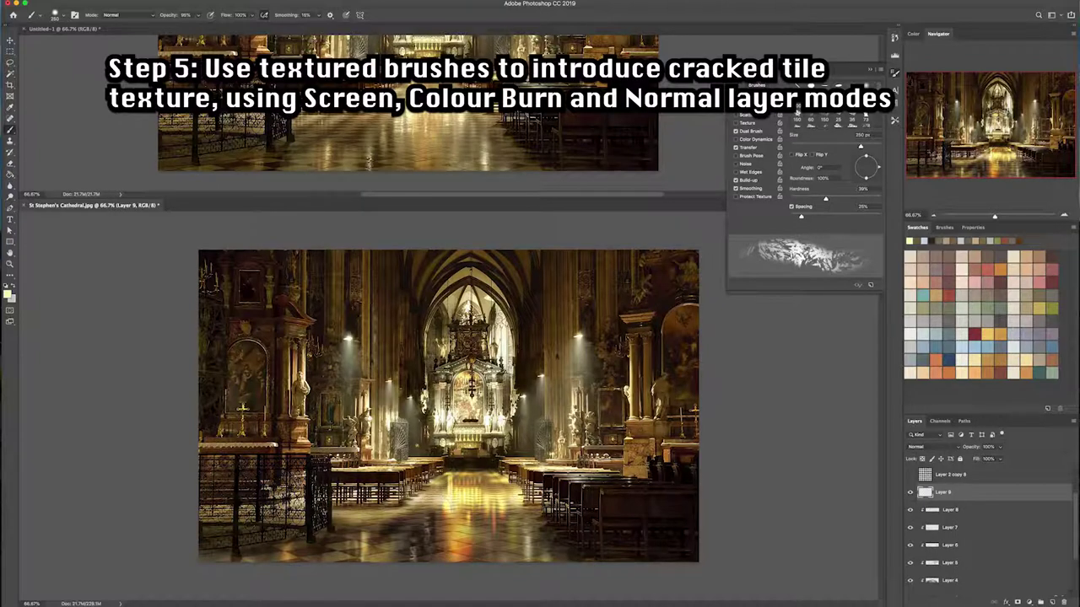
- Paint crack texture on Layer 9's floor, varying the brush from 300 px down to about 50 px
key(bracketright)
click(543, 488)
key(bracketleft)
key(bracketleft)
key(bracketleft)
key(bracketleft)
key(bracketleft)
key(bracketleft)
key(bracketleft)
key(bracketleft)
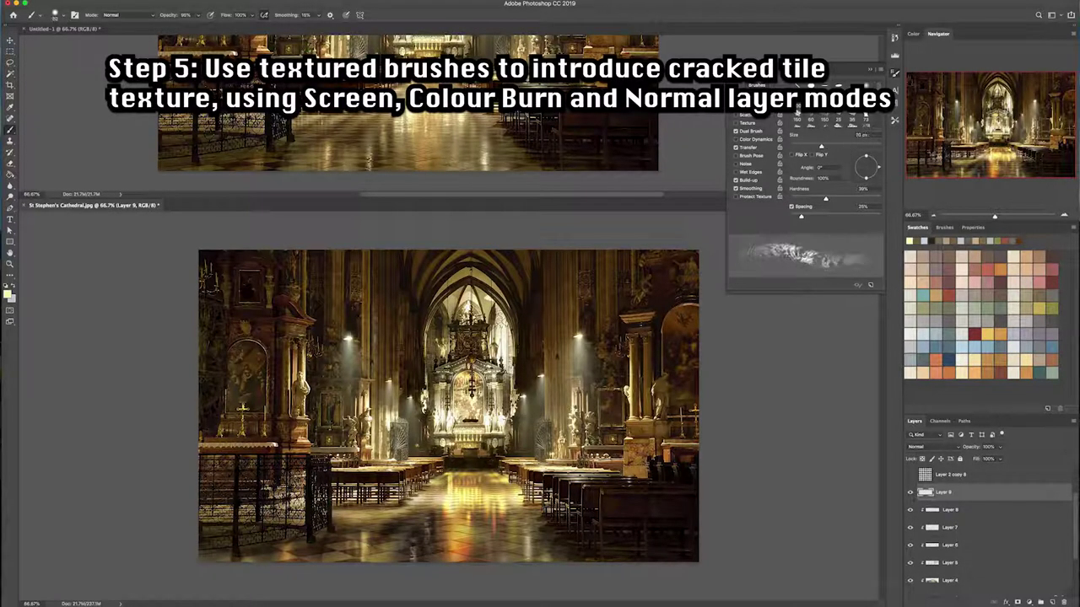
key(bracketleft)
key(bracketleft)
key(bracketleft)
key(bracketright)
key(bracketright)
key(bracketright)
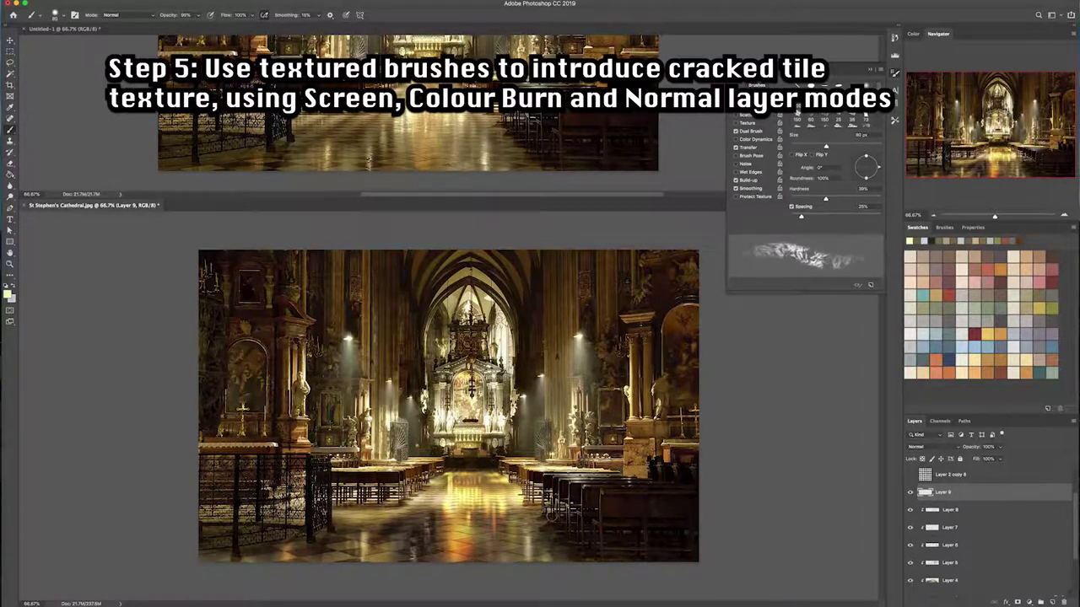
key(bracketright)
key(bracketleft)
key(bracketleft)
key(bracketleft)
key(bracketleft)
key(bracketleft)
key(bracketleft)
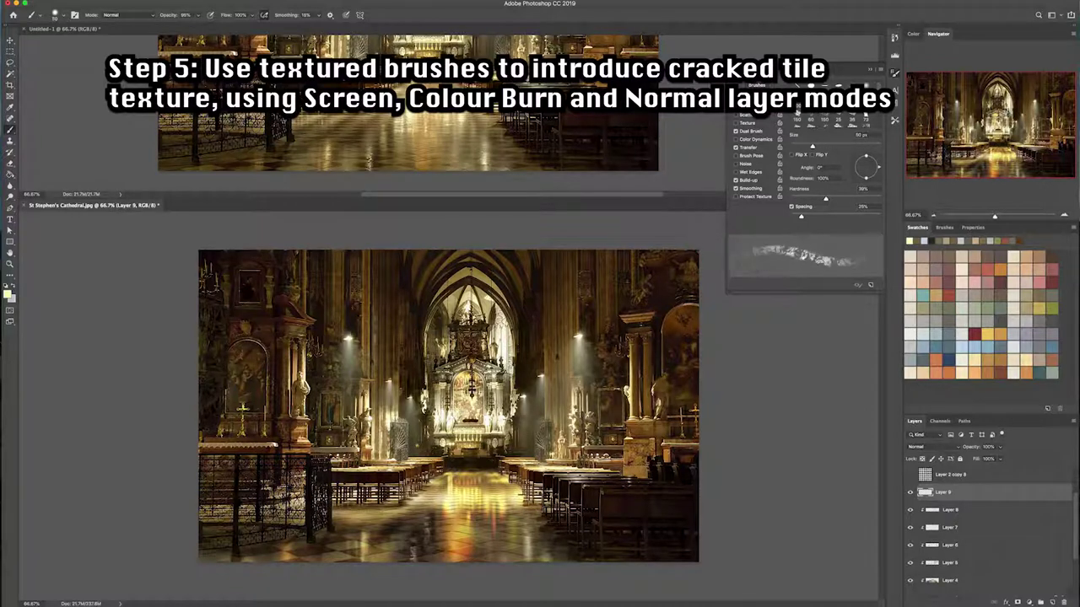
key(bracketleft)
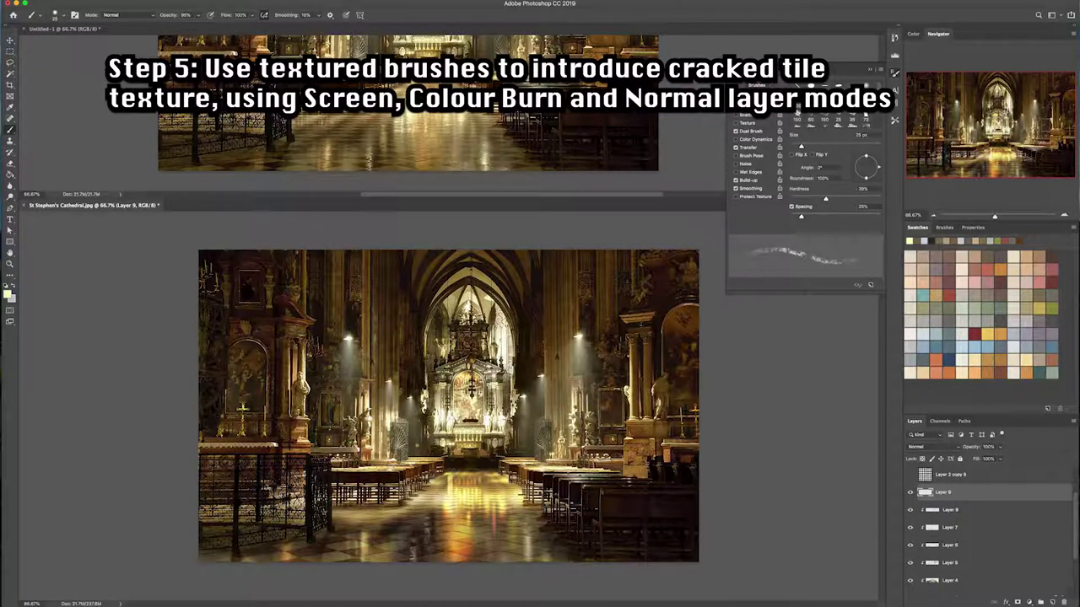
key(bracketright)
key(bracketright)
key(bracketright)
key(bracketright)
key(bracketright)
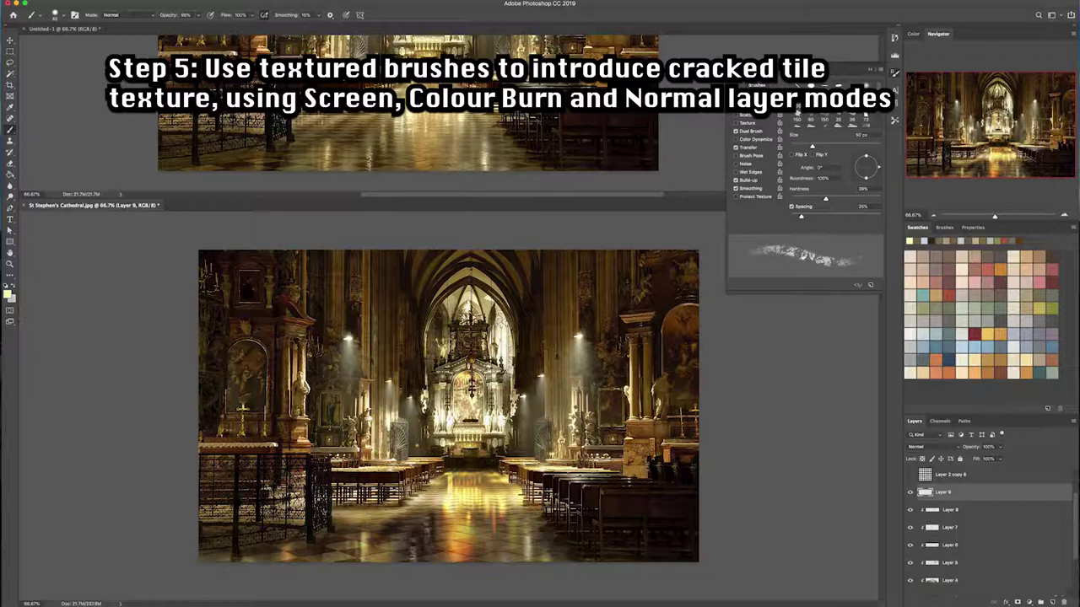
key(bracketright)
key(bracketright)
key(bracketright)
key(bracketright)
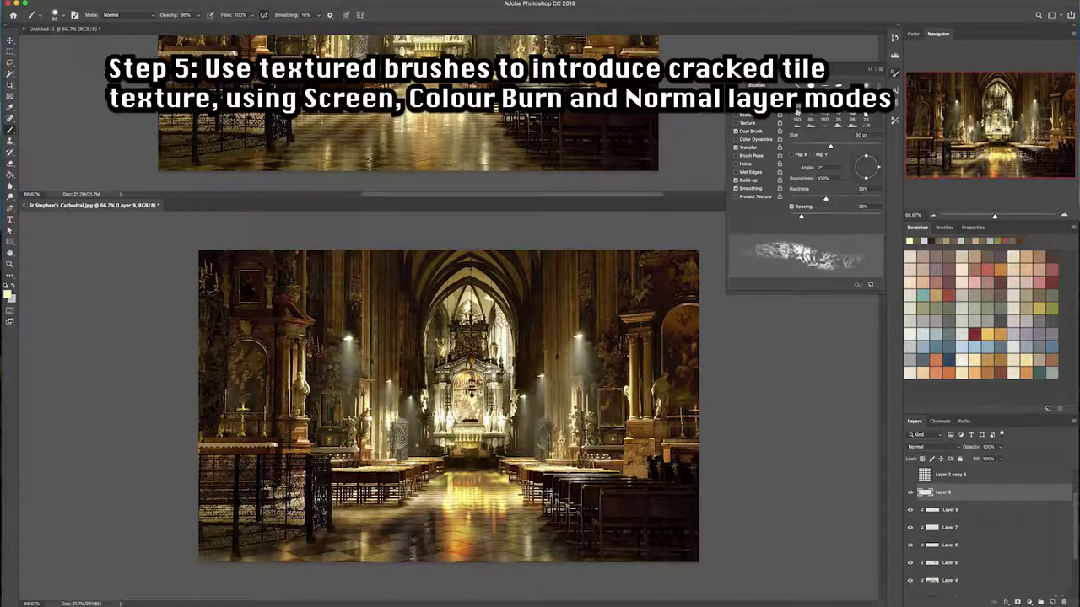
key(bracketright)
key(bracketright)
key(bracketright)
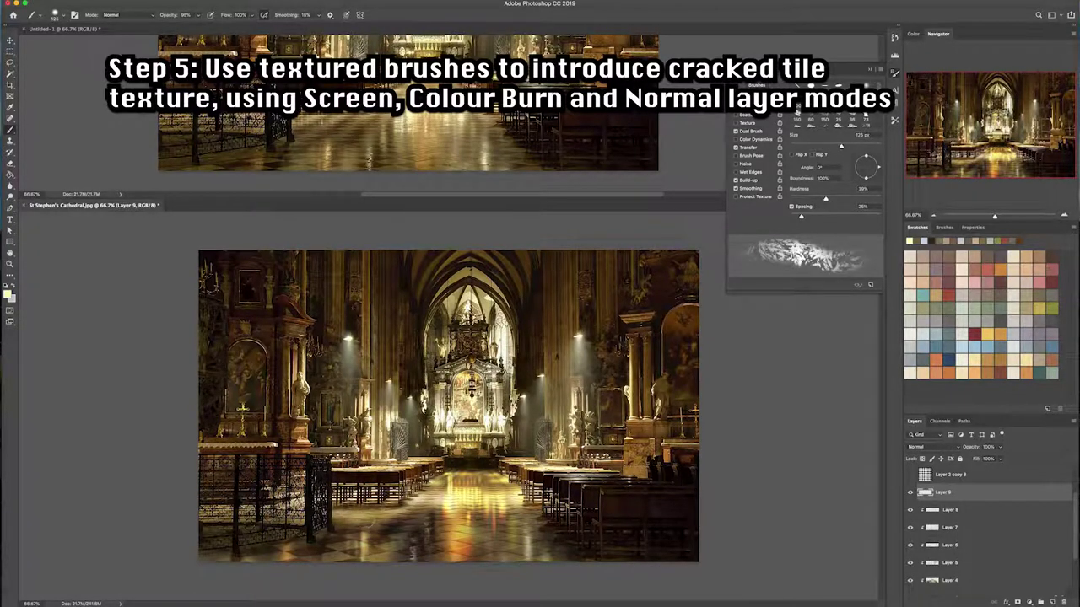
key(e)
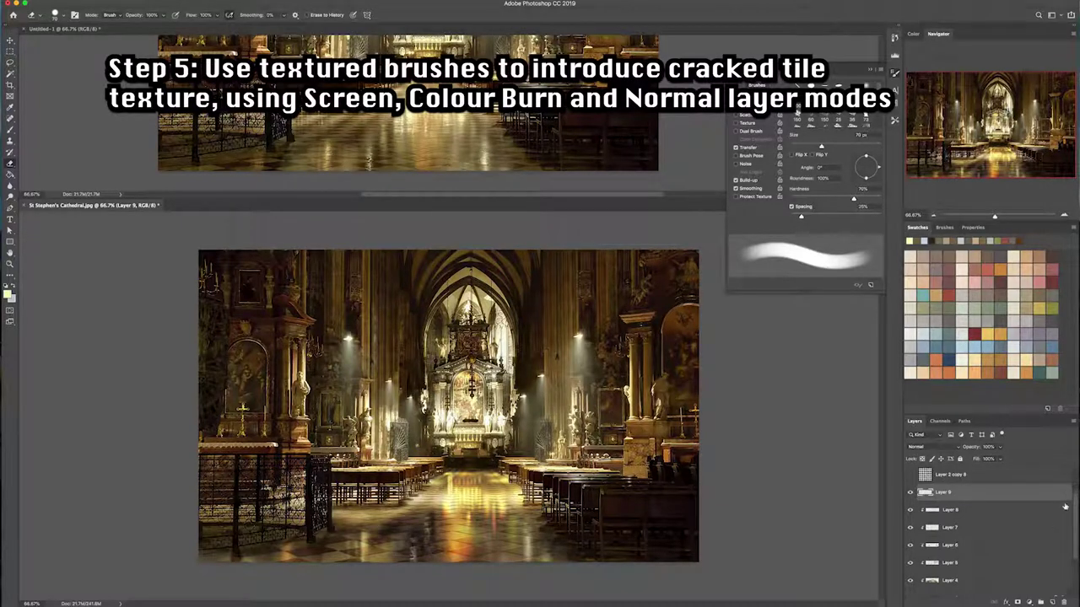
- Select the Soft Round big - soft texture brush and pick a warm swatch colour
drag(1012, 498, 1017, 498)
key(b)
click(944, 228)
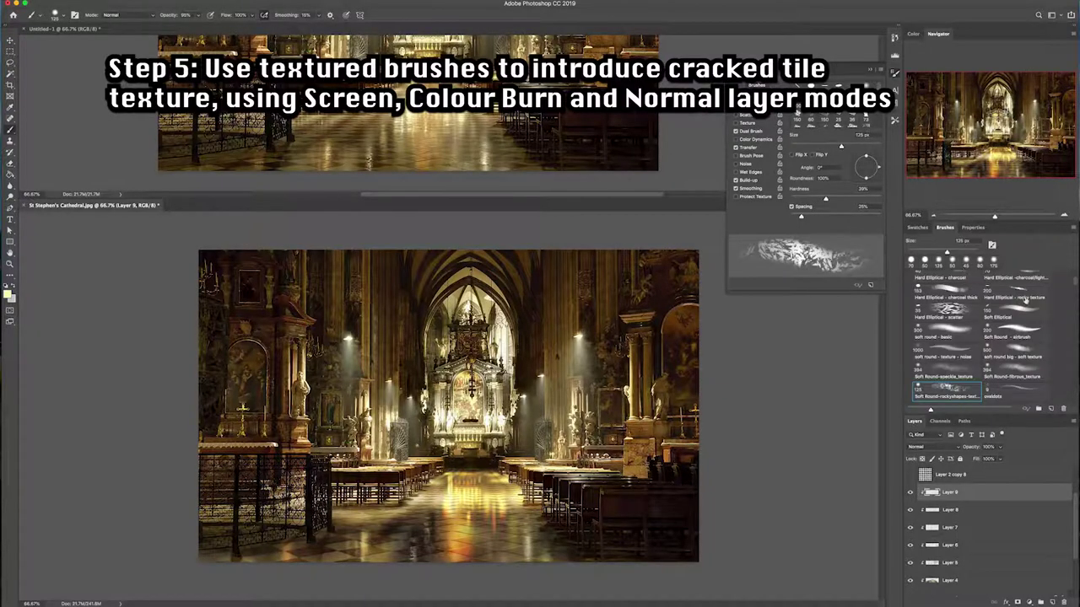
click(970, 296)
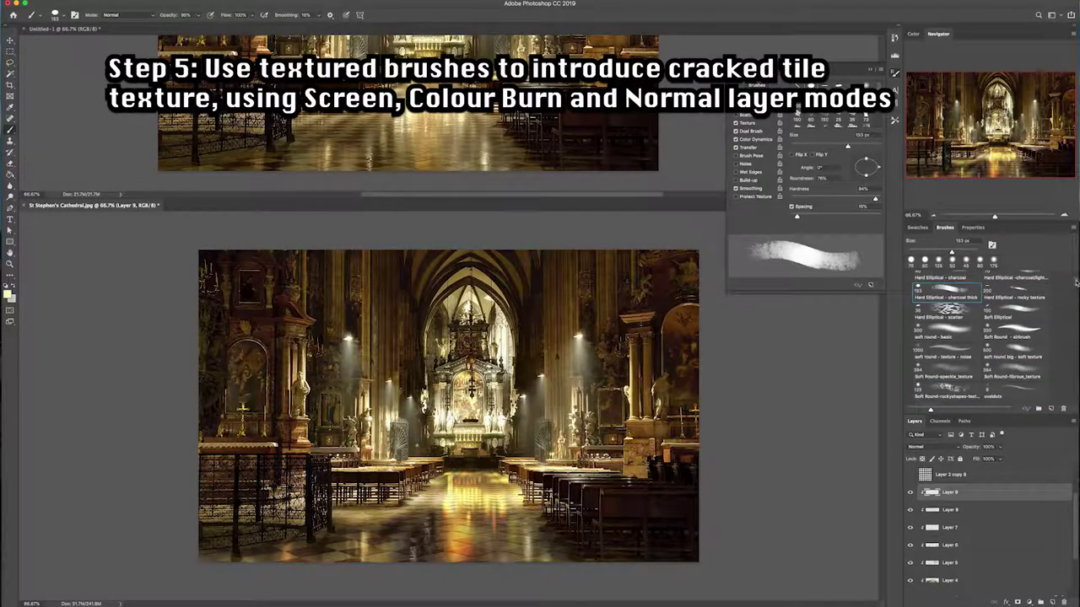
click(1032, 351)
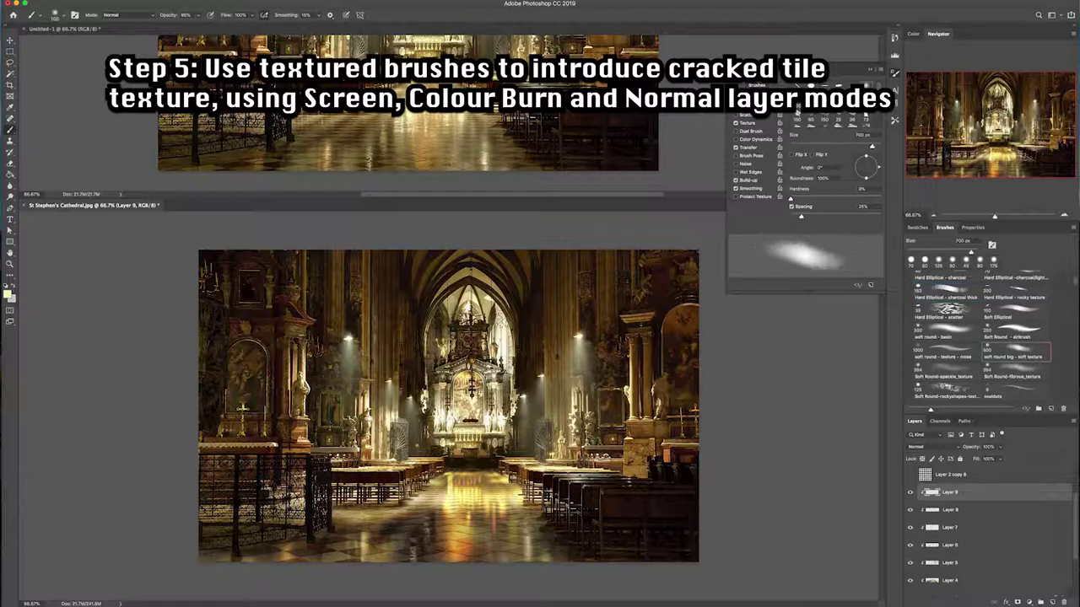
key(bracketright)
click(918, 228)
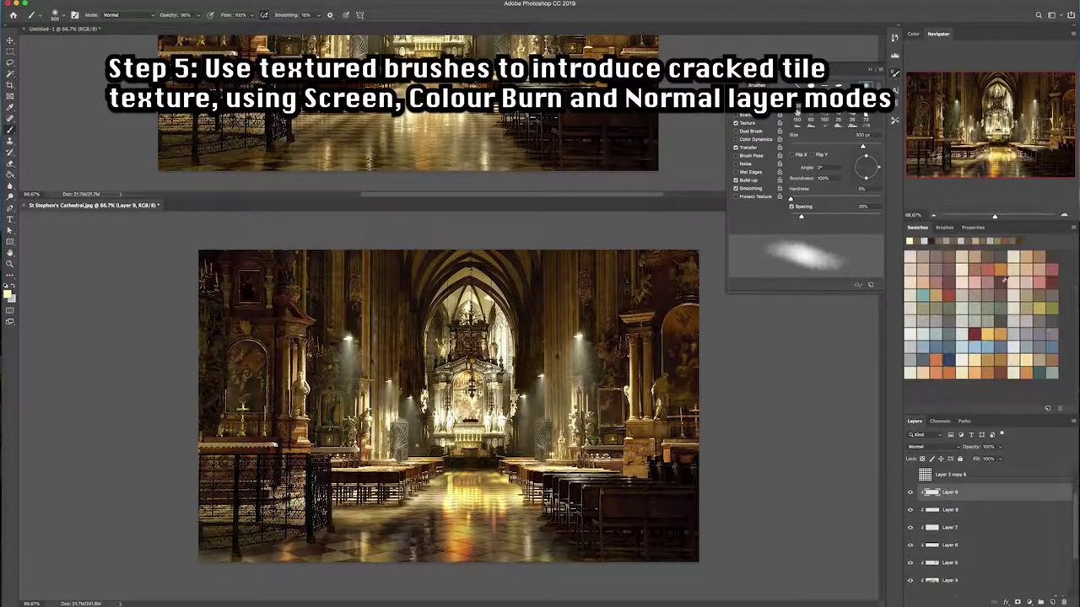
click(943, 303)
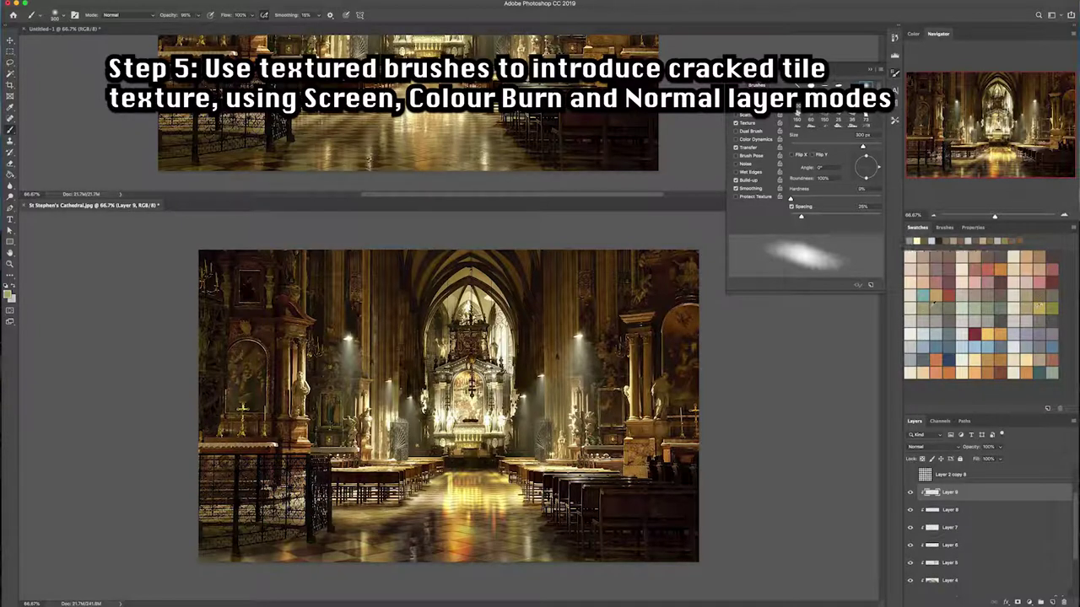
key(bracketright)
key(bracketleft)
- Brighten the central floor with warm yellow strokes, sizing the brush between 300 and 150 px
drag(444, 546, 517, 523)
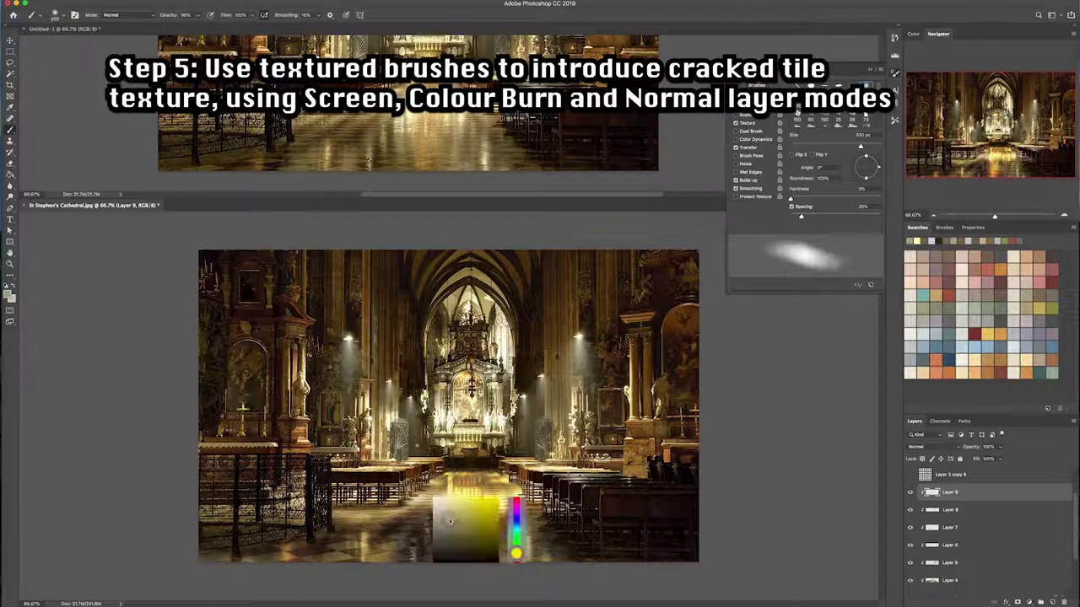
key(bracketleft)
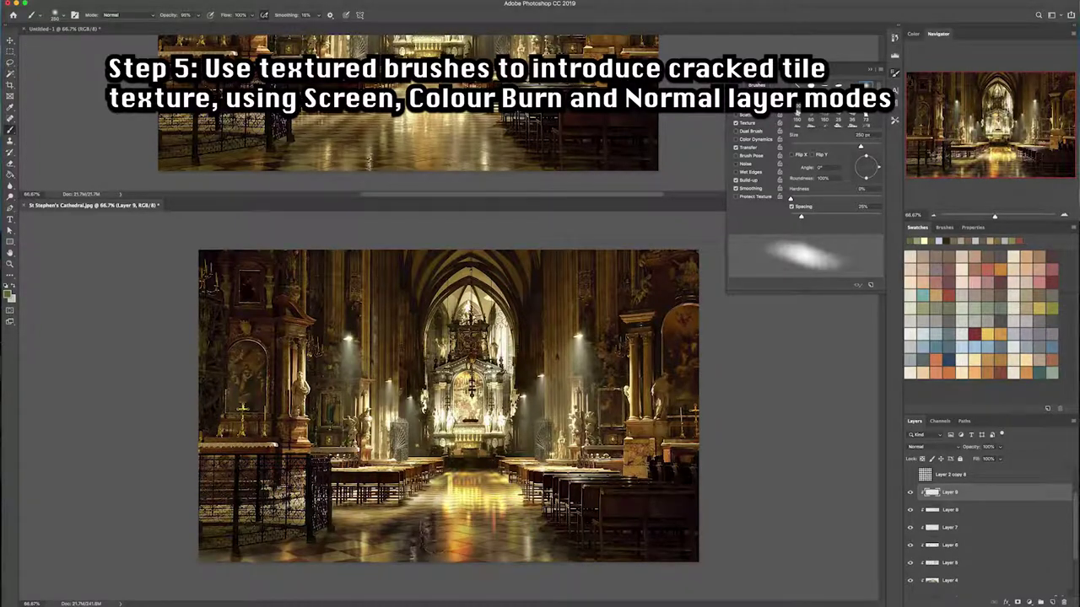
mouse_move(432, 549)
mouse_down()
mouse_move(429, 528)
mouse_move(439, 538)
mouse_move(401, 533)
mouse_move(418, 540)
mouse_up()
key(bracketleft)
key(bracketright)
key(bracketleft)
key(bracketright)
key(bracketleft)
key(bracketleft)
key(bracketleft)
key(bracketleft)
key(bracketright)
key(bracketright)
key(bracketright)
key(bracketleft)
key(bracketleft)
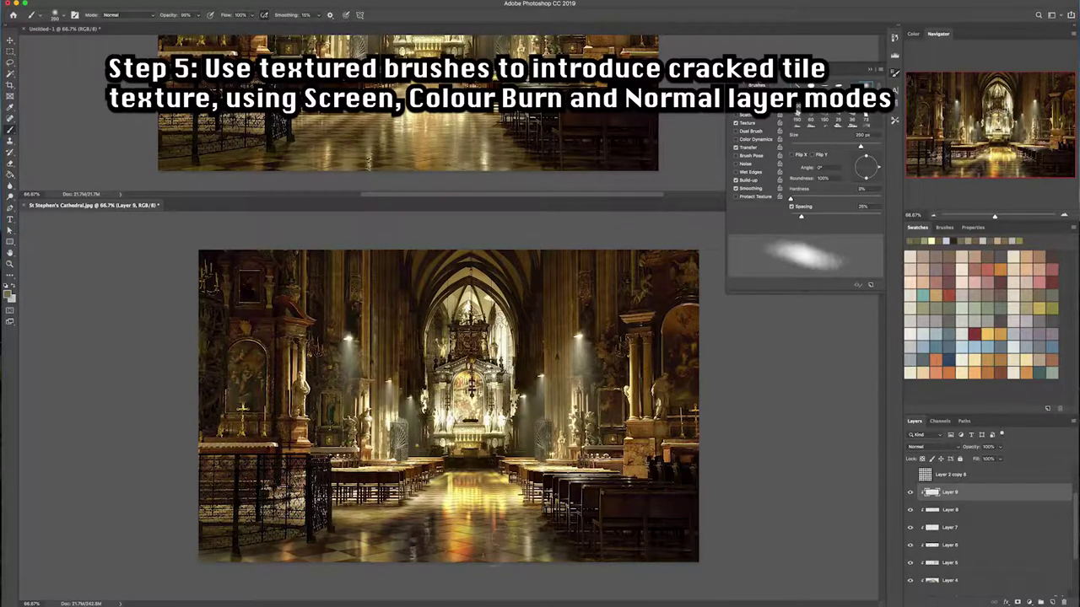
key(bracketleft)
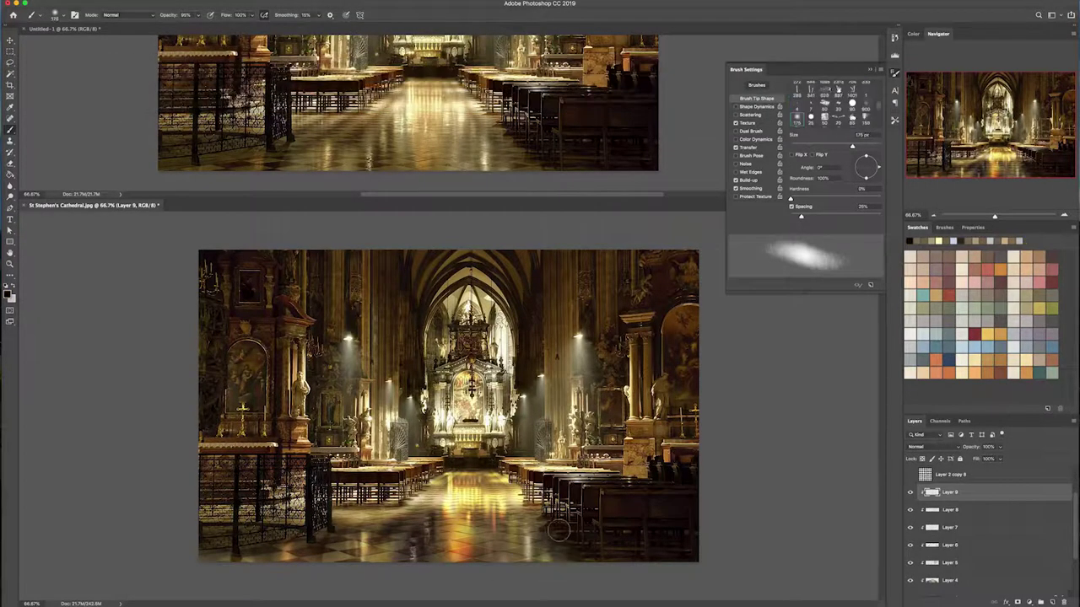
- Replace the textured tip with the Soft Round - basic brush preset at 500 px
key(bracketright)
key(bracketright)
key(bracketright)
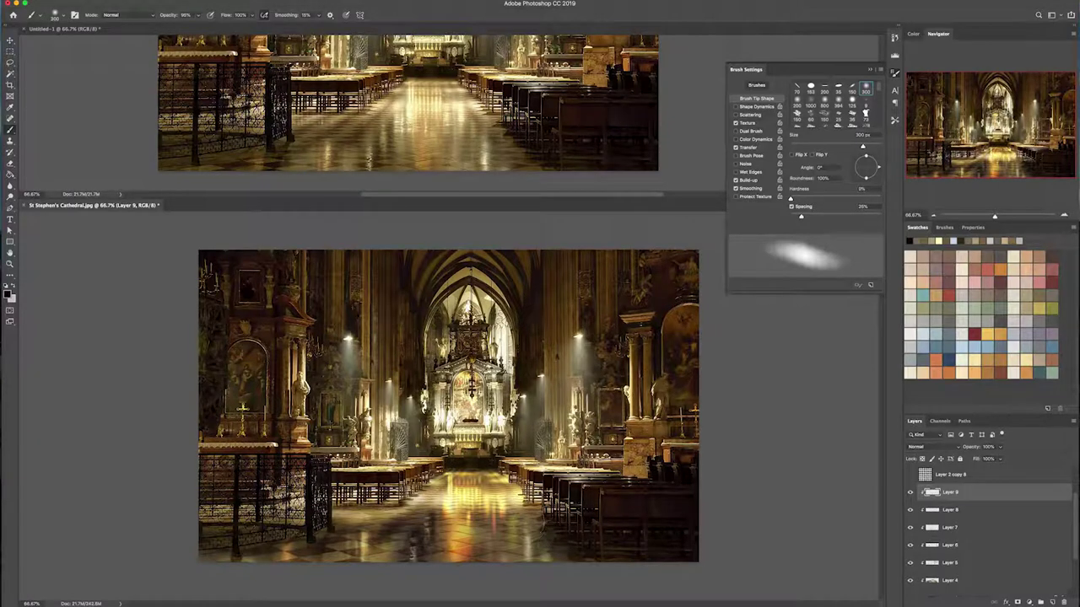
key(bracketleft)
key(bracketleft)
key(bracketright)
click(944, 226)
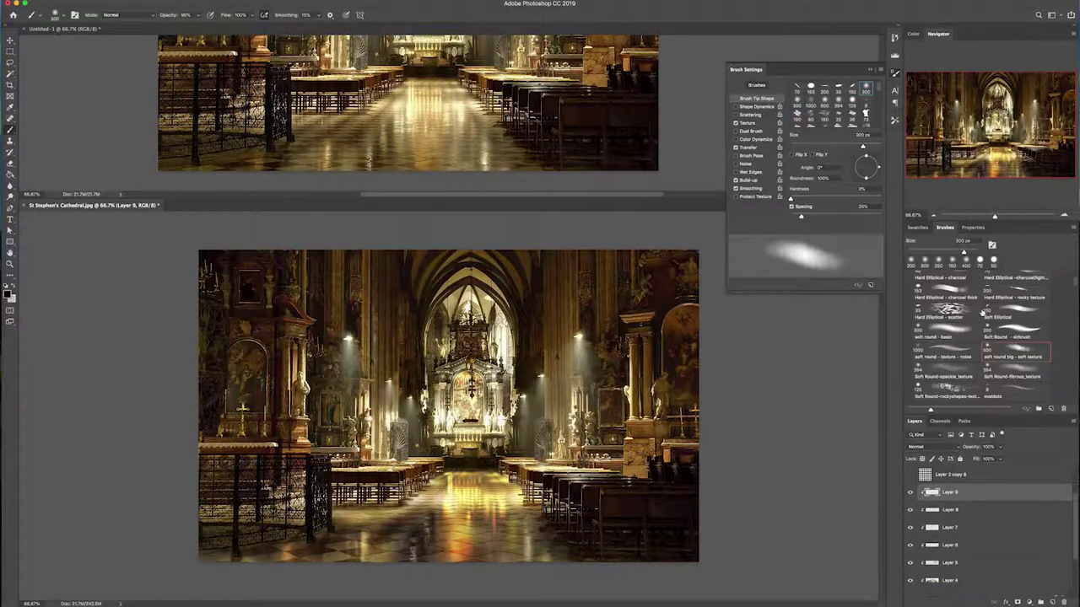
click(949, 329)
- Sample a warm floor colour, size the brush to 300 px, and load the floor as a selection
key(bracketright)
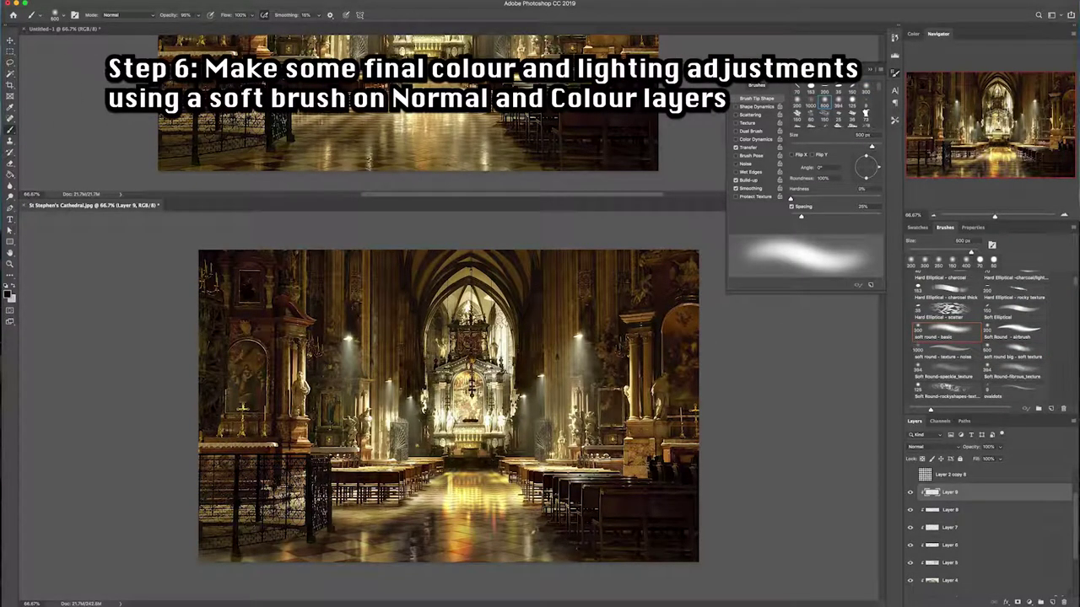
alt+click(469, 530)
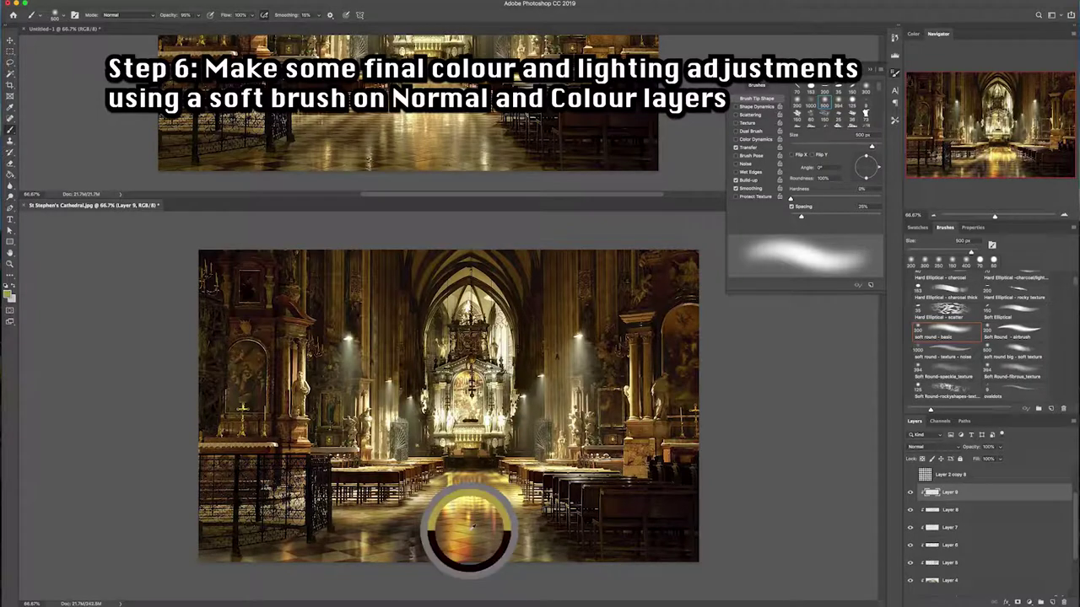
key(bracketleft)
key(bracketleft)
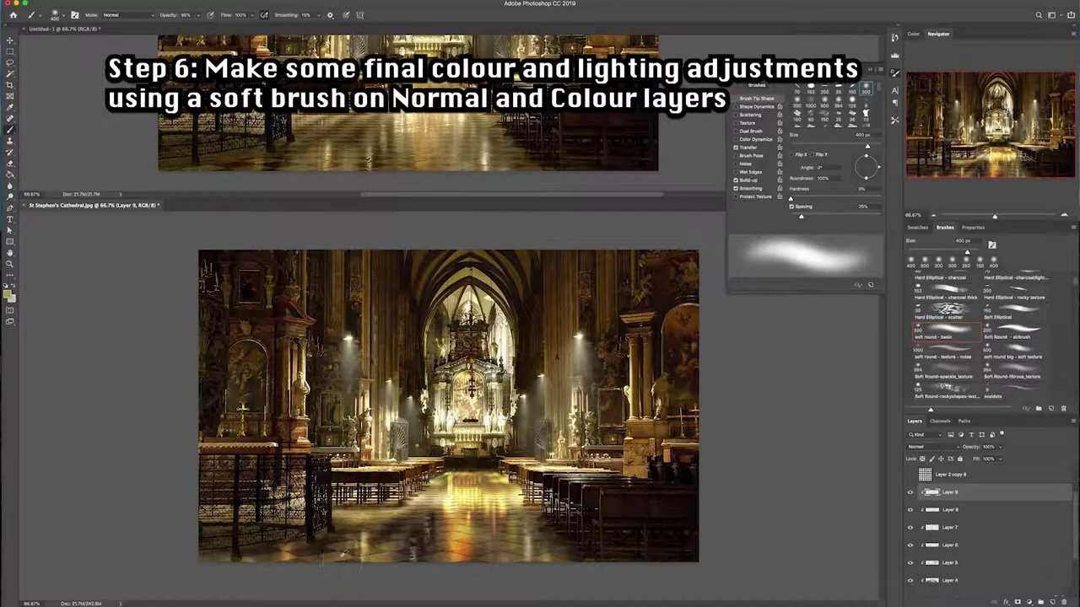
key(bracketleft)
scroll(1072, 507, down, 2)
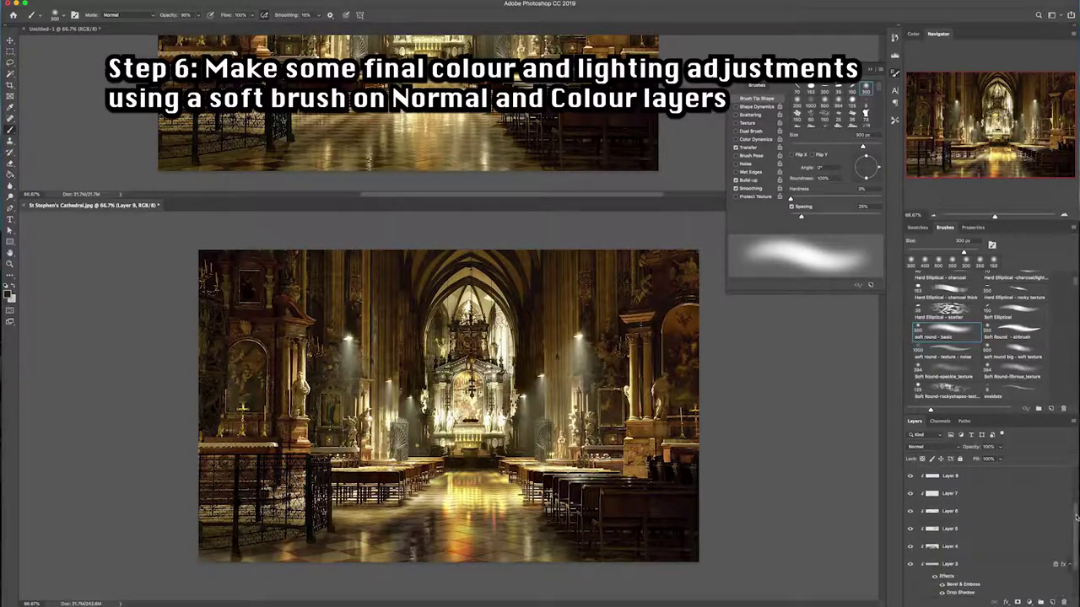
ctrl+click(931, 564)
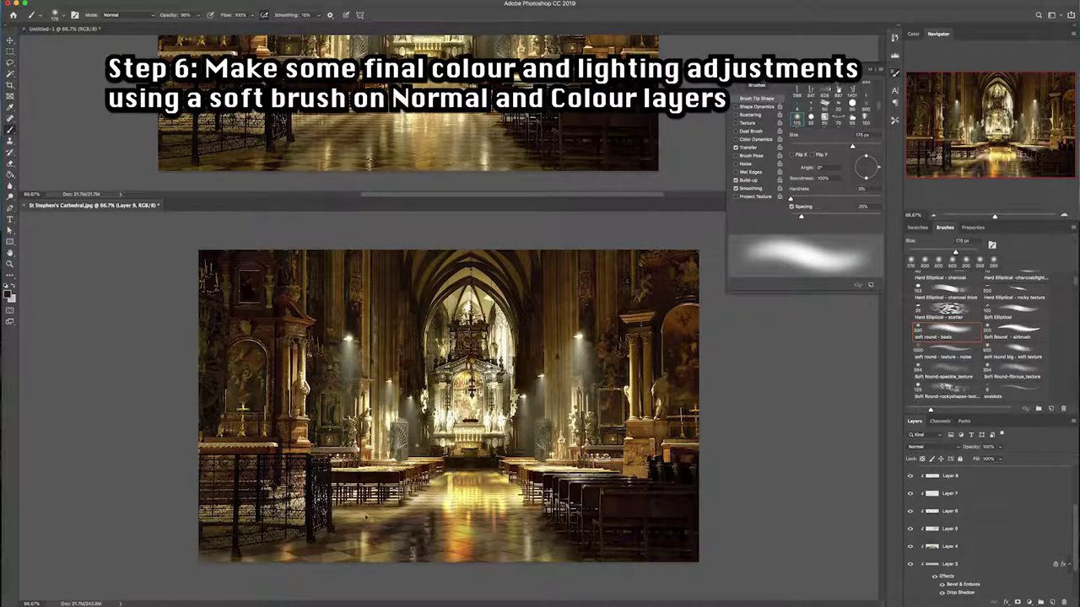
- Set the soft brush to 90% opacity and about 150 px for painting golden light
key(bracketleft)
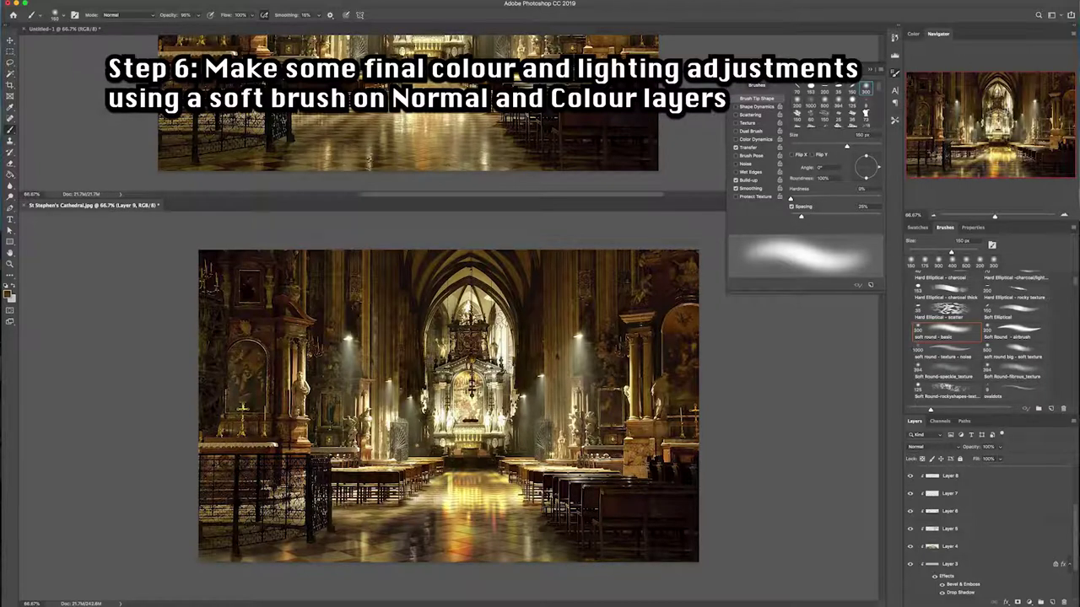
key(bracketleft)
key(bracketright)
key(bracketright)
key(bracketright)
key(6)
key(6)
key(9)
key(bracketleft)
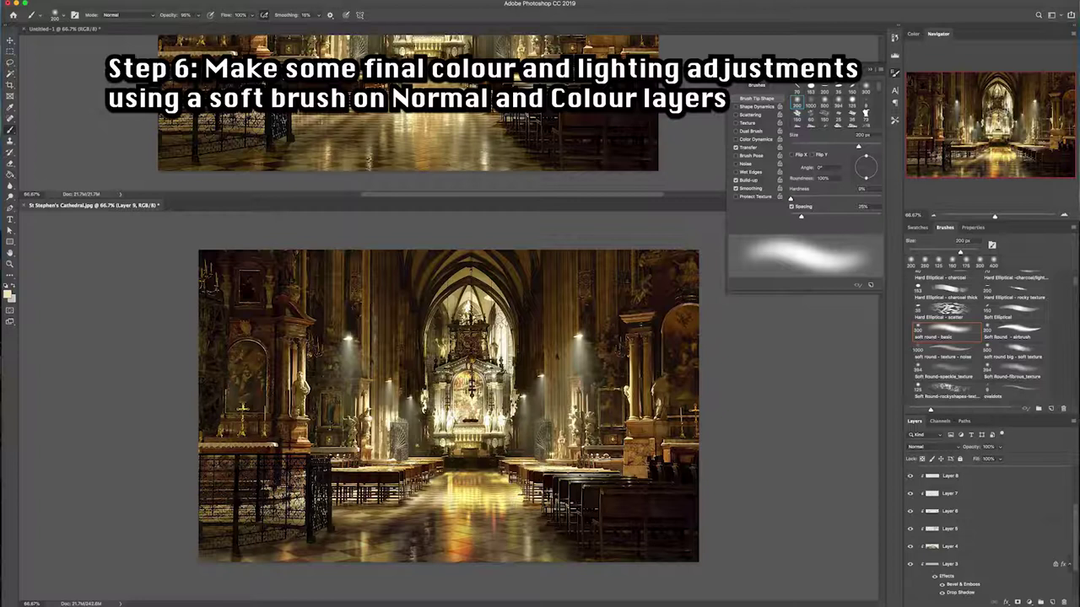
key(bracketleft)
key(bracketleft)
- Lower Layer 3's opacity to about 85% and soften its Bevel & Emboss to about 3
click(958, 563)
click(910, 563)
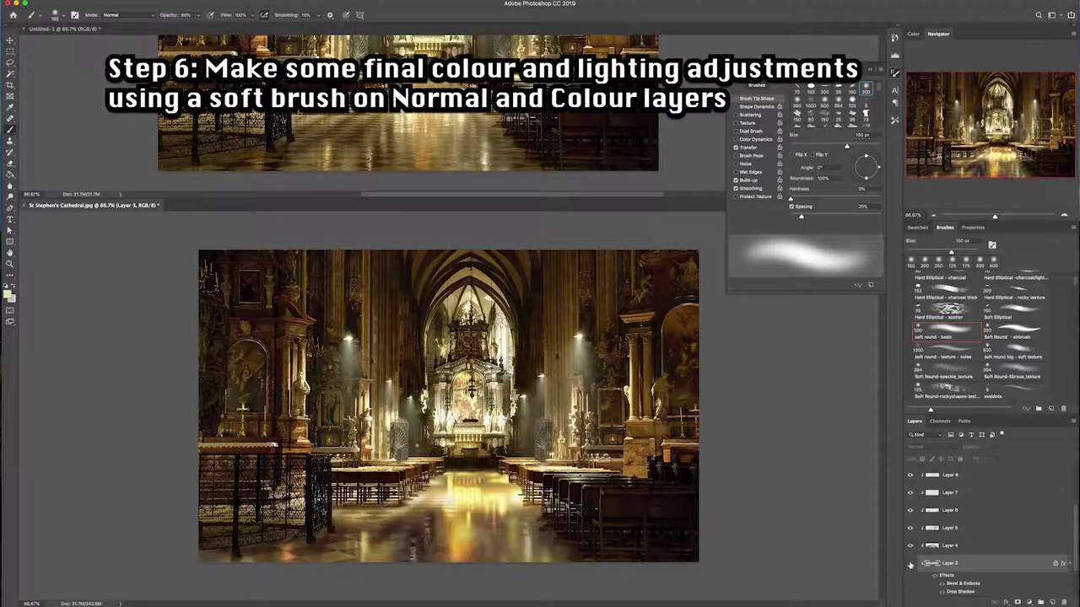
click(910, 563)
drag(975, 450, 972, 450)
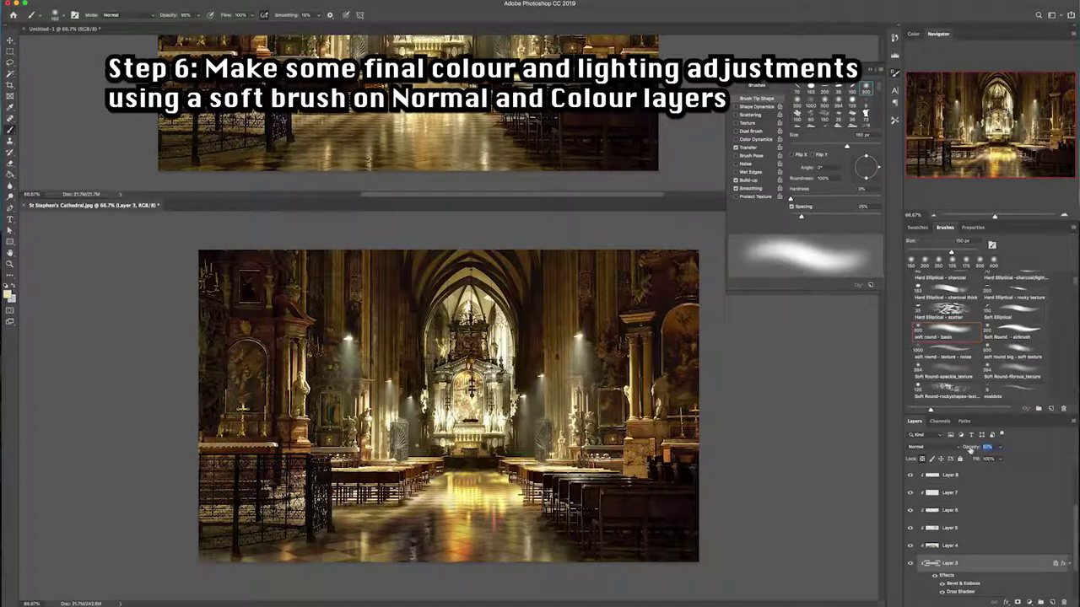
double_click(963, 584)
drag(855, 319, 869, 322)
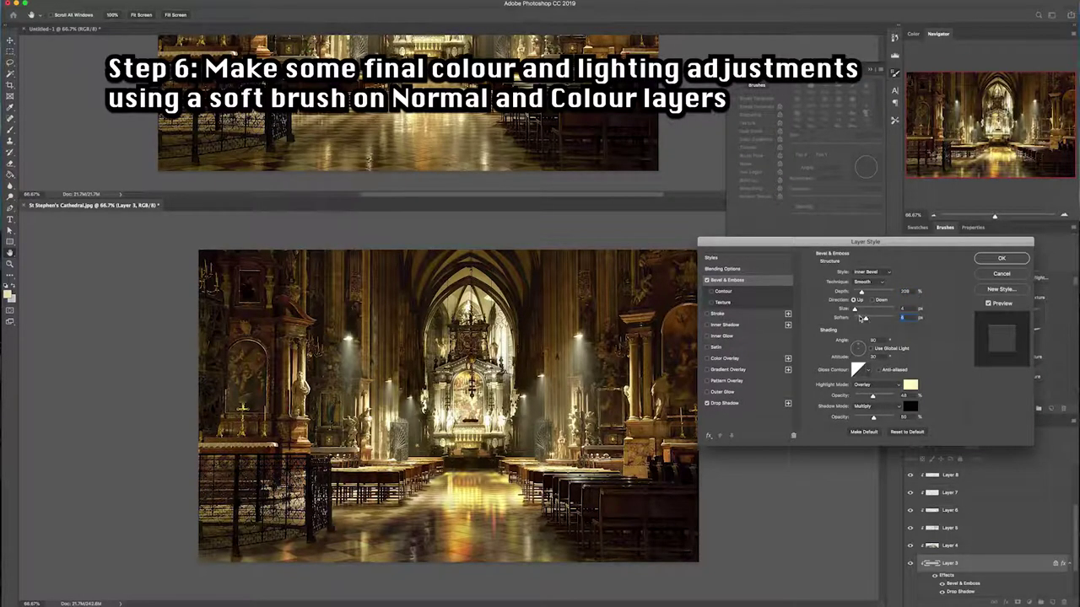
click(1001, 258)
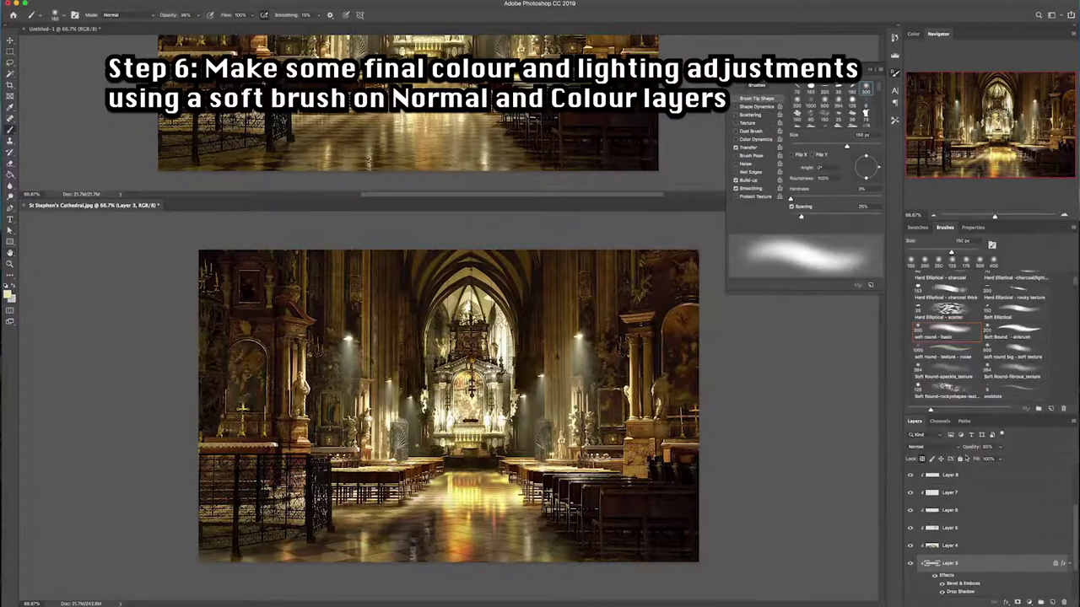
- Load Layer 8's floor shape as a selection and add a new empty layer above it
super+click(931, 545)
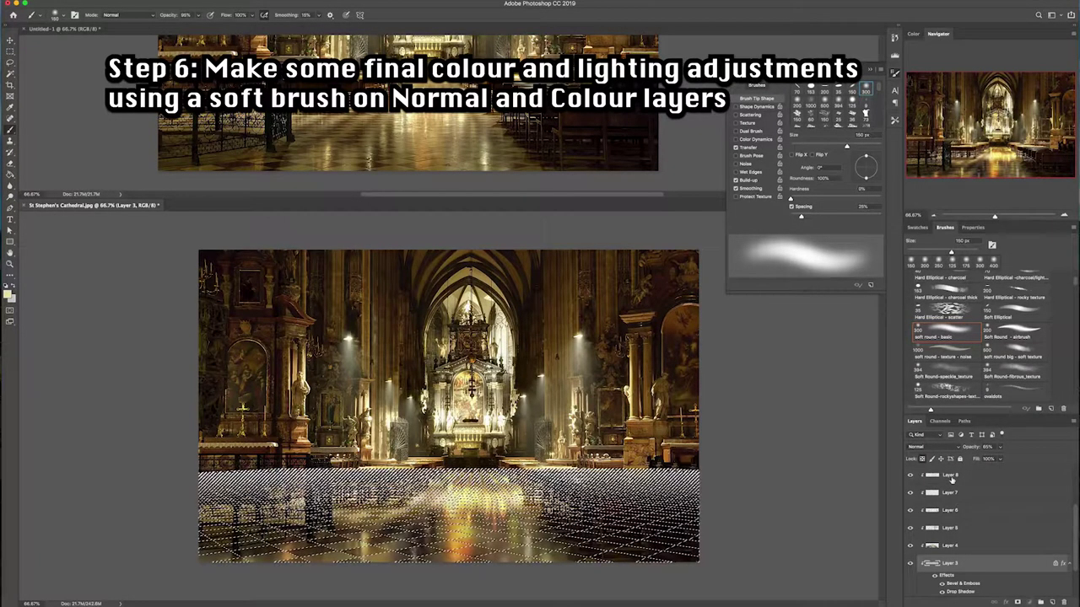
click(962, 475)
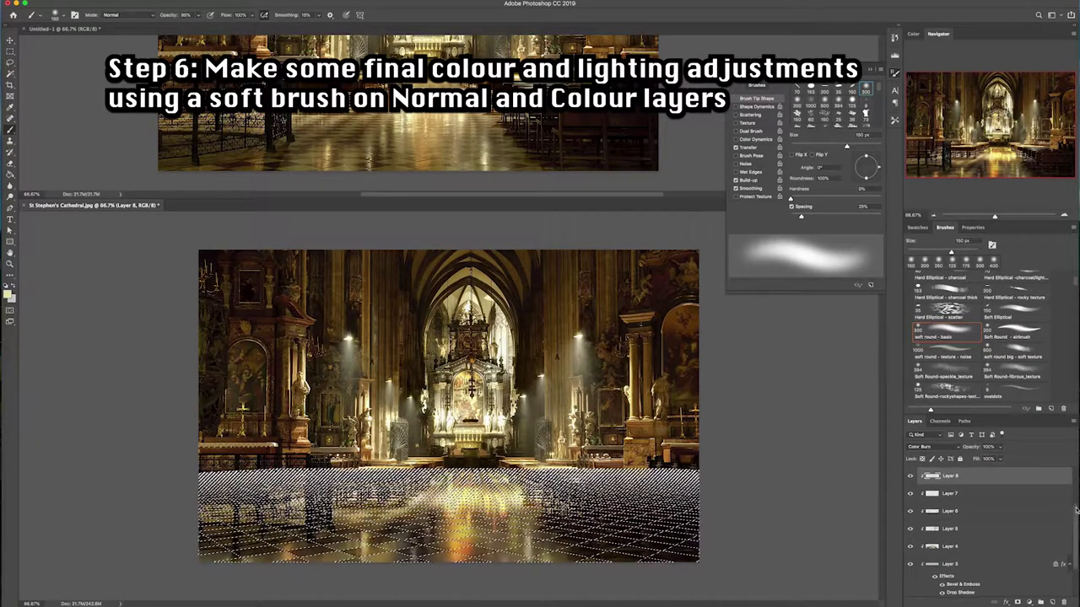
key(super+alt+shift+n)
- Deselect the floor and darken its bottom-centre with a 300 px soft brush, adjusting brush size
key(super+d)
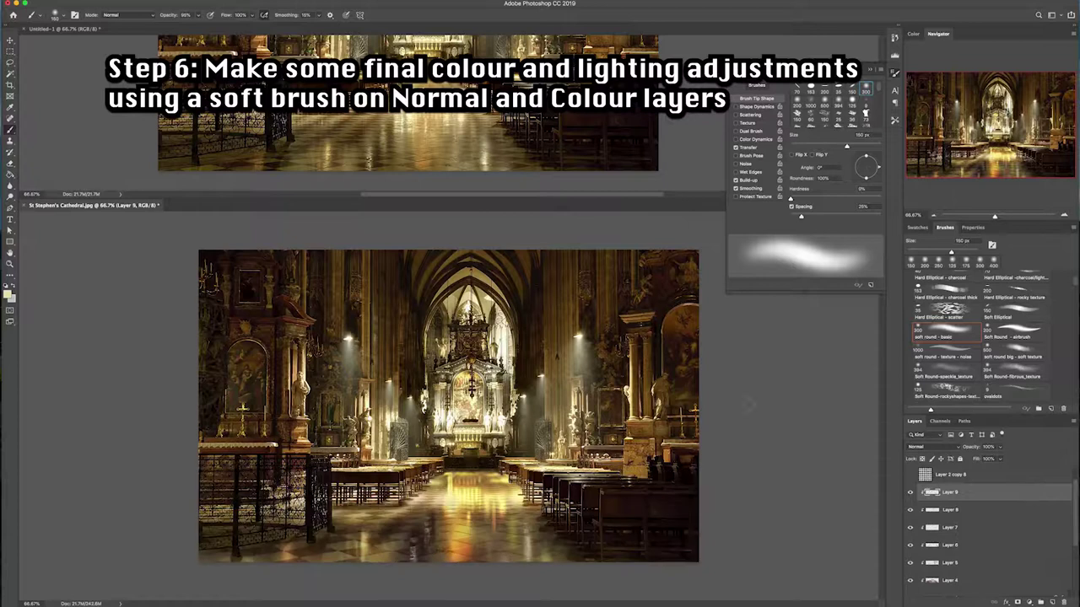
key(bracketright)
key(bracketright)
key(bracketright)
drag(557, 532, 533, 548)
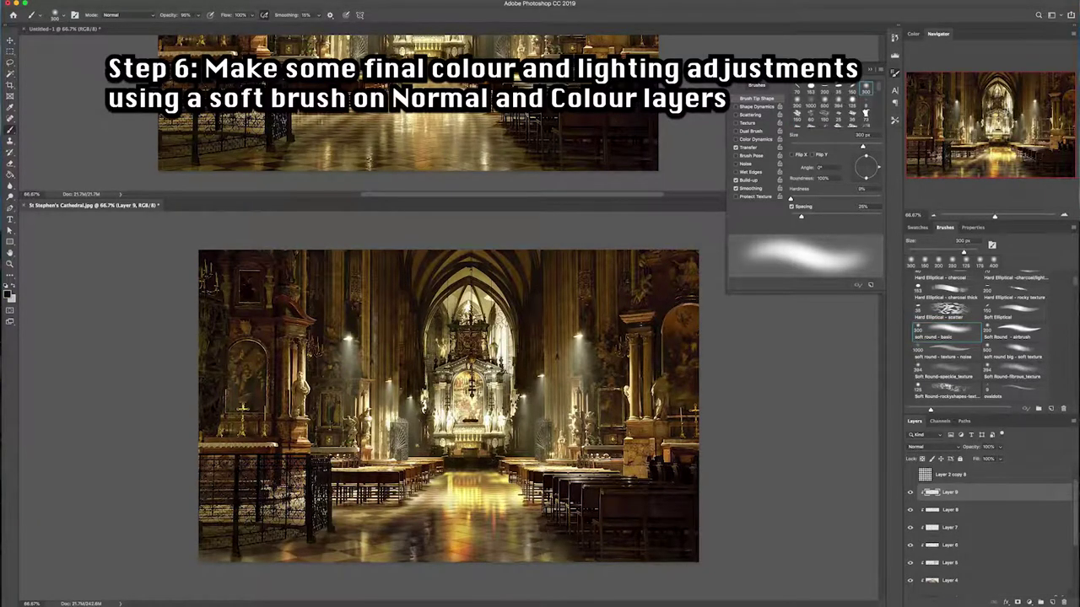
key(bracketleft)
key(bracketleft)
key(bracketright)
key(bracketleft)
key(bracketleft)
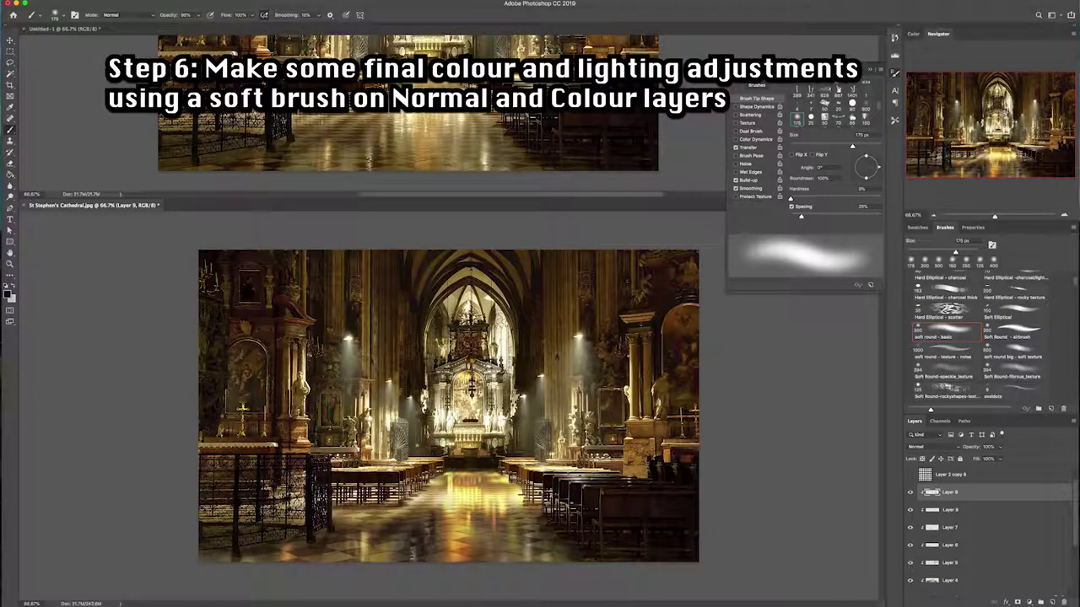
key(bracketleft)
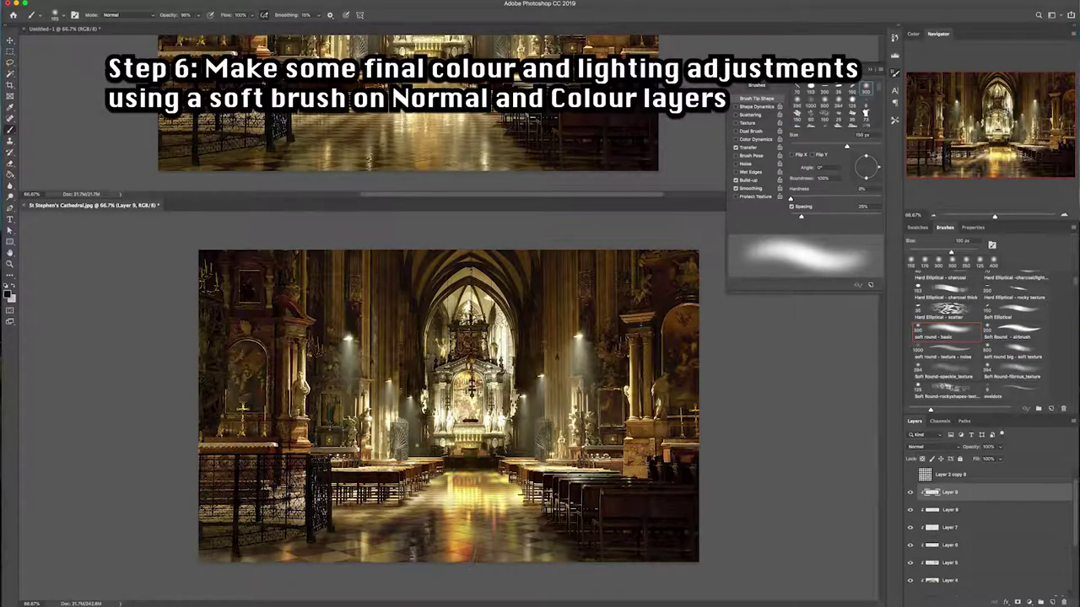
key(bracketright)
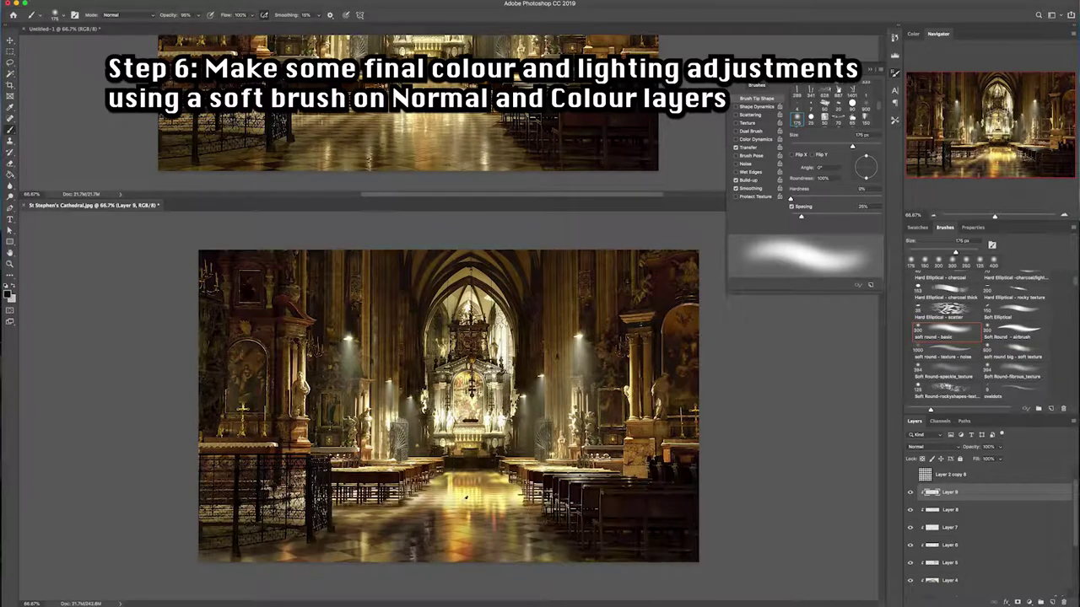
key(bracketright)
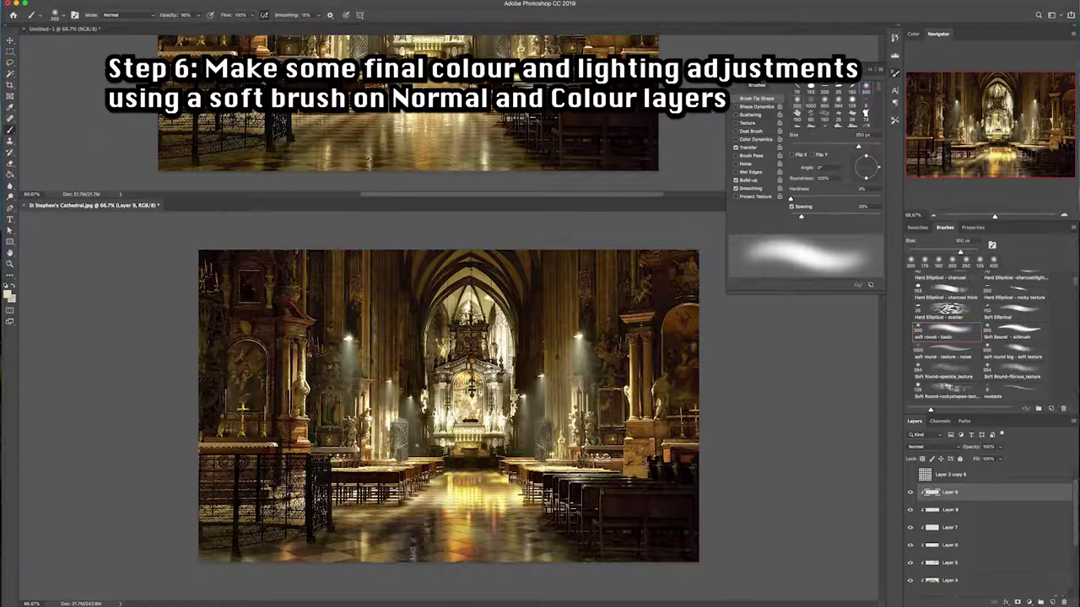
key(bracketleft)
key(bracketleft)
key(bracketleft)
key(bracketleft)
key(bracketleft)
key(bracketleft)
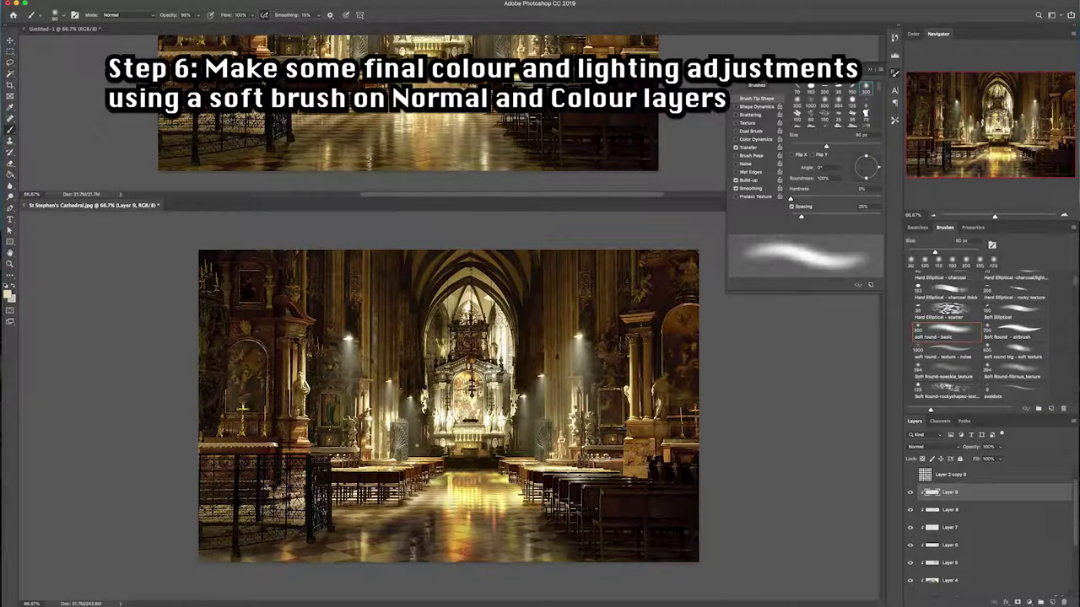
key(bracketright)
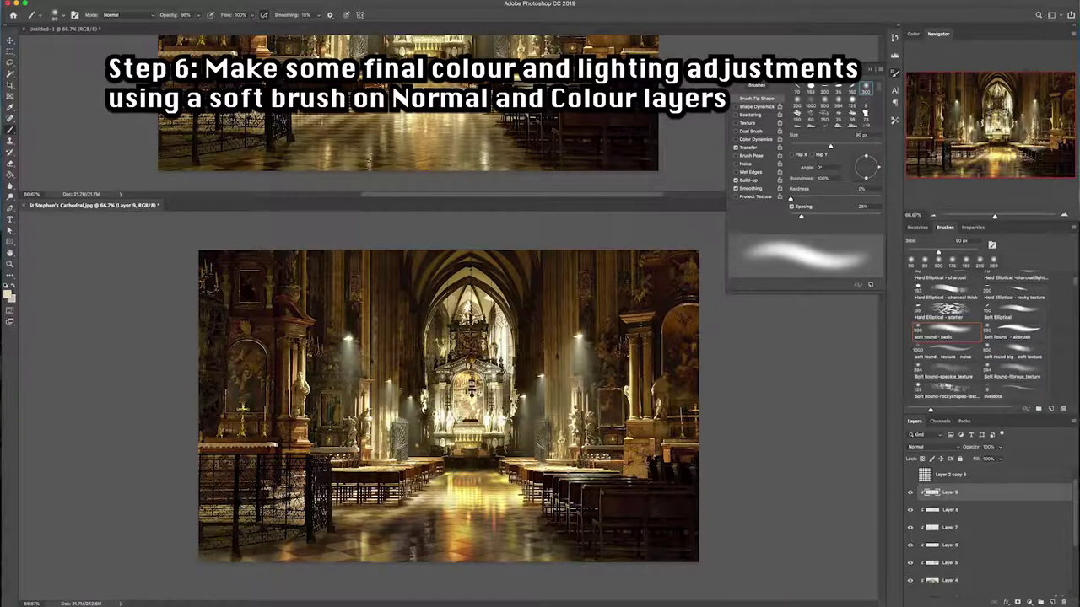
key(bracketright)
key(bracketright)
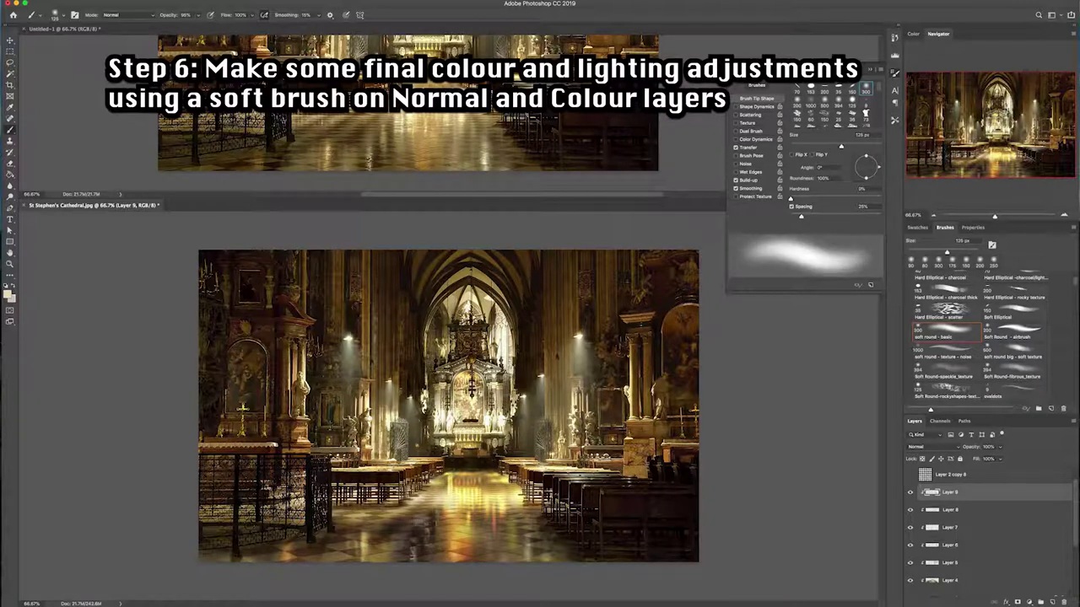
- Sample two darker floor colours and shrink the brush from about 250 px to 80 px
alt+click(391, 544)
key(bracketright)
key(bracketright)
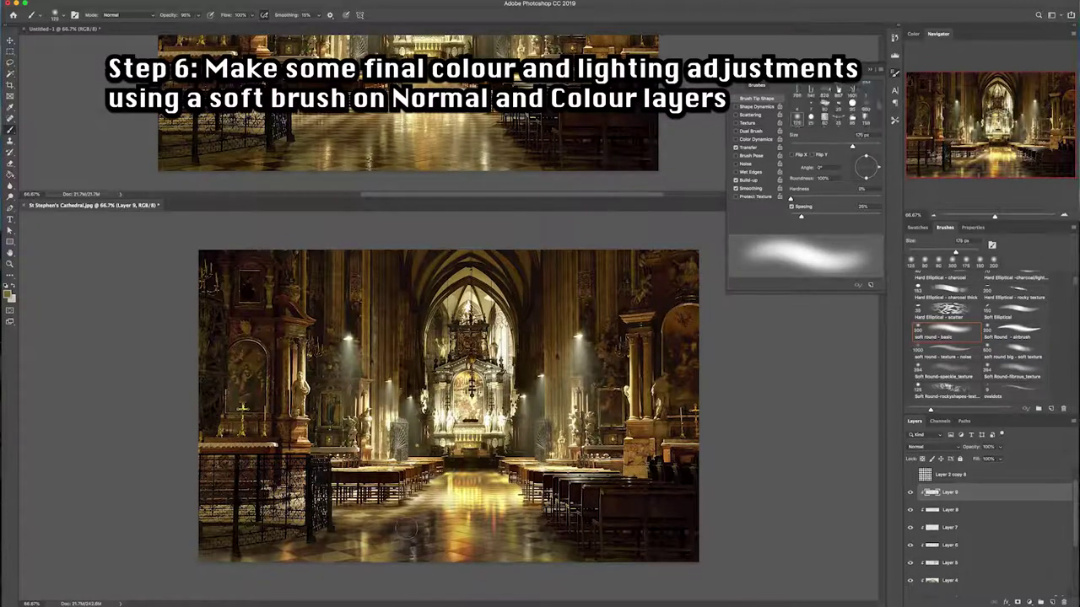
key(bracketright)
key(bracketleft)
key(bracketright)
key(bracketright)
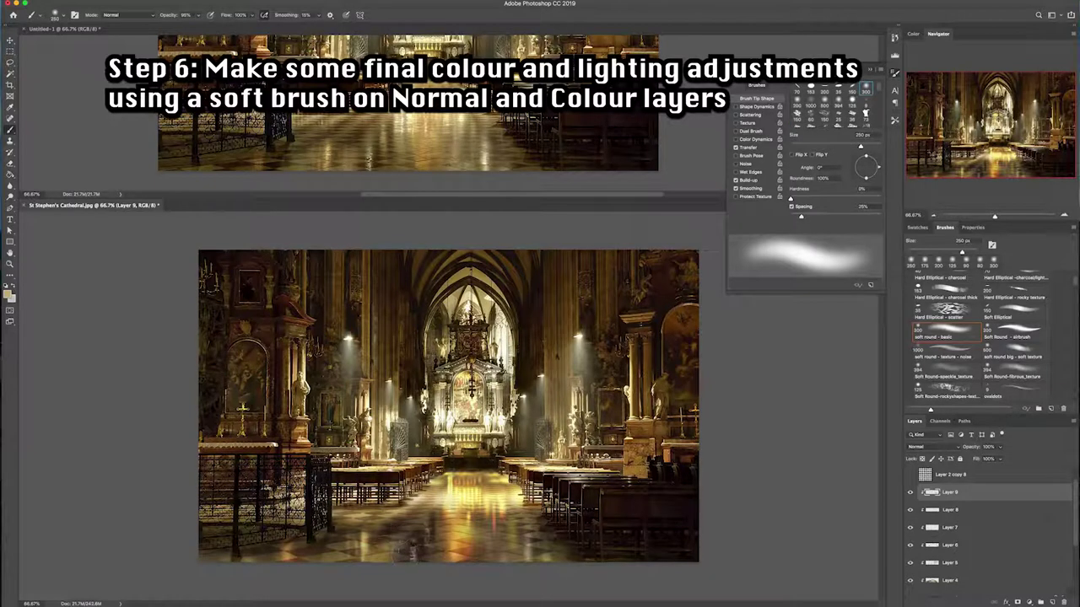
key(bracketleft)
key(bracketleft)
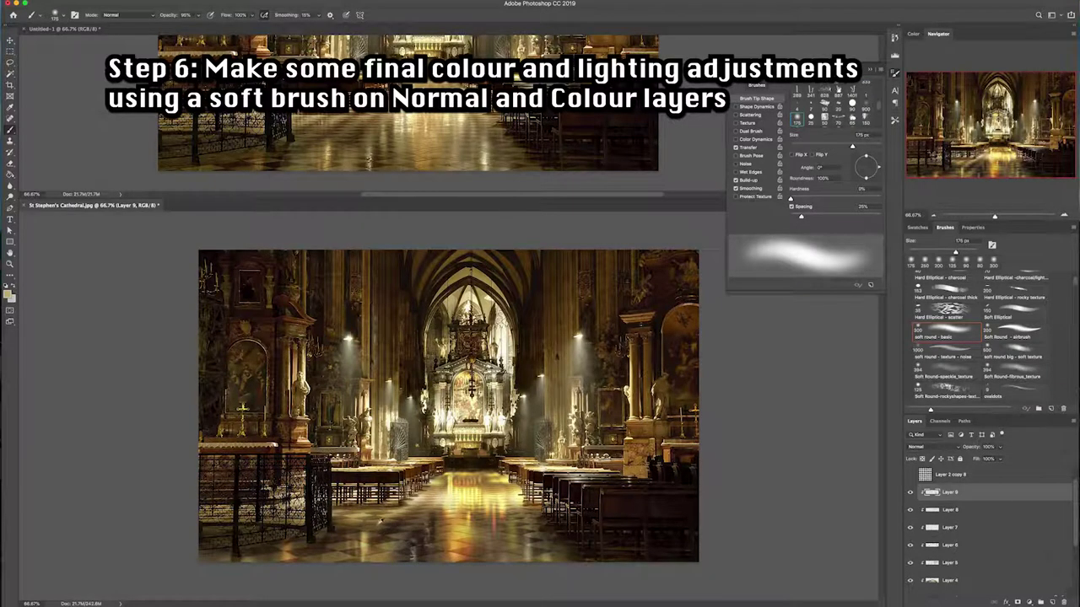
alt+click(382, 521)
key(bracketright)
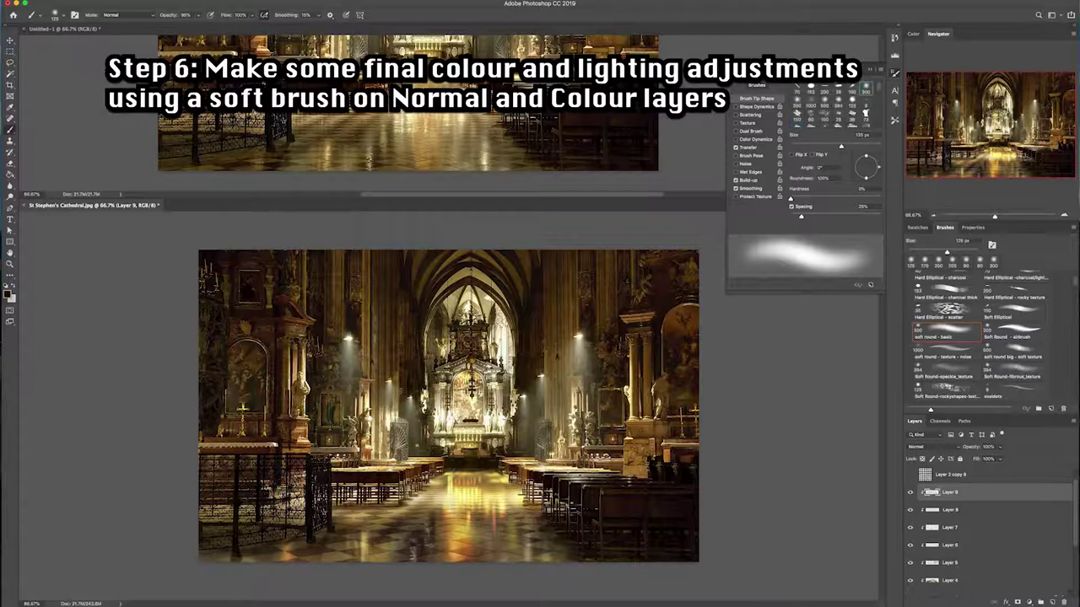
key(bracketleft)
key(bracketleft)
key(bracketleft)
key(bracketleft)
key(bracketleft)
key(bracketright)
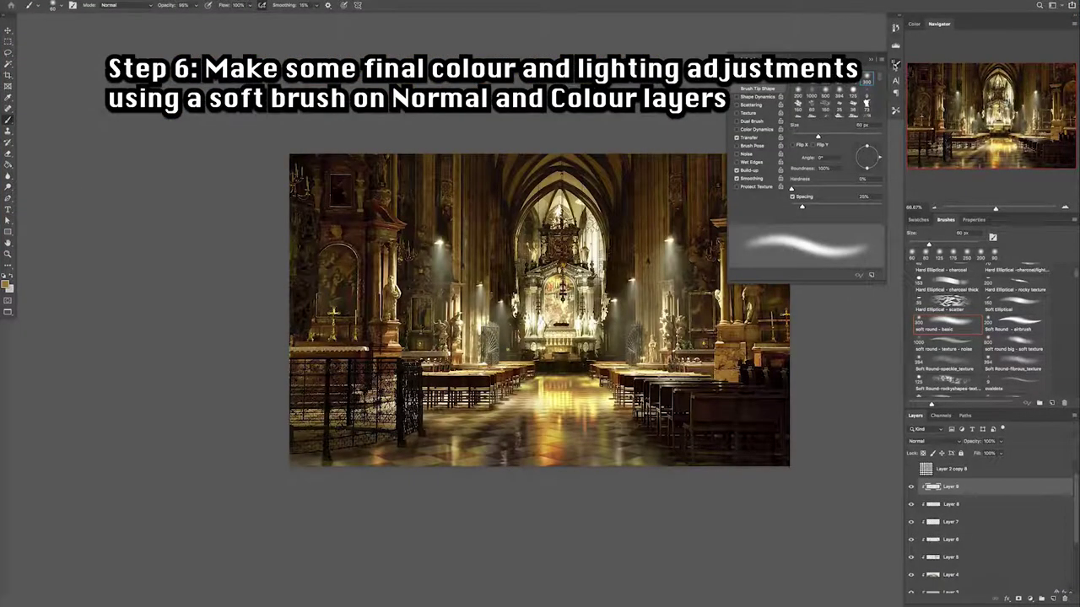
- Close Brush Settings, fit the whole image in view, and add an empty Layer 10 above Layer 9
click(896, 65)
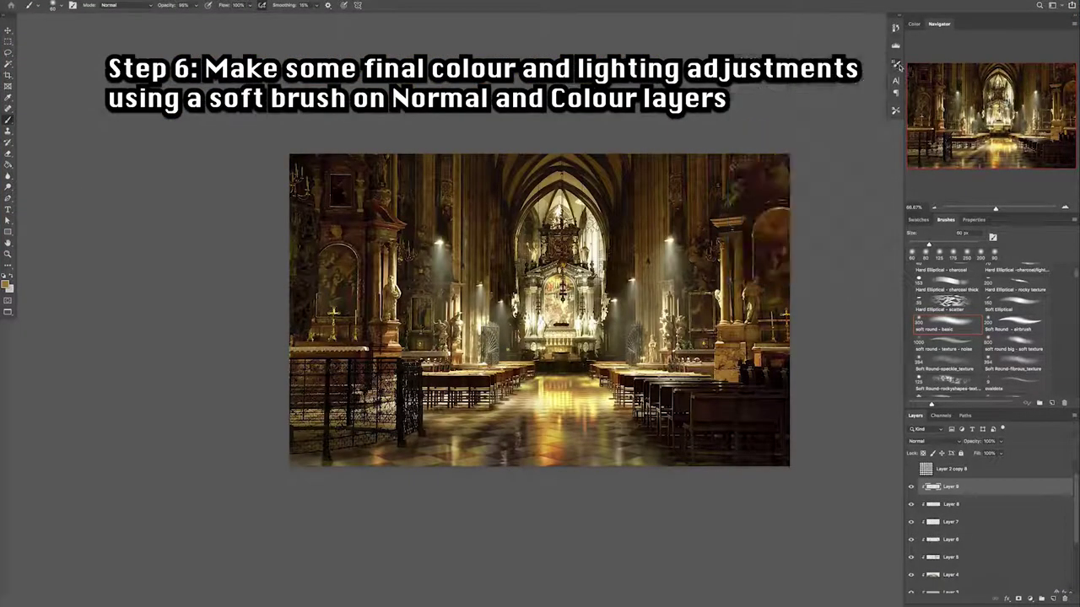
key(ctrl+0)
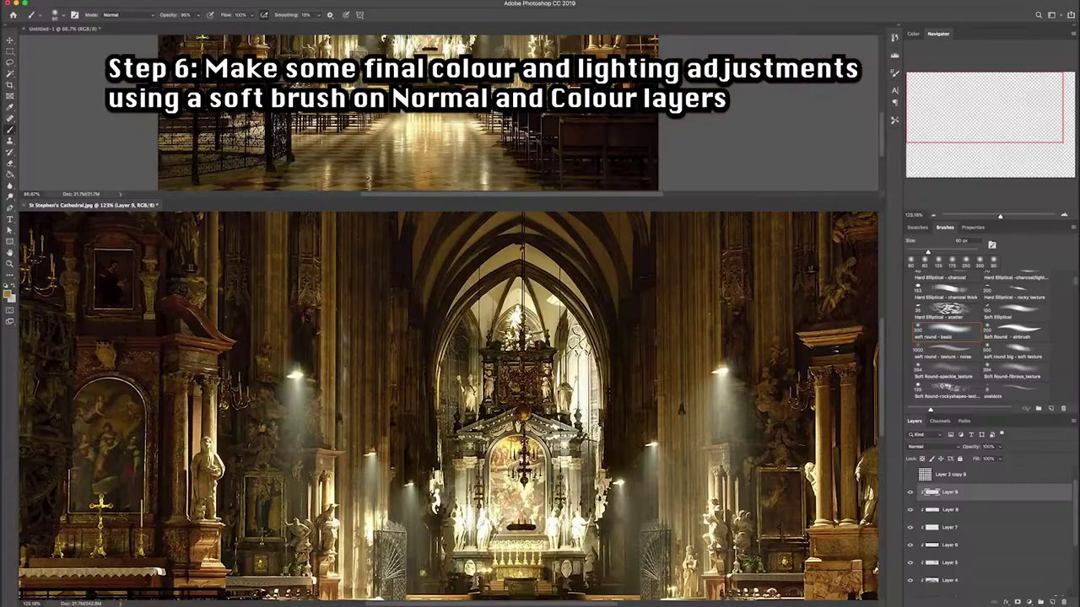
key(ctrl+minus)
key(ctrl+minus)
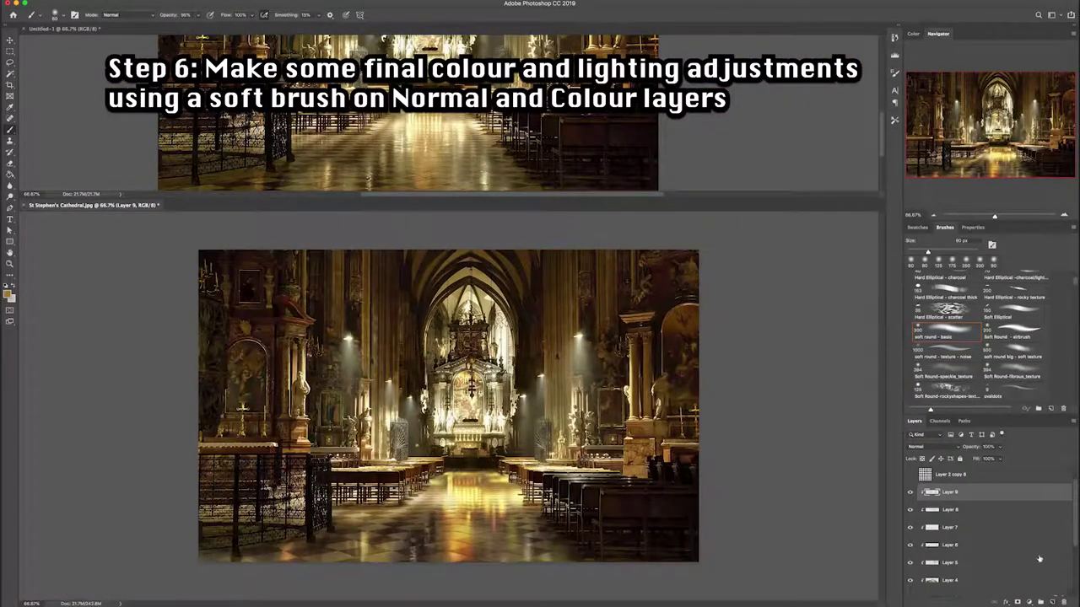
key(ctrl+shift+alt+n)
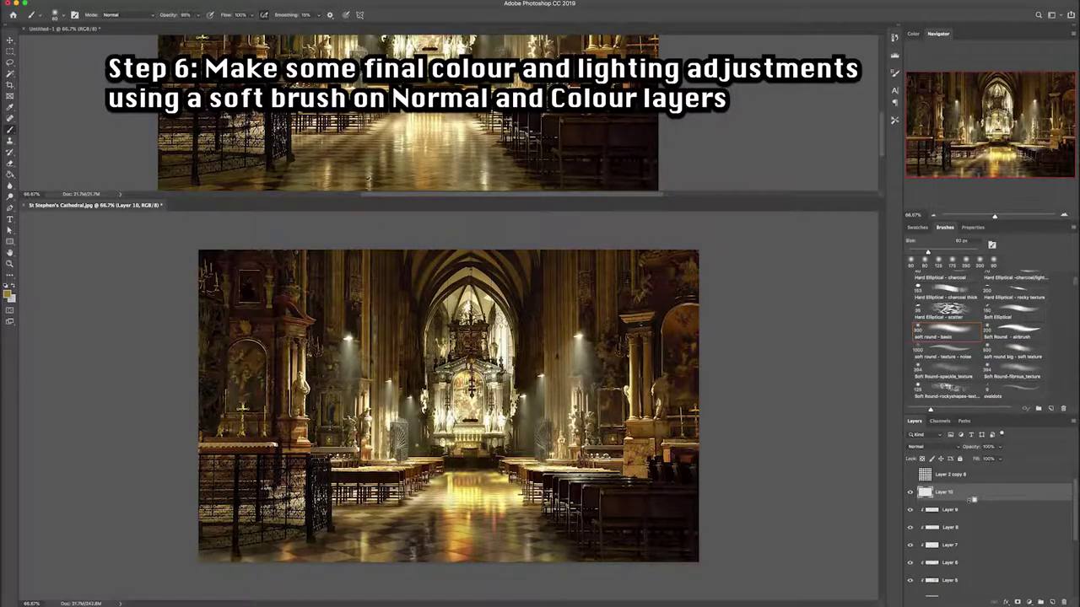
- Set Layer 10's blend mode to Color, enlarge the brush to 100 px, and show the Swatches
click(927, 446)
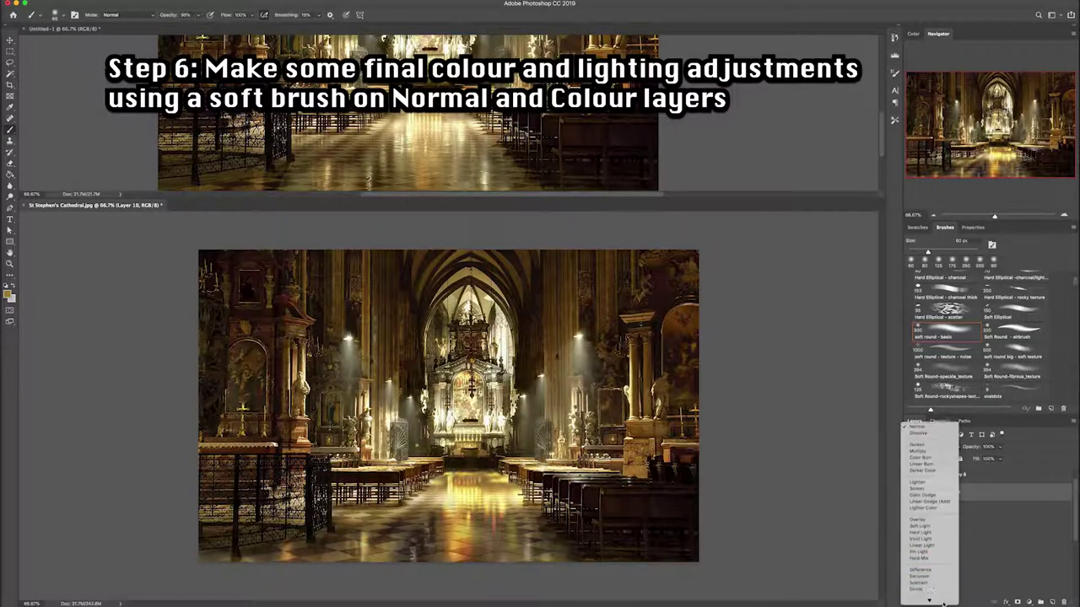
click(920, 524)
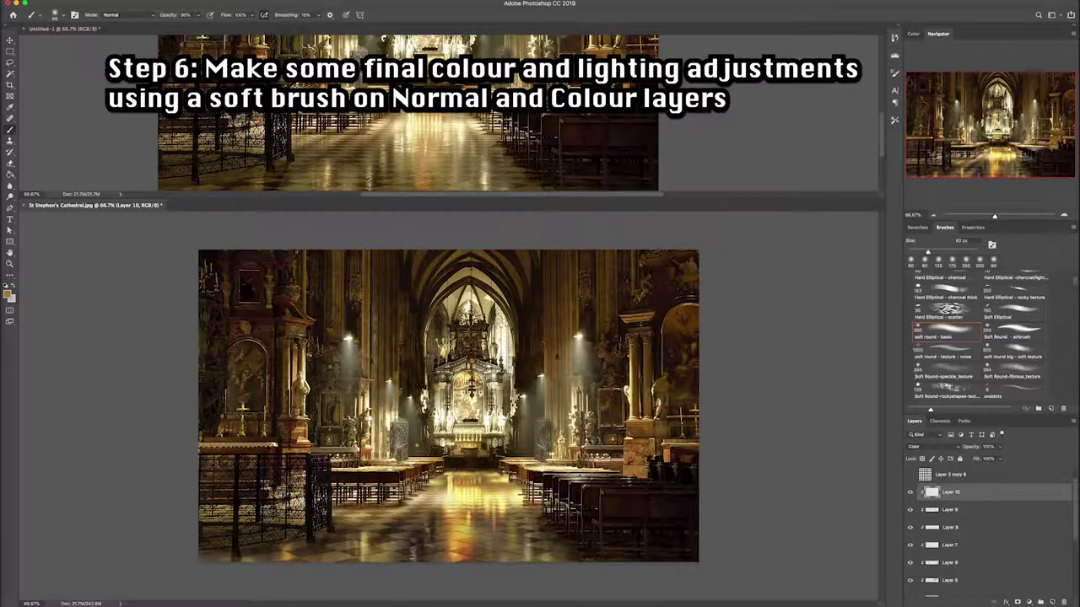
key(bracketright)
key(bracketright)
key(bracketright)
key(bracketright)
click(917, 228)
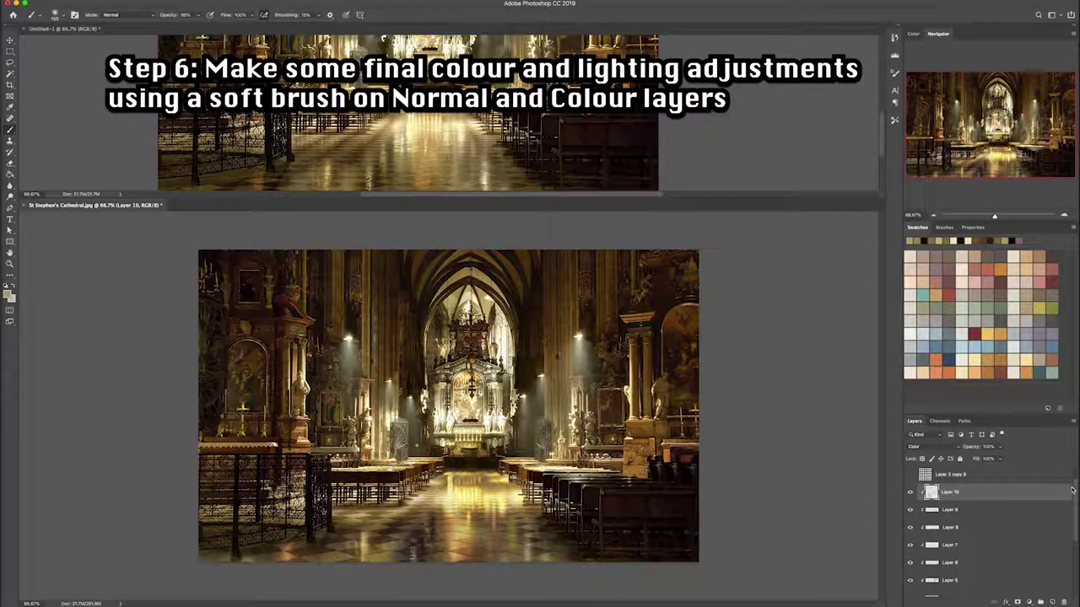
- Select Layer 3, add a layer mask, and set black and white as painting colours
drag(1075, 488, 1074, 521)
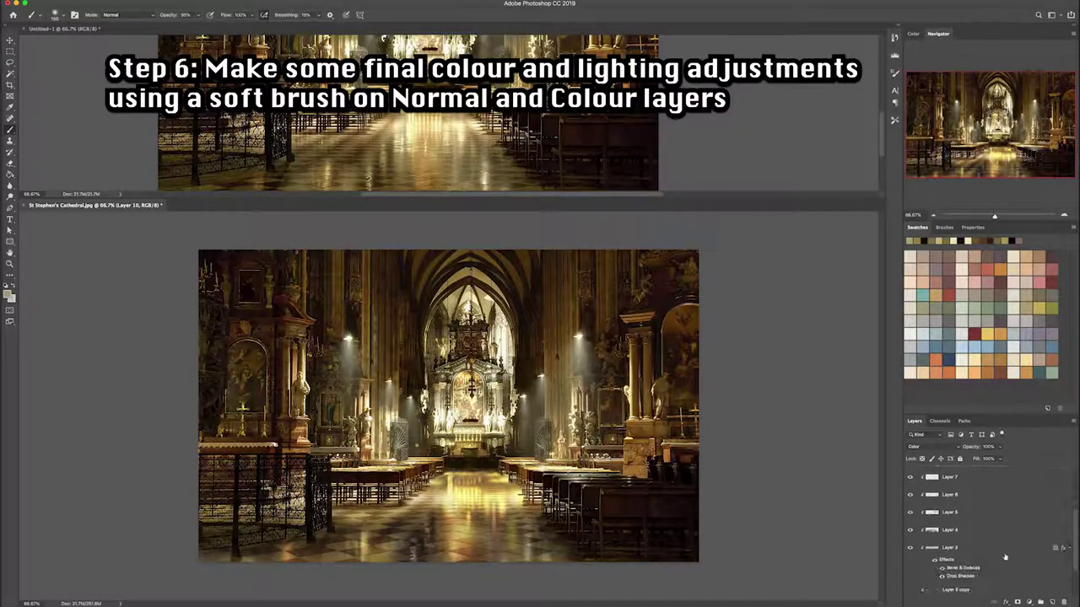
click(999, 549)
click(1017, 600)
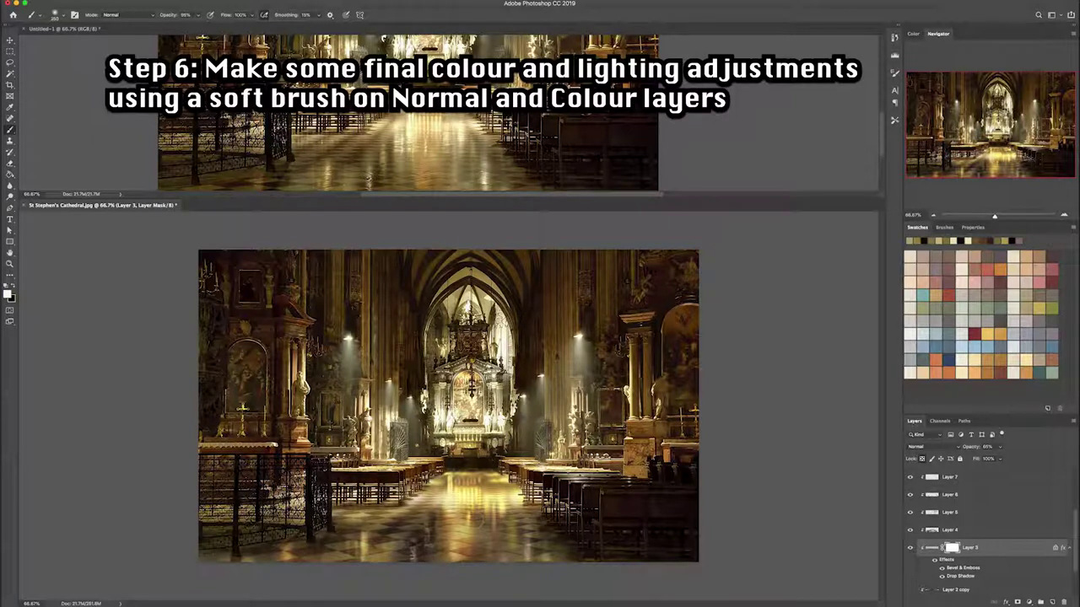
key(x)
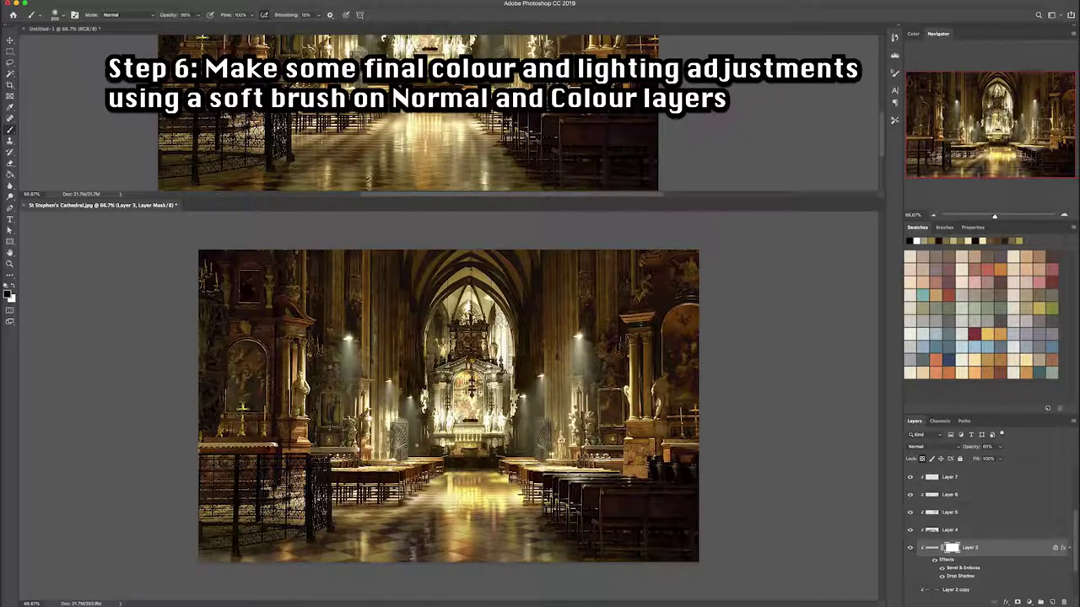
- Resize the brush between 250 and 150 px for masking, then select Layer 10 and pick a tint swatch
key(bracketright)
key(bracketleft)
key(bracketleft)
drag(1072, 518, 1074, 478)
click(996, 491)
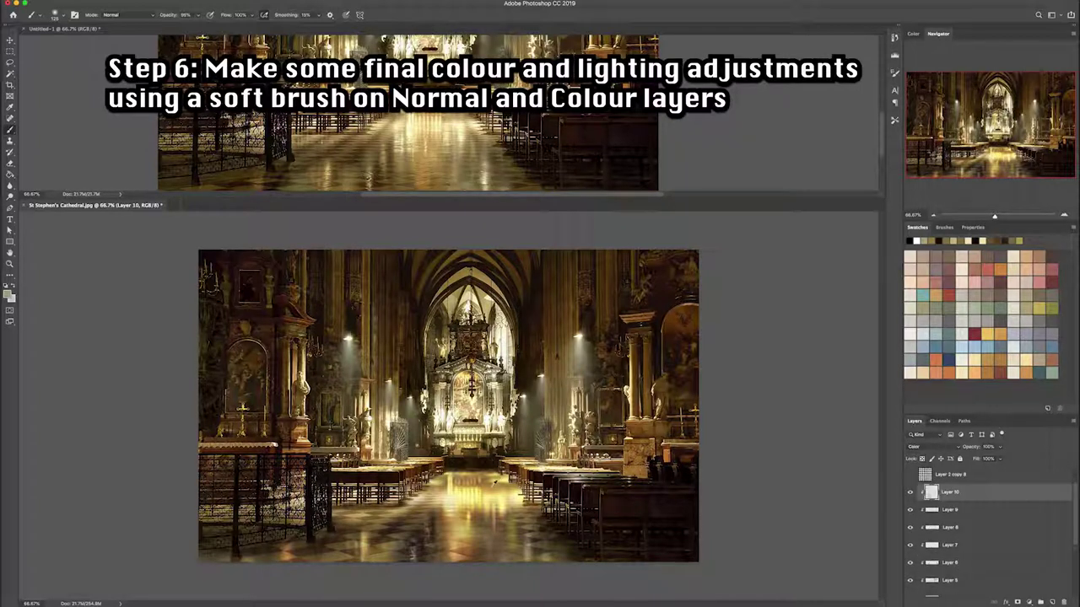
alt+click(491, 479)
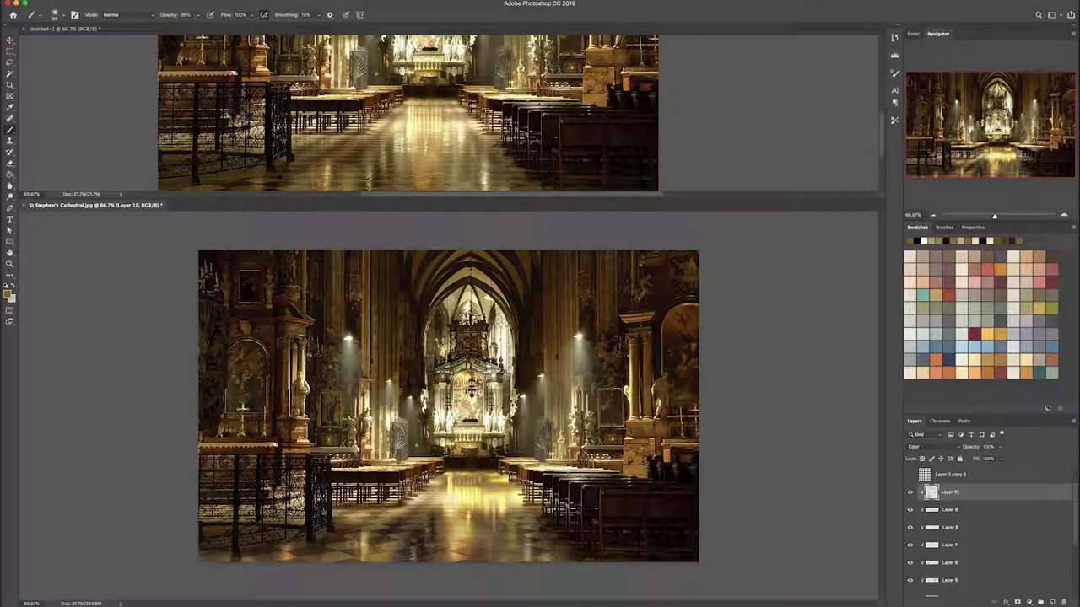
- Toggle Layer 10 off and on to compare the tint, then show the painting full-screen
click(909, 492)
click(910, 493)
key(f)
key(ctrl+0)
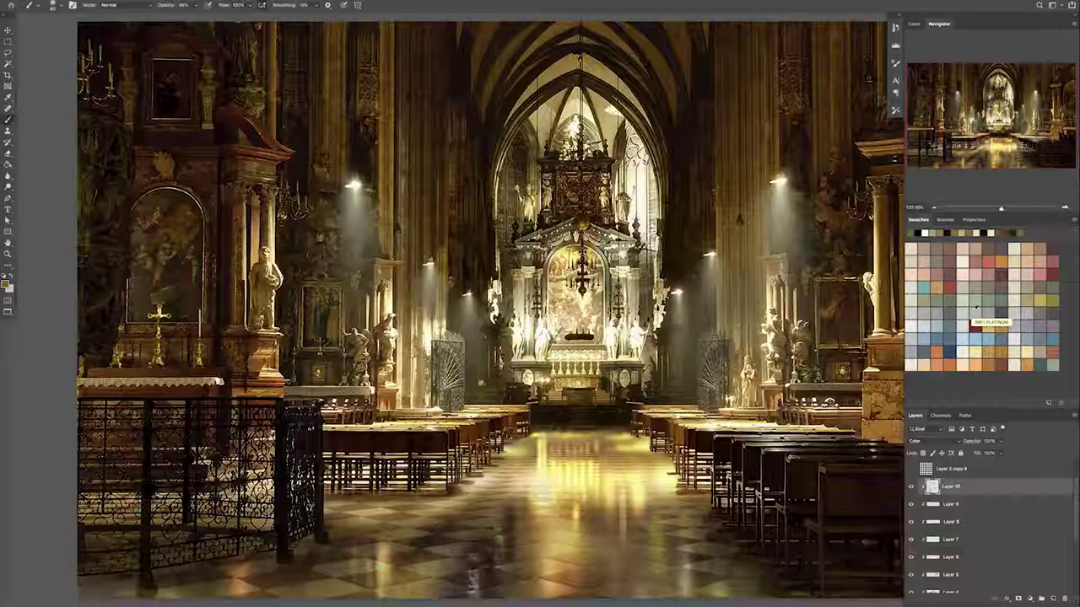